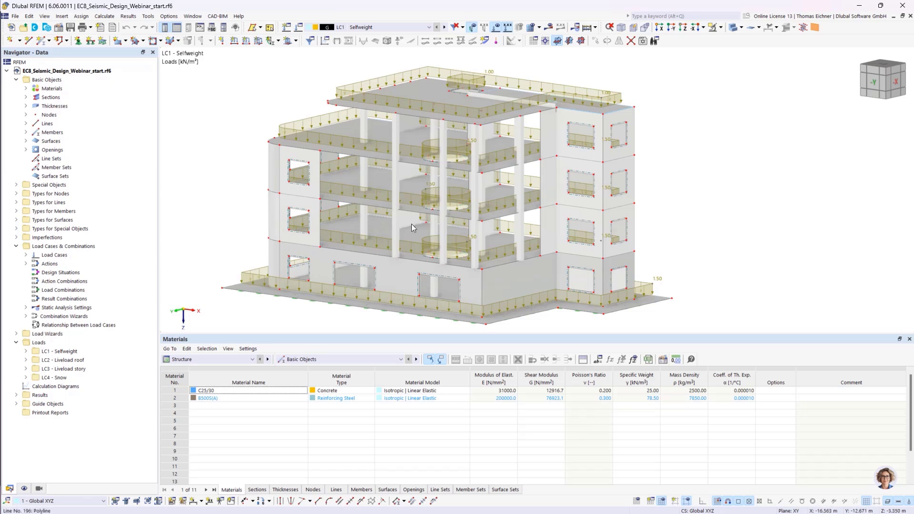
- Inspect the properties of a slab edge line and the upper floor slab surface in their edit dialogs
left_click(351, 174)
left_click(349, 131)
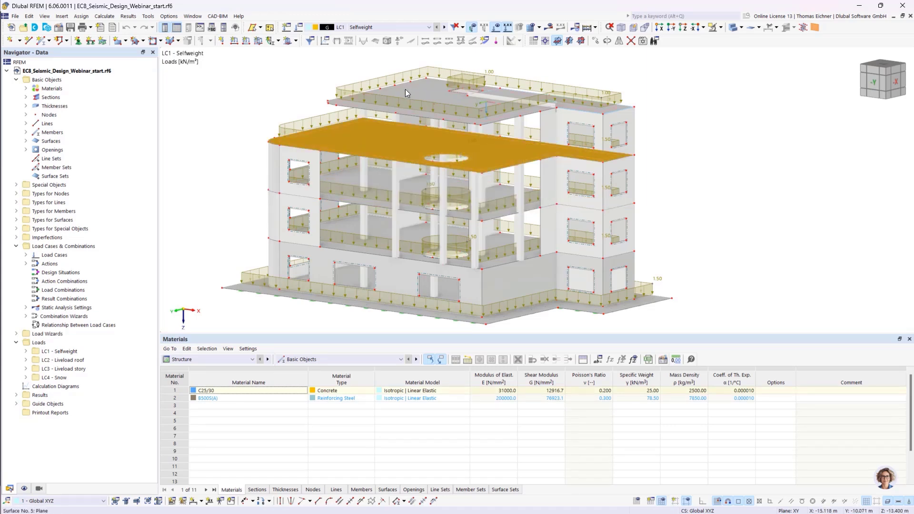
key("Escape")
double_click(350, 181)
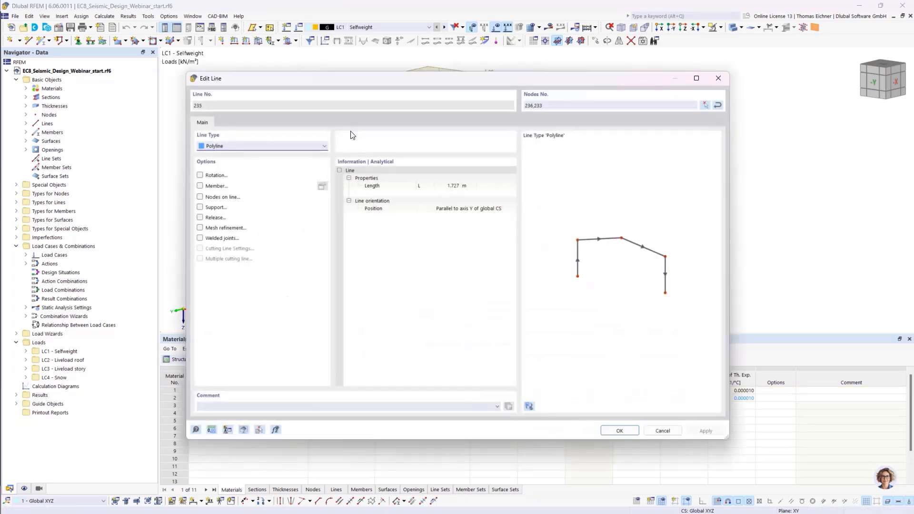
left_click(718, 79)
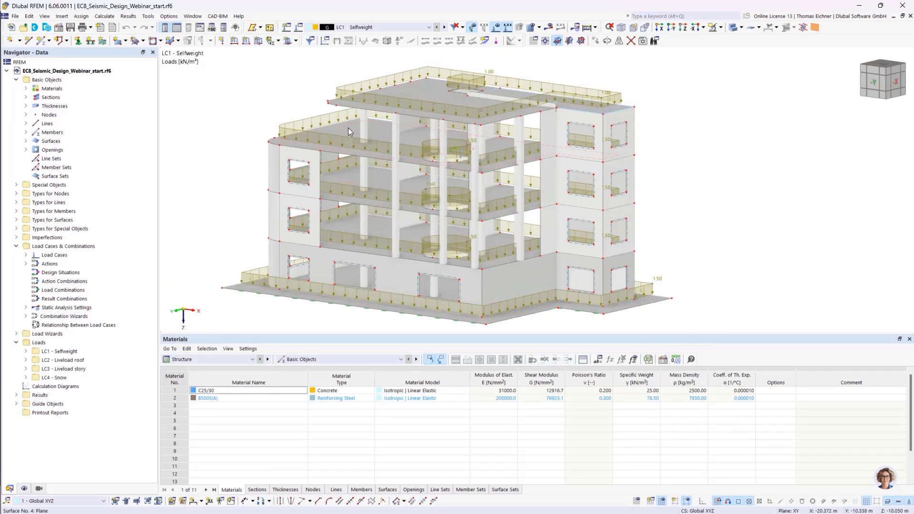
double_click(347, 128)
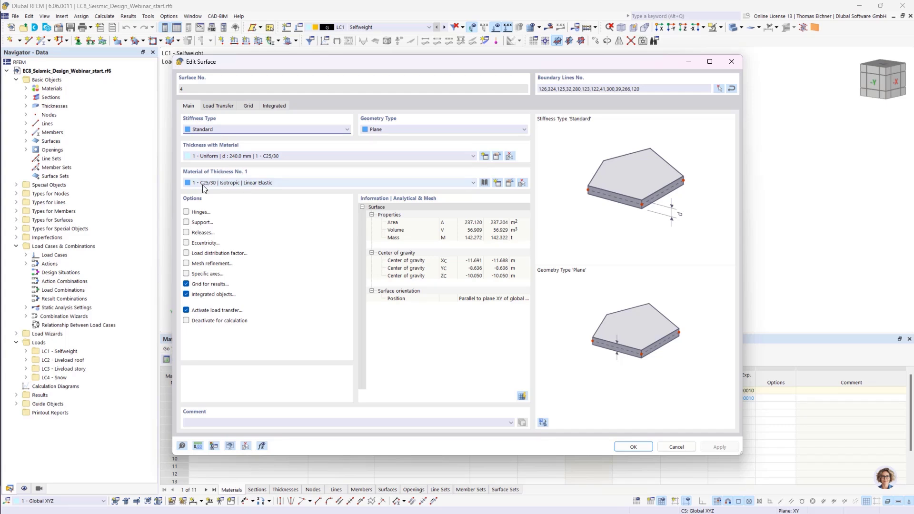
left_click(732, 61)
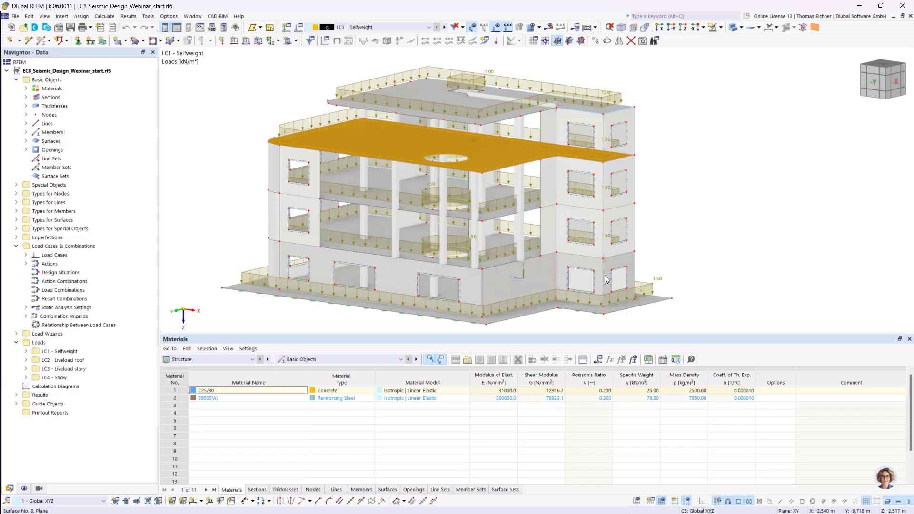
- Examine the building model and its supports from different angles
left_click(643, 310)
scroll(533, 227, "up", 5)
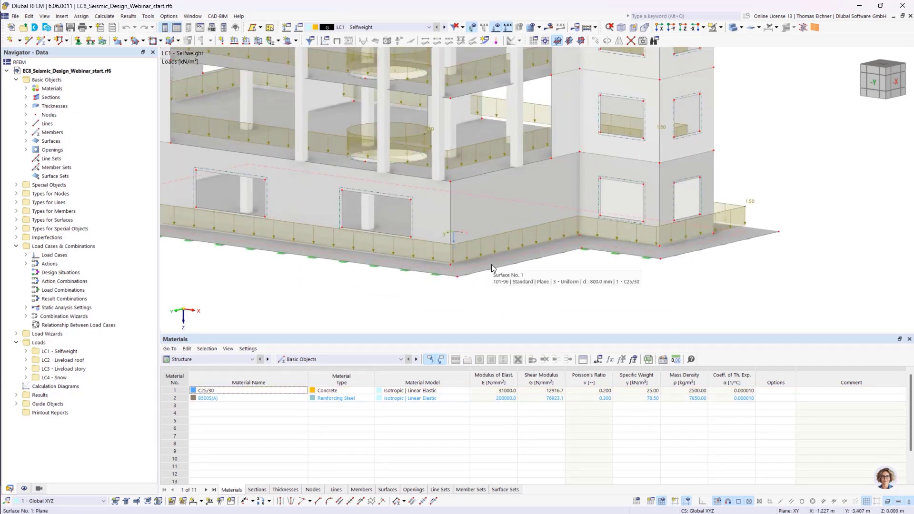
scroll(491, 264, "down", 5)
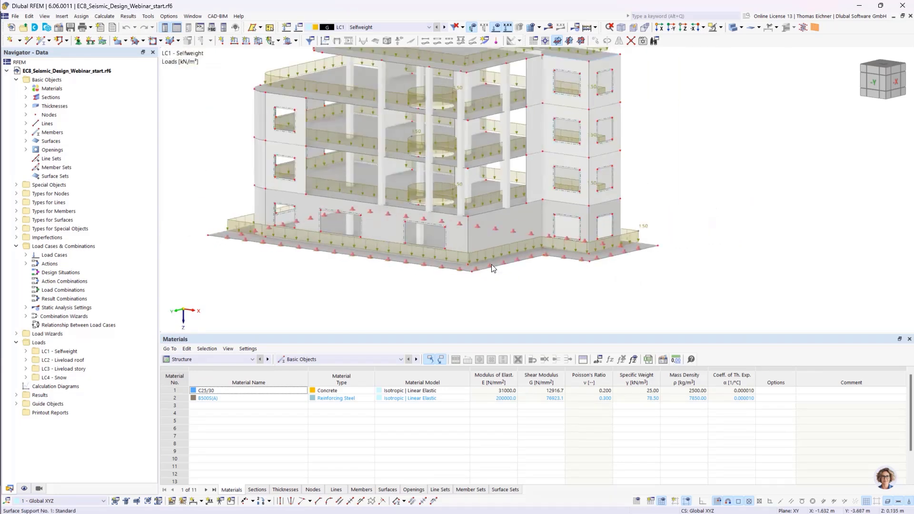
middle_click_drag(452, 308, 480, 285, "ctrl")
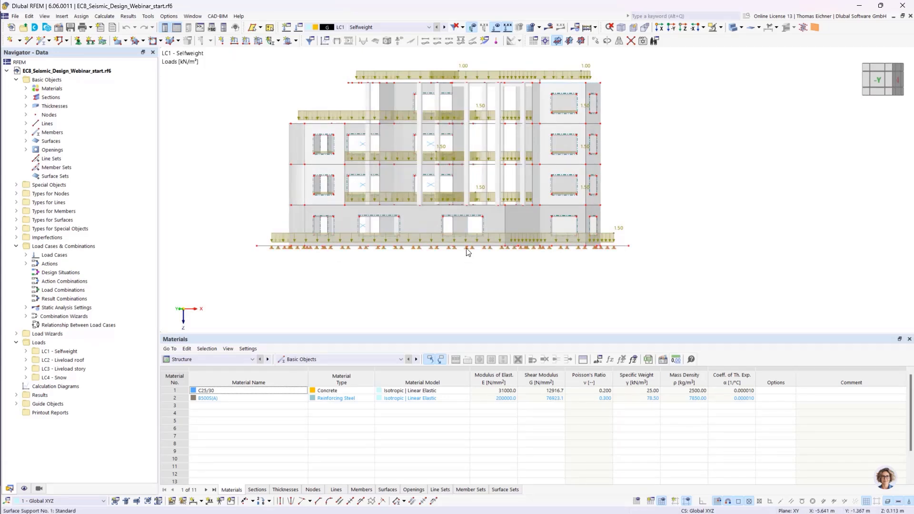
middle_click_drag(482, 265, 433, 298, "ctrl")
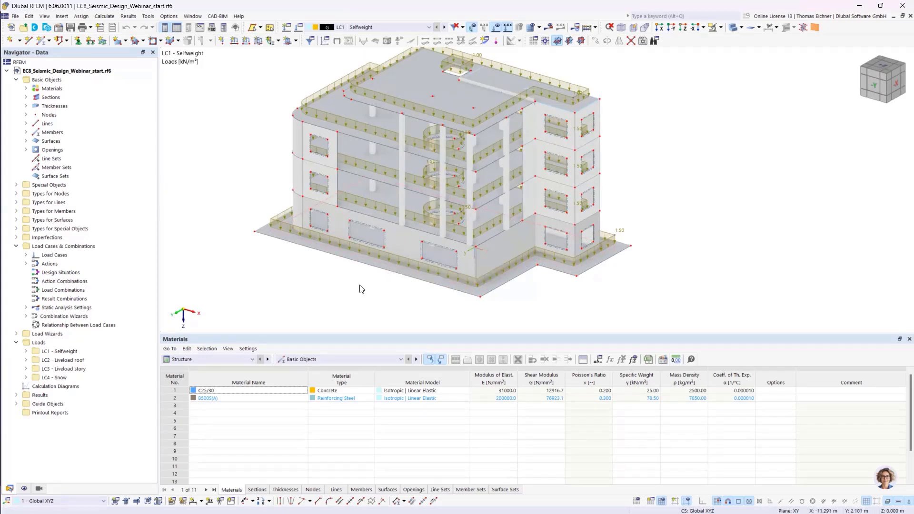
mouse_move(361, 287)
middle_mouse_down("ctrl")
mouse_move(386, 246)
mouse_move(369, 272)
middle_mouse_up("ctrl")
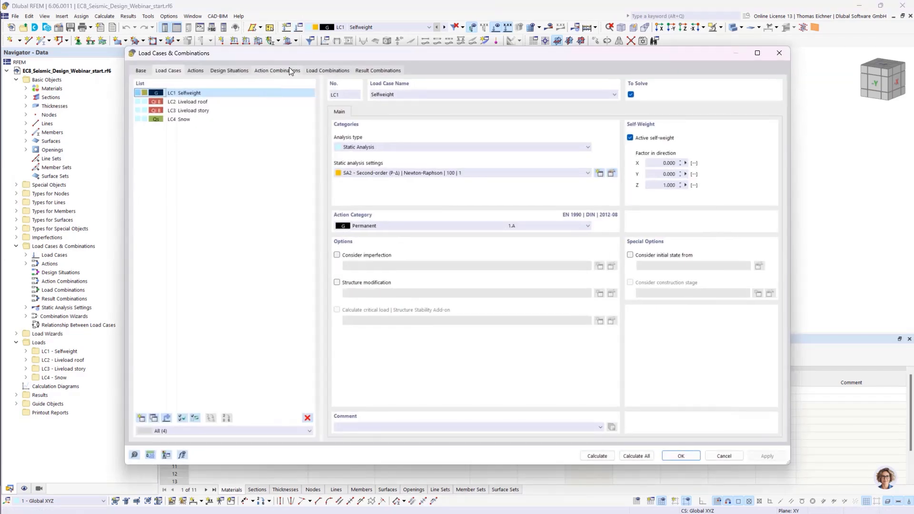
- Review the existing load cases and display the loads of LC1 to LC4 one after another, returning to LC1
left_click_drag(347, 60, 275, 42)
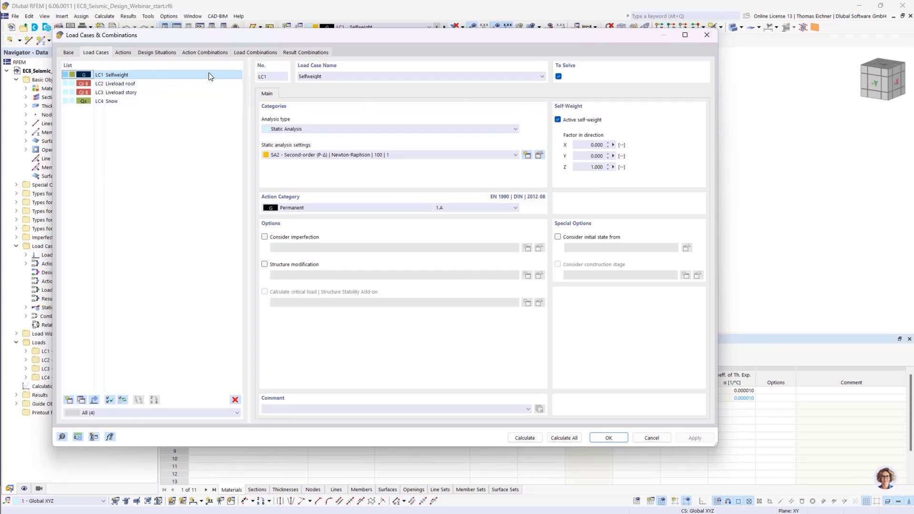
left_click(707, 35)
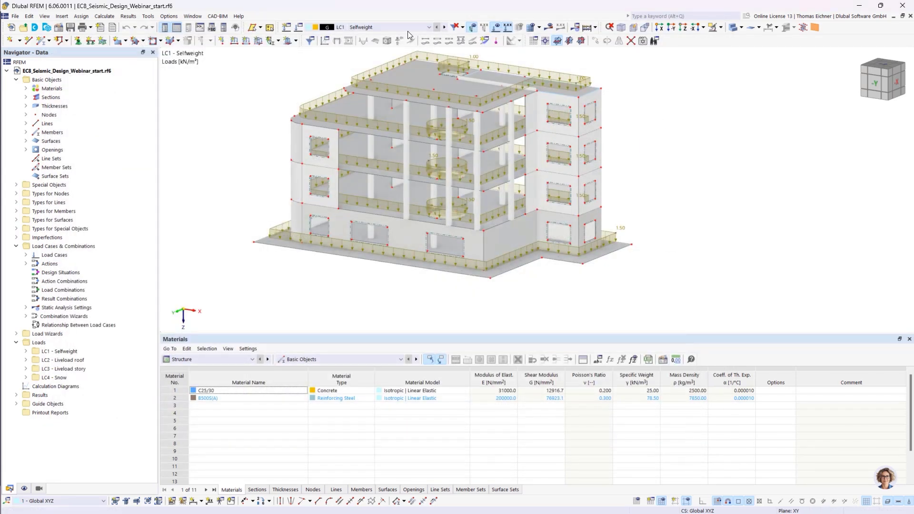
left_click(381, 27)
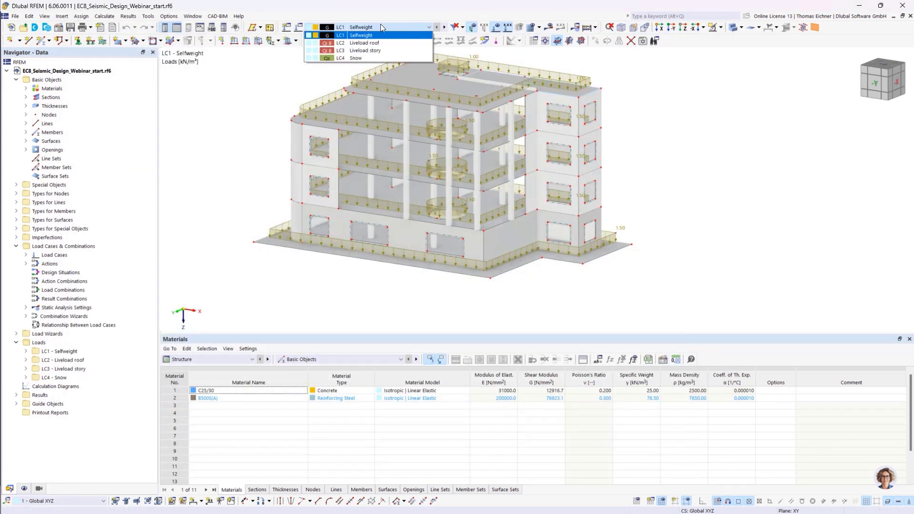
left_click(360, 43)
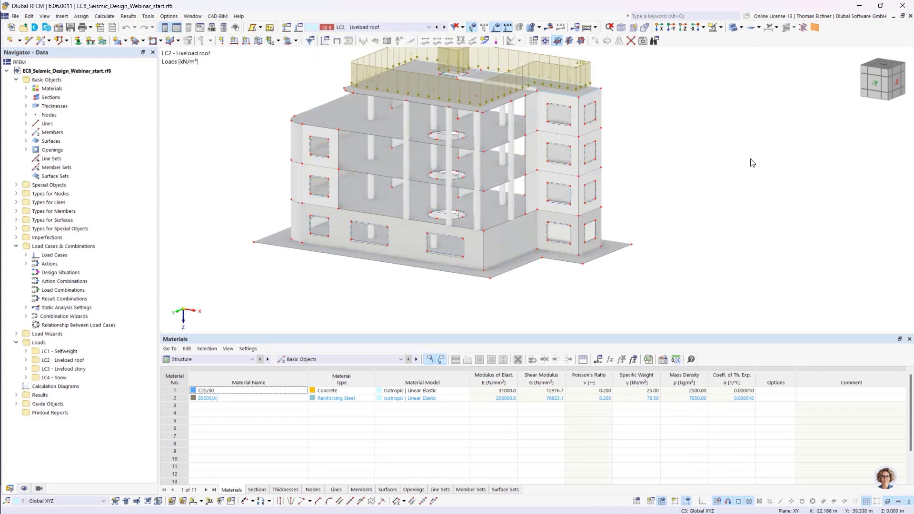
left_click(578, 63)
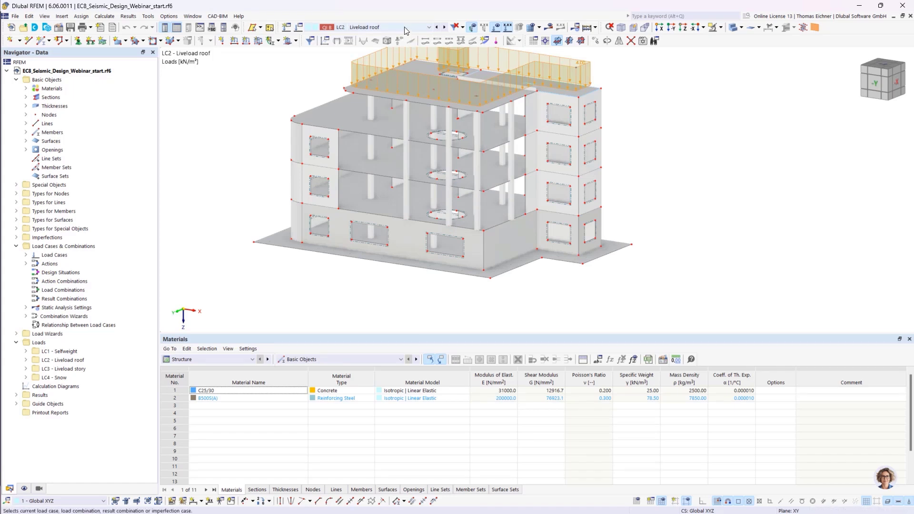
left_click(392, 27)
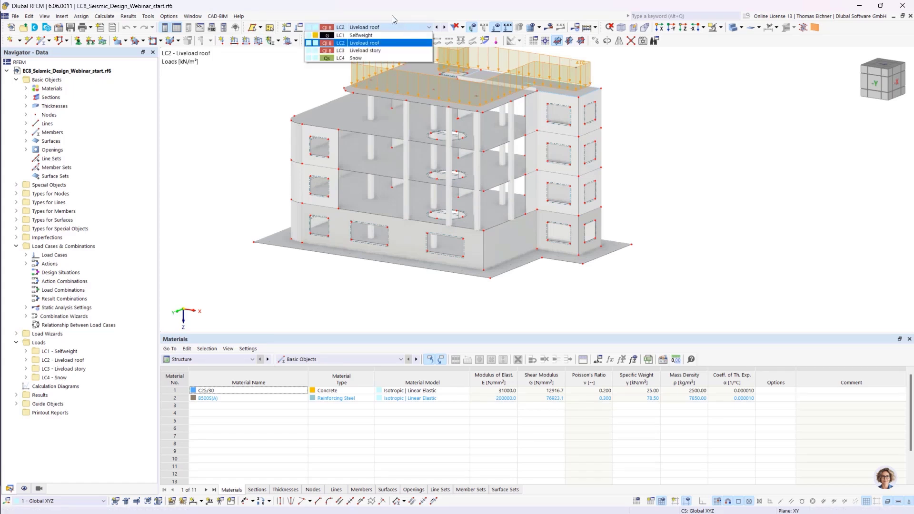
left_click(376, 50)
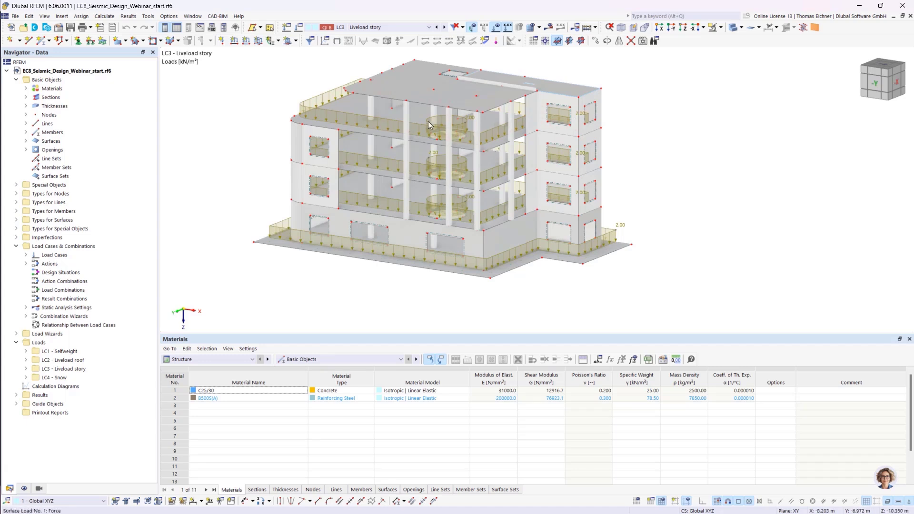
left_click(376, 28)
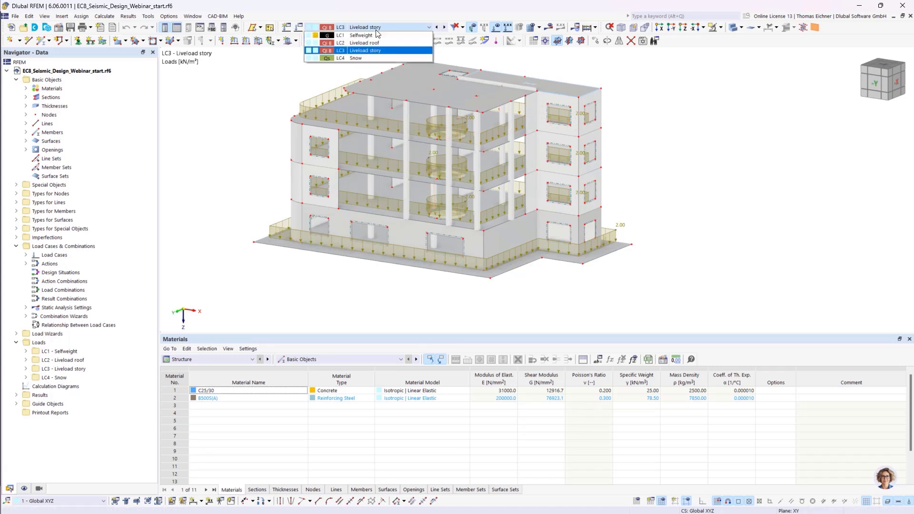
left_click(347, 58)
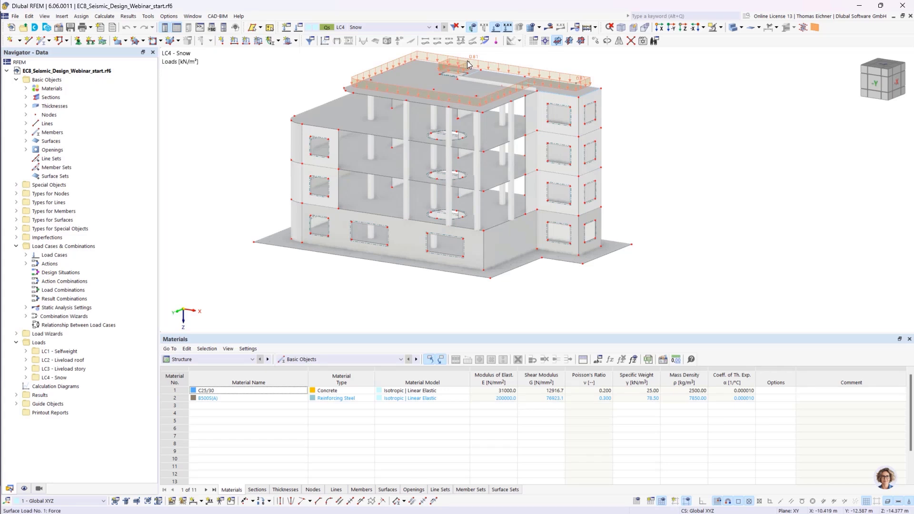
mouse_move(467, 62)
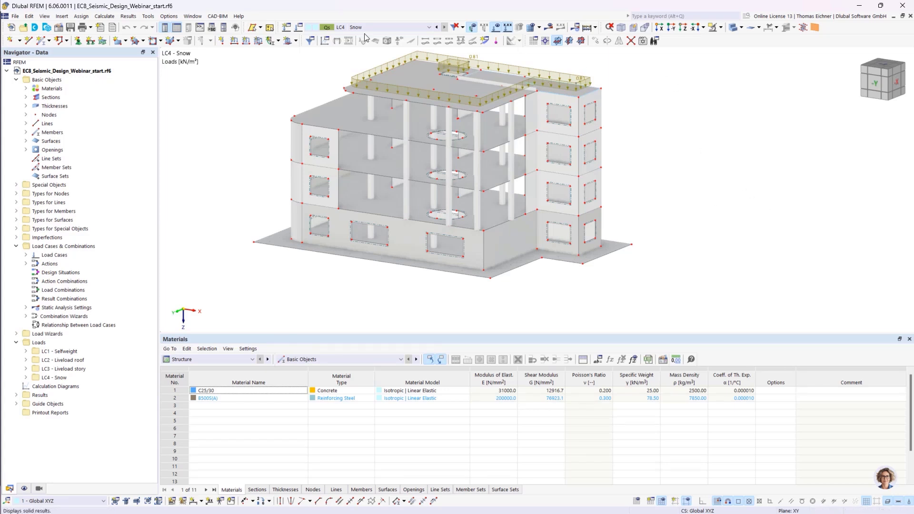
left_click(343, 29)
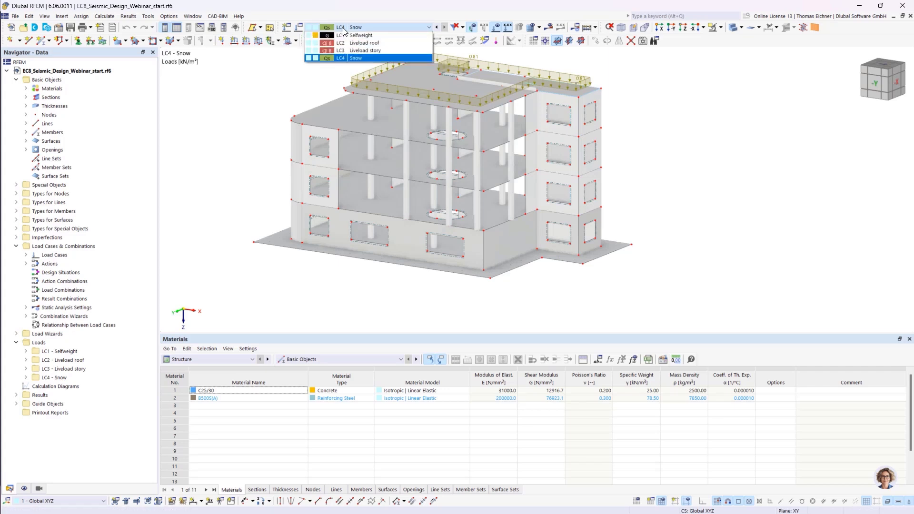
left_click(344, 31)
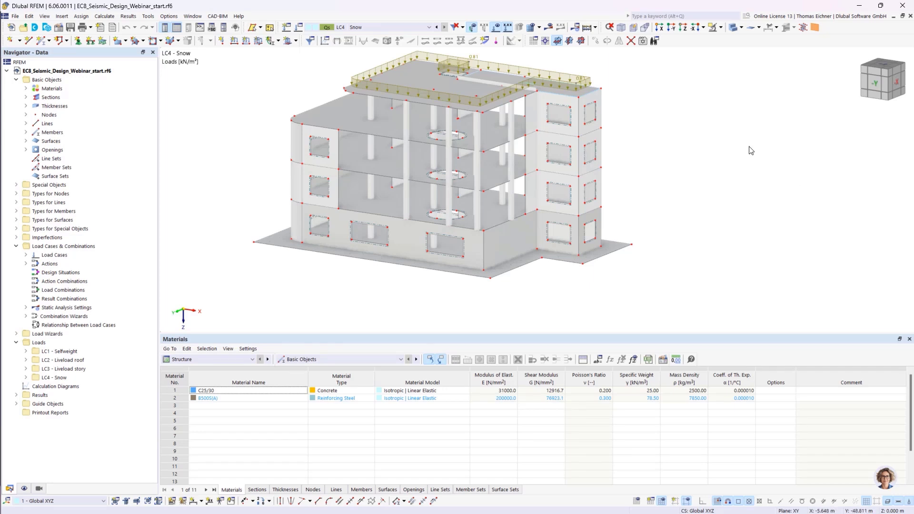
left_click(362, 27)
left_click(363, 35)
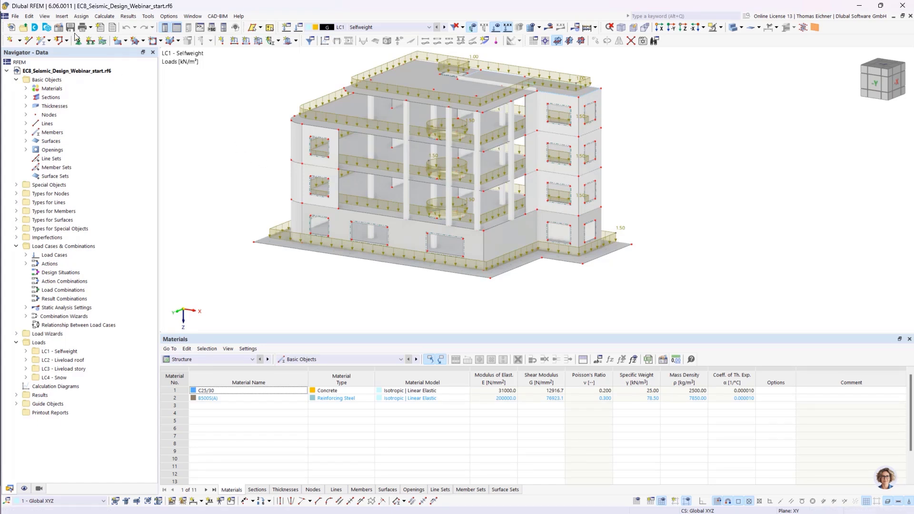
- Activate the Modal Analysis add-on in the model's base data and apply the change
left_click(59, 27)
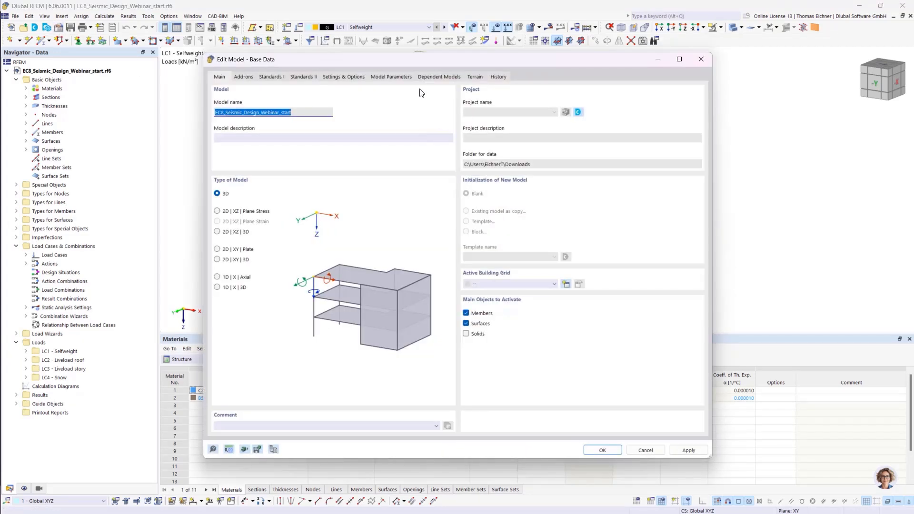
left_click_drag(413, 58, 428, 45)
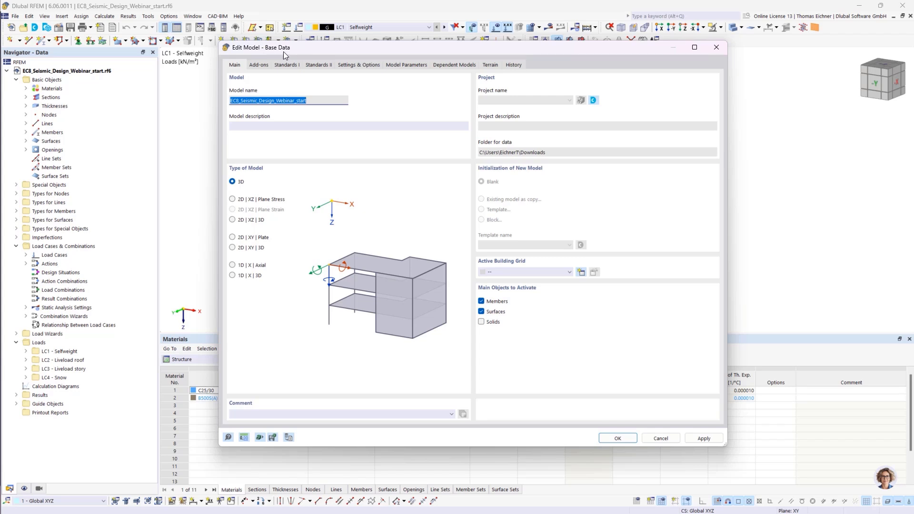
left_click(261, 65)
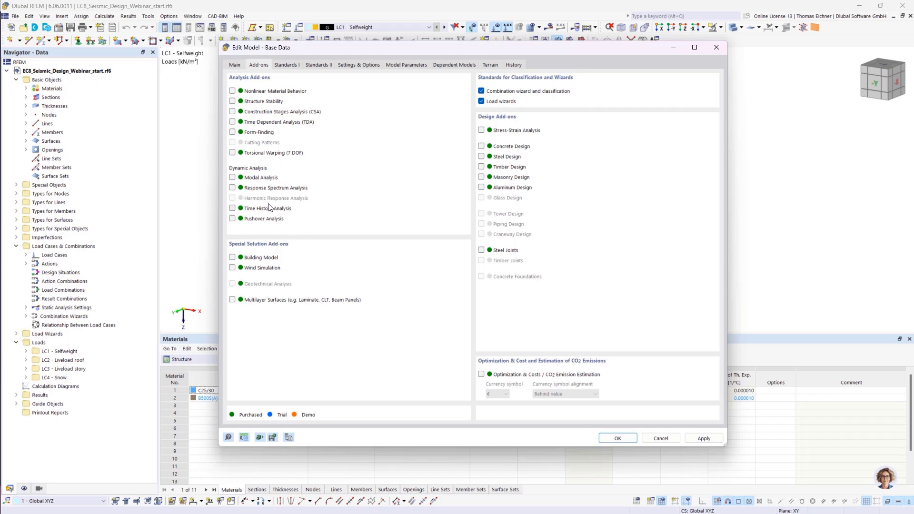
left_click(233, 187)
left_click(232, 258)
left_click(481, 146)
left_click(481, 146)
left_click(232, 187)
left_click(232, 258)
left_click(286, 65)
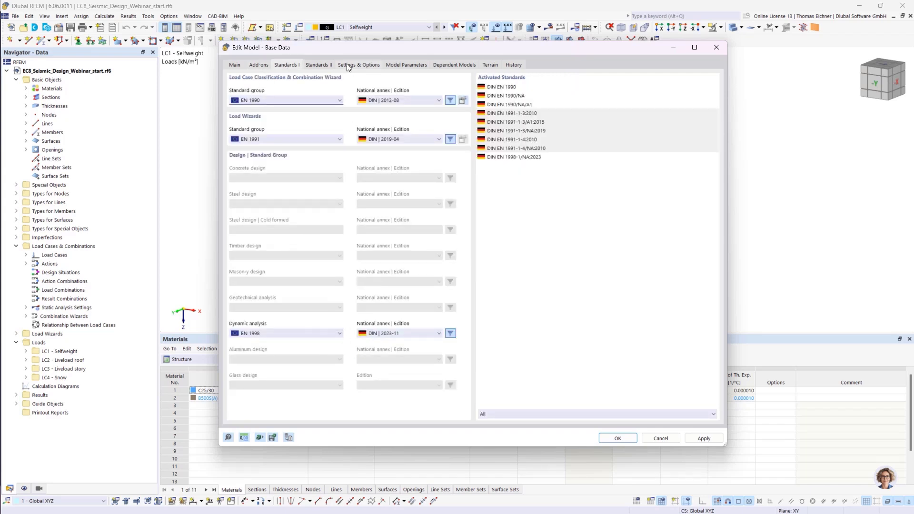
left_click(257, 64)
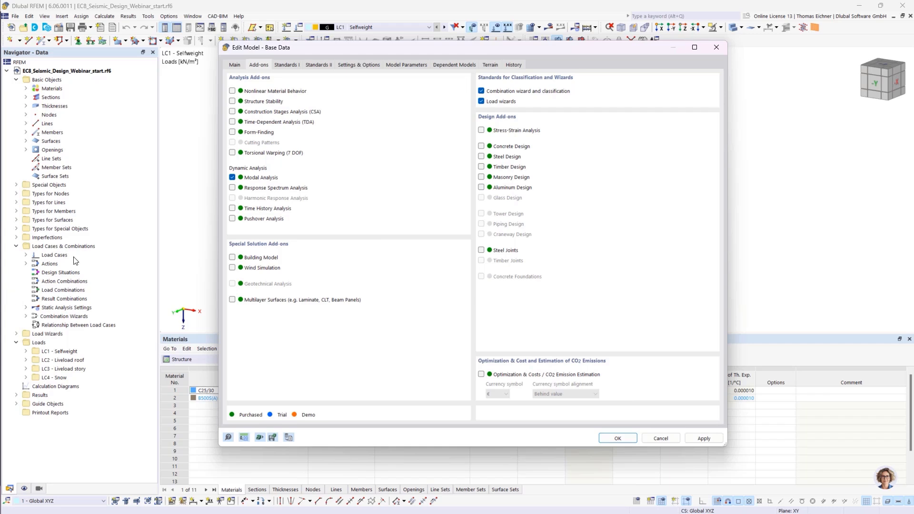
left_click(617, 438)
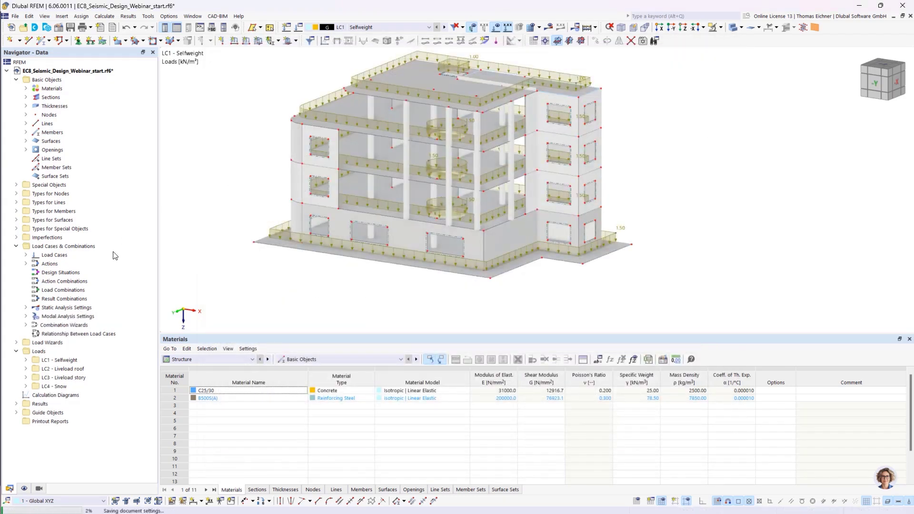
- Create a new load case LC5 with analysis type Modal Analysis, importing masses from LC1 - Selfweight
left_click(61, 317)
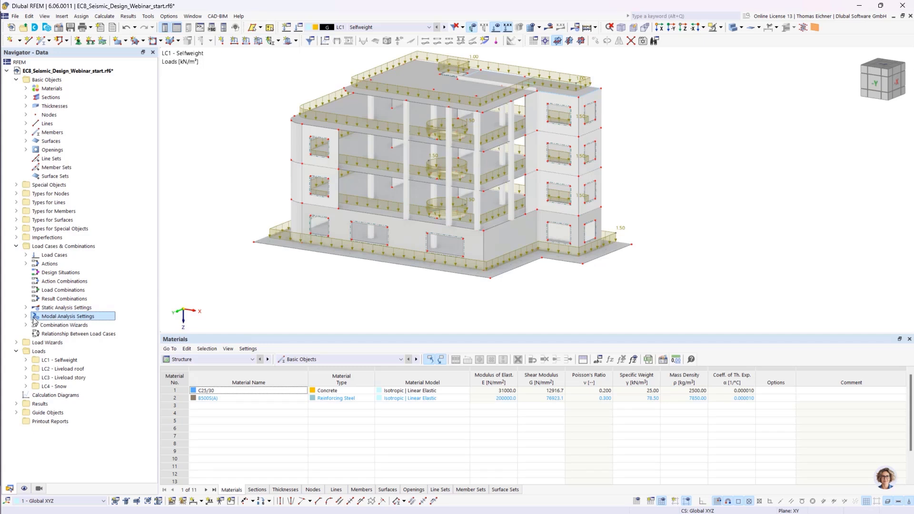
left_click(54, 246)
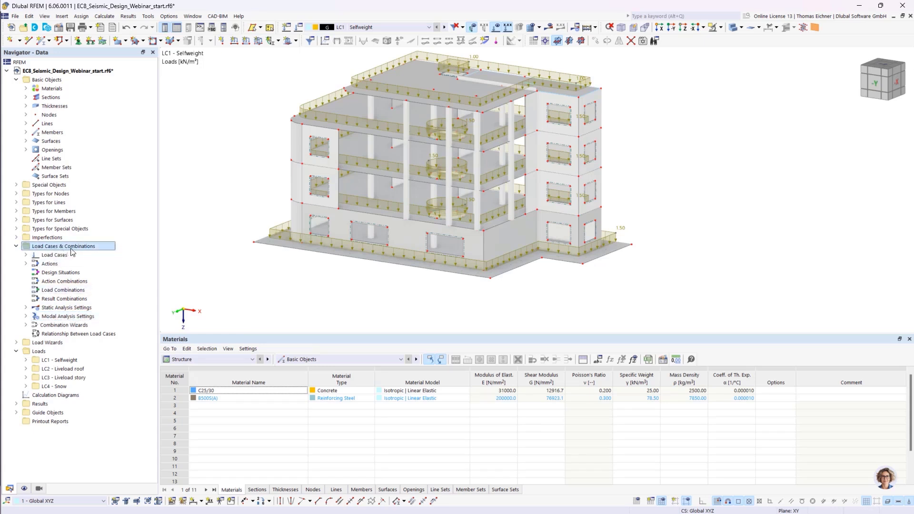
left_click(299, 29)
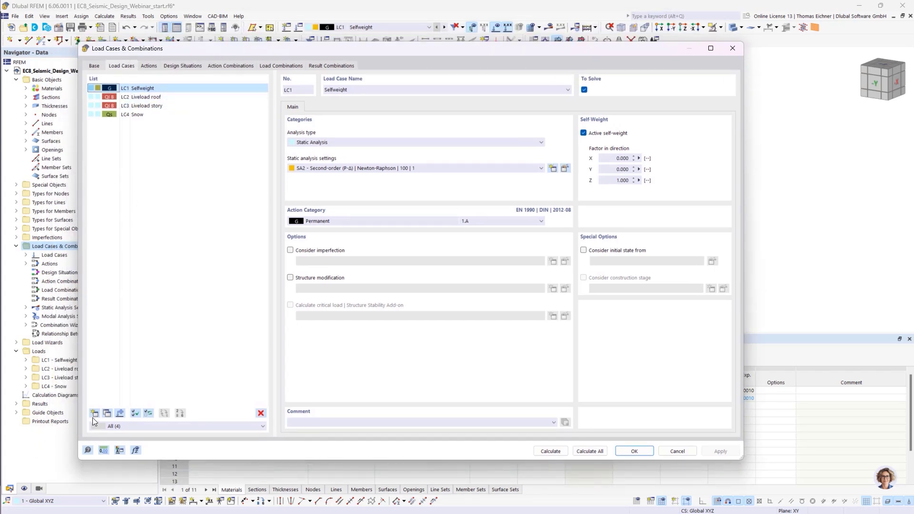
left_click(94, 413)
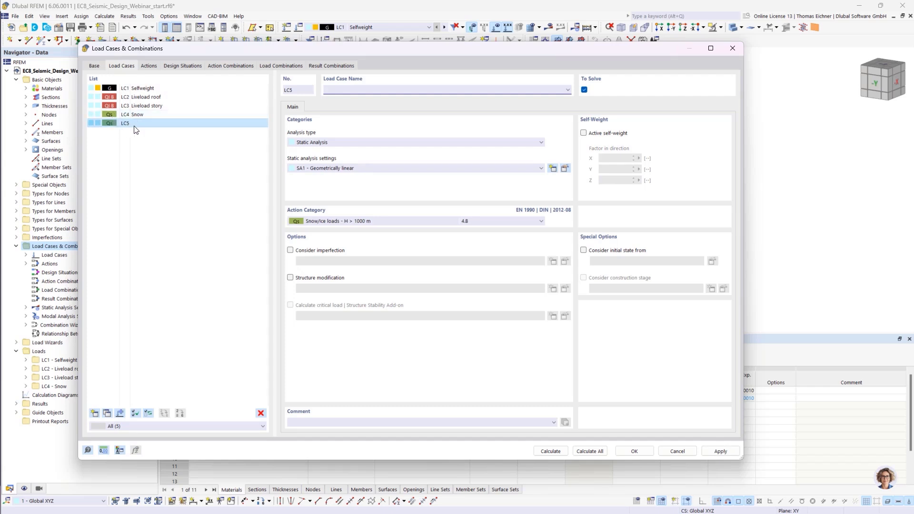
left_click(323, 143)
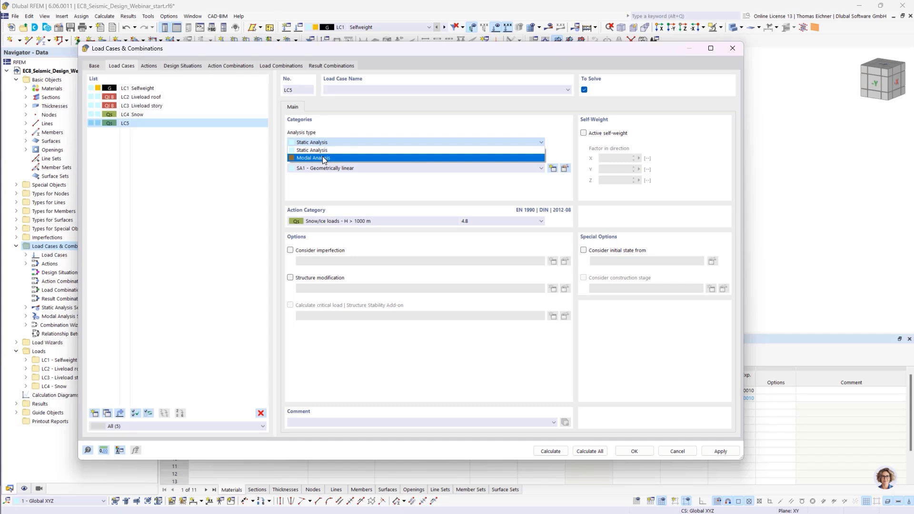
left_click(321, 156)
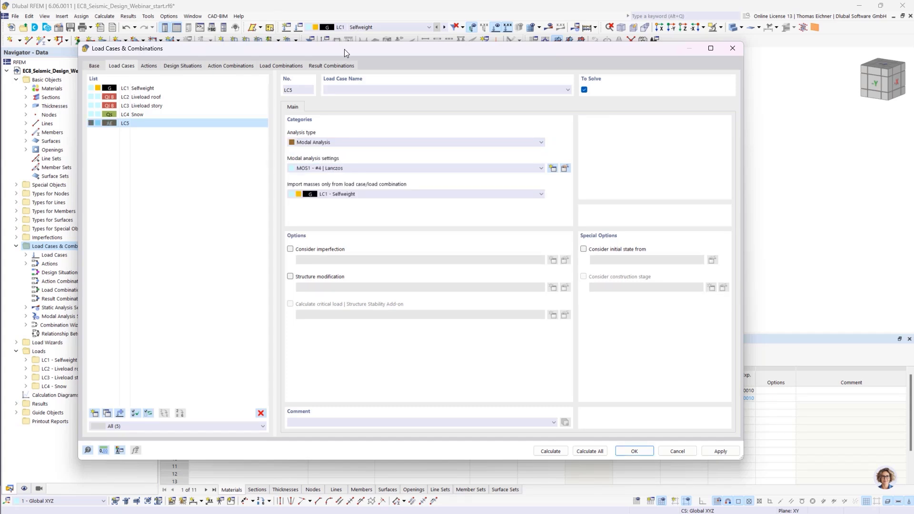
left_click_drag(344, 49, 322, 35)
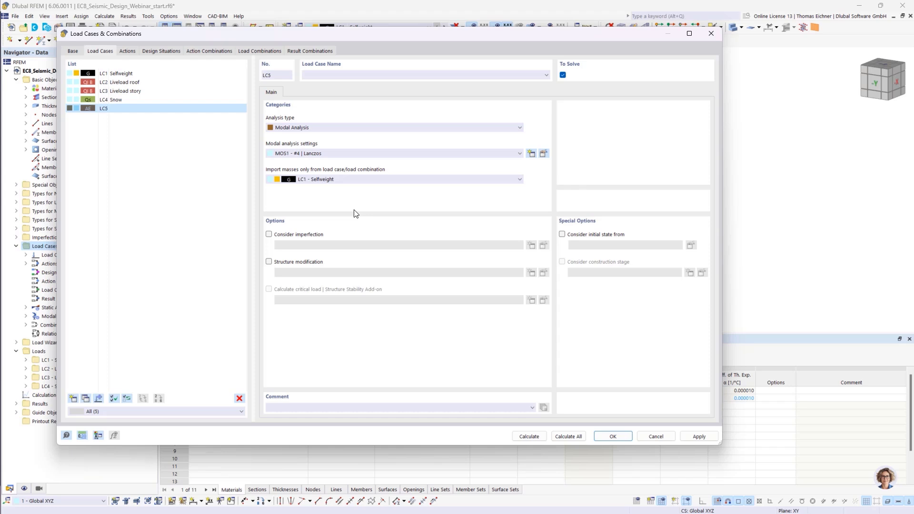
left_click(313, 179)
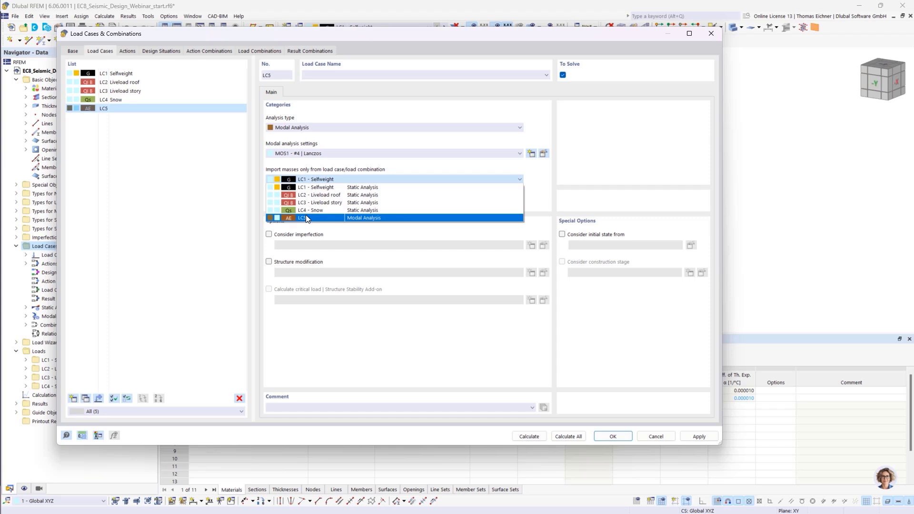
left_click(316, 187)
left_click(316, 182)
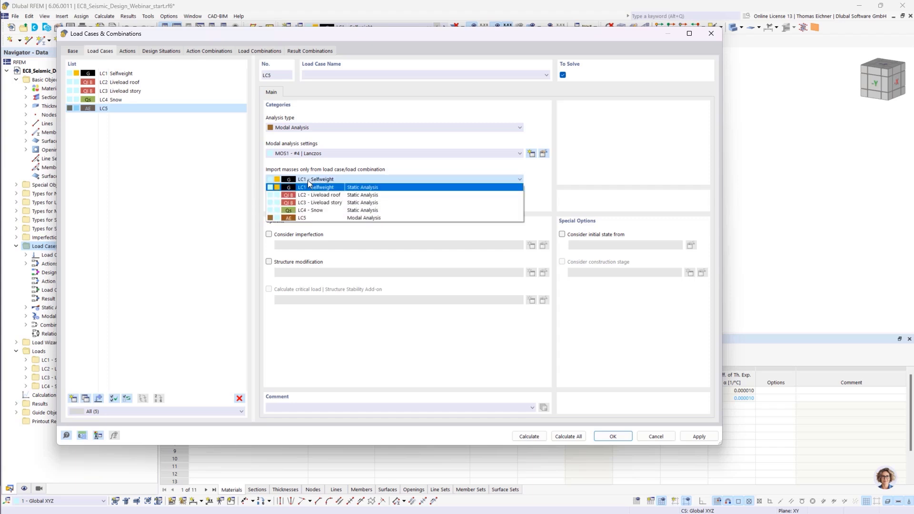
left_click(307, 187)
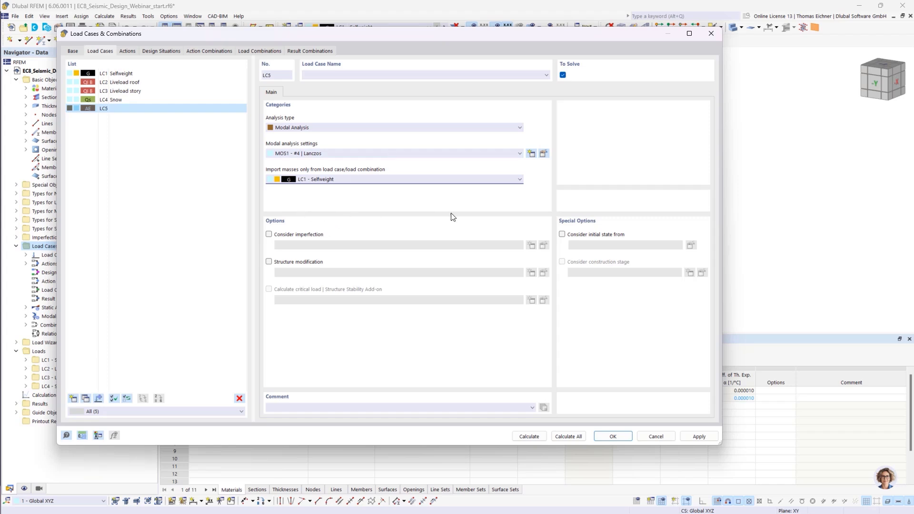
- Open the modal analysis settings MOS1 and review the methods for determining the number of modes
left_click(542, 153)
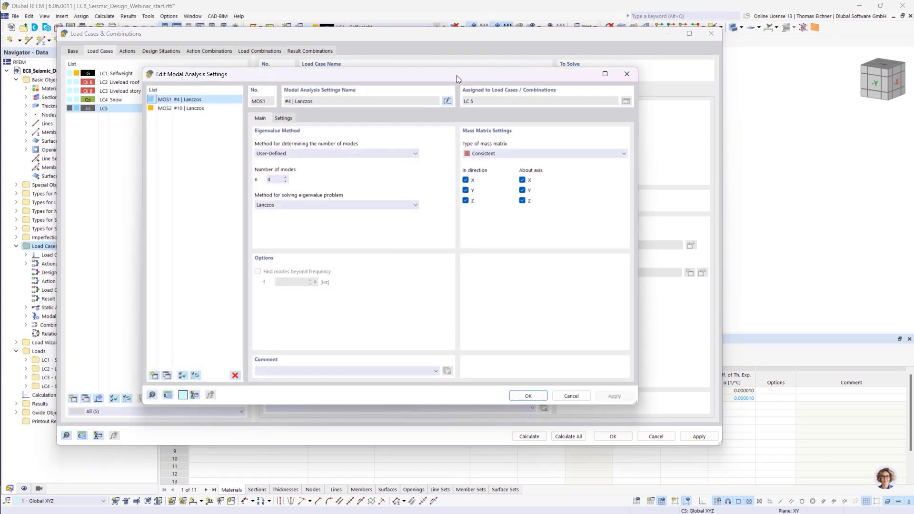
left_click_drag(456, 75, 477, 86)
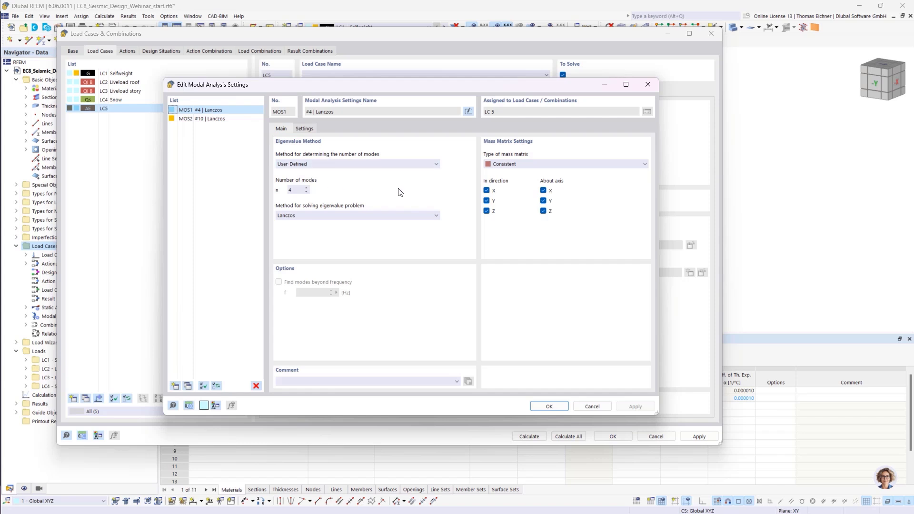
left_click(369, 165)
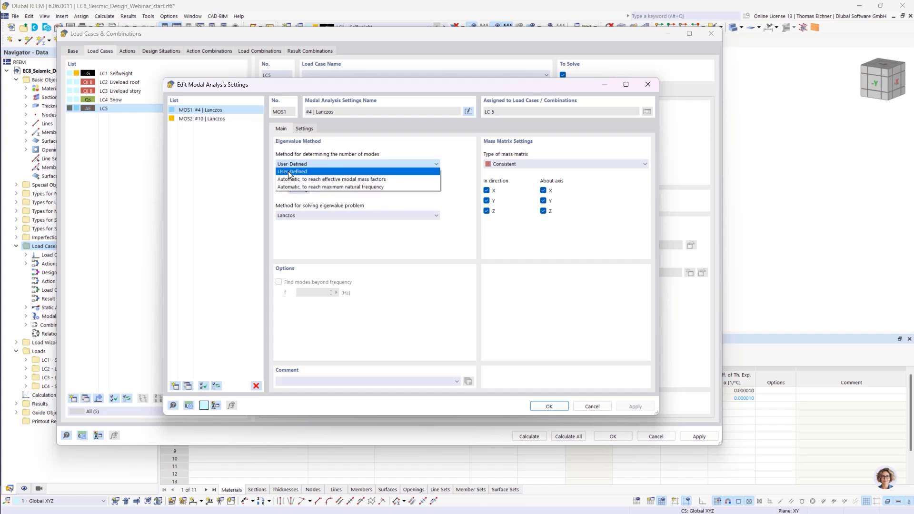
left_click(302, 166)
left_click_drag(298, 189, 280, 190)
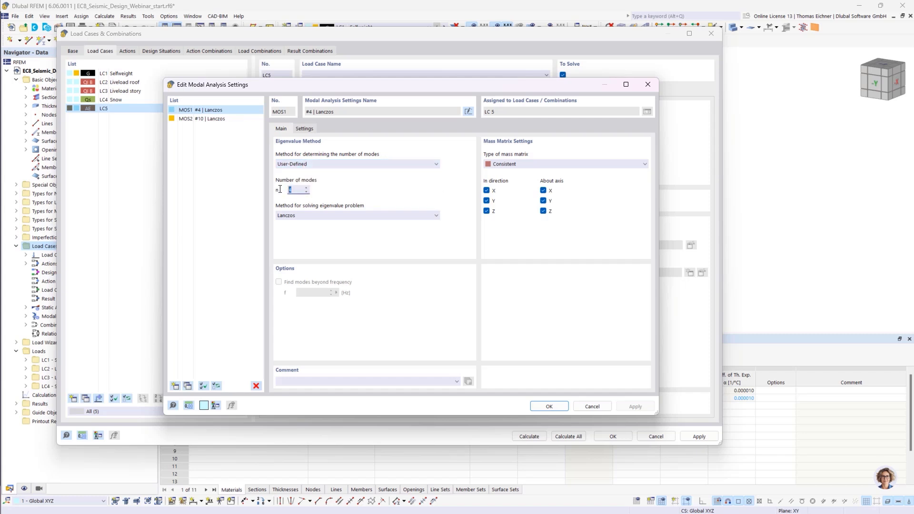
left_click(322, 164)
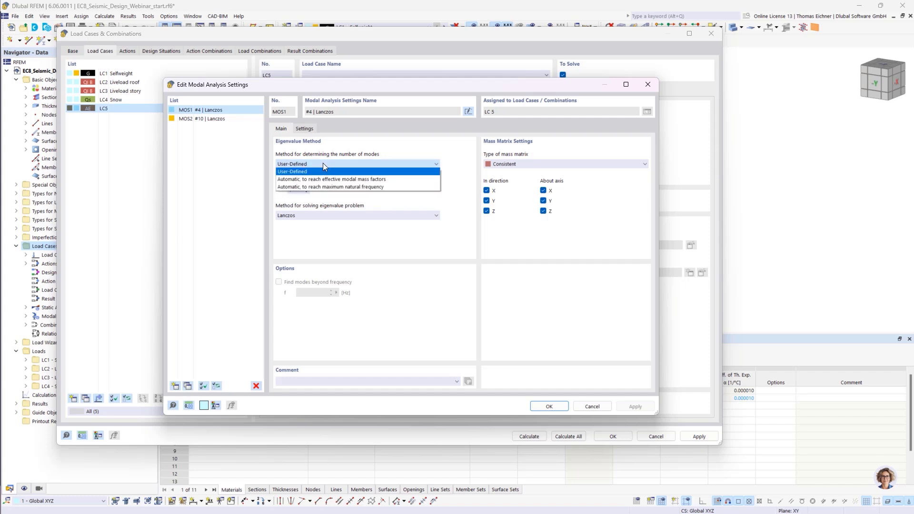
left_click(323, 163)
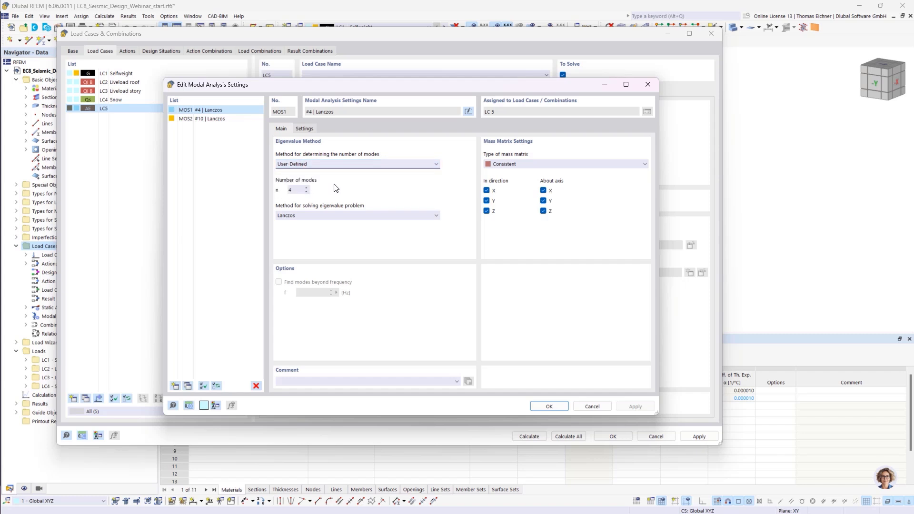
left_click(308, 164)
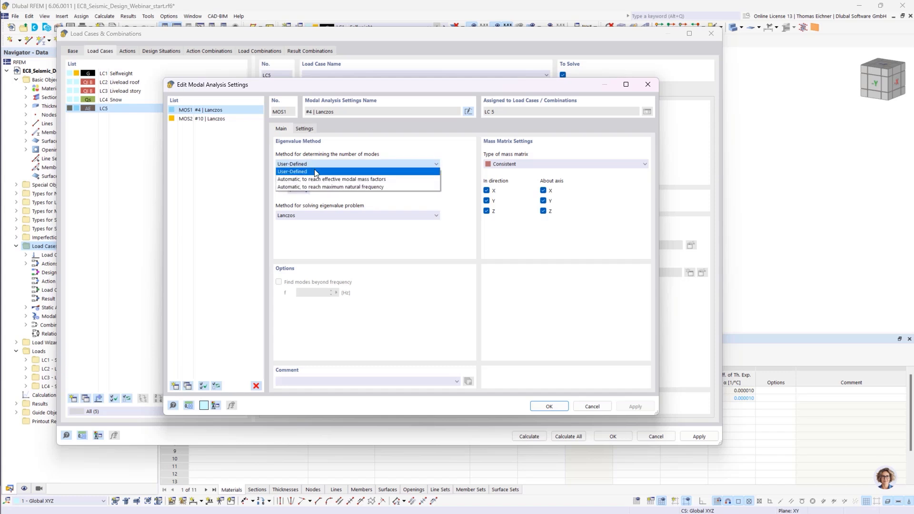
- Try to determine the modes automatically to reach a 90.00 % effective modal mass factor with the Lanczos solver
left_click(386, 181)
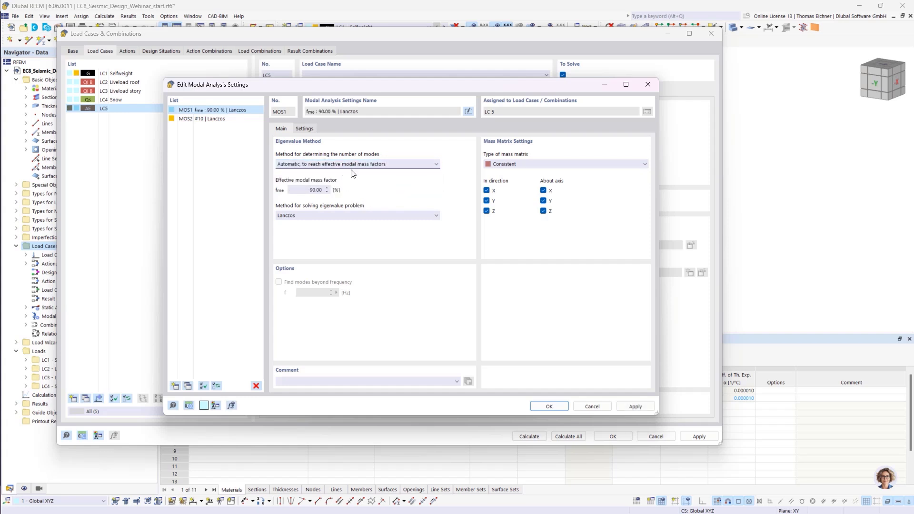
left_click_drag(301, 191, 367, 194)
left_click_drag(304, 191, 344, 191)
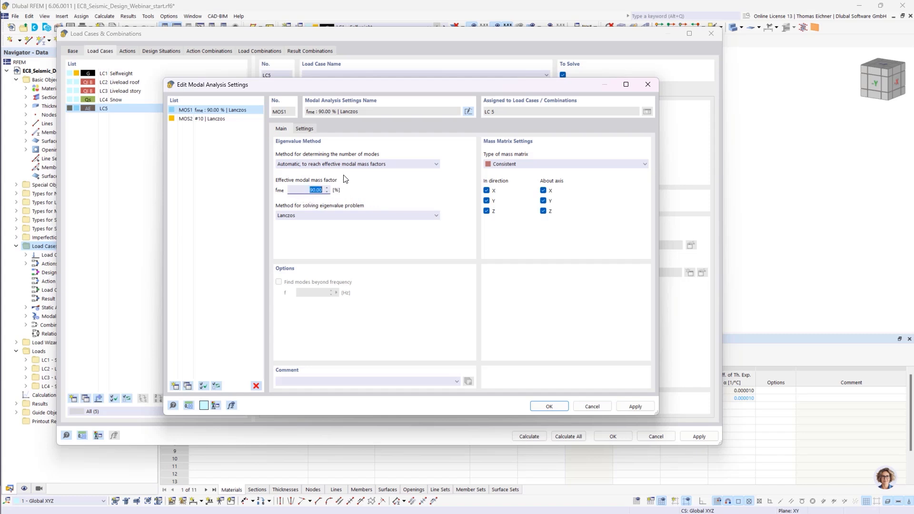
left_click(309, 191)
left_click(360, 165)
left_click(360, 165)
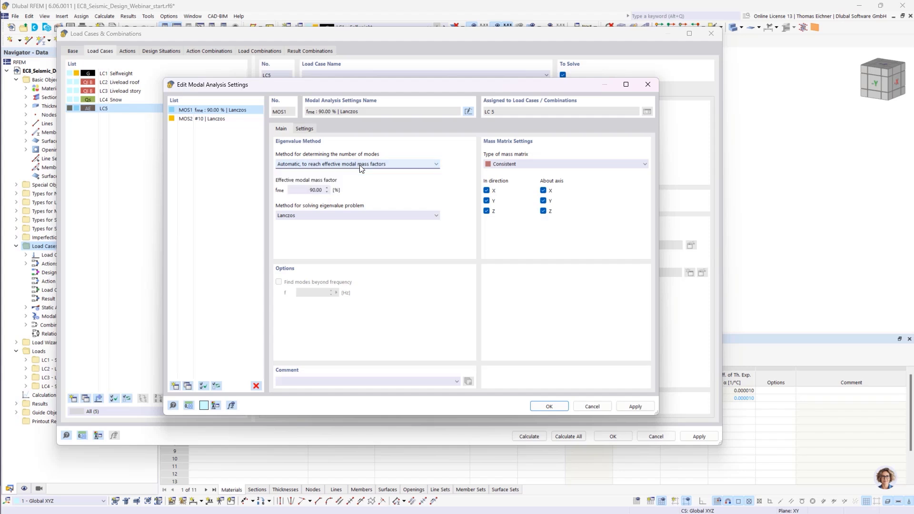
double_click(306, 190)
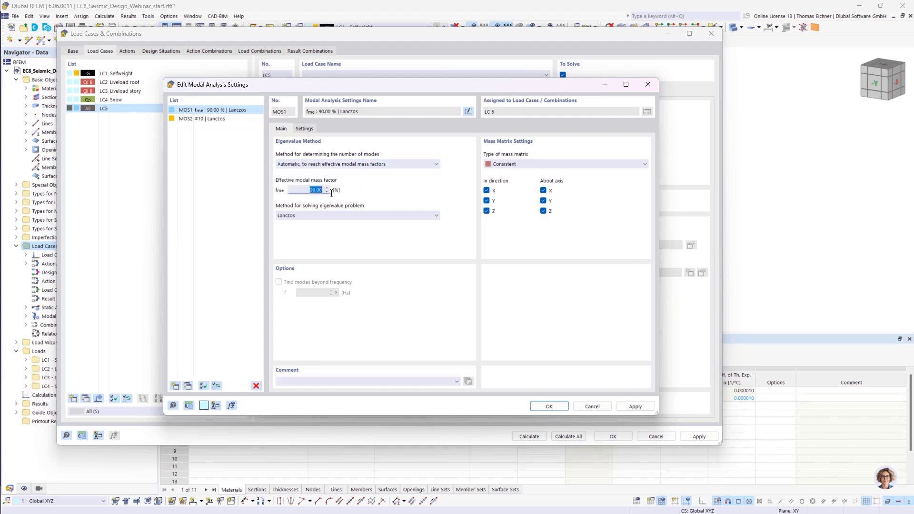
left_click(299, 192)
left_click(369, 215)
left_click(302, 216)
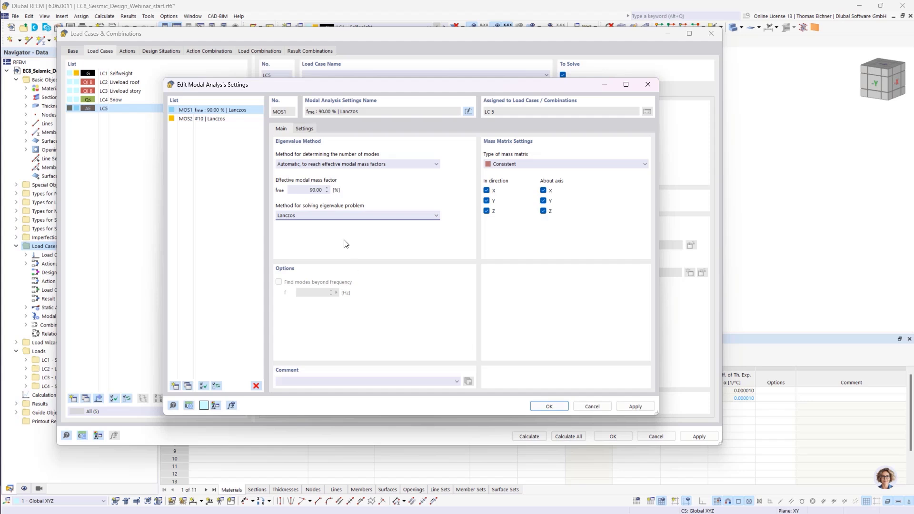
left_click(344, 215)
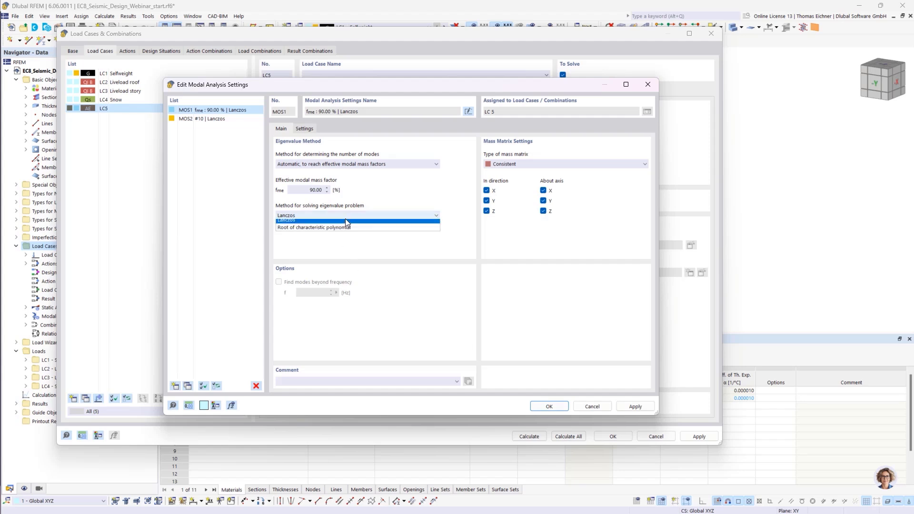
left_click(321, 212)
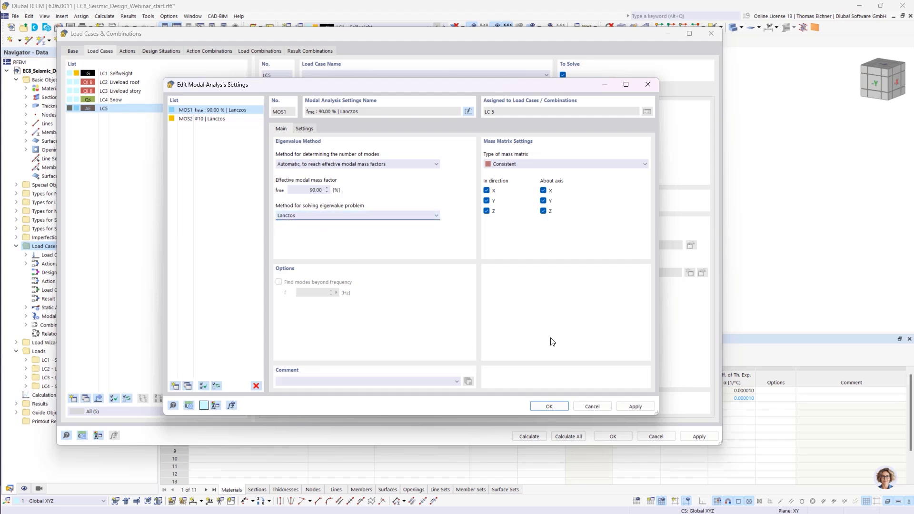
left_click(545, 407)
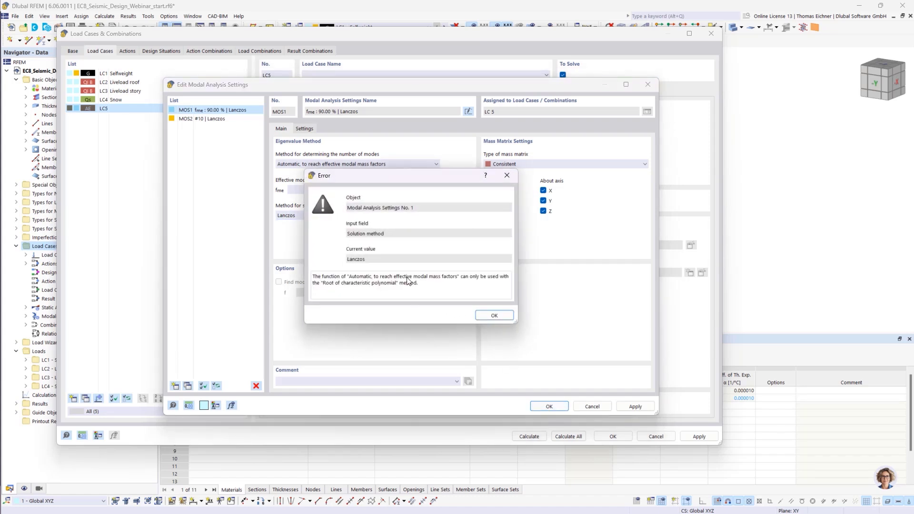
left_click_drag(426, 176, 615, 211)
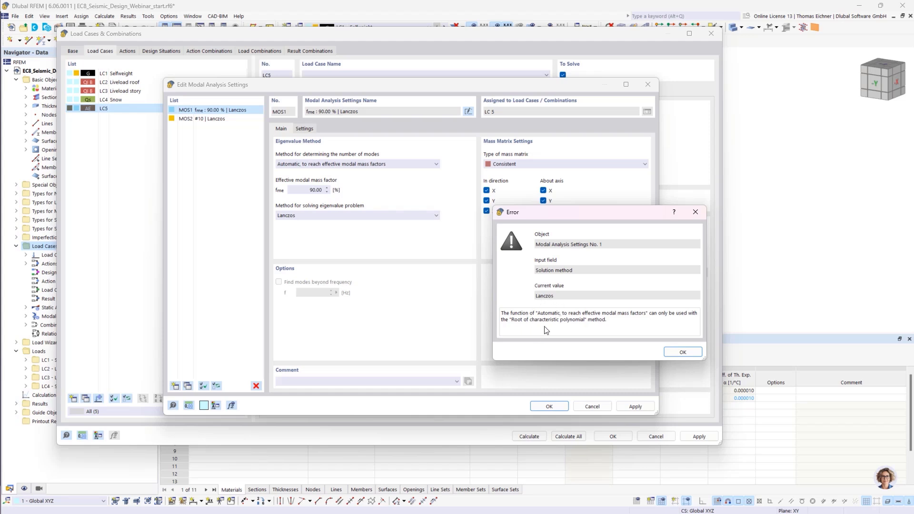
left_click(696, 212)
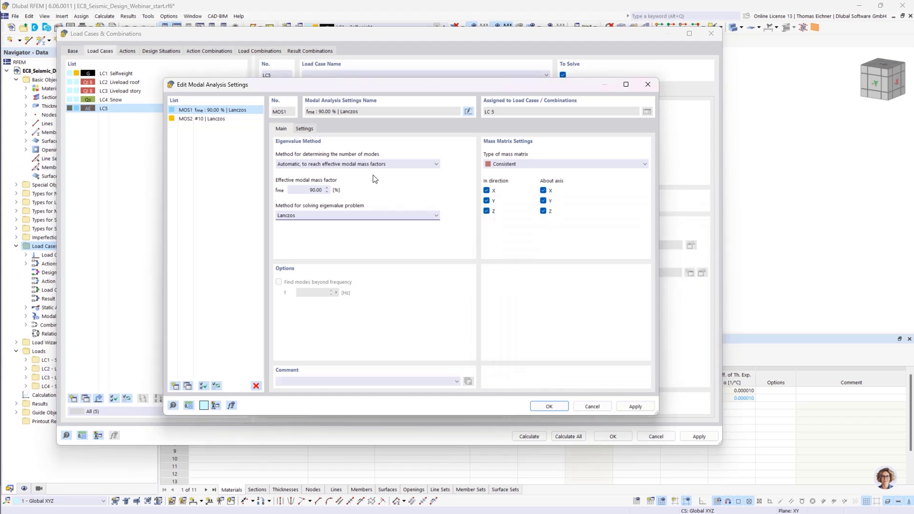
- Switch the mode determination to automatic up to a maximum natural frequency and inspect its frequency field
left_click(343, 165)
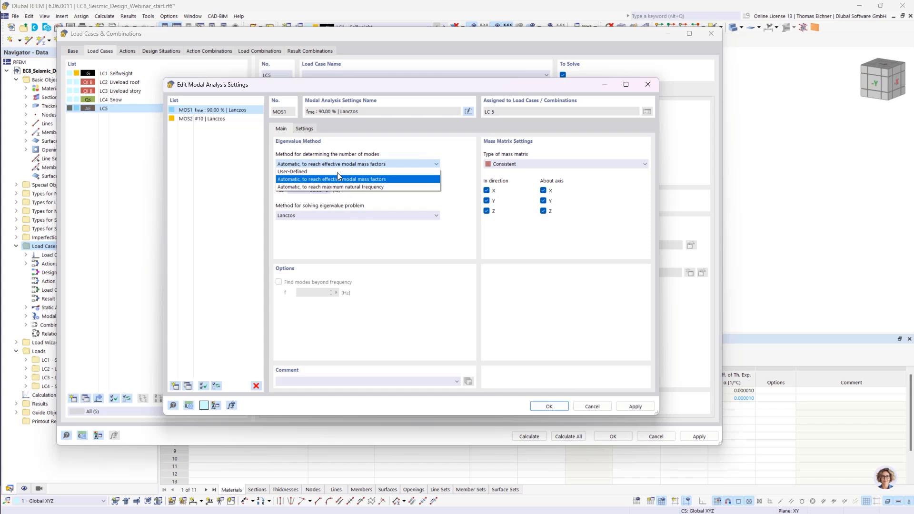
left_click(300, 187)
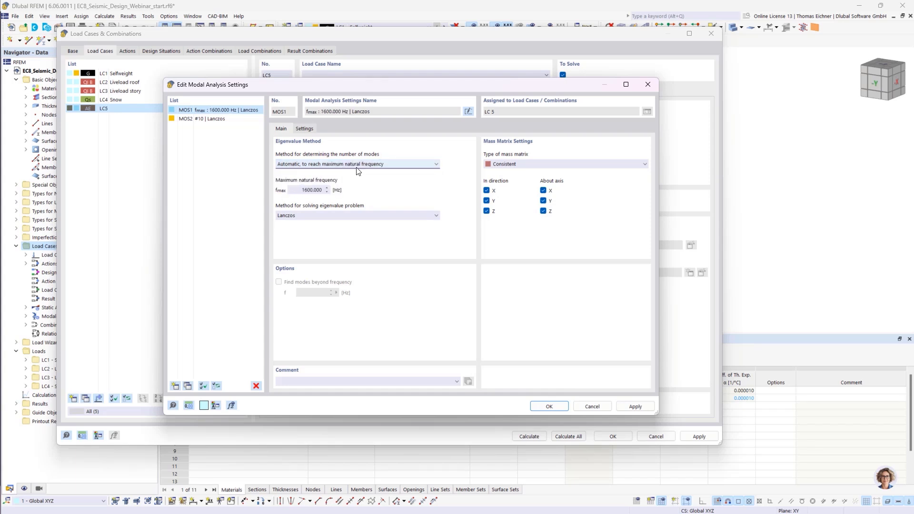
double_click(314, 190)
left_click(297, 190)
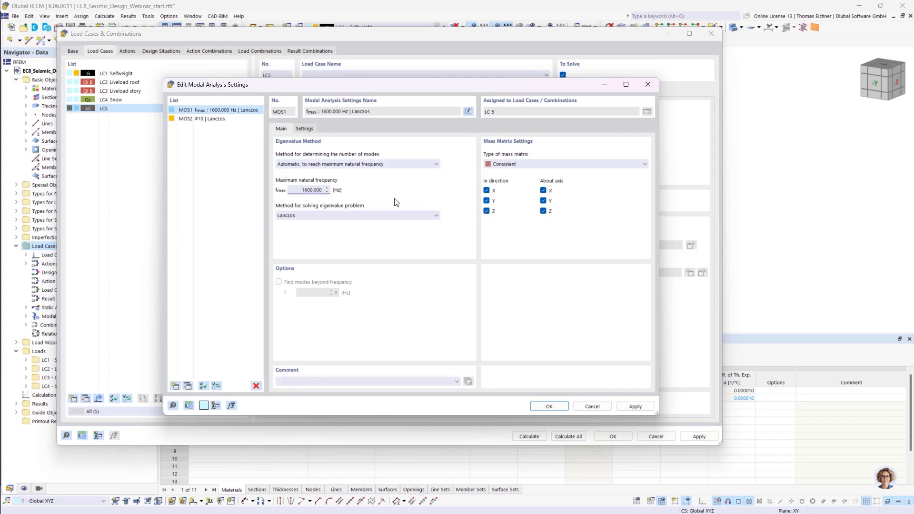
left_click_drag(298, 190, 333, 190)
- Set the mode determination back to User-Defined with 4 modes
left_click(385, 165)
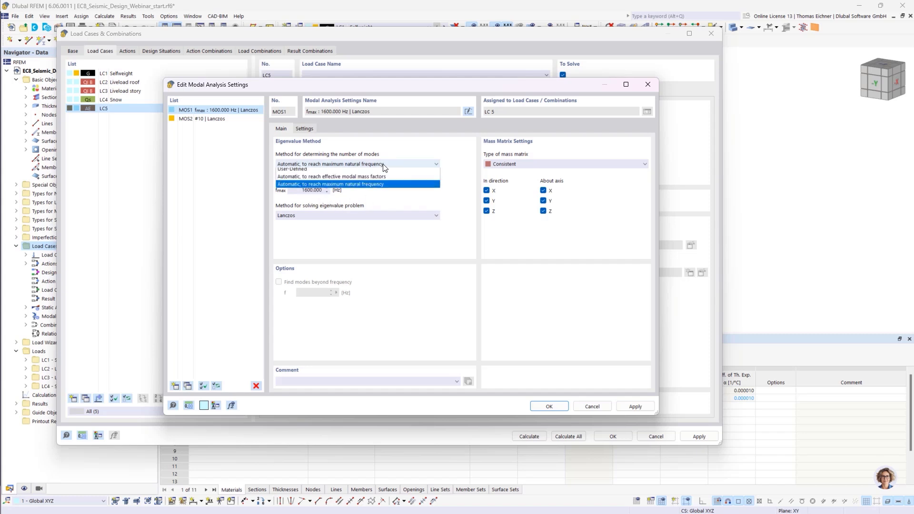
left_click(291, 171)
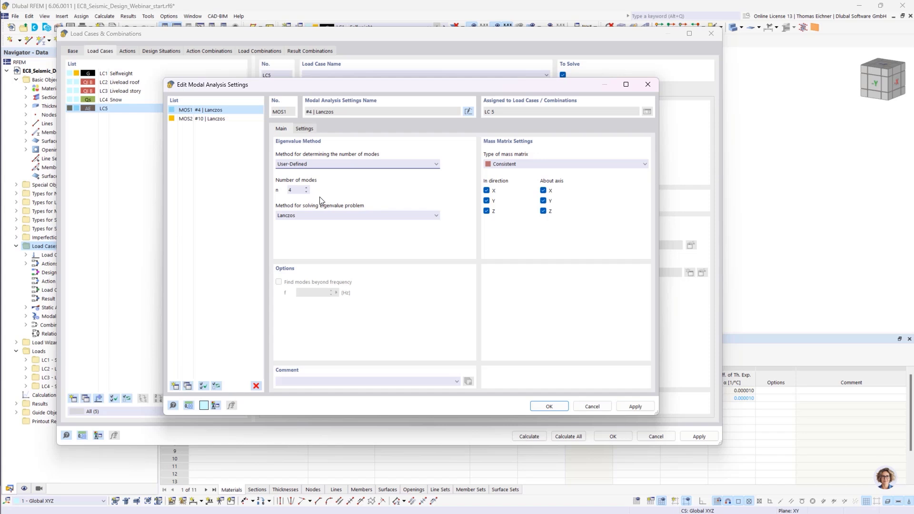
left_click(295, 190)
left_click_drag(295, 190, 245, 190)
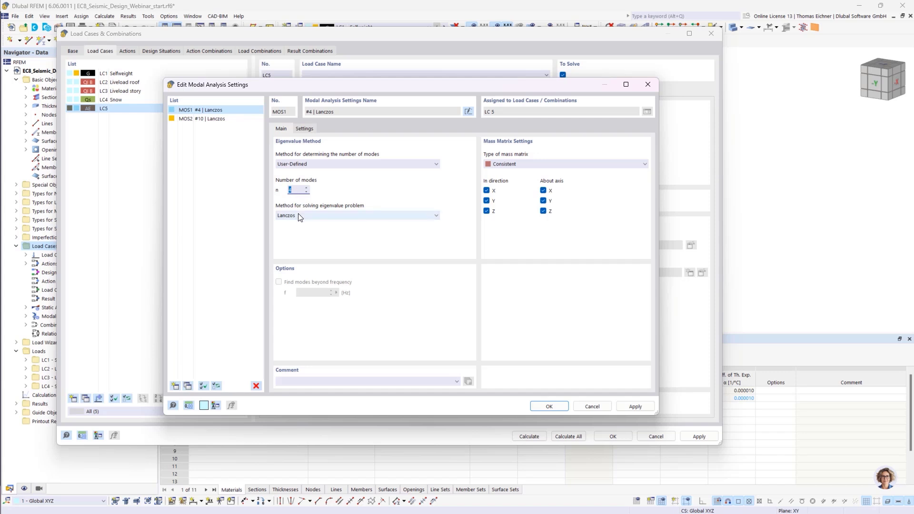
key("Tab")
left_click_drag(411, 87, 634, 151)
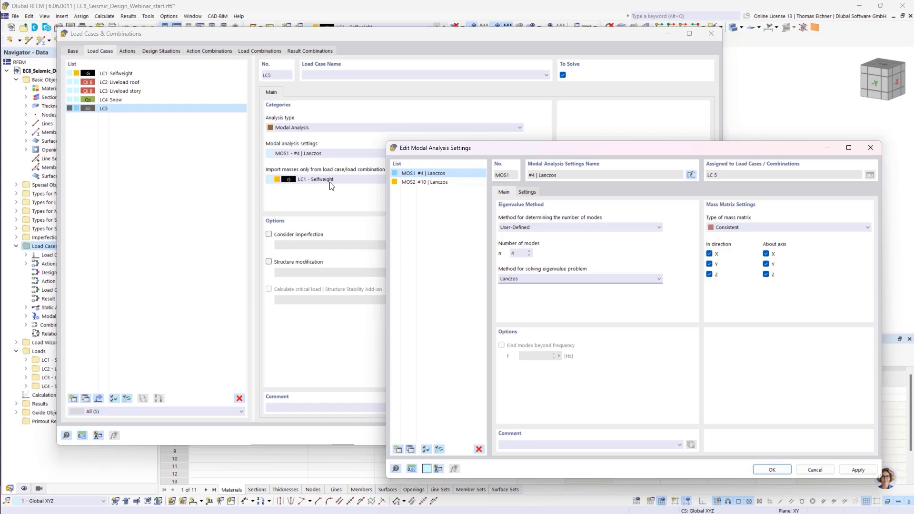
left_click_drag(541, 149, 345, 93)
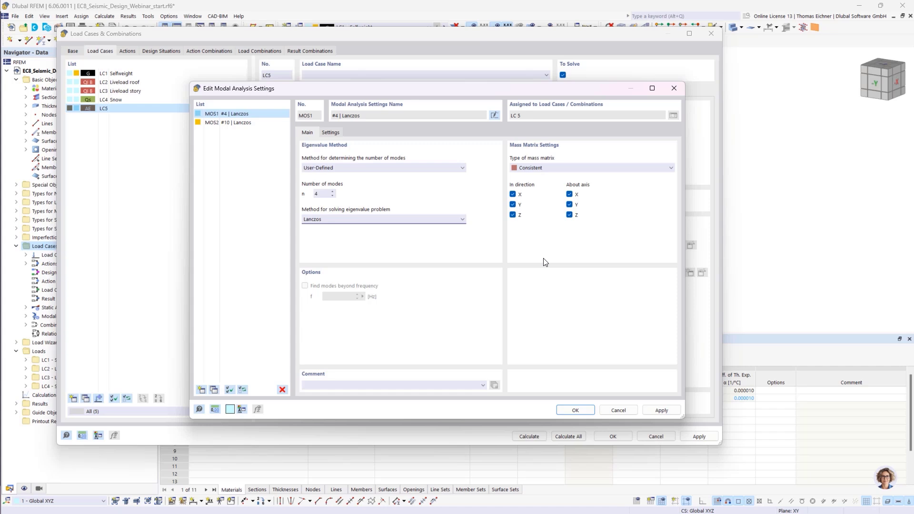
- Limit the modal mass directions to translation in X and Y and rotation about Z only
left_click(512, 215)
left_click(570, 194)
left_click(570, 205)
- Set the type of mass matrix to Diagonal and confirm the modal analysis settings
left_click(552, 169)
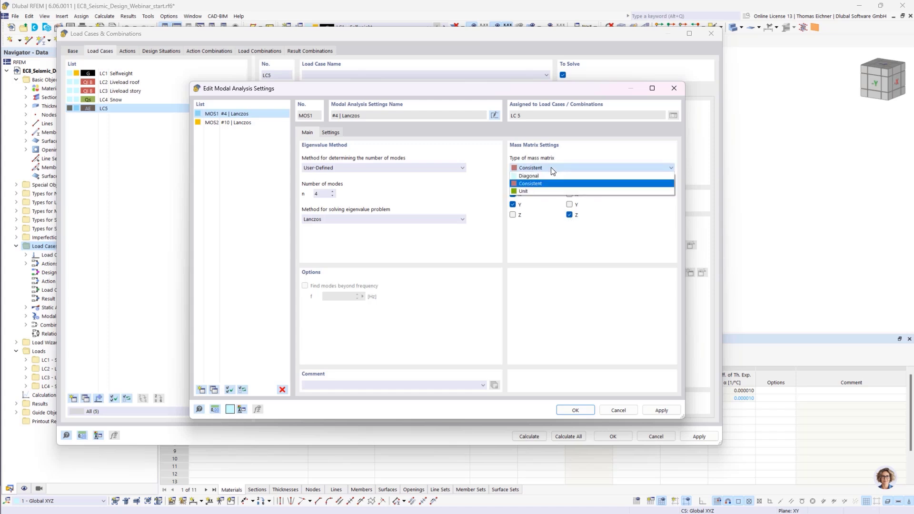
left_click(553, 169)
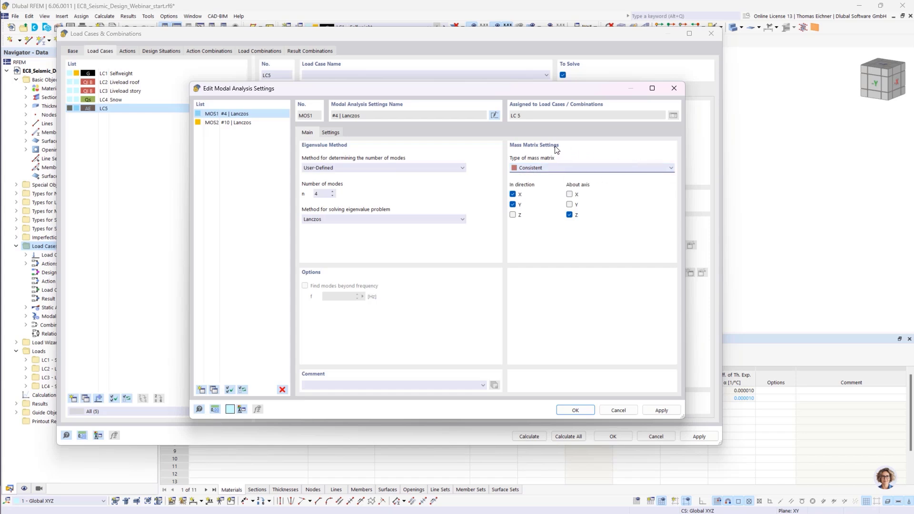
left_click(569, 169)
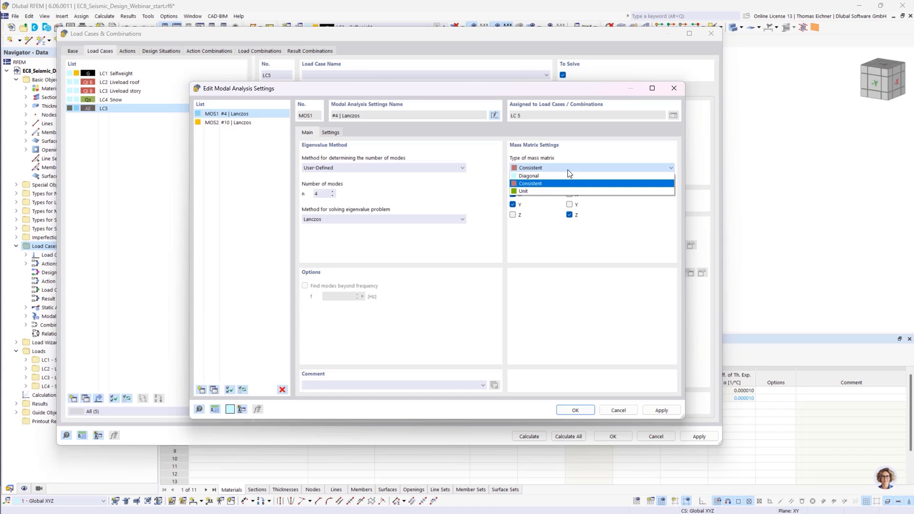
left_click(538, 175)
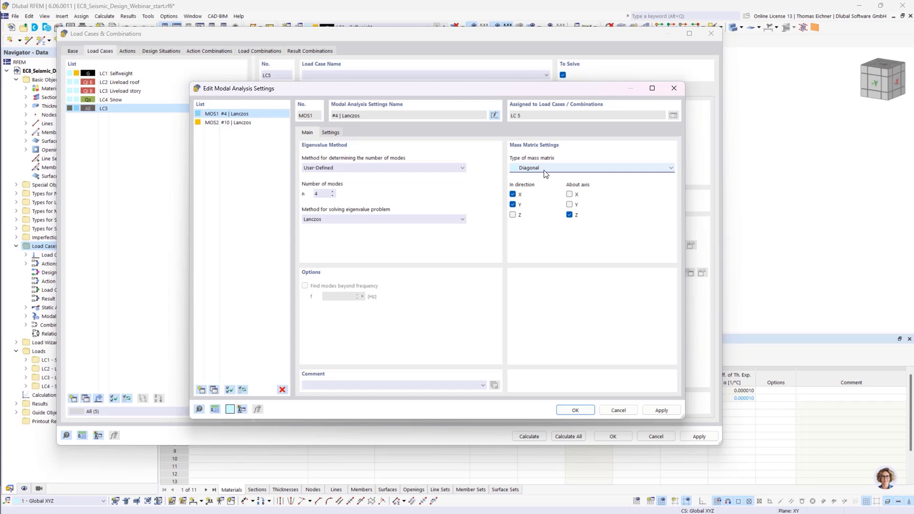
left_click(544, 170)
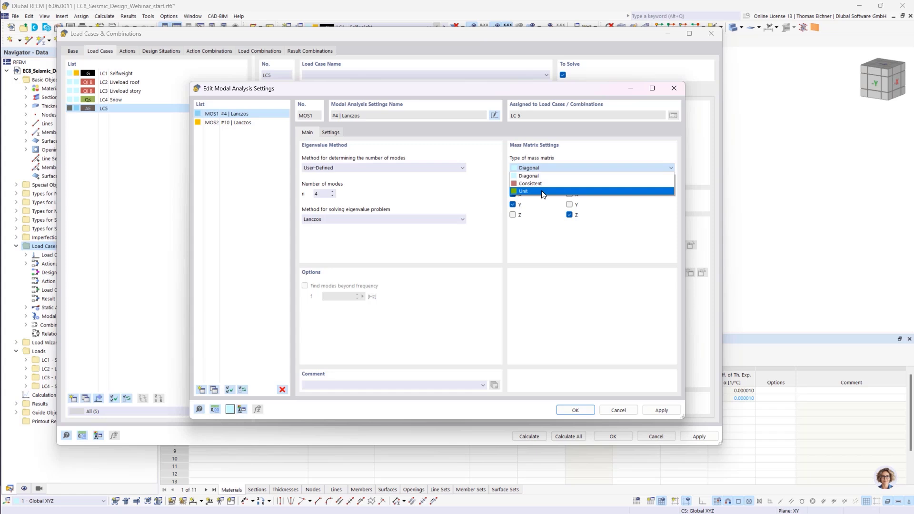
left_click(550, 261)
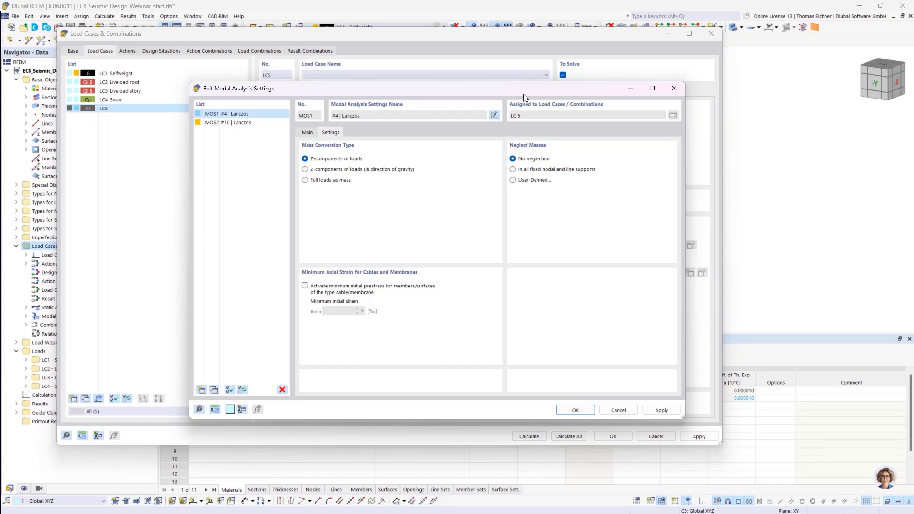
left_click_drag(523, 95, 472, 87)
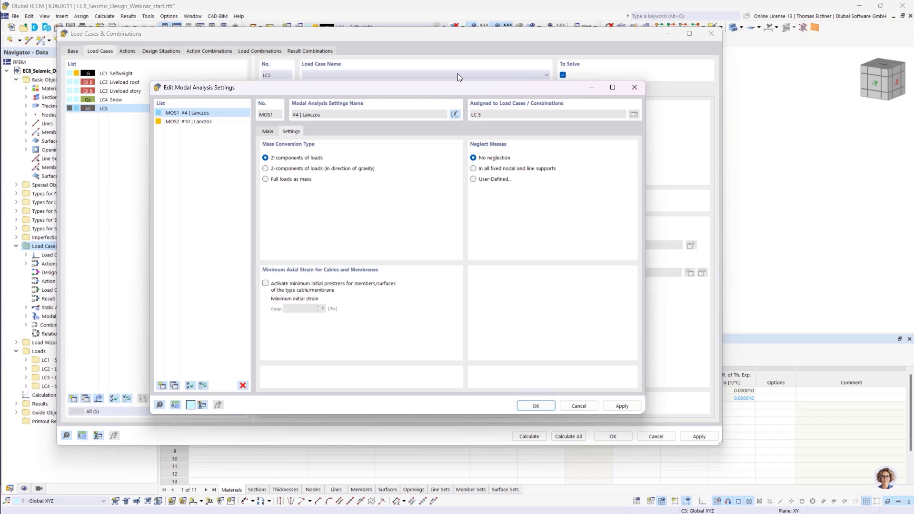
left_click(535, 406)
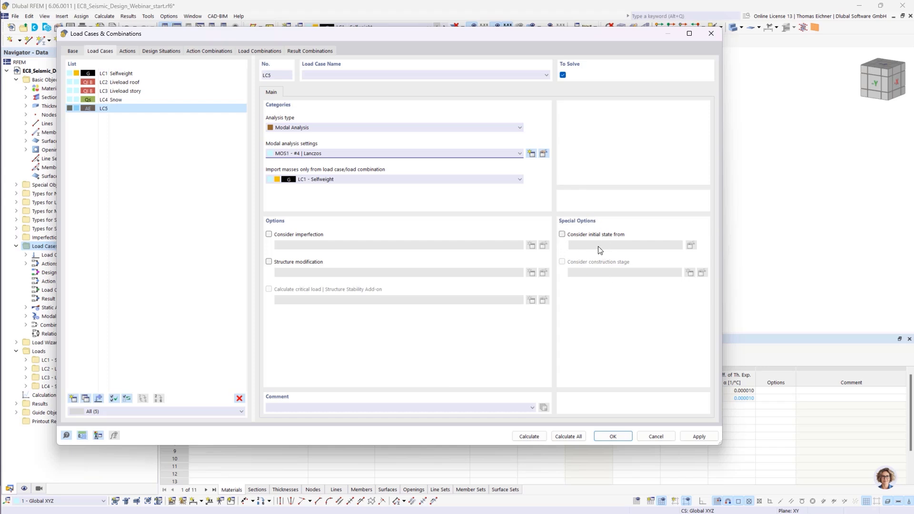
- Calculate the modal analysis load case LC5
left_click(561, 234)
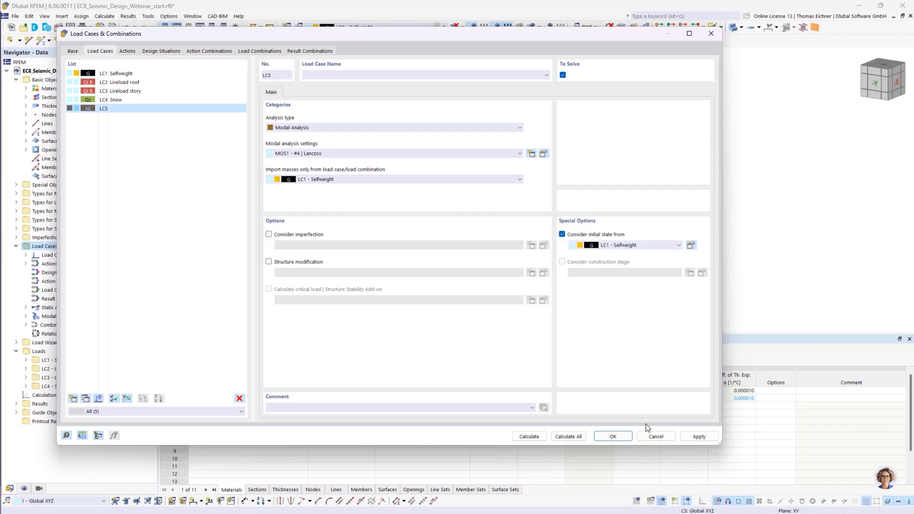
left_click(563, 235)
left_click(529, 436)
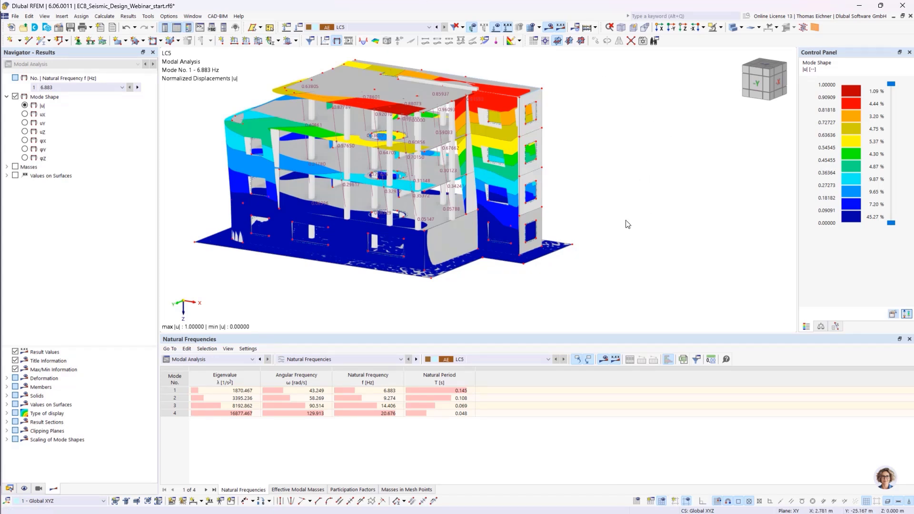
- Inspect the mode shapes of modes 1 to 3 from different viewpoints using the natural frequencies table
middle_click_drag(624, 220, 686, 226)
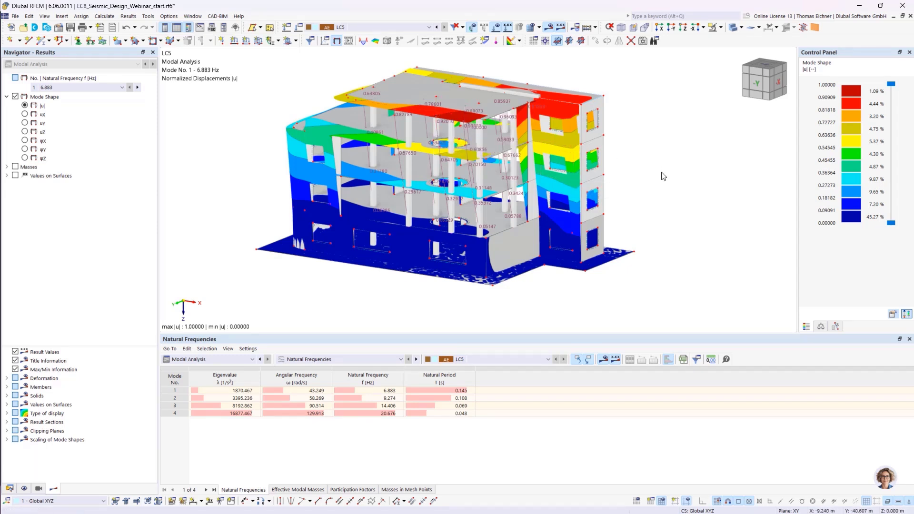
middle_click_drag(670, 190, 580, 163, "ctrl")
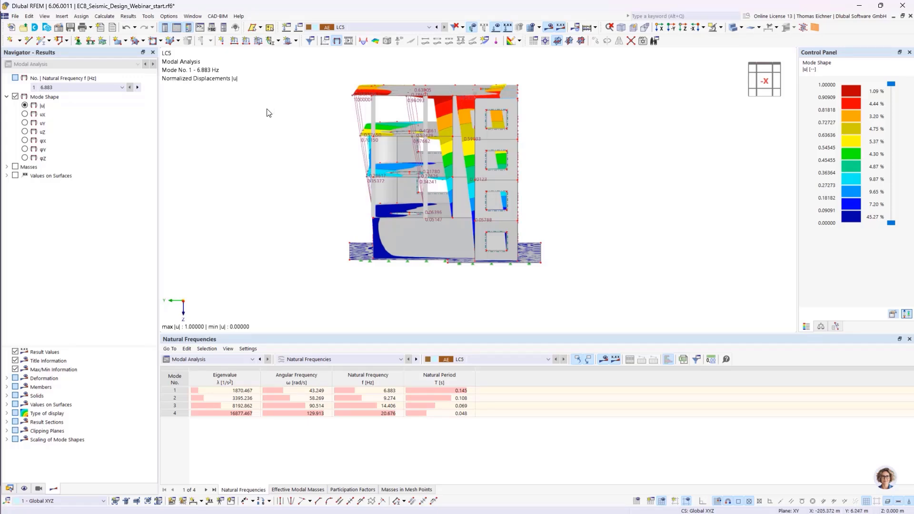
middle_click_drag(265, 113, 264, 111, "ctrl")
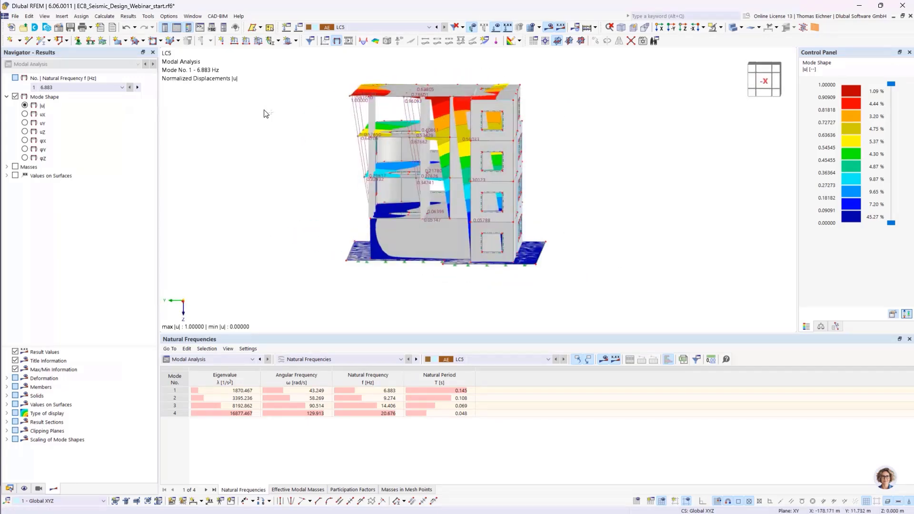
middle_click_drag(340, 140, 397, 163, "ctrl")
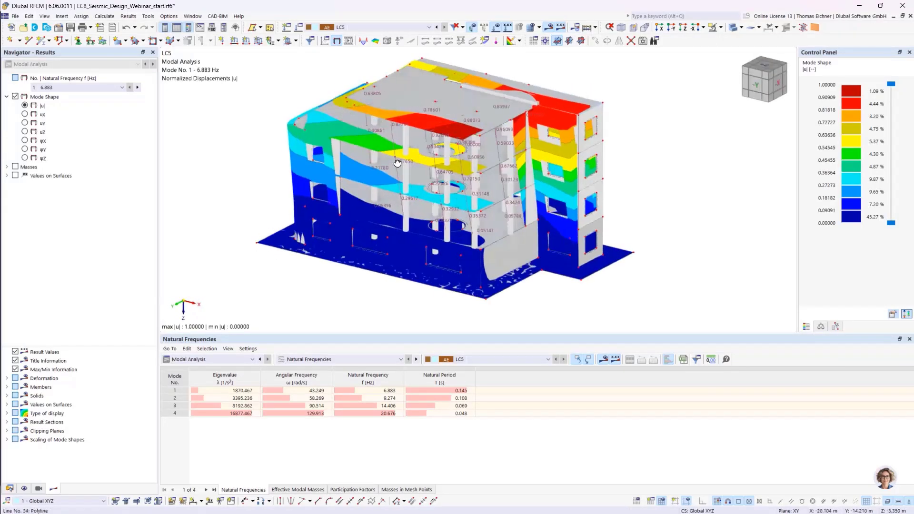
left_click(424, 398)
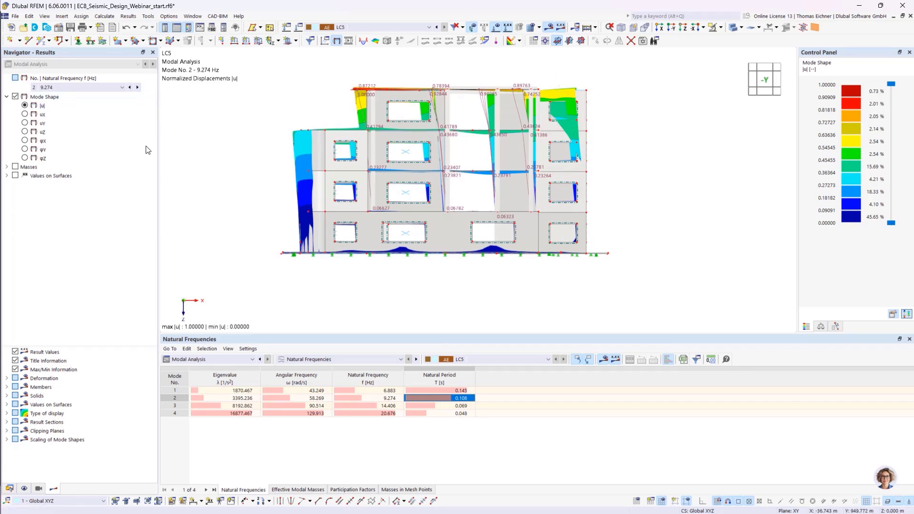
left_click(451, 405)
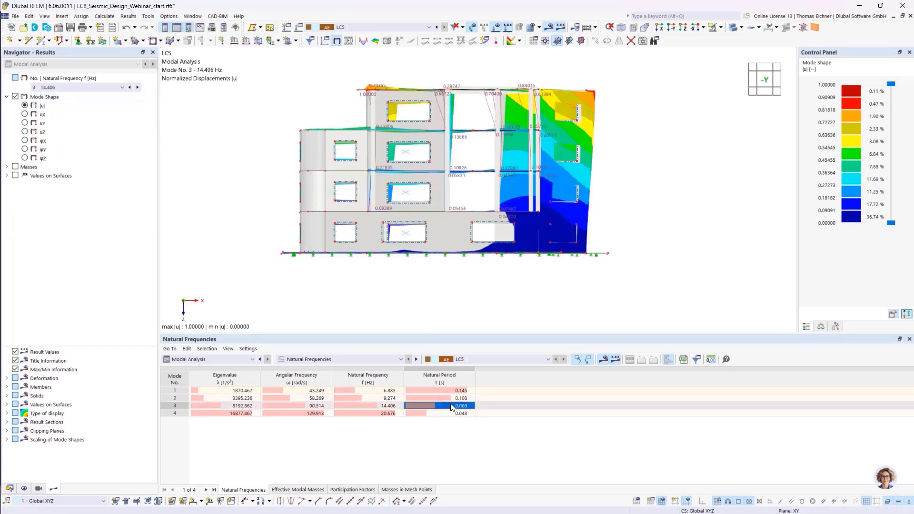
middle_click_drag(693, 197, 658, 269, "ctrl")
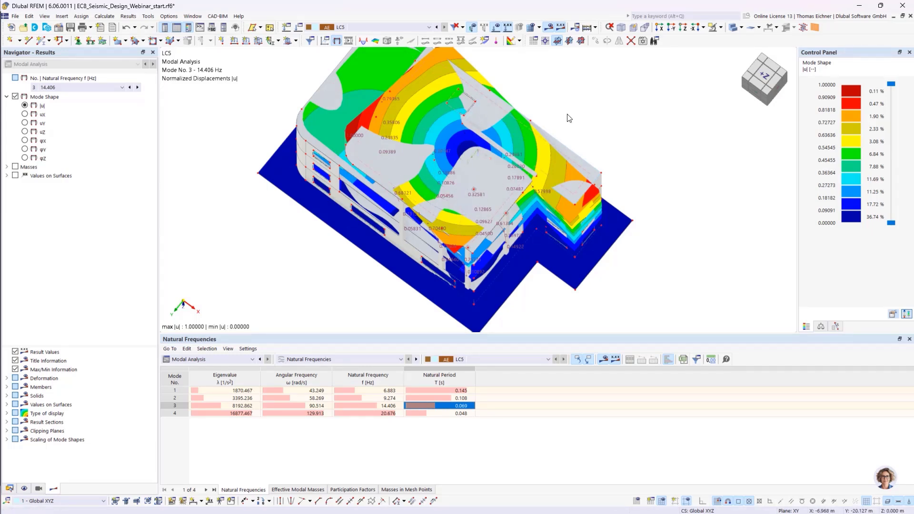
middle_click_drag(605, 125, 658, 69, "ctrl")
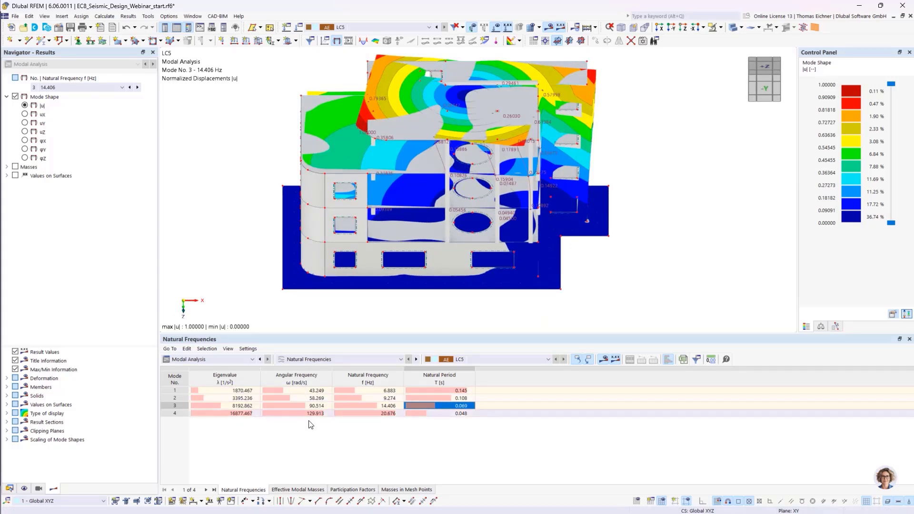
left_click(332, 452)
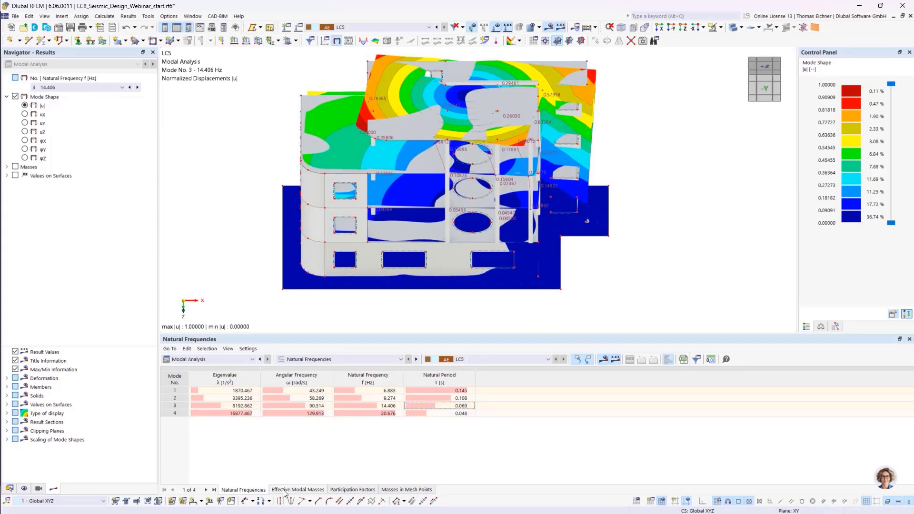
- Review the effective modal masses per mode and direction, their percentage sums, and the participation factors
left_click(291, 490)
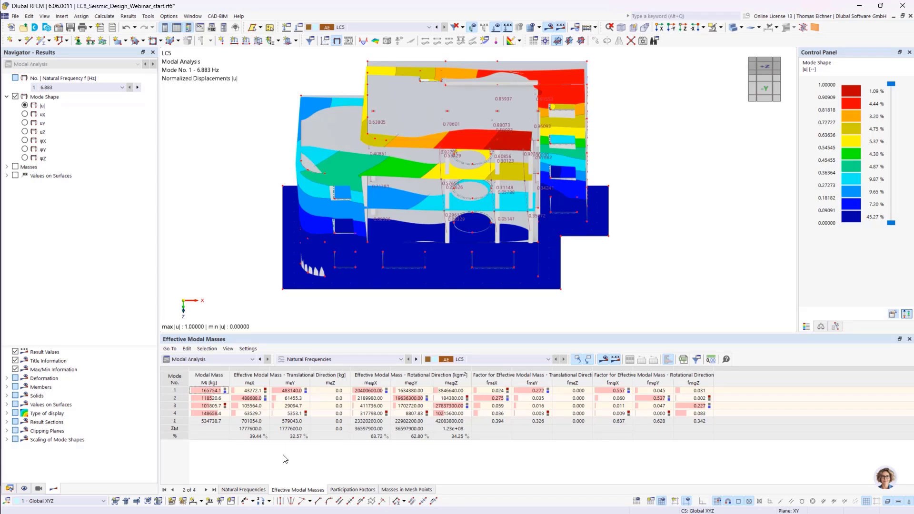
left_click(250, 398)
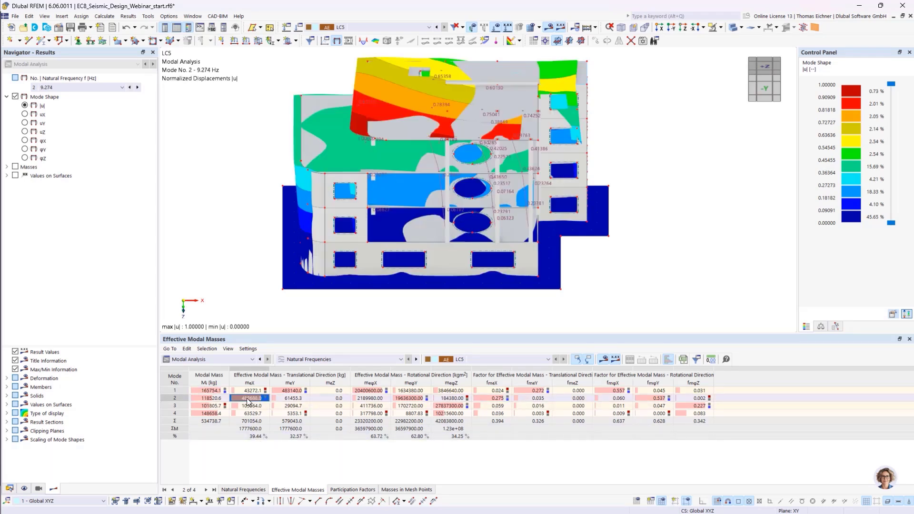
left_click(291, 391)
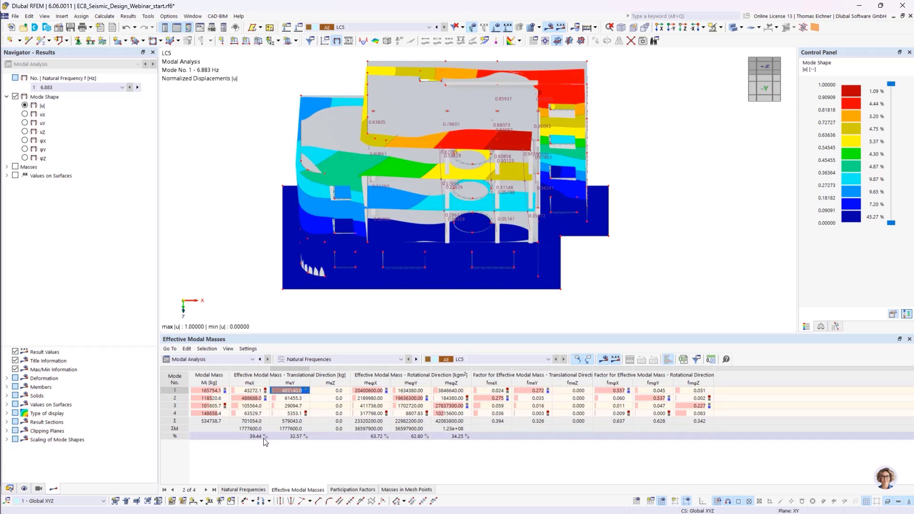
left_click(263, 438)
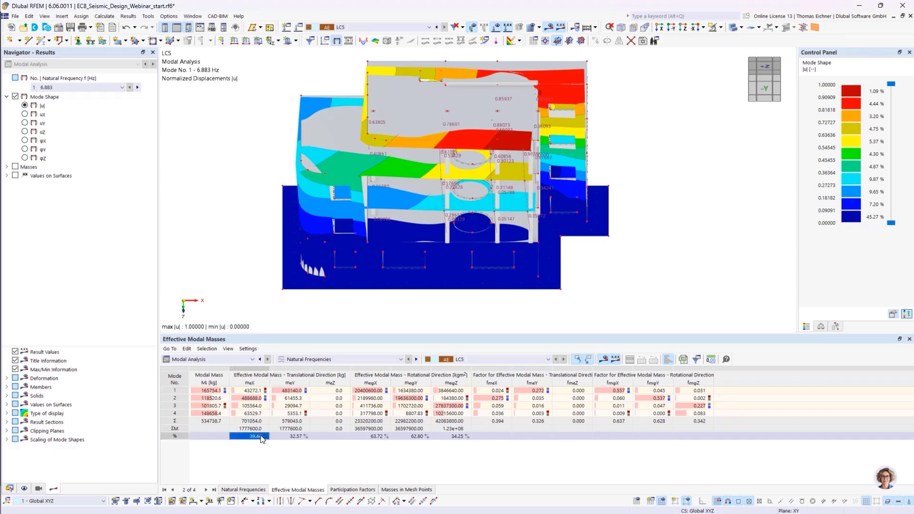
left_click(279, 438)
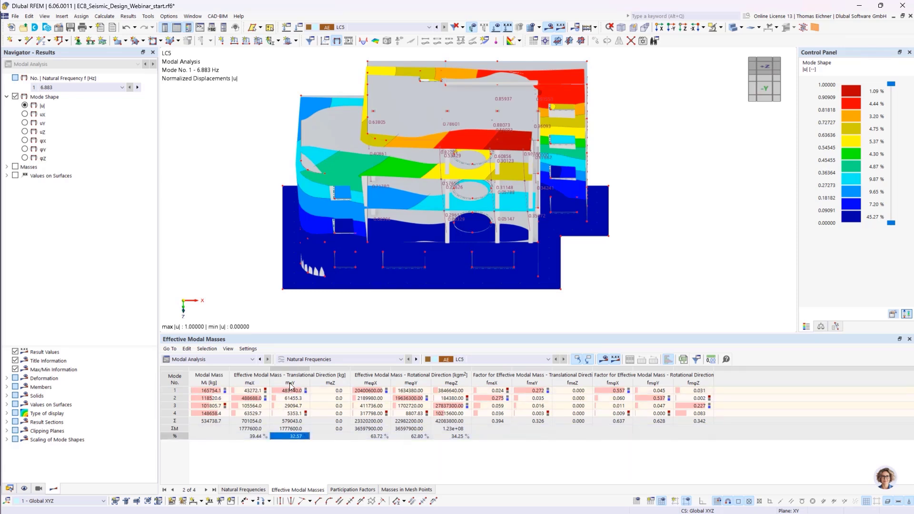
left_click(268, 437)
left_click(276, 438)
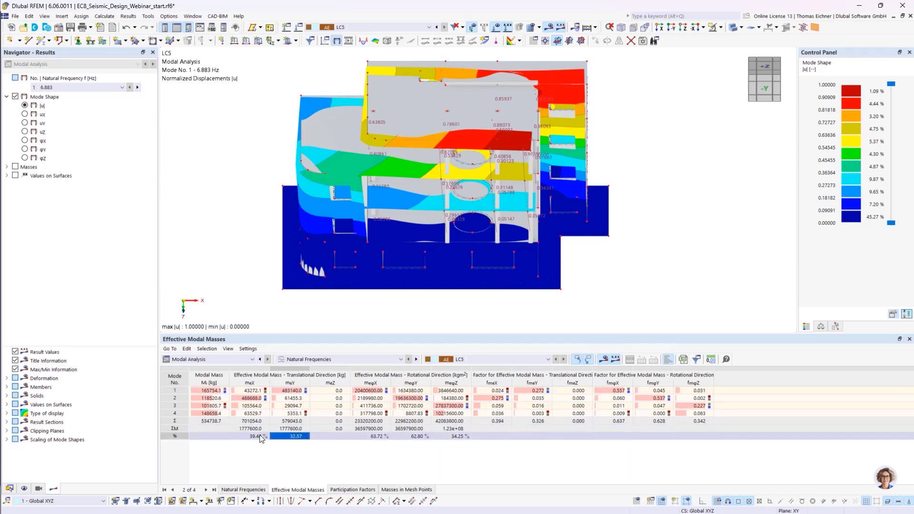
left_click(269, 437)
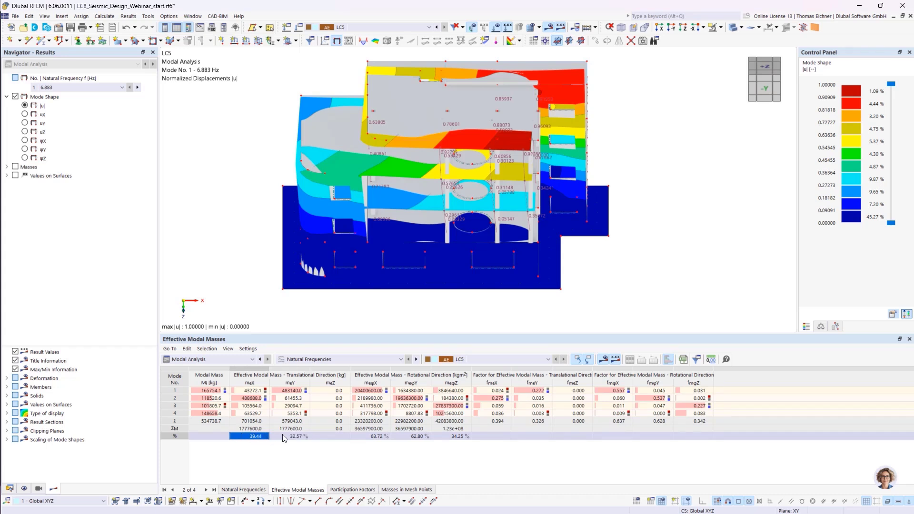
left_click(282, 435)
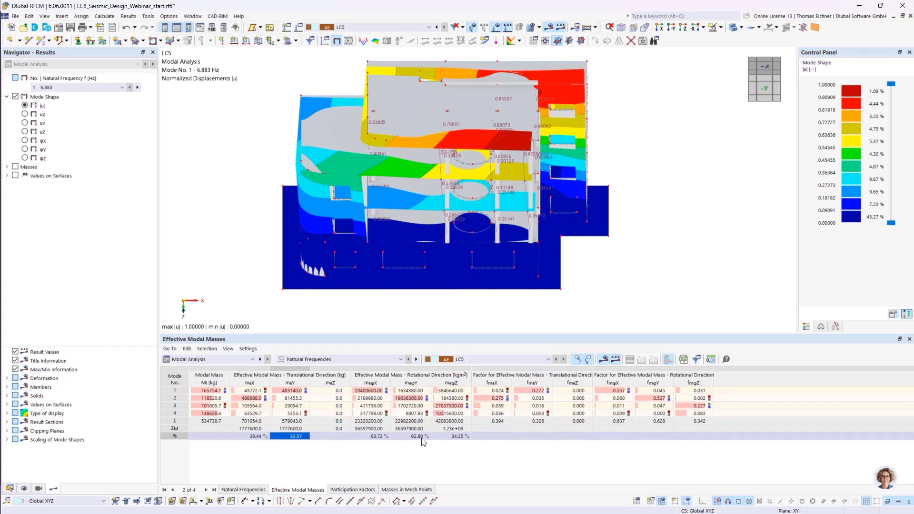
left_click(410, 458)
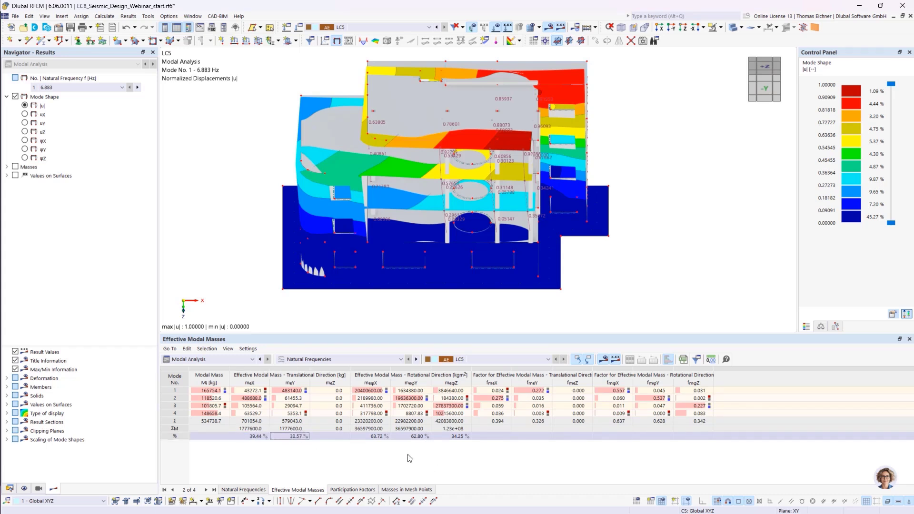
left_click(288, 407)
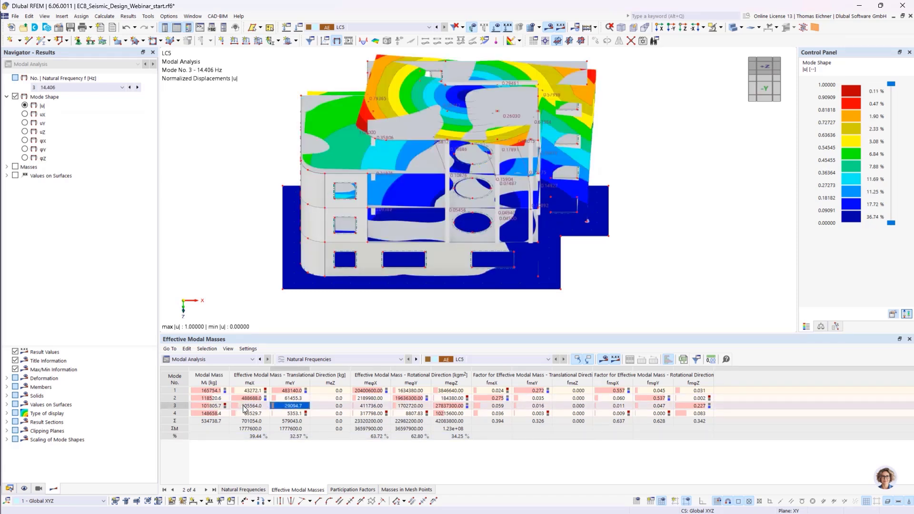
left_click(243, 408)
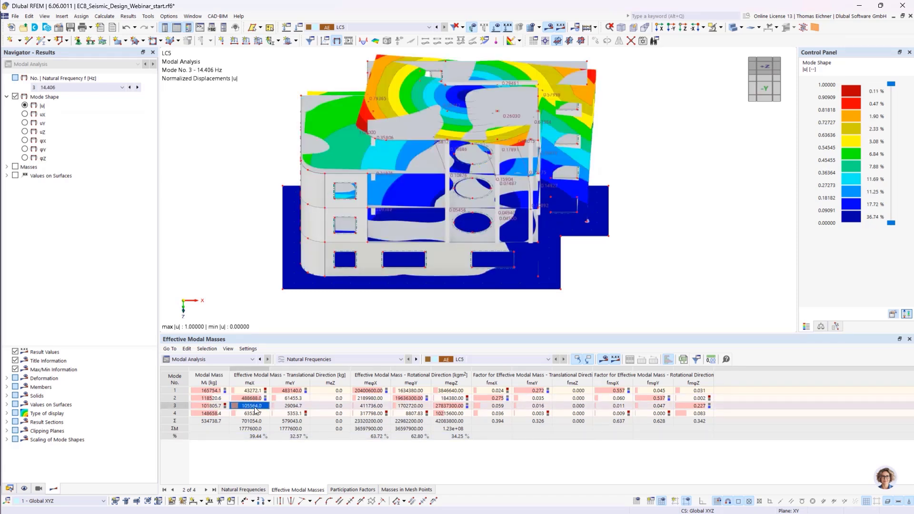
left_click(455, 407)
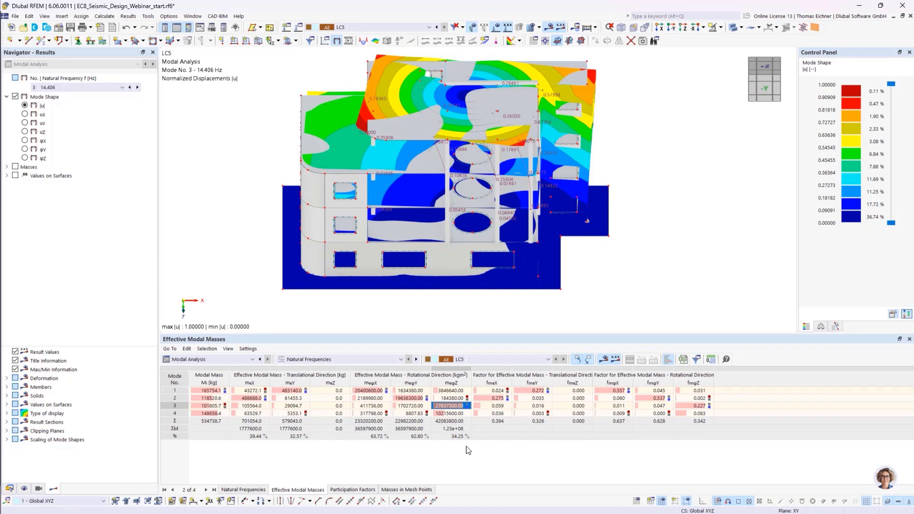
left_click(353, 488)
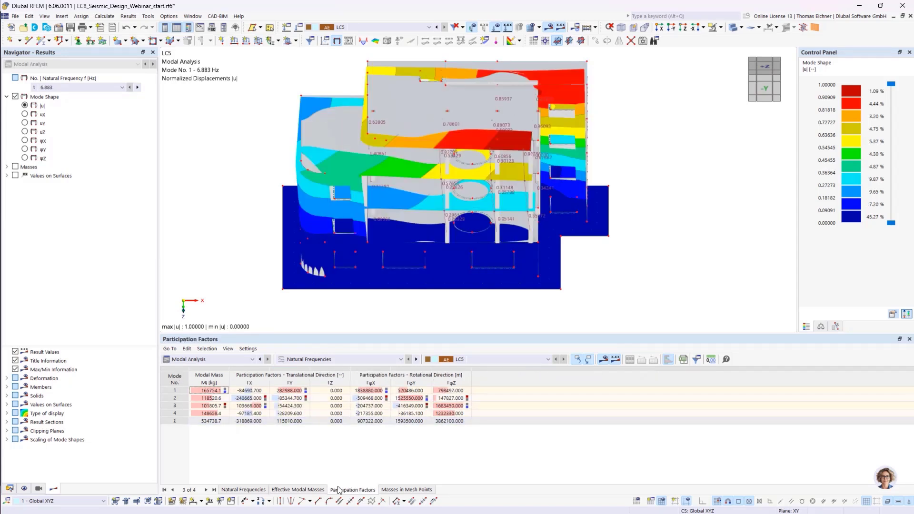
- Open the masses in mesh points and display the translational mesh point masses mX and mY in the model
left_click(402, 490)
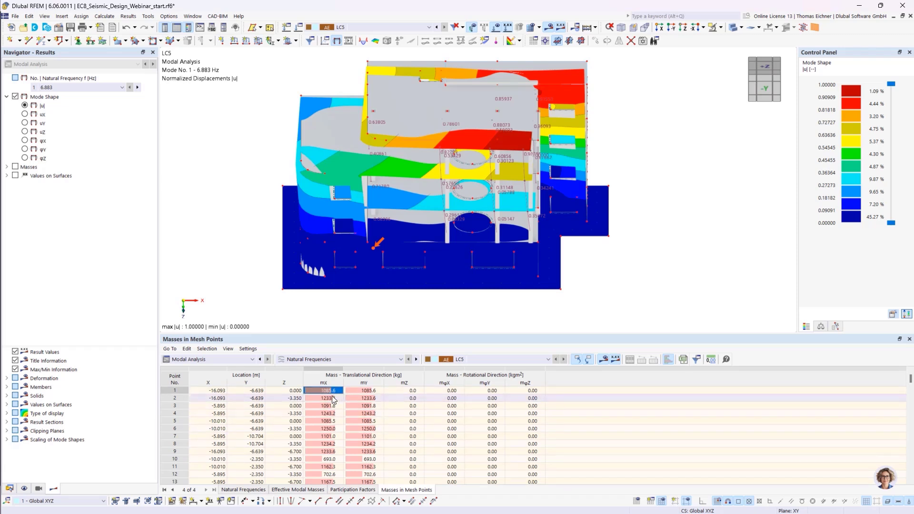
left_click(7, 167)
left_click(24, 176)
left_click(25, 177)
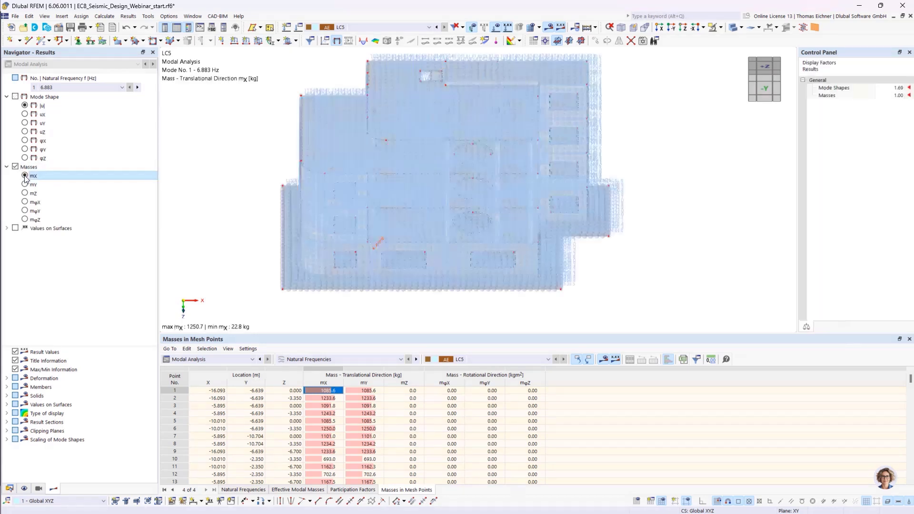
middle_click_drag(596, 276, 438, 109, "ctrl")
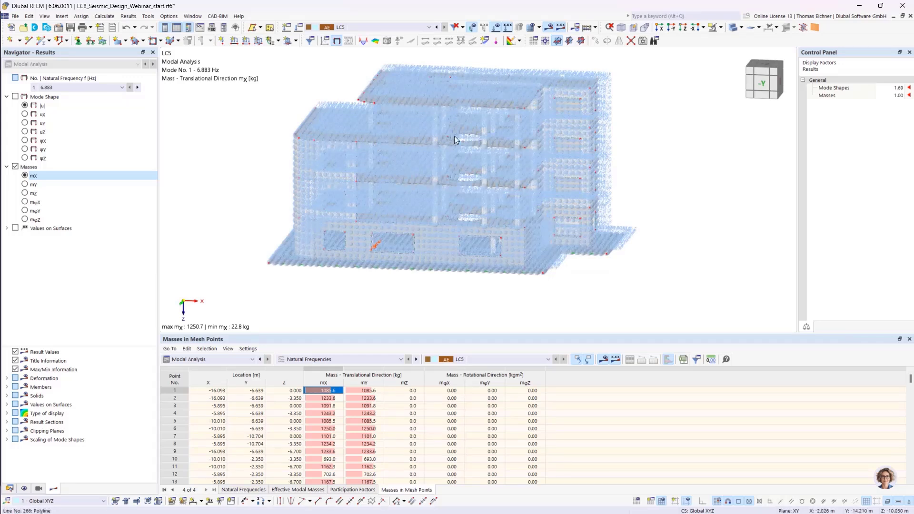
left_click(31, 184)
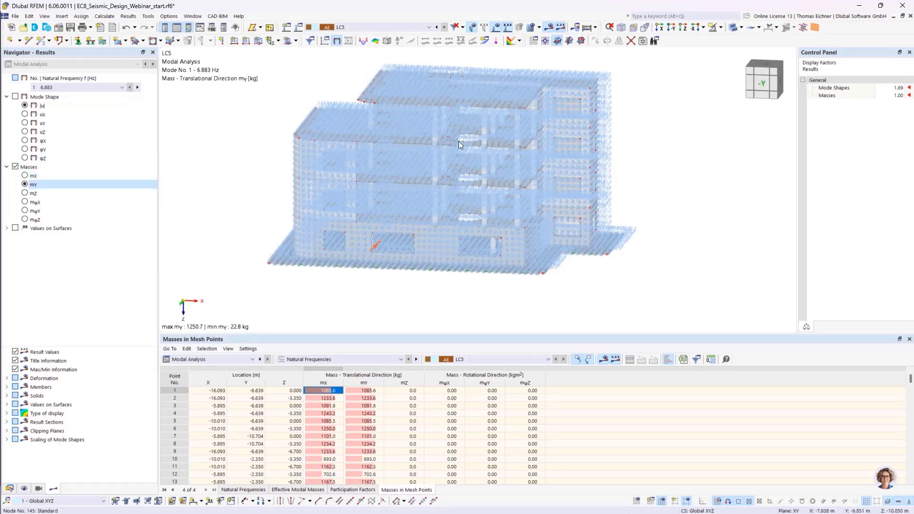
- Display the vertical mesh point masses mZ, then review LC5's modal analysis settings in the load cases dialog
left_click(25, 193)
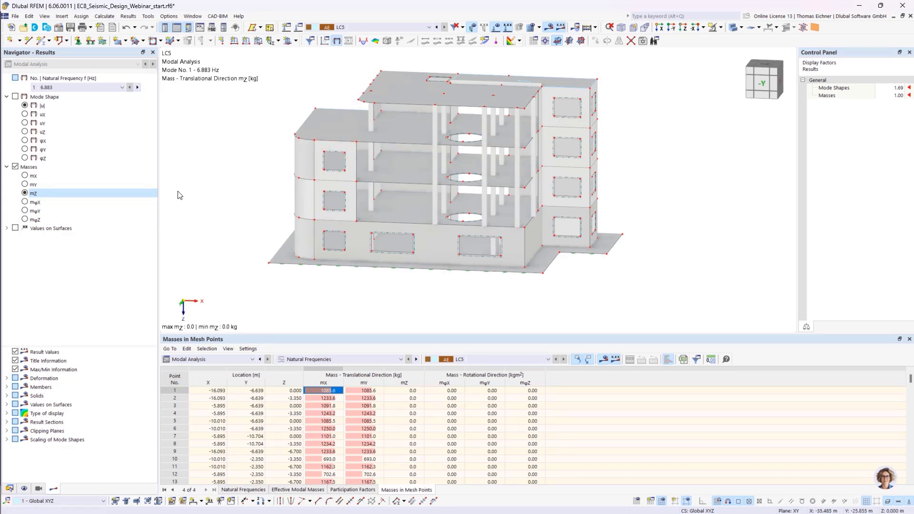
mouse_move(216, 169)
middle_mouse_down()
mouse_move(247, 207)
mouse_move(179, 218)
mouse_move(217, 150)
mouse_move(224, 170)
middle_mouse_up()
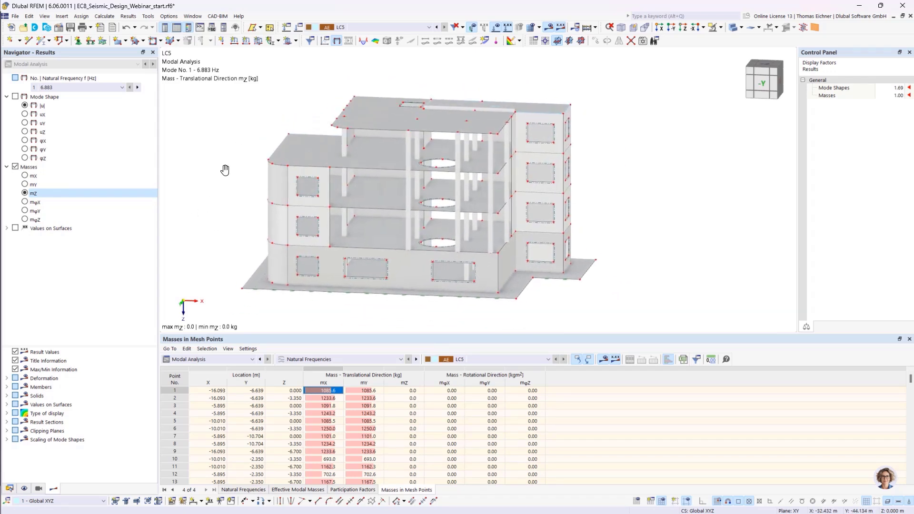
left_click(364, 26)
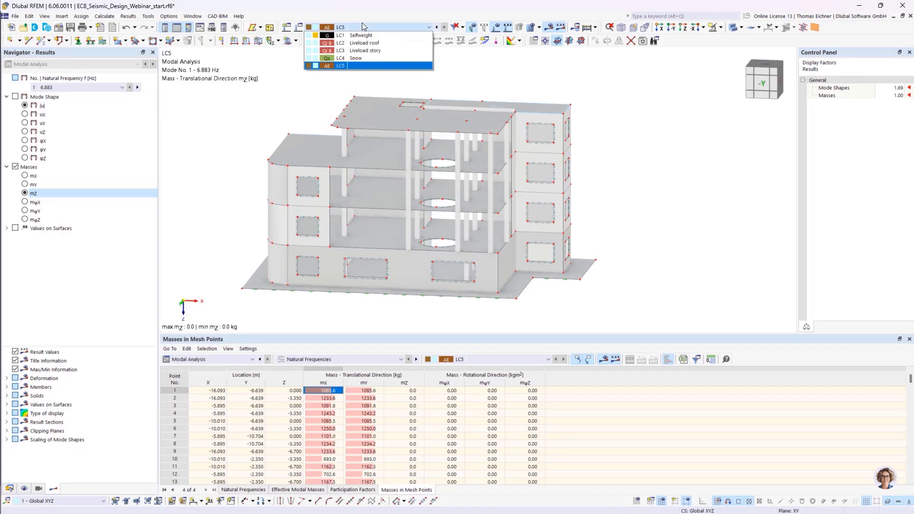
left_click(363, 27)
left_click(299, 27)
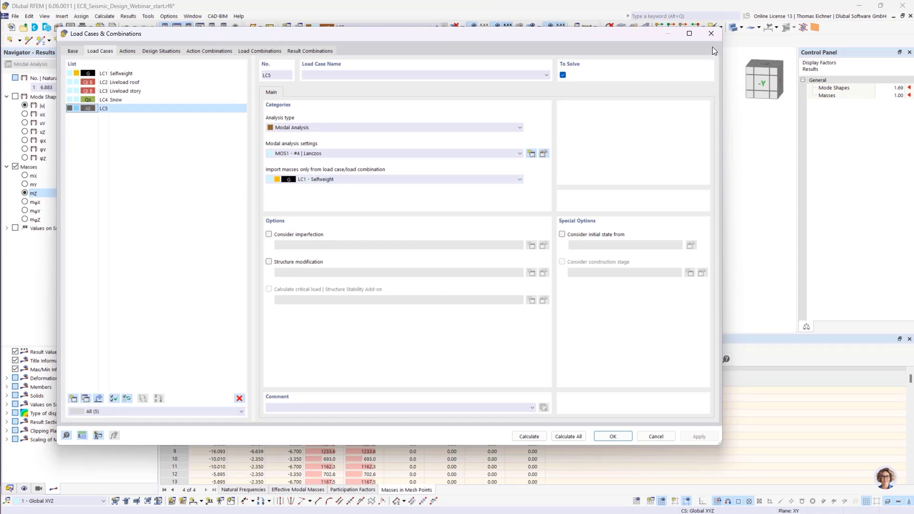
left_click(710, 34)
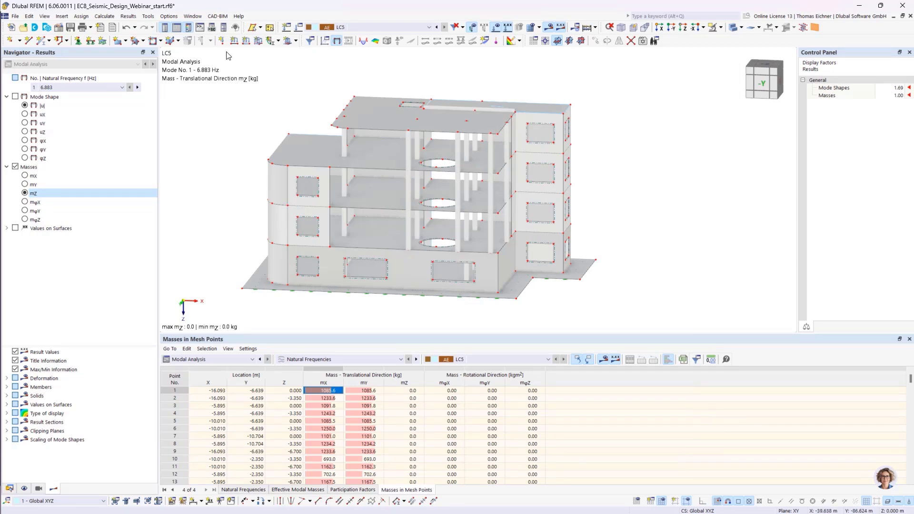
- Apply a 123 t nodal mass load in LC5 to a node at the upper roof corner
left_click(221, 41)
left_click_drag(401, 95, 310, 126)
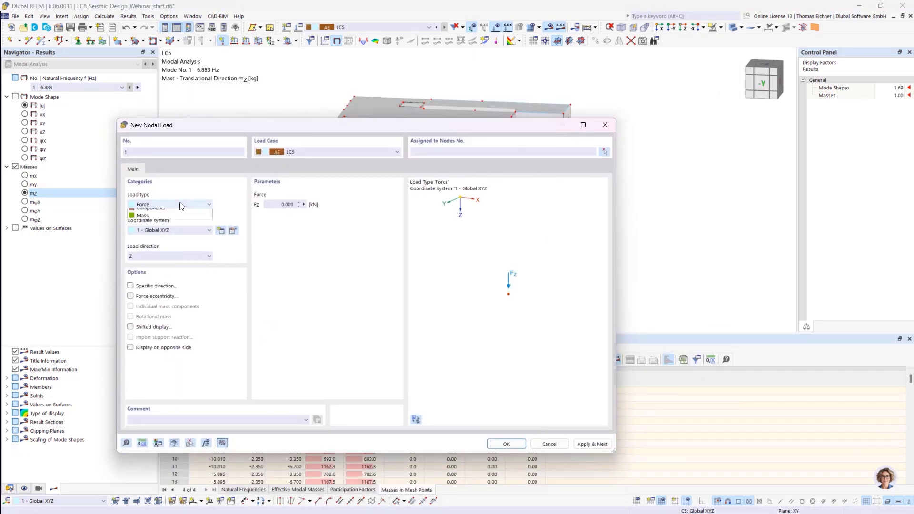
left_click(165, 205)
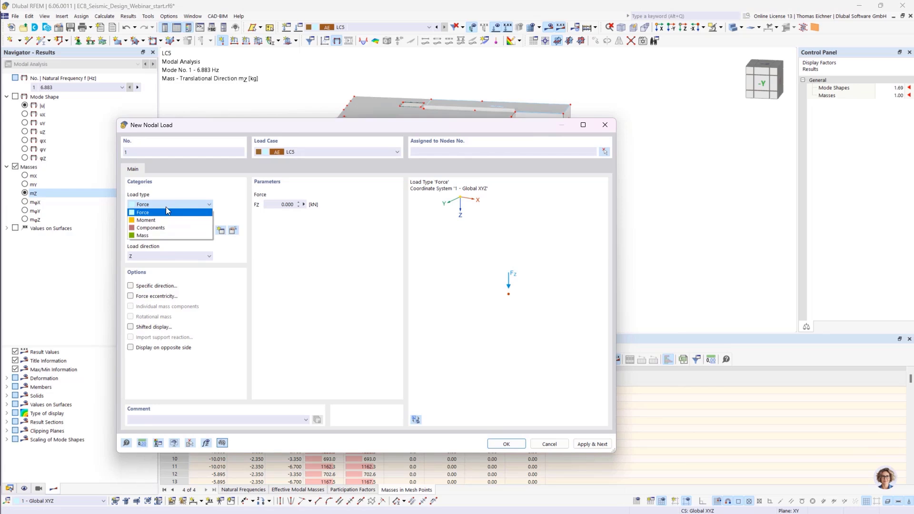
left_click(143, 235)
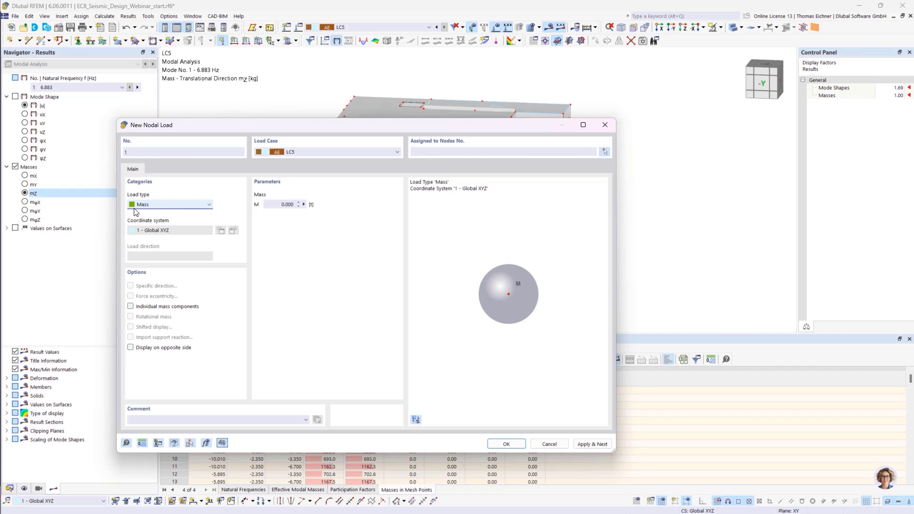
left_click(287, 204)
type("123")
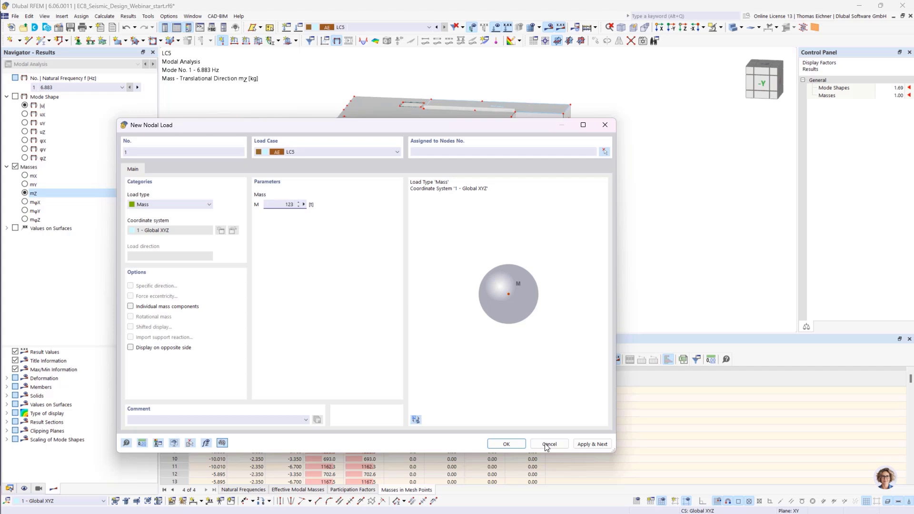
left_click(507, 444)
left_click(332, 126)
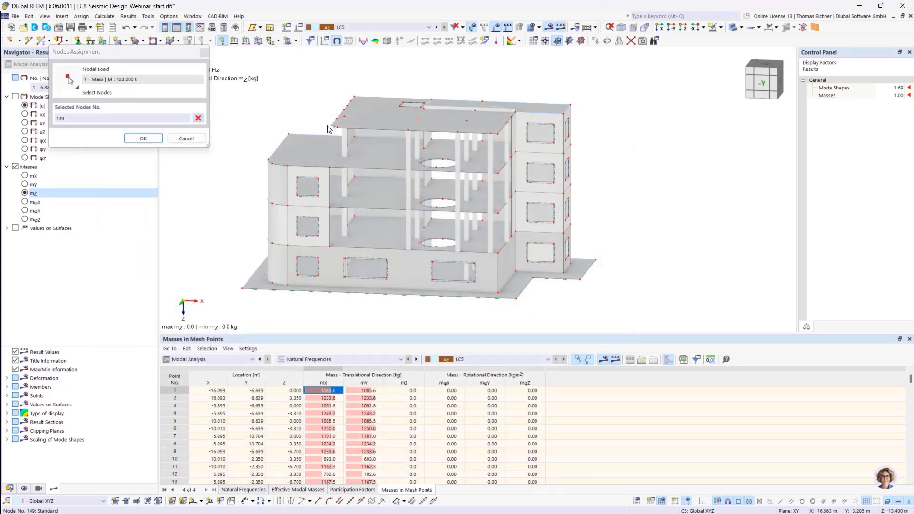
left_click(143, 138)
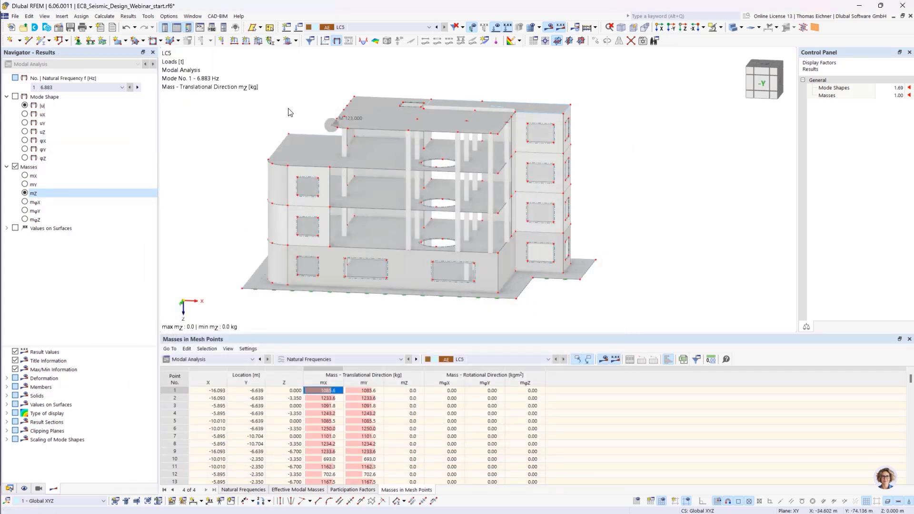
- Zoom in on the new nodal mass load and delete it
left_click(346, 29)
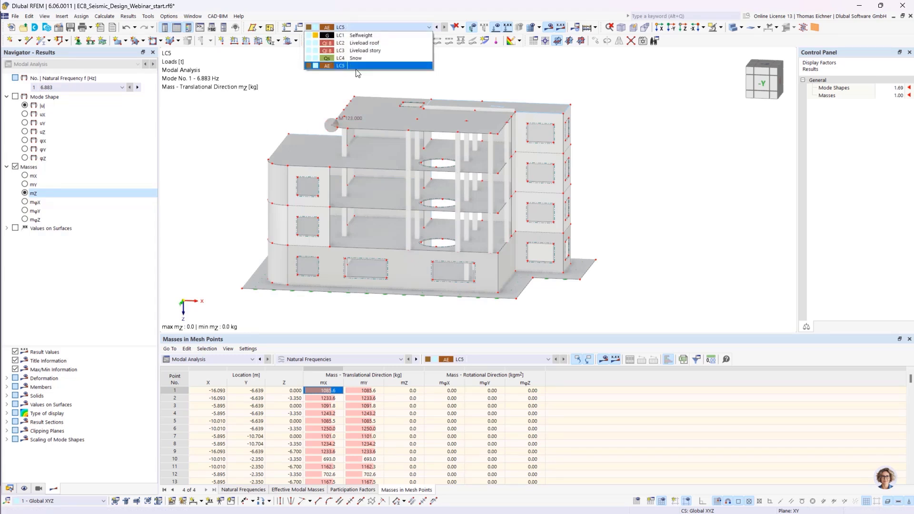
left_click(327, 77)
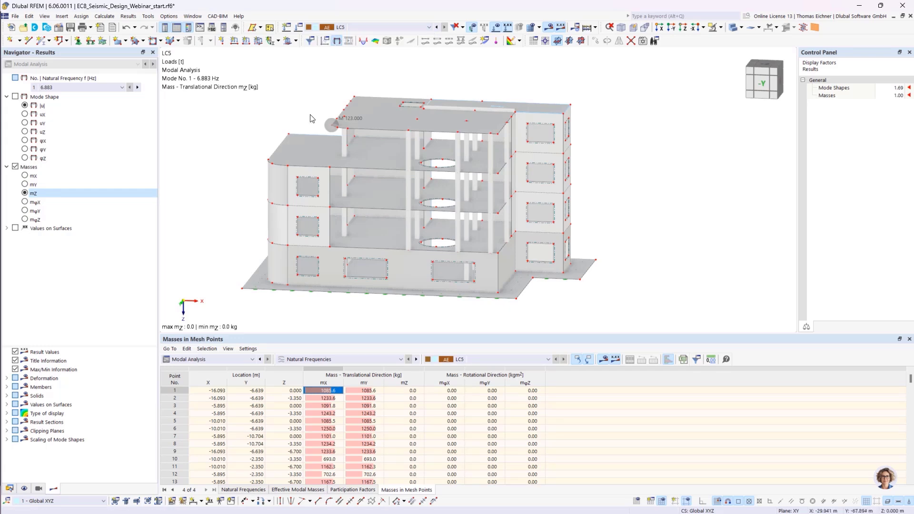
scroll(318, 123, "up", 2)
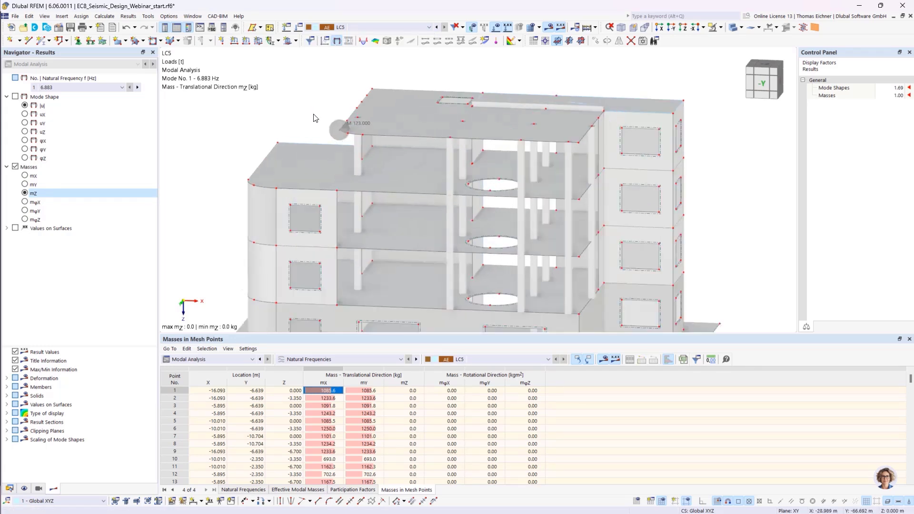
scroll(315, 118, "up", 2)
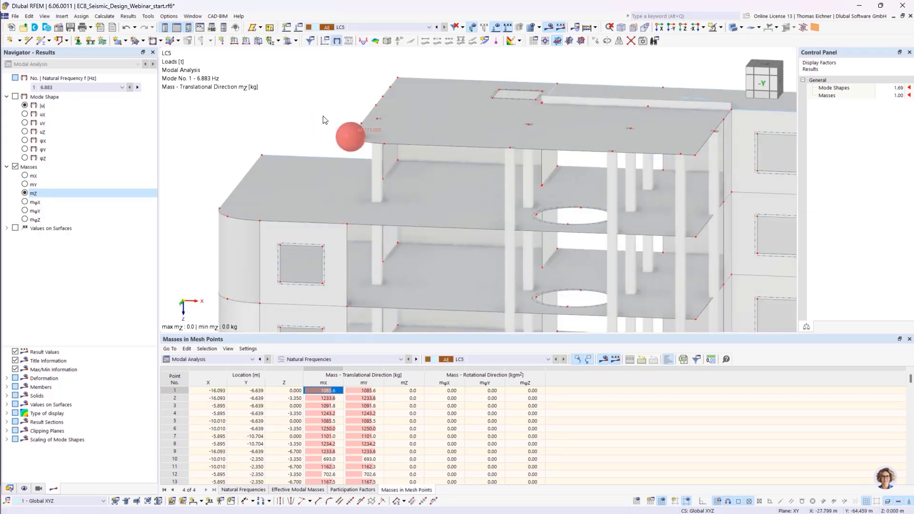
scroll(339, 132, "down", 1)
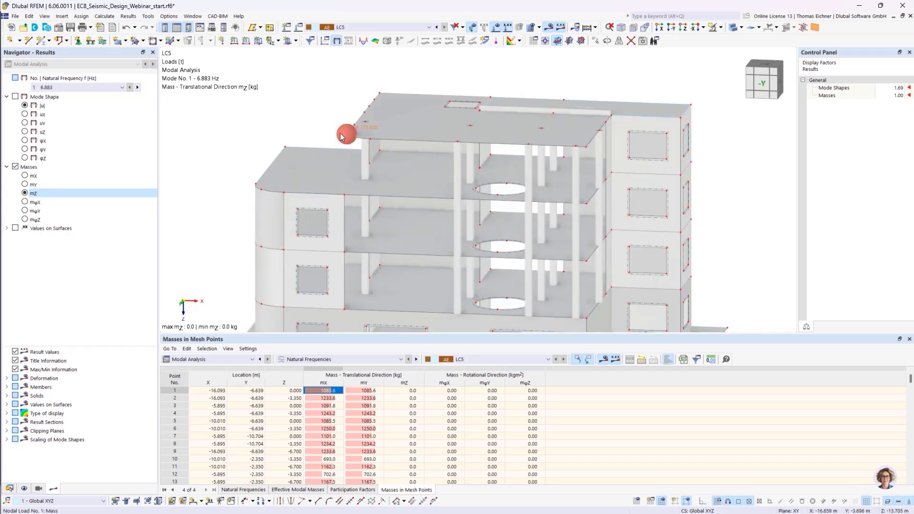
scroll(324, 120, "down", 1)
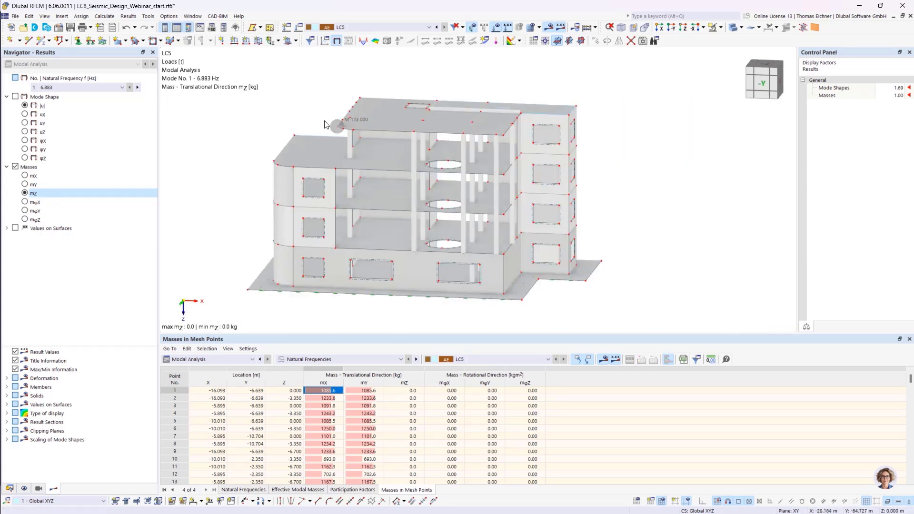
key("Delete")
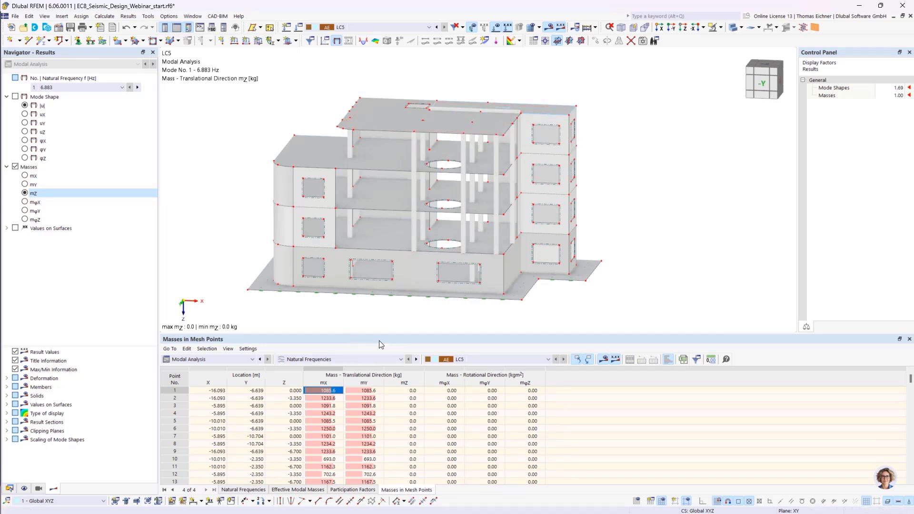
- Show the normalized displacement |u| mode shape of mode 1 from the natural frequencies table
left_click_drag(382, 332, 379, 319)
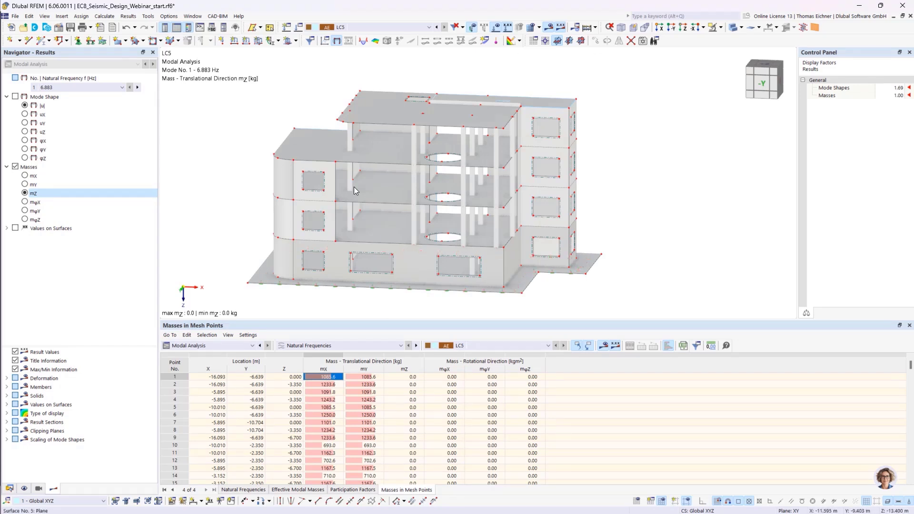
left_click(7, 440)
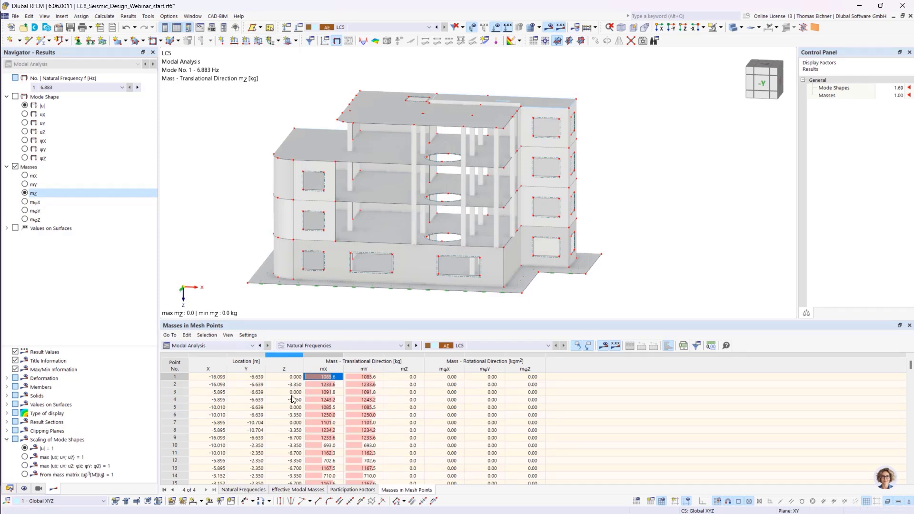
left_click(243, 490)
left_click(292, 376)
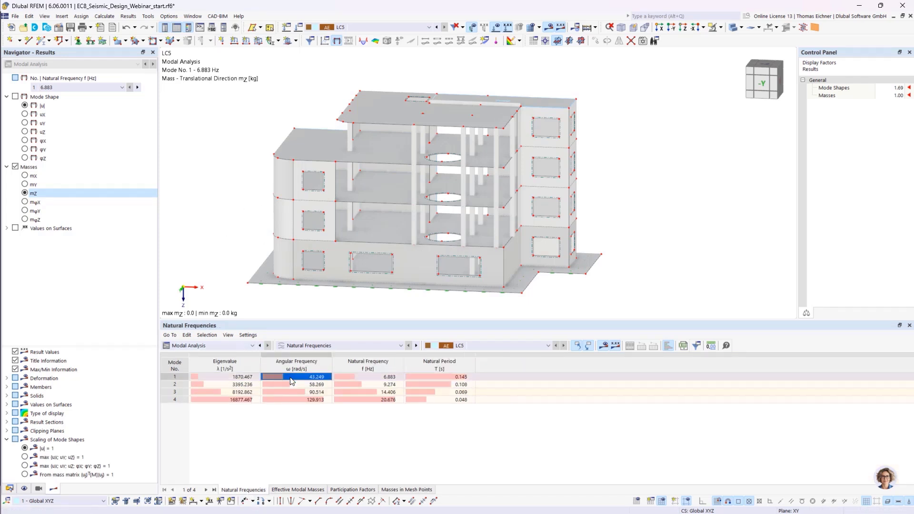
left_click(26, 106)
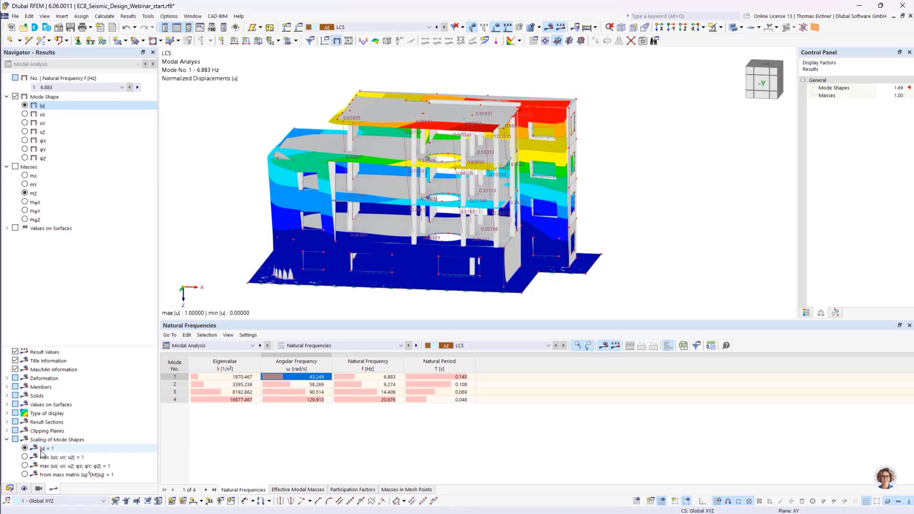
- Switch the mode shape scaling to normalization from the mass matrix and examine the resulting shape
middle_click_drag(771, 187, 610, 187, "ctrl")
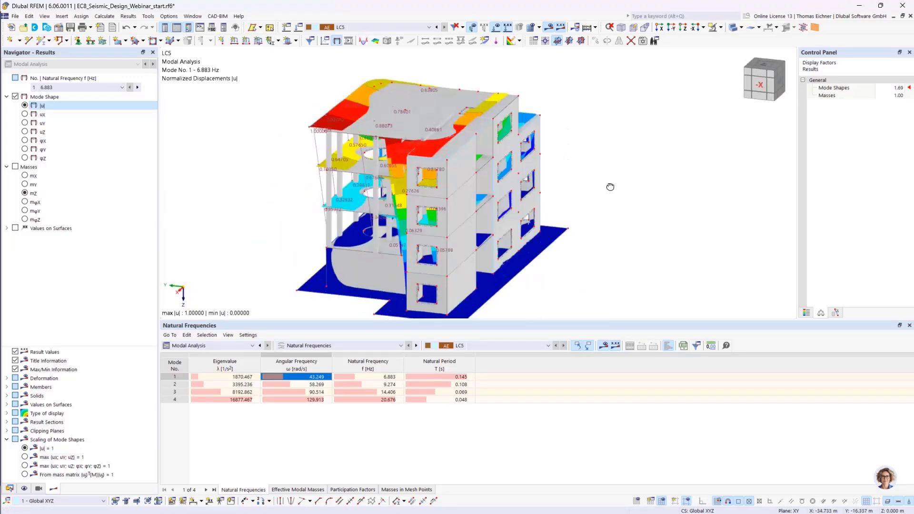
scroll(303, 139, "up", 4)
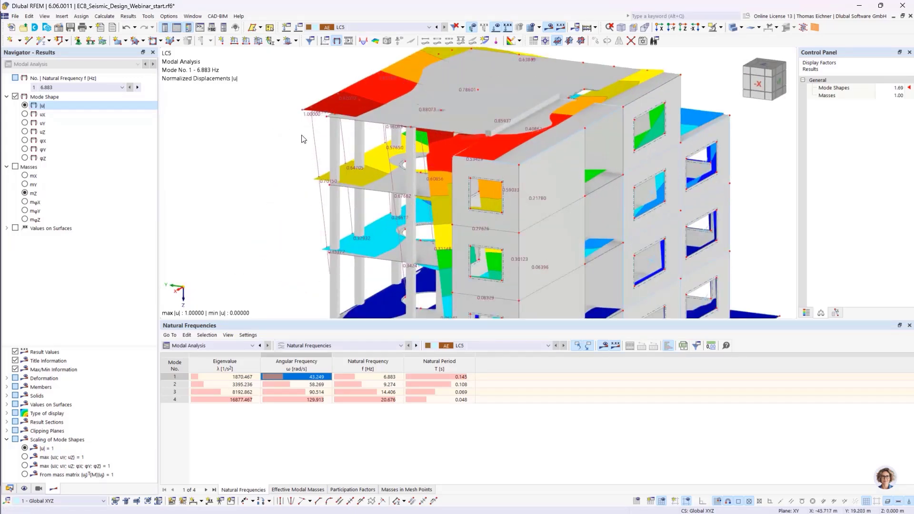
scroll(295, 167, "down", 3)
middle_click_drag(252, 192, 286, 181, "ctrl")
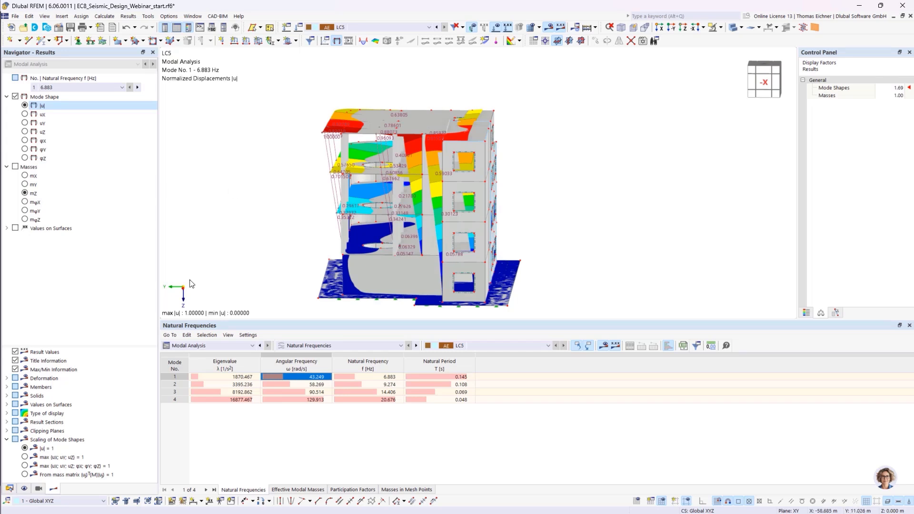
left_click(25, 474)
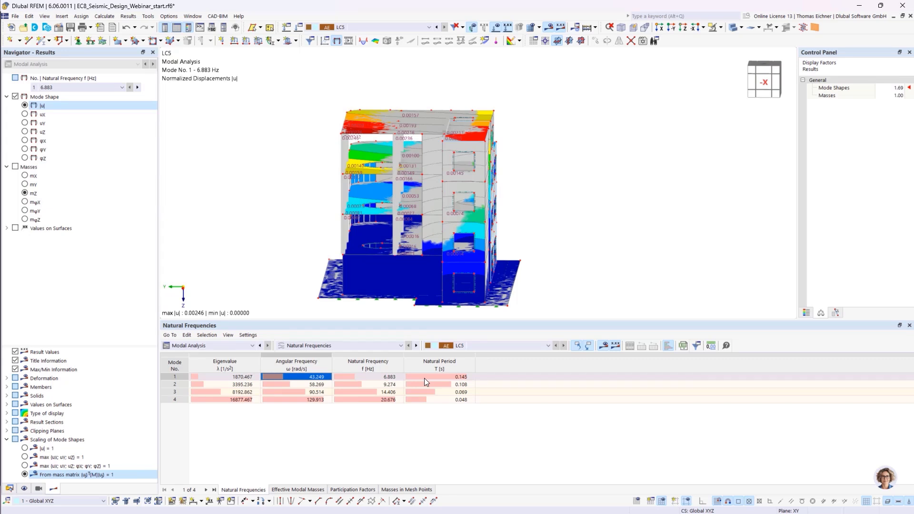
scroll(388, 147, "up", 5)
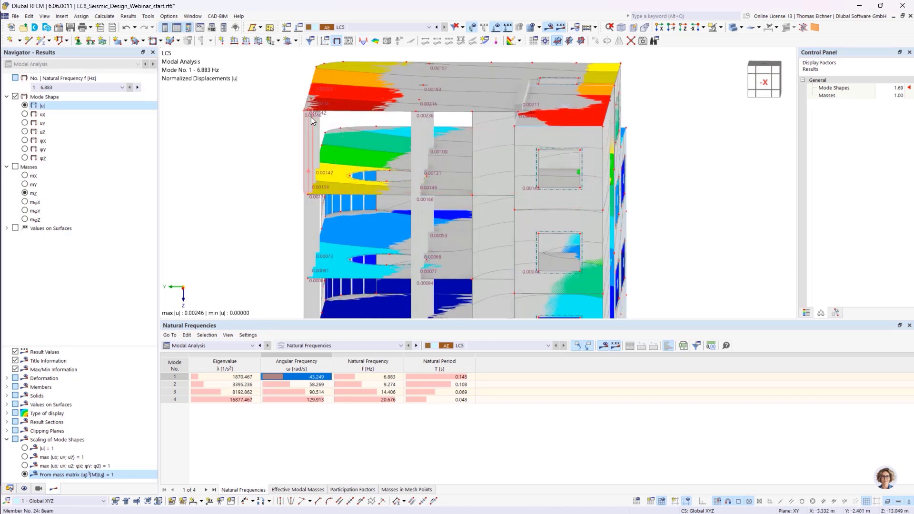
mouse_move(307, 117)
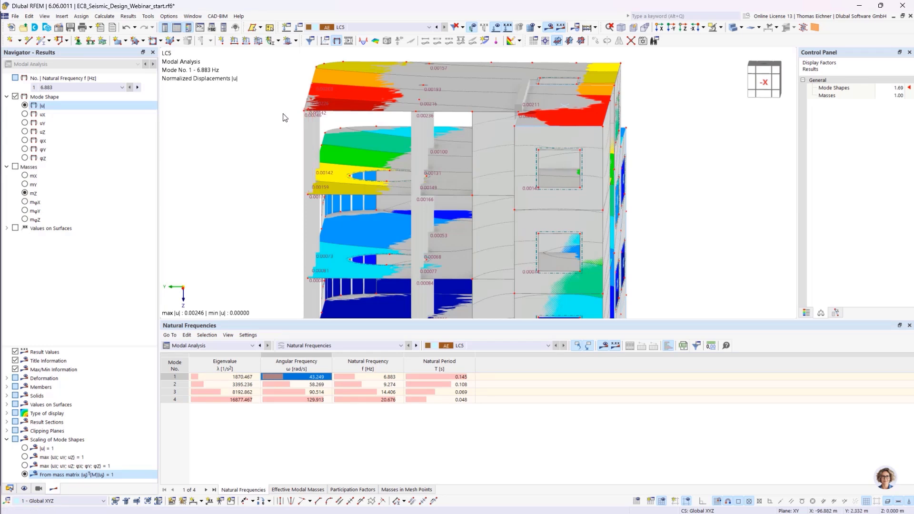
scroll(283, 117, "down", 3)
middle_click_drag(265, 155, 354, 154)
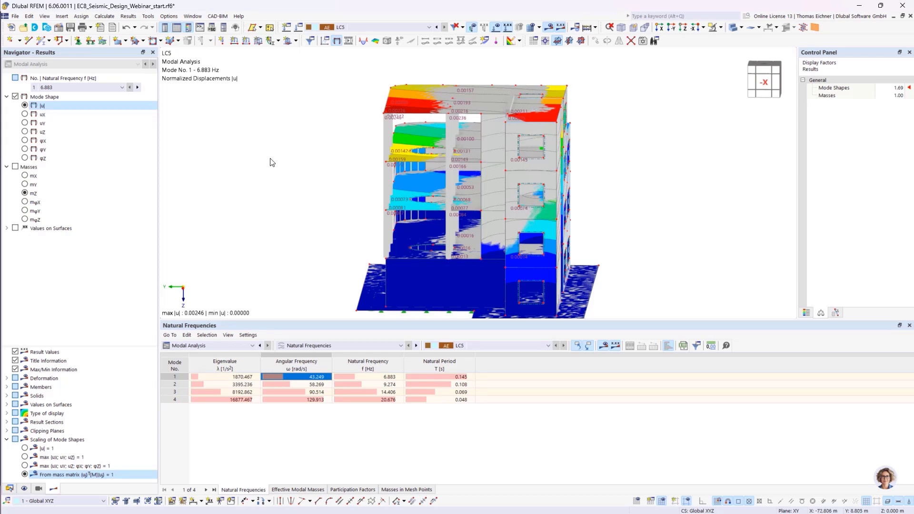
scroll(329, 137, "down", 3)
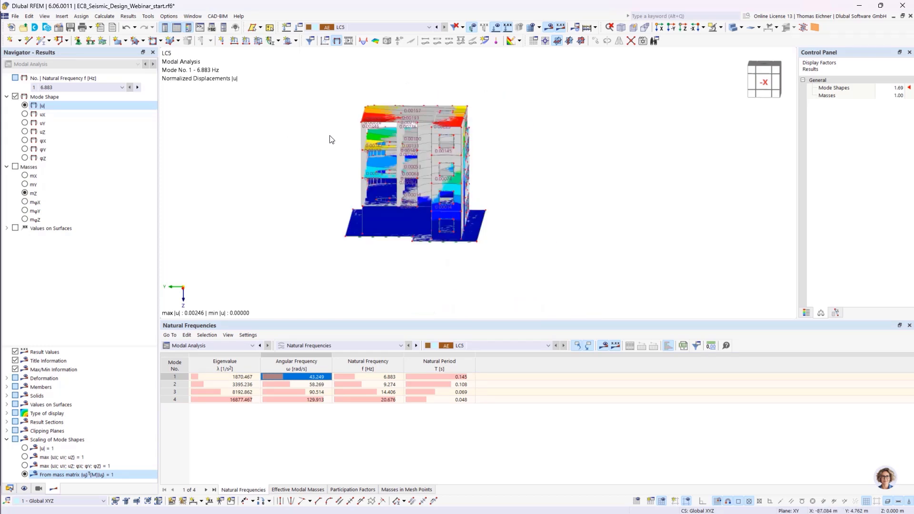
middle_click_drag(330, 138, 342, 165)
- Delete the modal analysis load case LC5 and accept removing all results
left_click(299, 28)
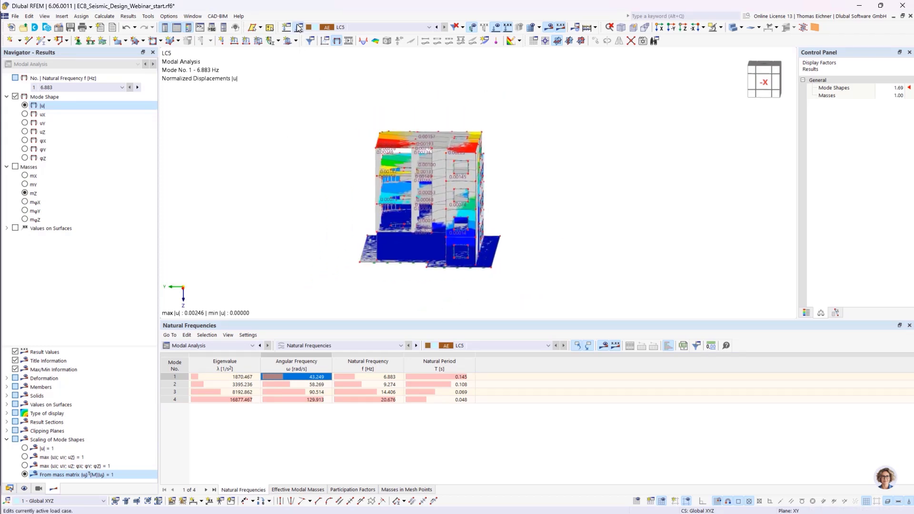
left_click(134, 110)
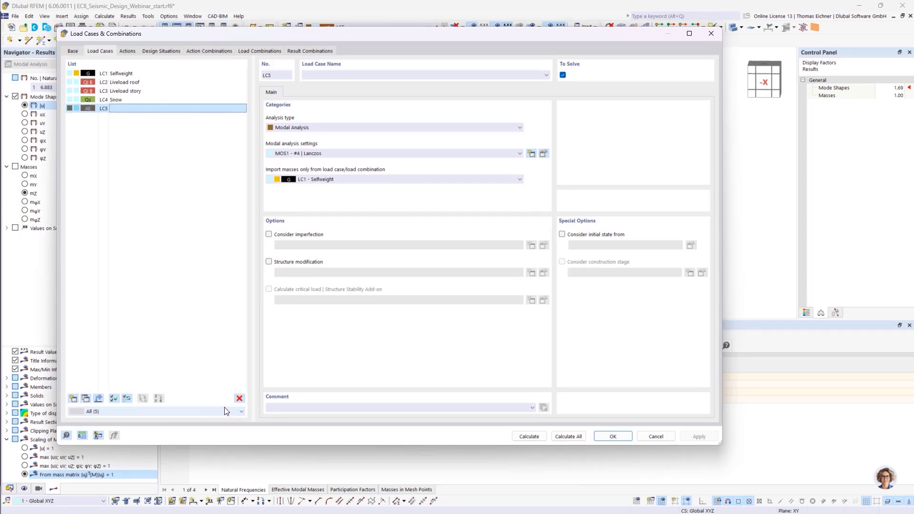
left_click(239, 398)
left_click(460, 288)
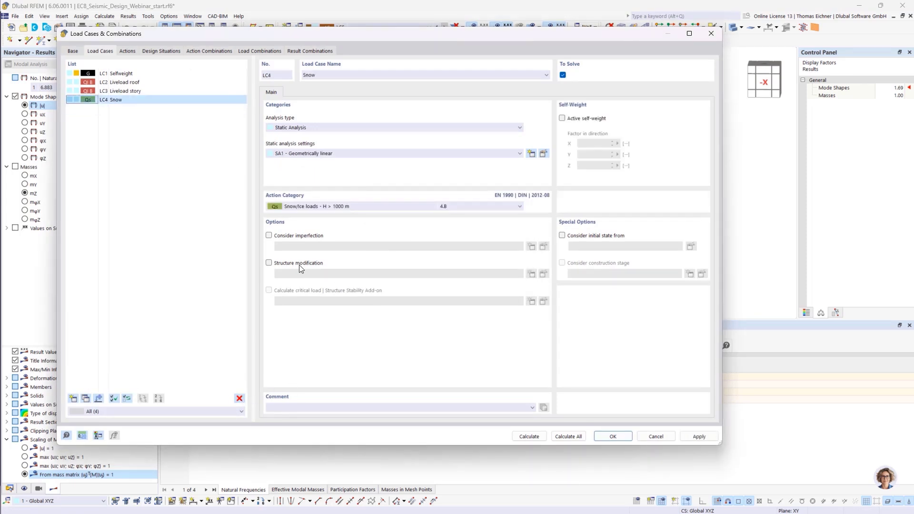
left_click(615, 436)
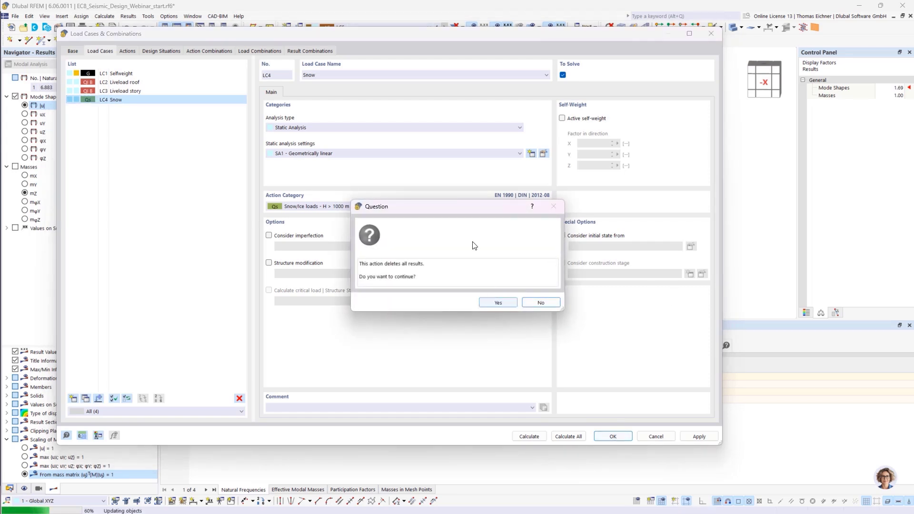
left_click_drag(462, 208, 427, 205)
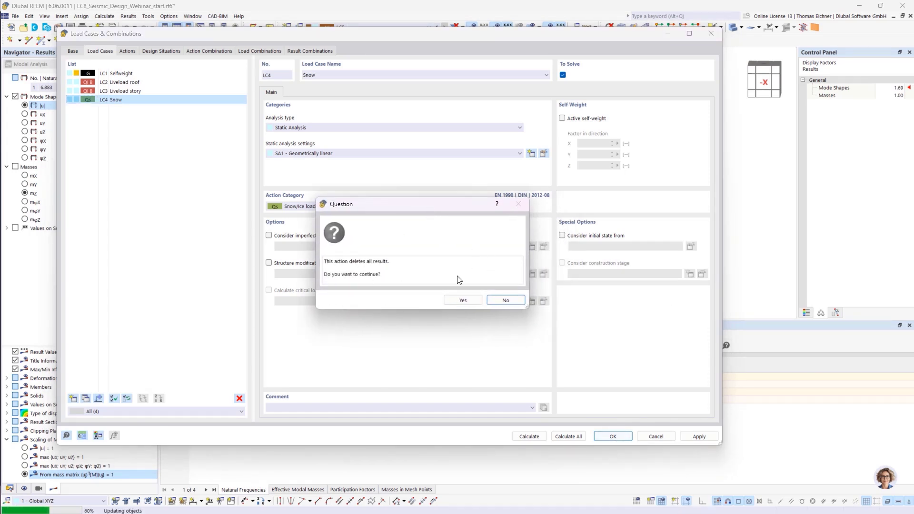
left_click(464, 300)
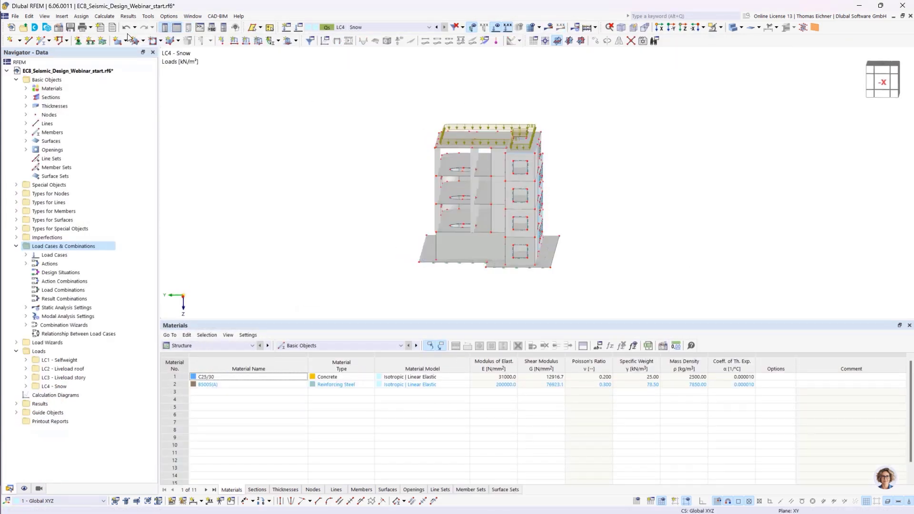
- In the model base data, activate the Response Spectrum Analysis and Concrete Design add-ons
left_click(58, 30)
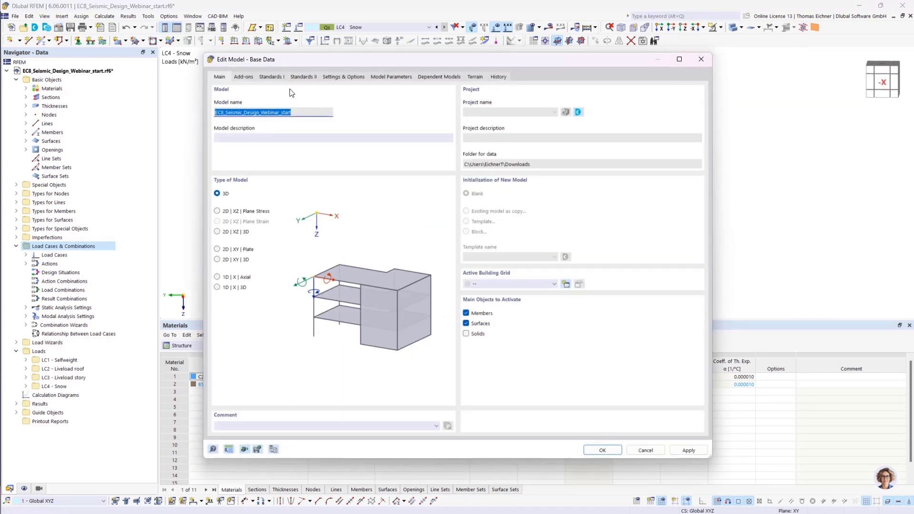
left_click(242, 77)
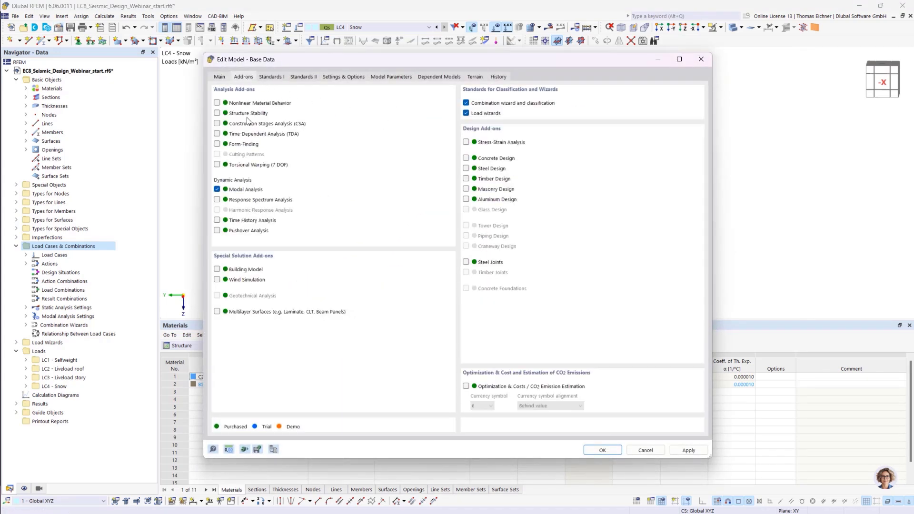
left_click(218, 201)
left_click(466, 159)
- Set the dynamic analysis standard EN 1998 to the DIN | 2023-11 national annex and confirm the model settings
left_click(270, 77)
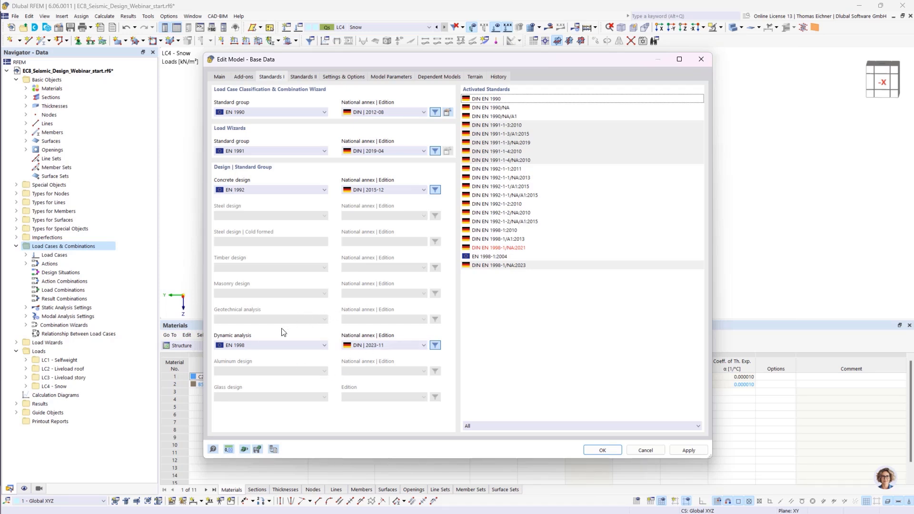
left_click(376, 345)
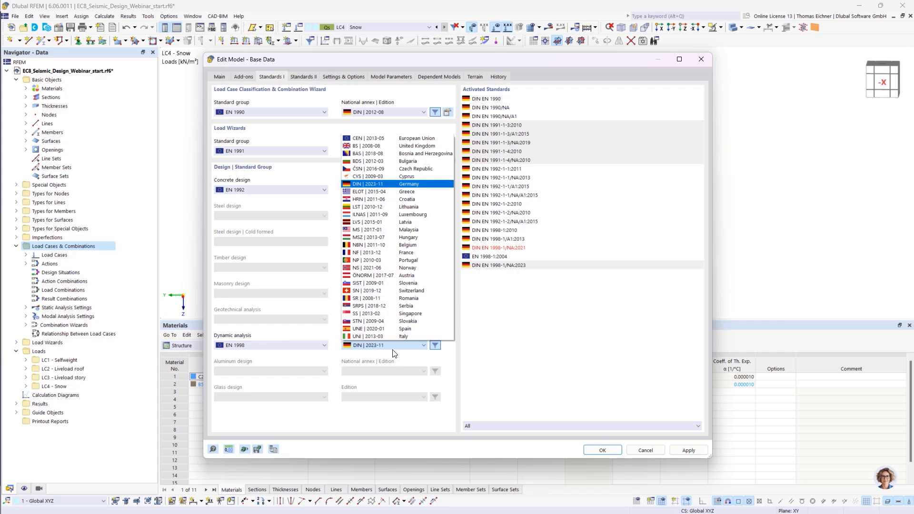
left_click(400, 353)
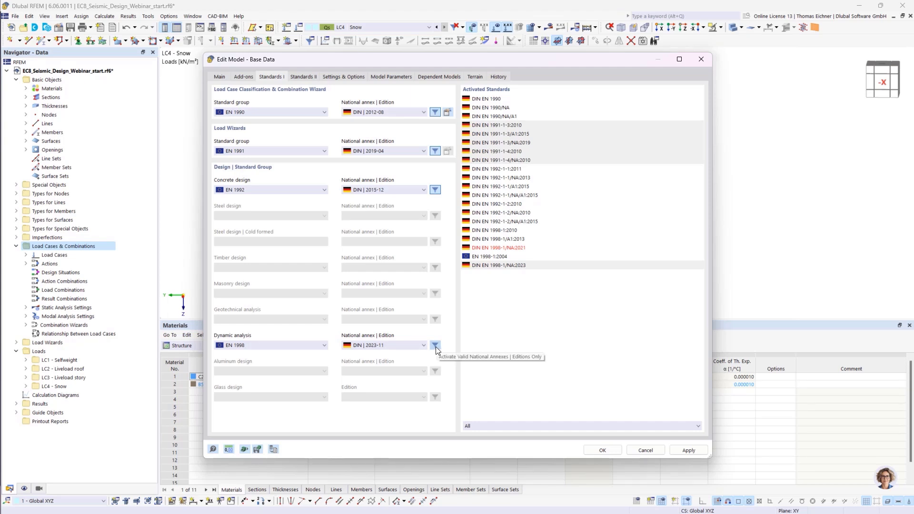
left_click(423, 345)
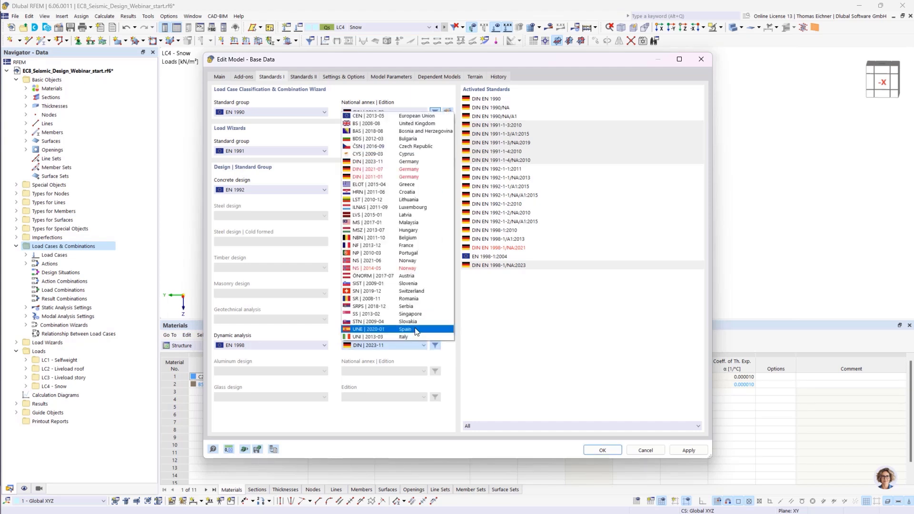
left_click(382, 163)
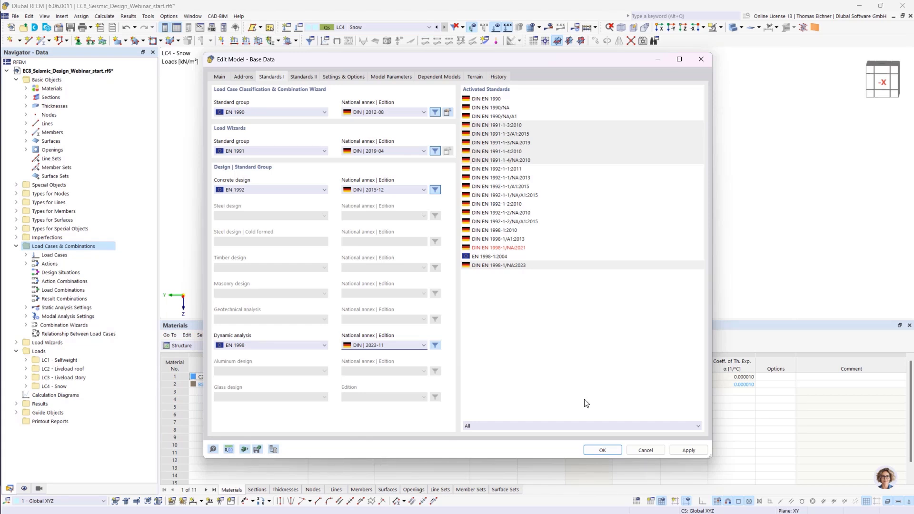
left_click(601, 450)
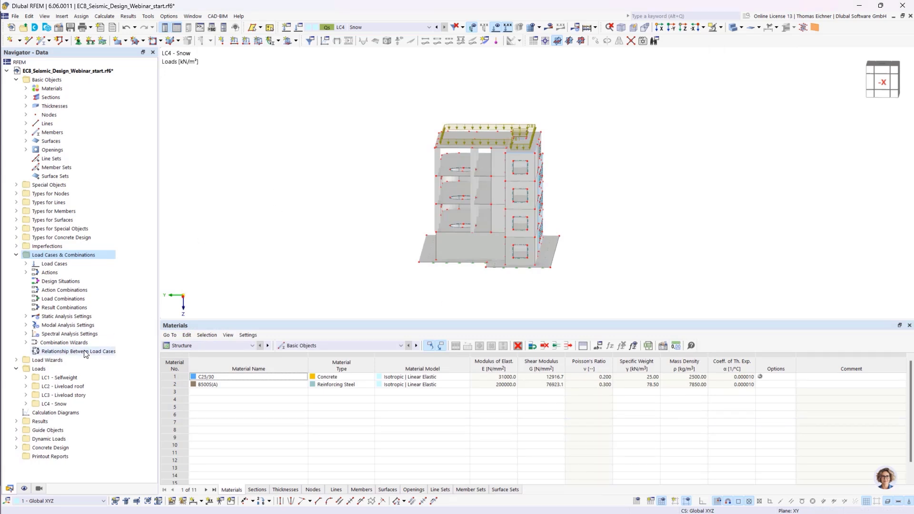
- Browse the new navigator entries for spectral analysis settings, response spectrum RS1 and accelerograms
left_click(65, 326)
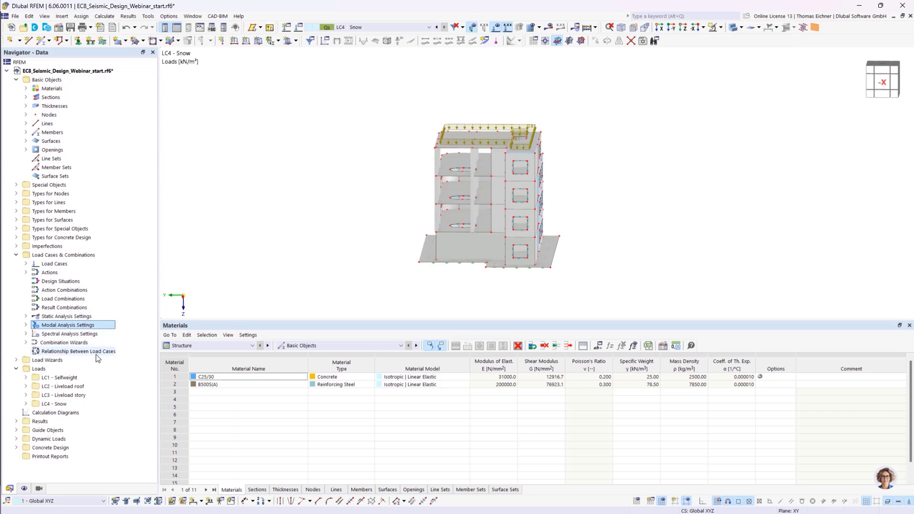
left_click(47, 335)
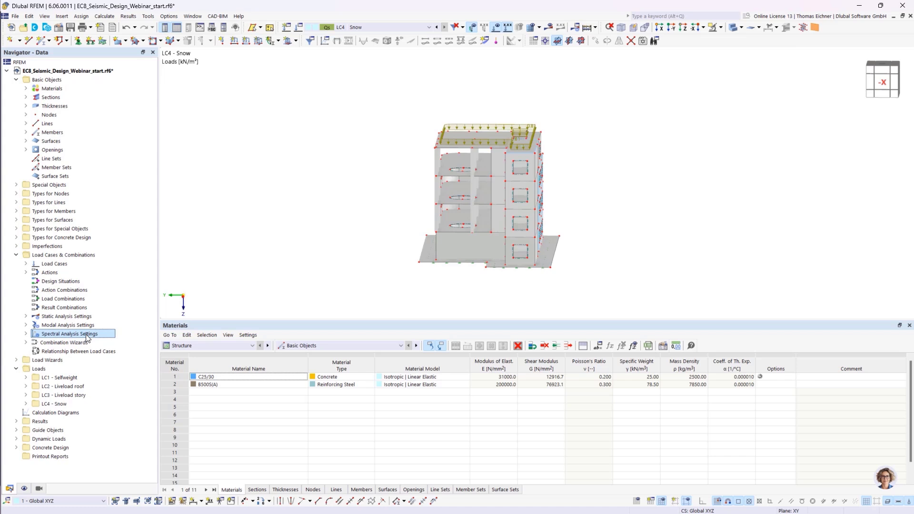
left_click(65, 439)
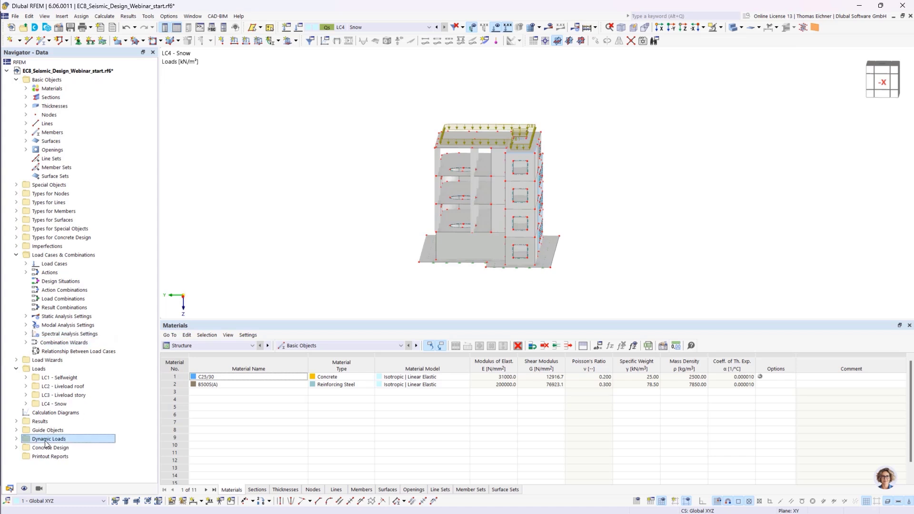
left_click(17, 439)
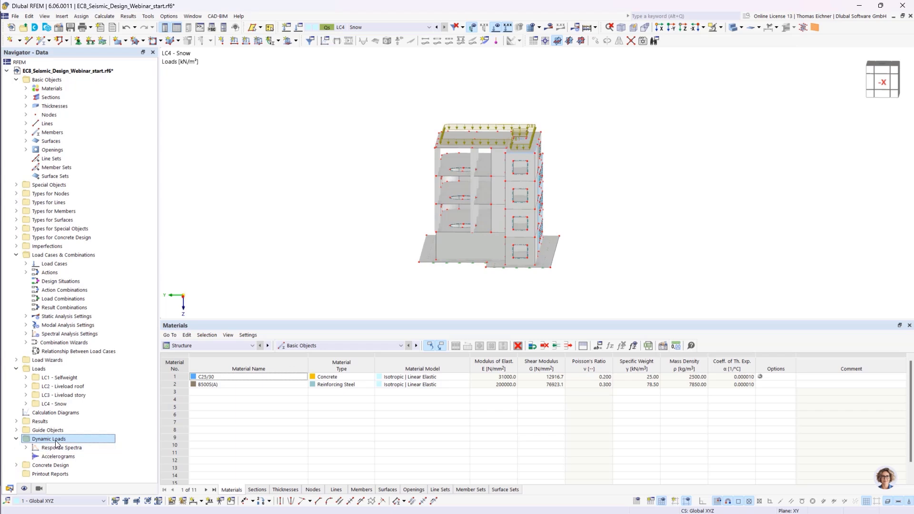
double_click(57, 447)
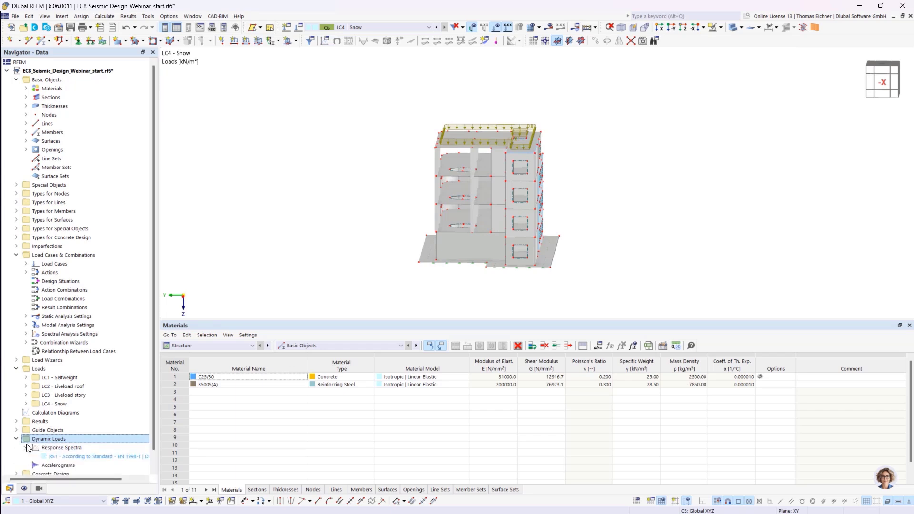
left_click(58, 456)
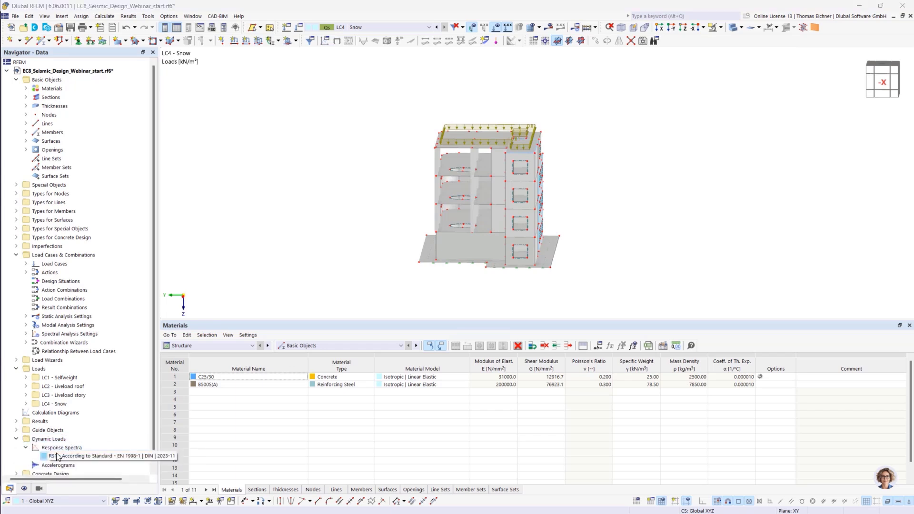
left_click(54, 468)
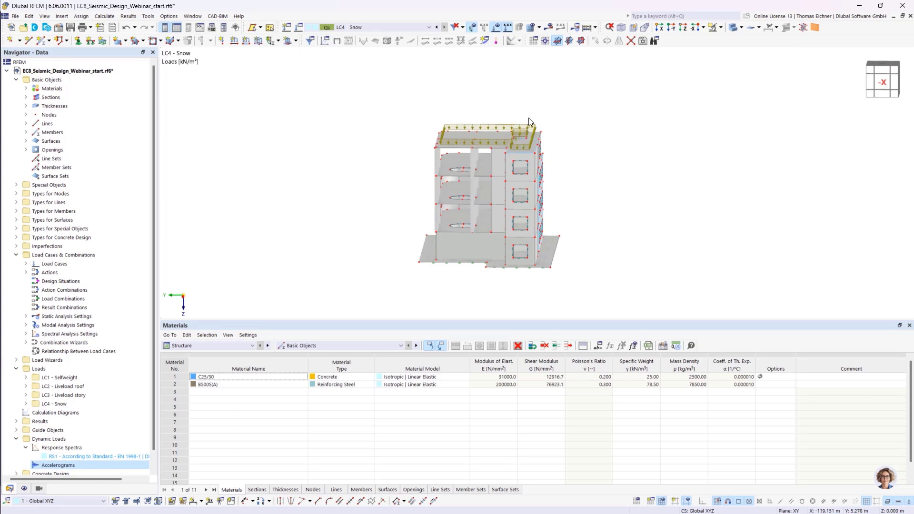
- Open the load case and combination settings and toggle the Parentheses option for result combinations
left_click(298, 30)
left_click_drag(334, 33, 367, 65)
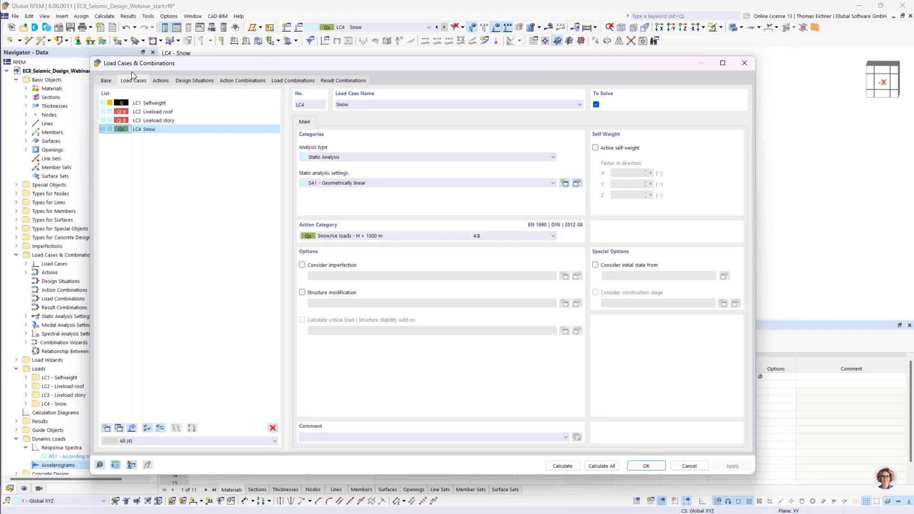
left_click(110, 80)
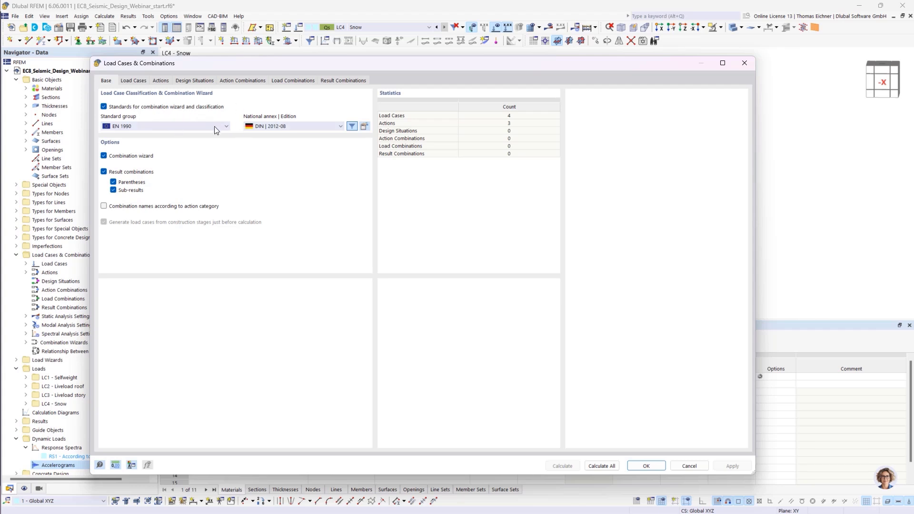
left_click(113, 190)
left_click(114, 190)
left_click(114, 182)
- Compare the live load cases LC2 Liveload roof and LC3 Liveload story in the load case list
left_click(133, 81)
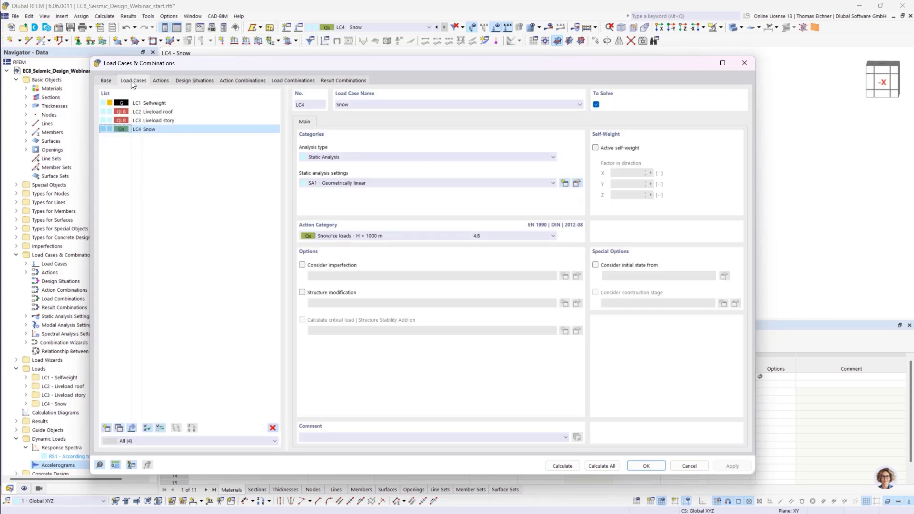
left_click(148, 114)
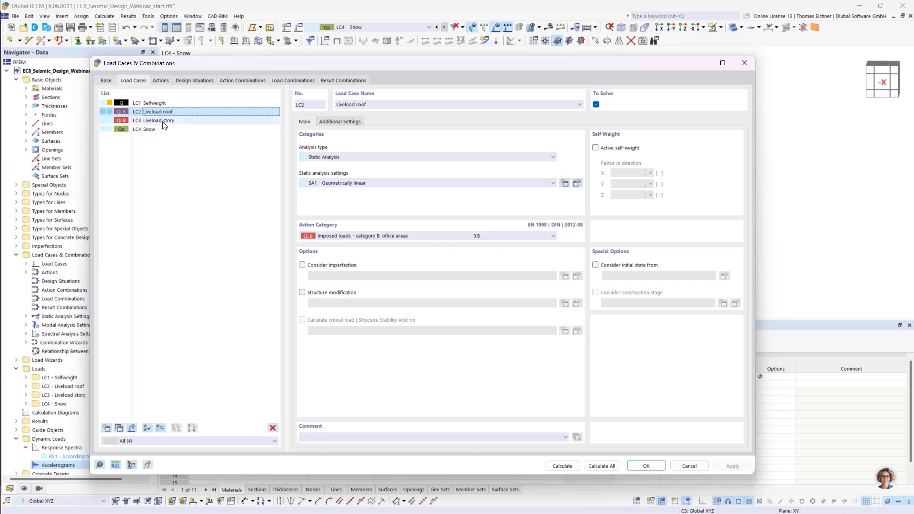
left_click(127, 113)
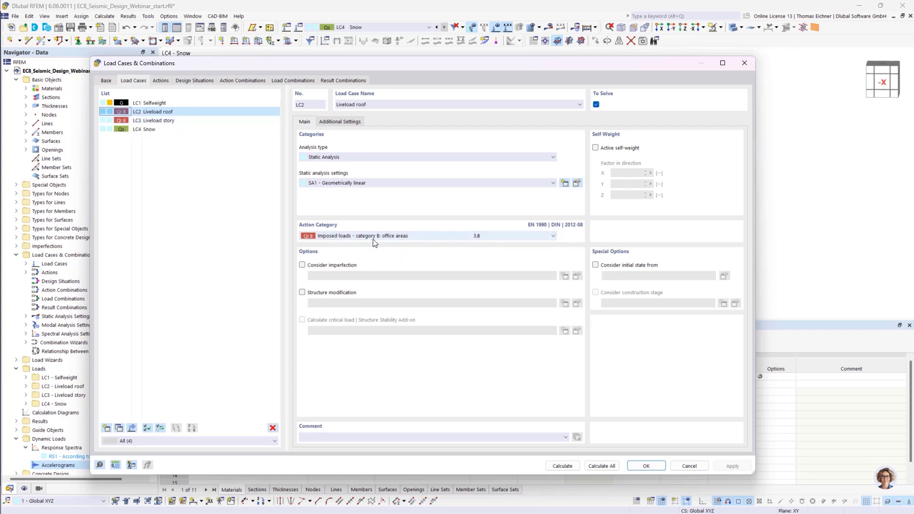
left_click(146, 120)
left_click(142, 112)
left_click(143, 120)
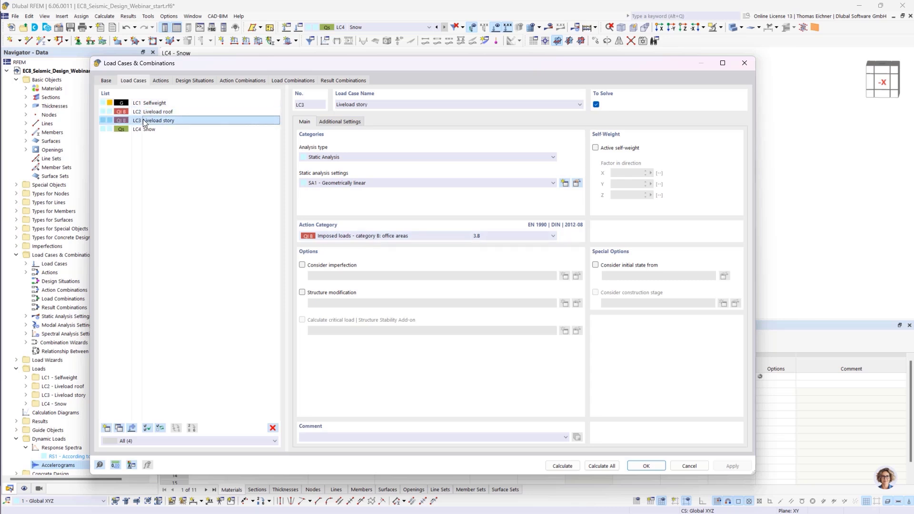
left_click(144, 113)
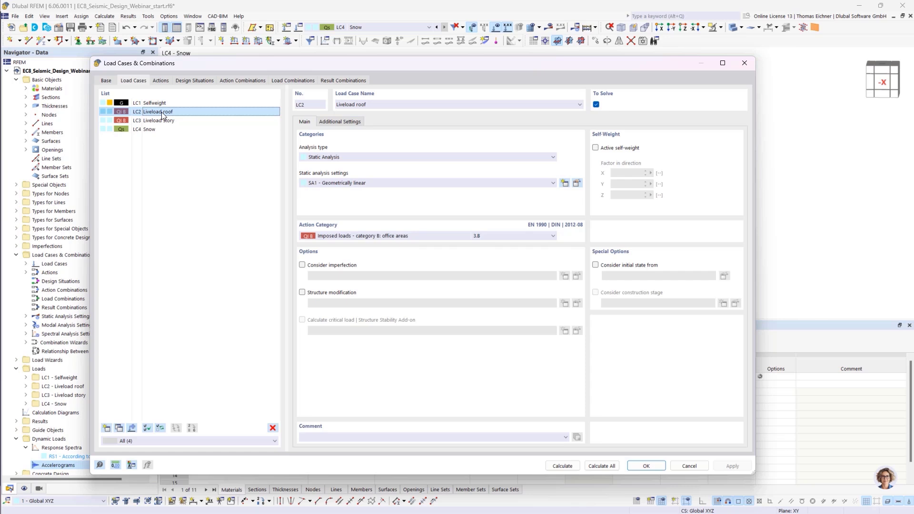
left_click(161, 121)
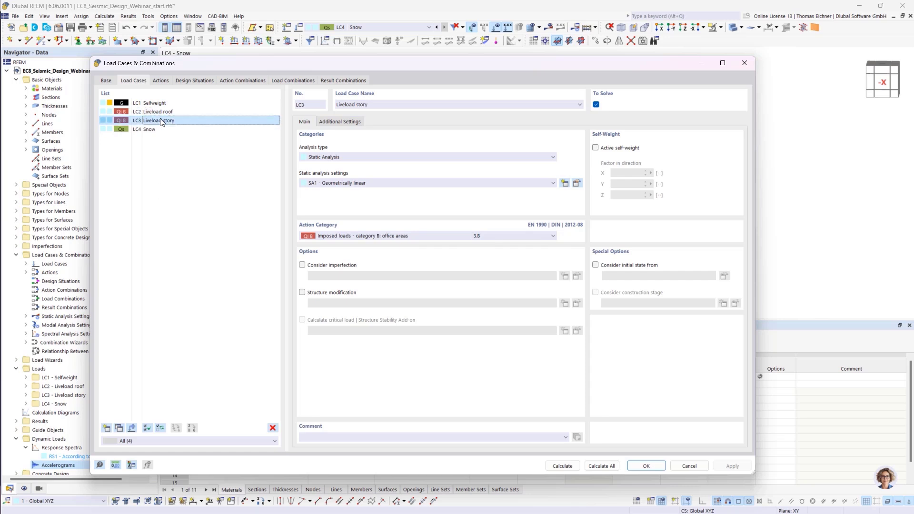
- Set the mass combination option of LC3 Liveload story to Other floors in its additional settings
left_click(327, 124)
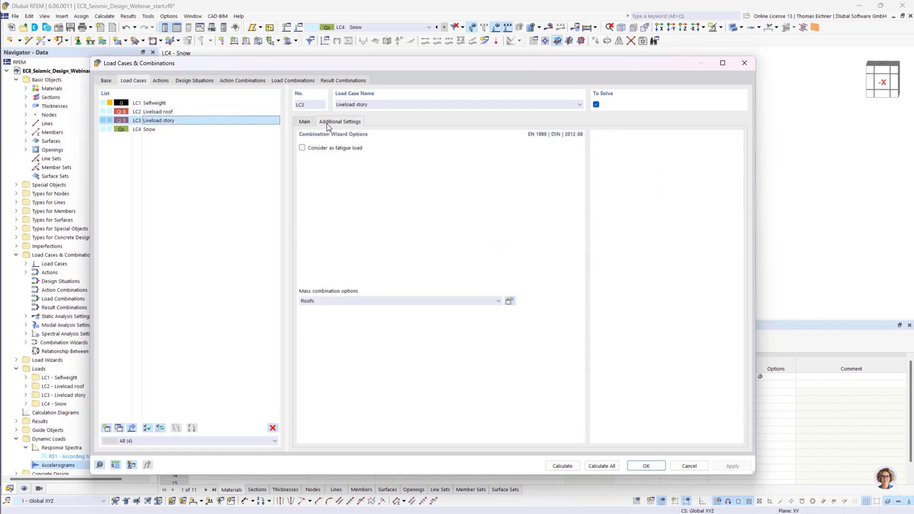
left_click(179, 111)
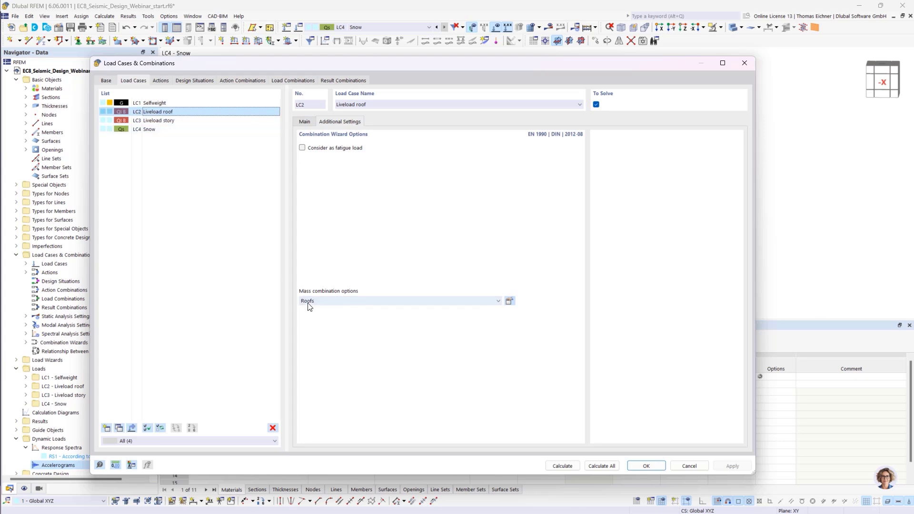
left_click(150, 121)
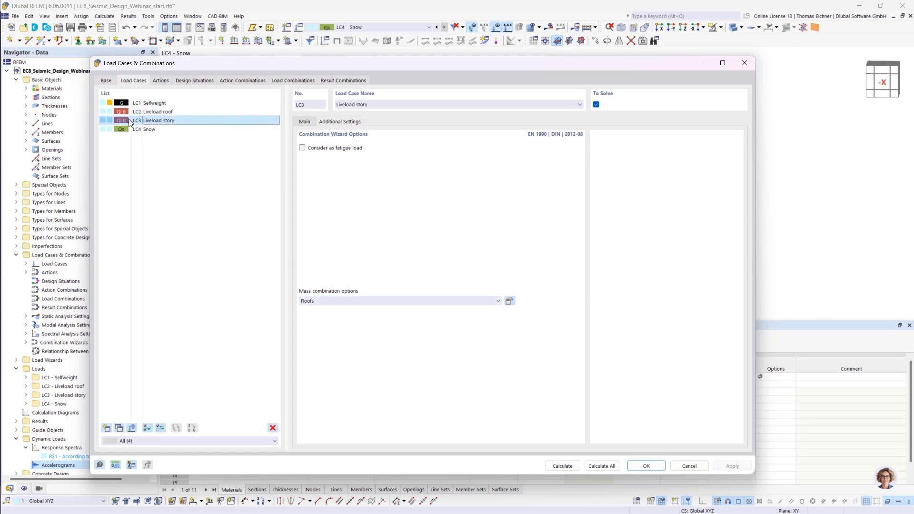
left_click(315, 301)
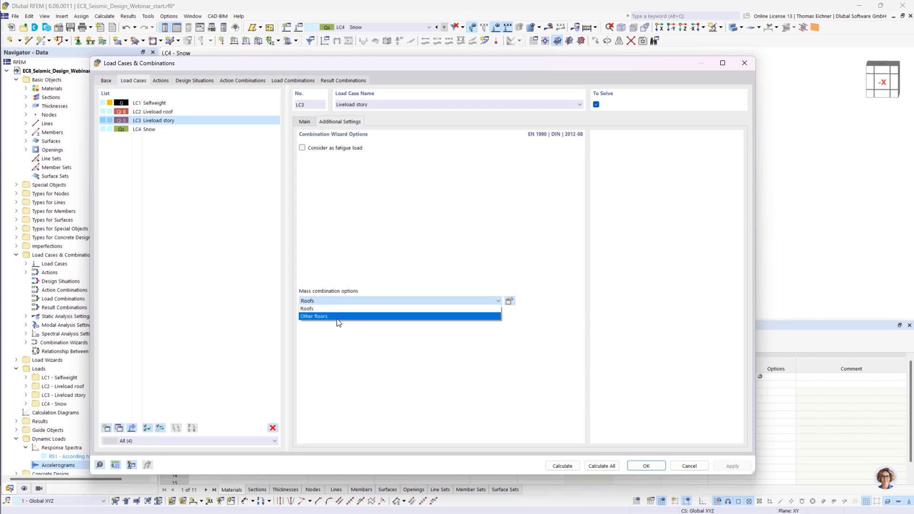
left_click(341, 317)
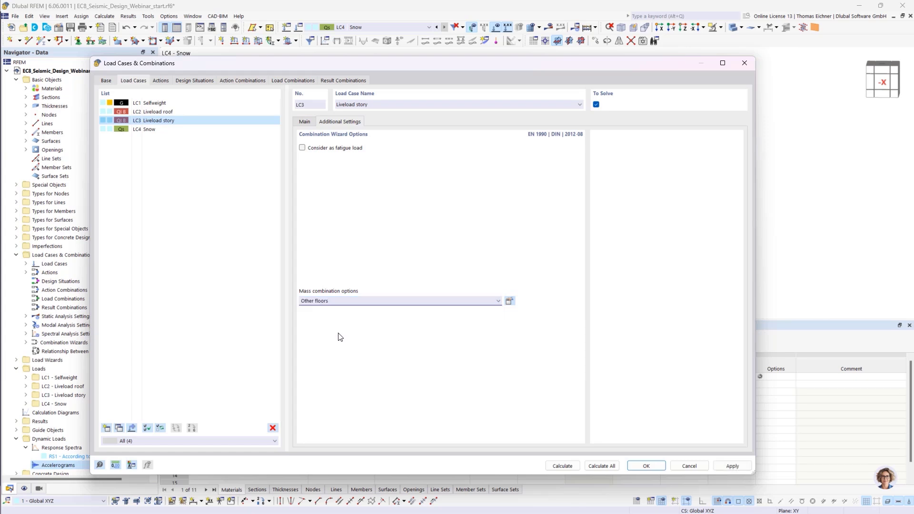
left_click(197, 120)
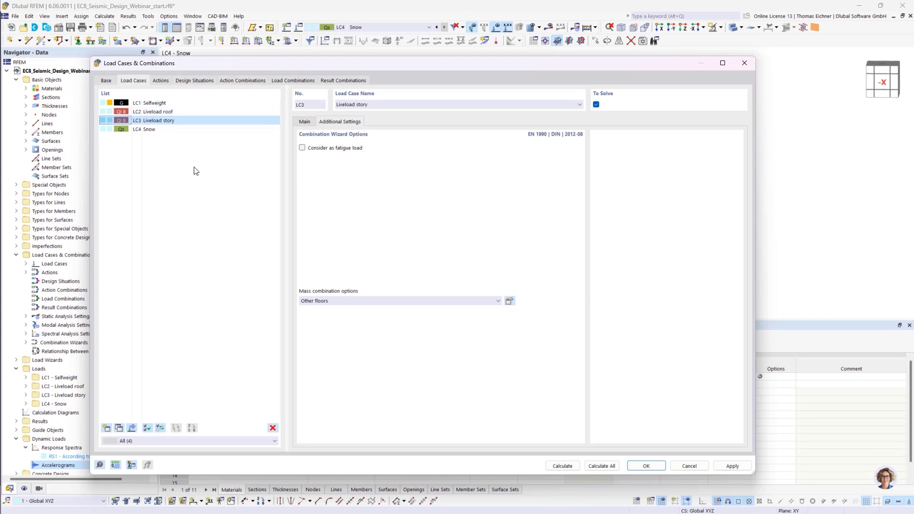
- Create a new design situation of type Seismic/Mass Combination - psi-E,i
left_click(196, 81)
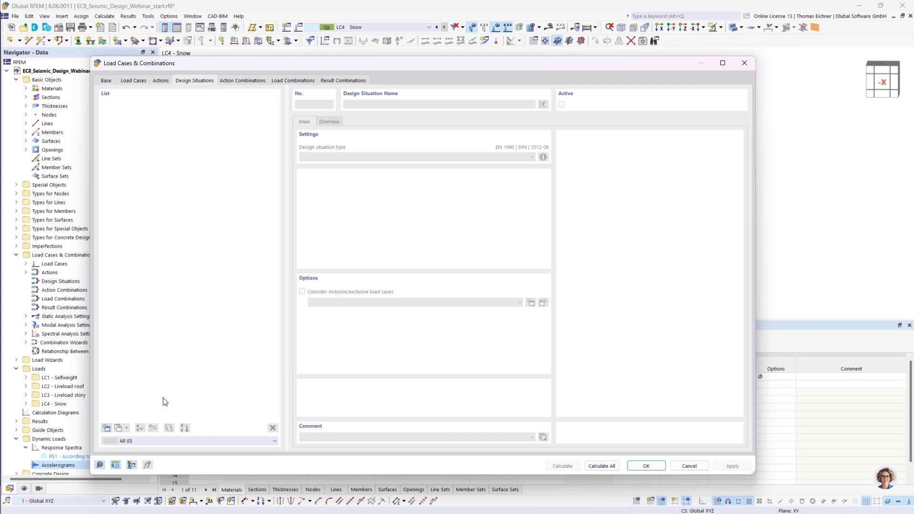
left_click(107, 428)
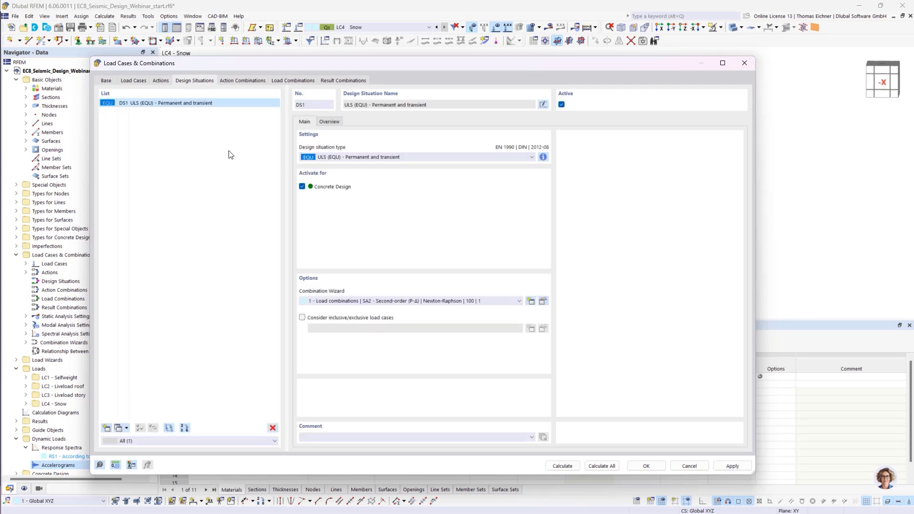
left_click(343, 156)
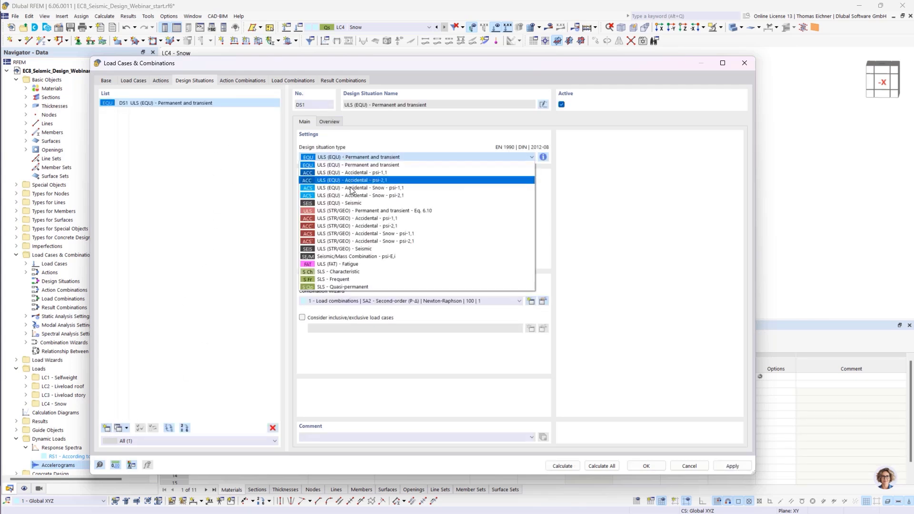
left_click(391, 257)
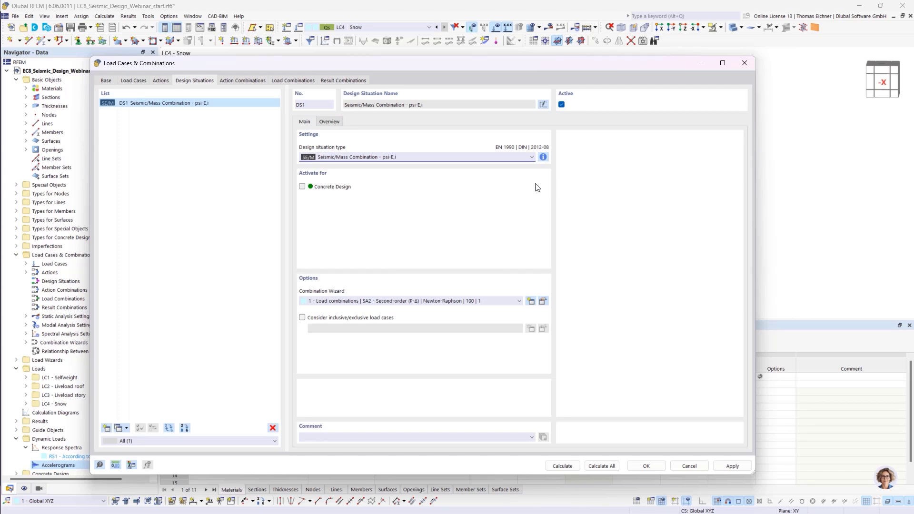
- Review the combination rule information for this design situation and the load case factors assigned in load combination CO1
left_click(543, 157)
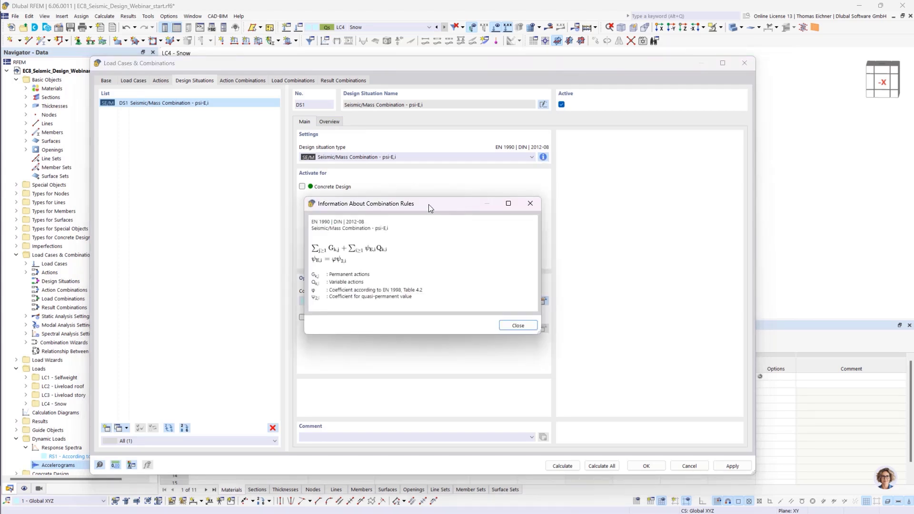
left_click_drag(428, 204, 663, 162)
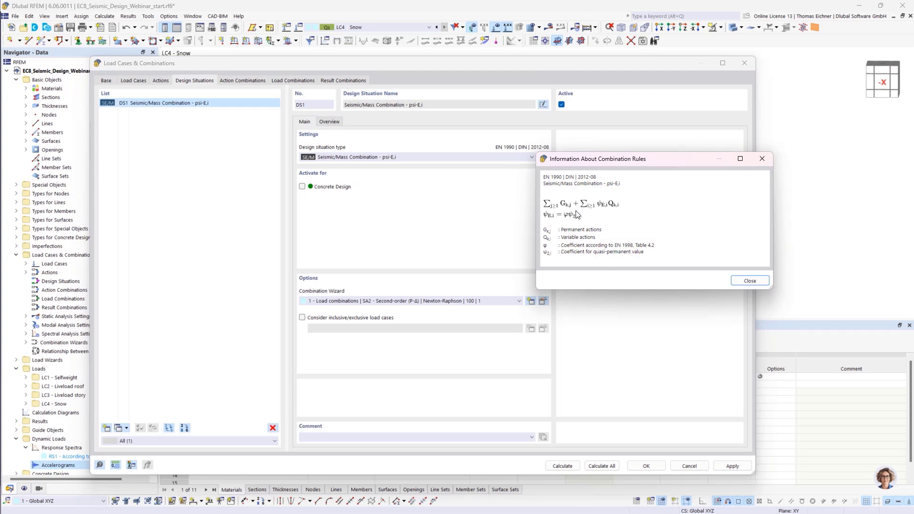
left_click(766, 159)
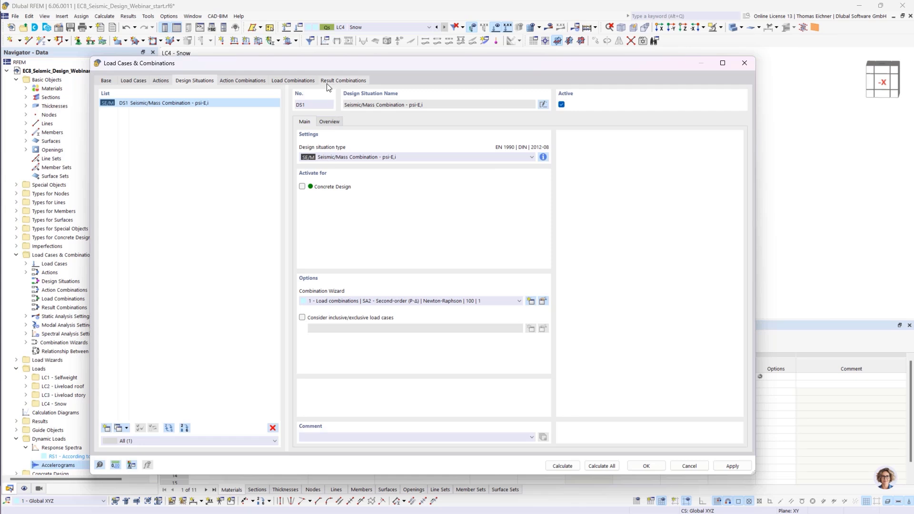
left_click(284, 81)
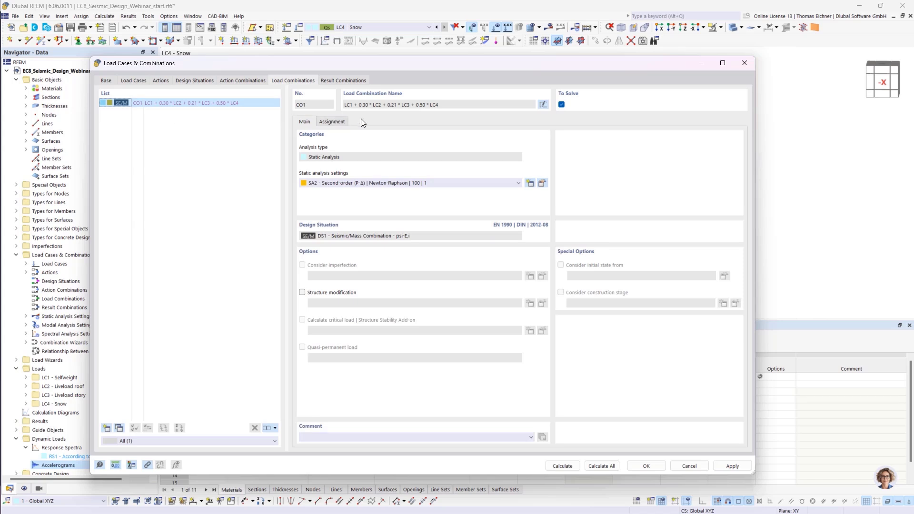
left_click(332, 121)
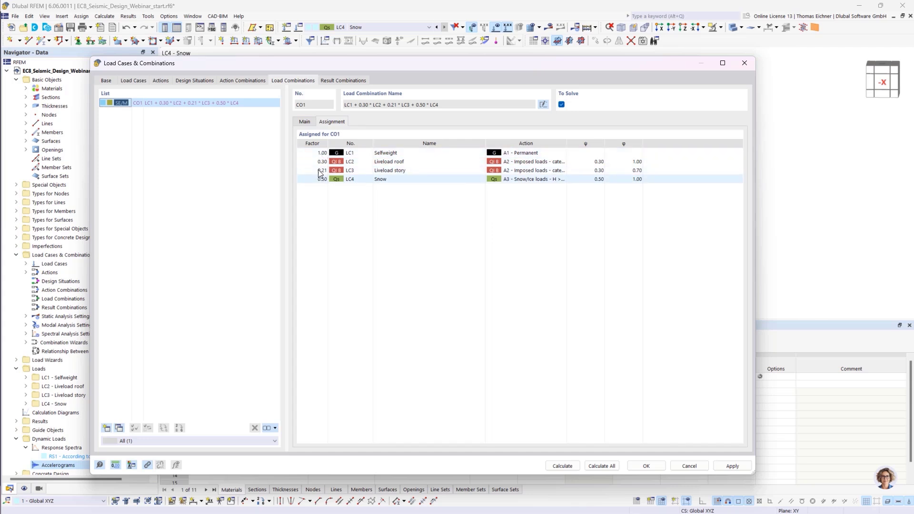
- Add a new load case LC5 with Modal Analysis type, importing masses only from load combination CO1
left_click(131, 81)
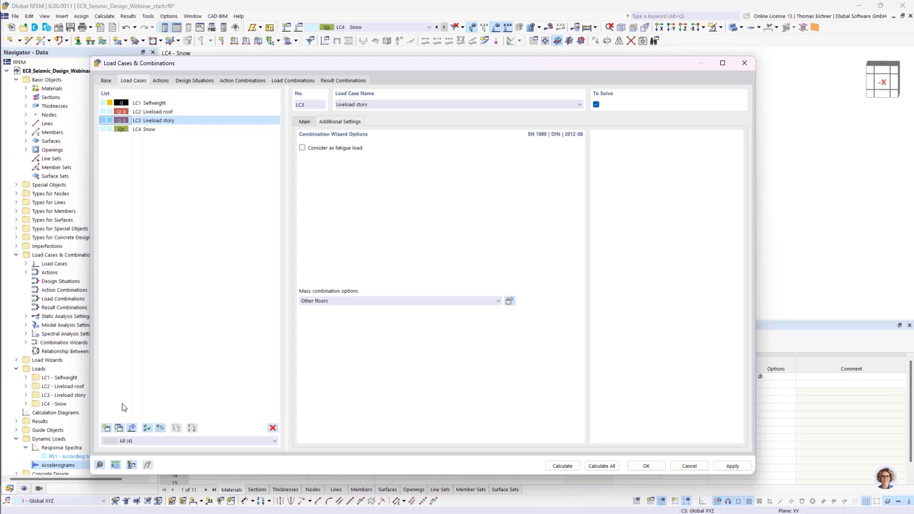
left_click(106, 428)
left_click(330, 161)
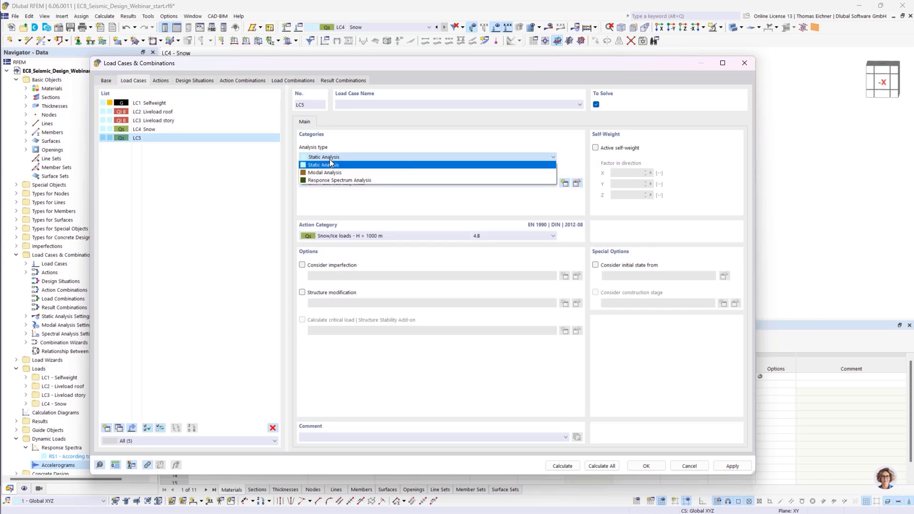
left_click(361, 172)
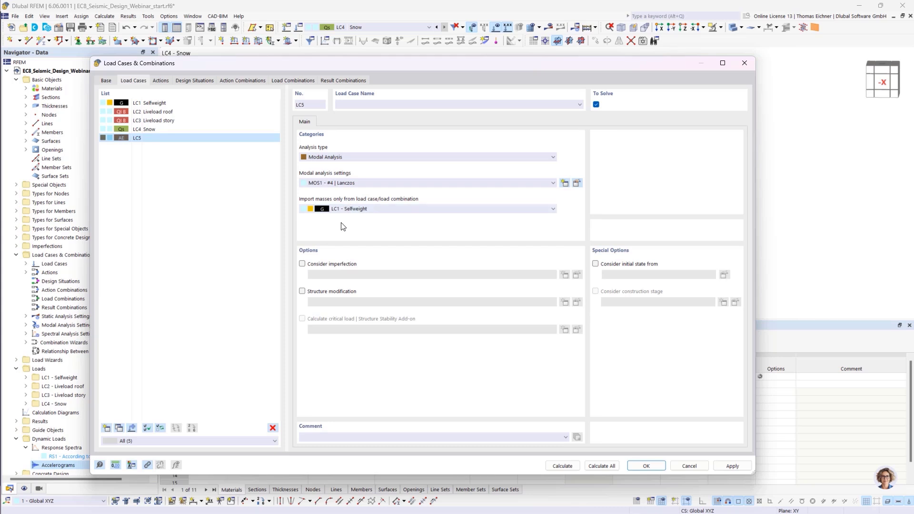
left_click(355, 210)
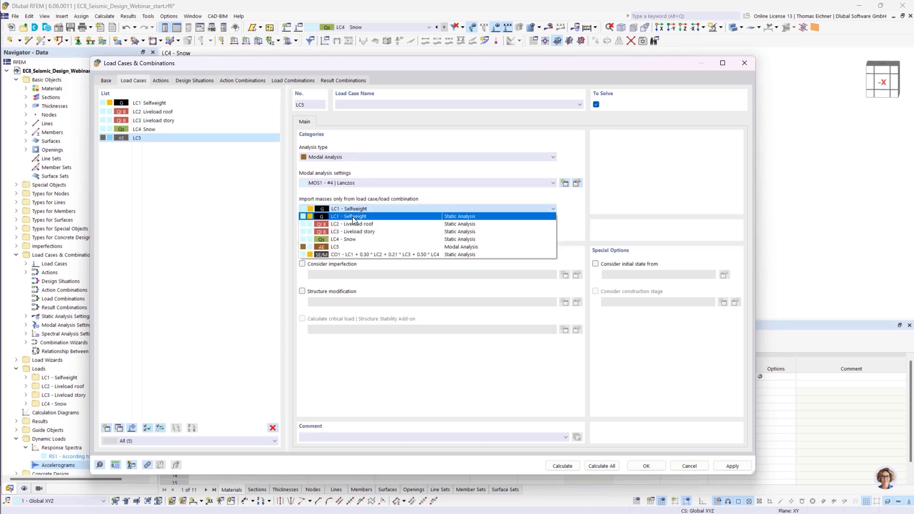
left_click(348, 256)
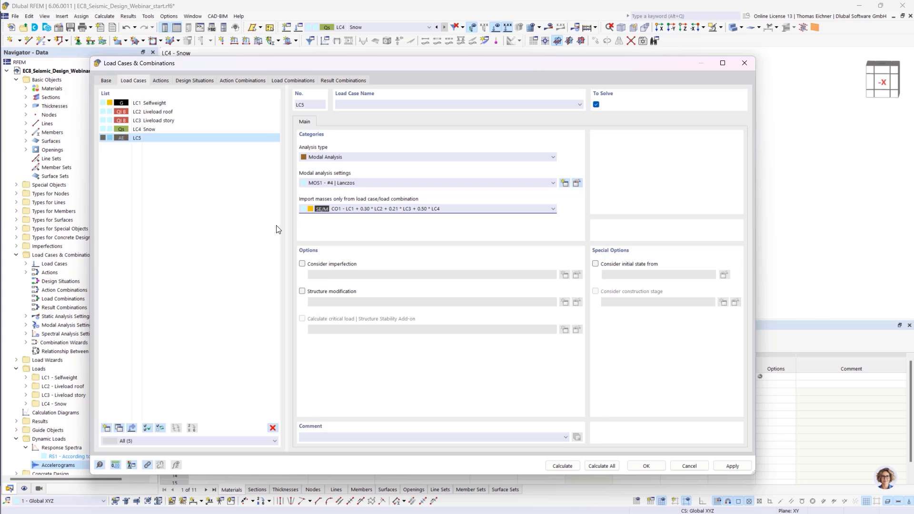
- Edit modal analysis settings MOS1 to determine the number of modes automatically to reach effective modal mass factors
left_click(404, 179)
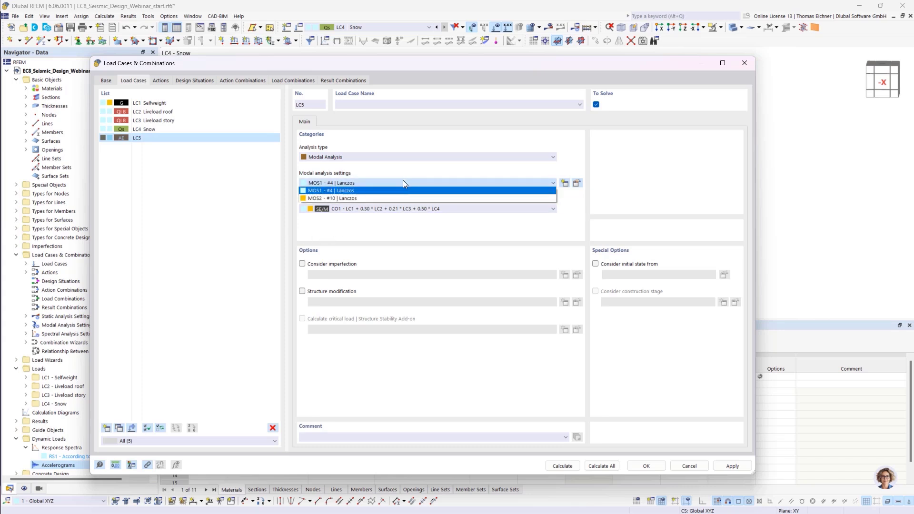
left_click(403, 179)
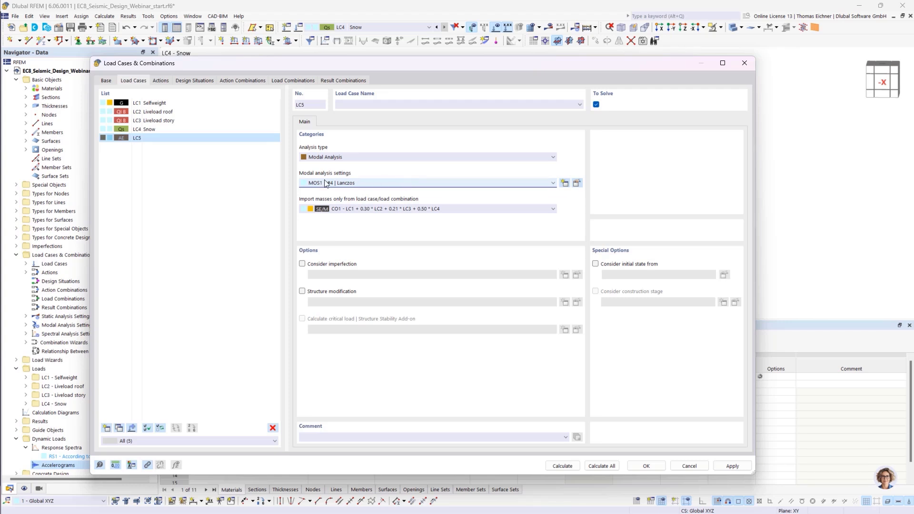
left_click(577, 183)
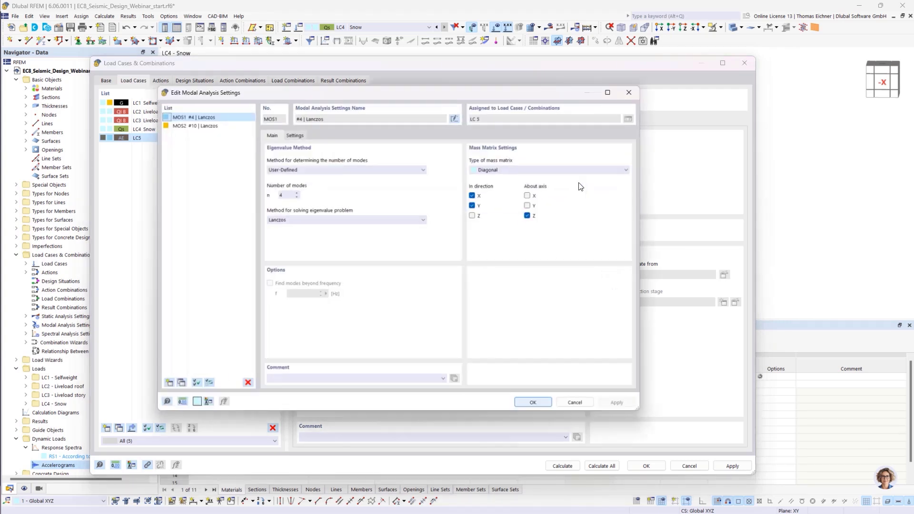
left_click_drag(410, 90, 437, 99)
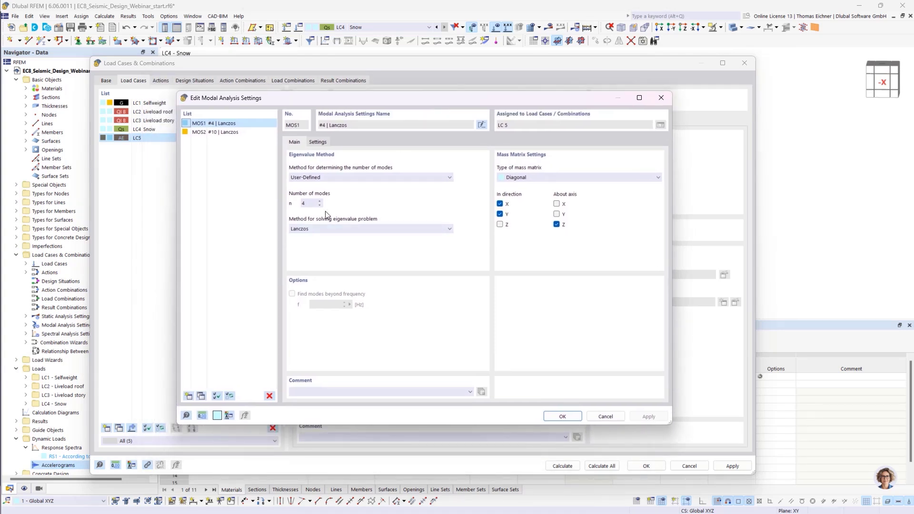
left_click(308, 205)
left_click(344, 178)
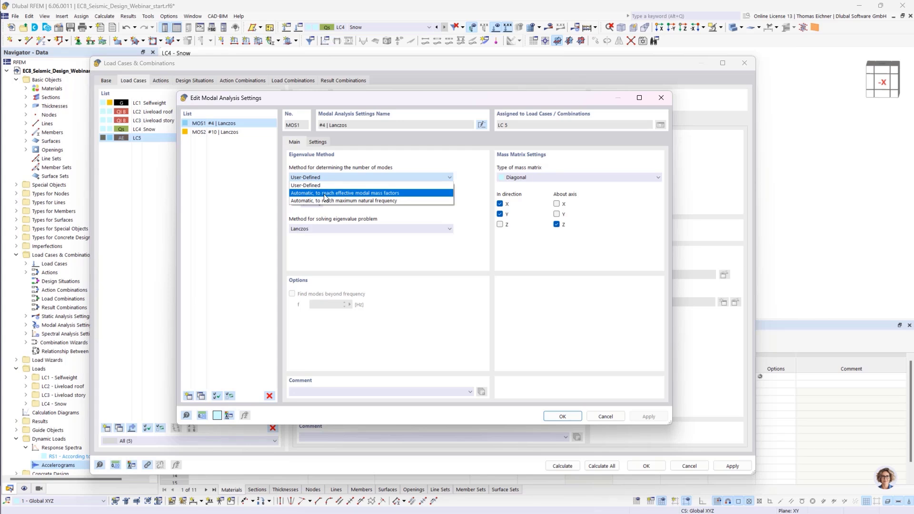
left_click(325, 193)
- Set the MOS1 eigenvalue solving method to Root of characteristic polynomial and open its mass conversion settings
double_click(308, 204)
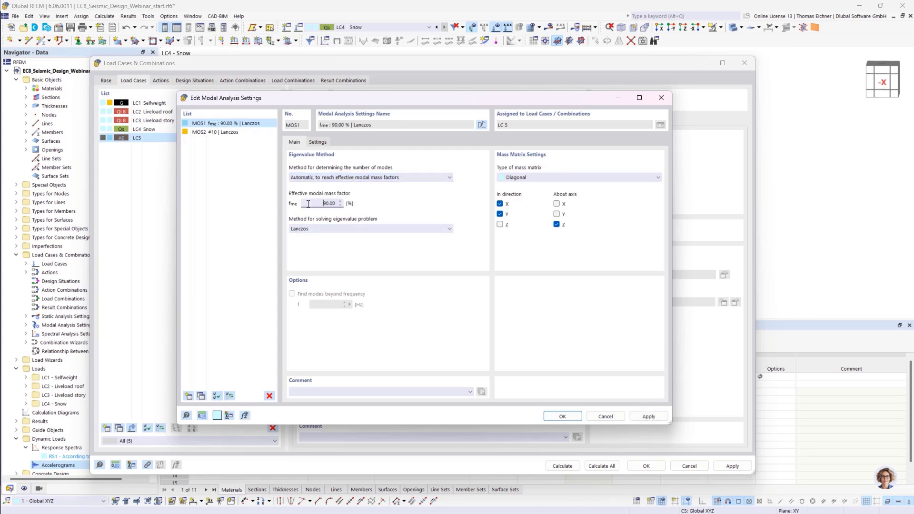
left_click(325, 229)
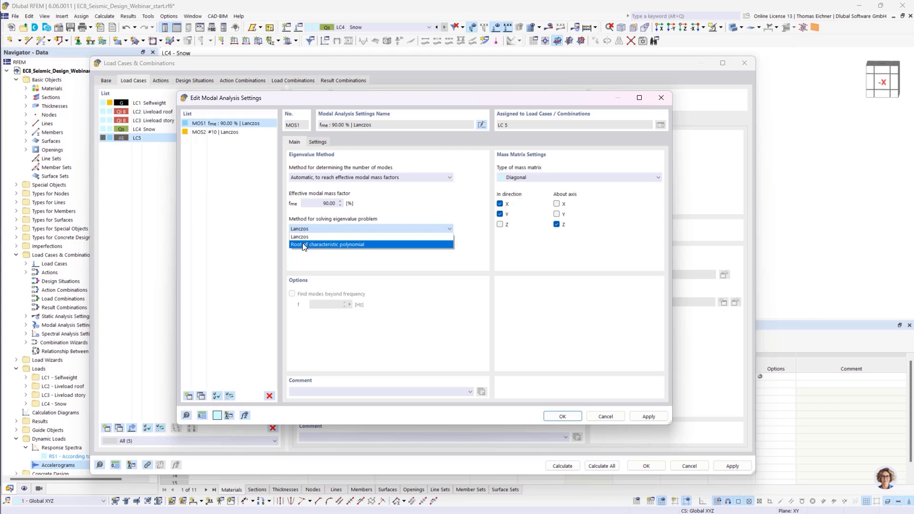
left_click(384, 245)
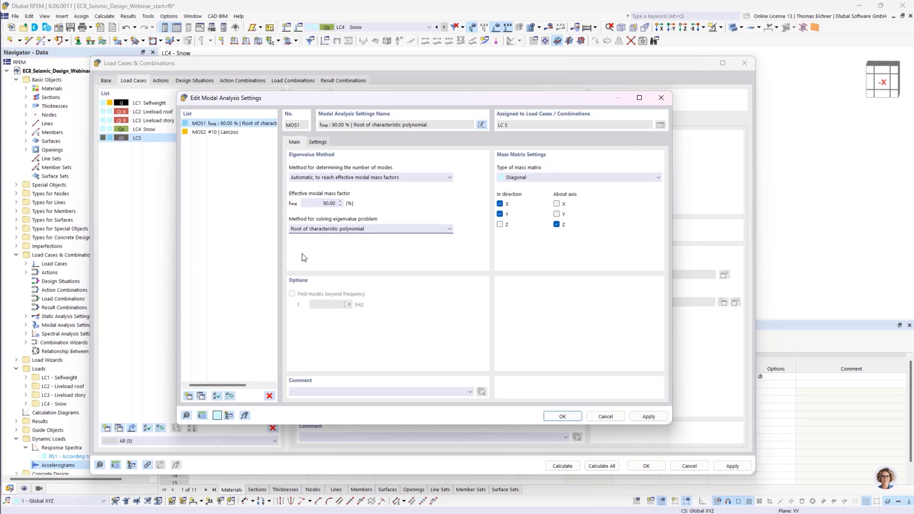
left_click(318, 142)
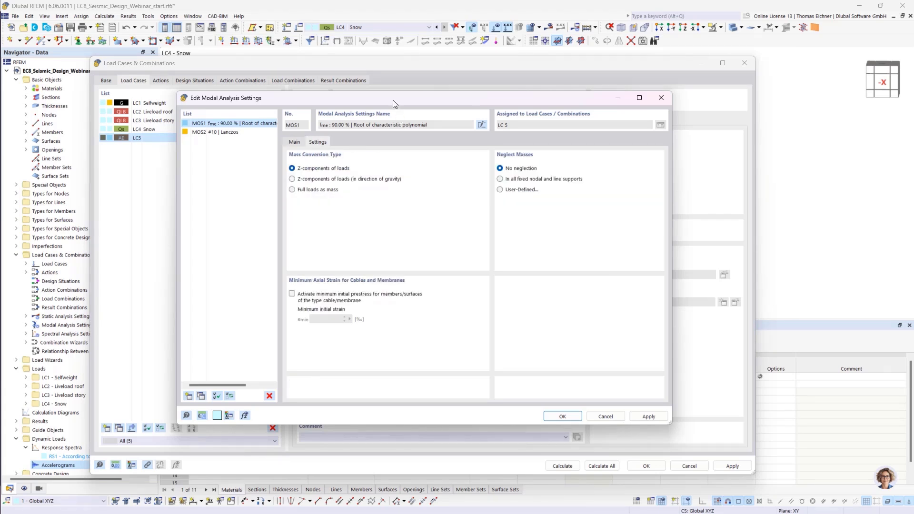
mouse_move(393, 104)
left_mouse_down()
mouse_move(327, 114)
mouse_move(409, 140)
mouse_move(372, 120)
mouse_move(383, 105)
left_mouse_up()
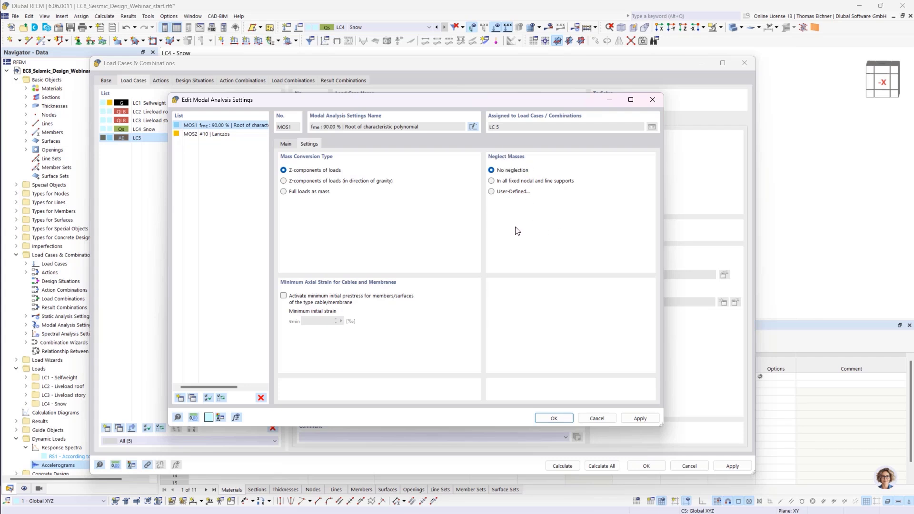
- Switch MOS1 to user-defined neglected masses and add a Surface row to the neglected masses table
left_click(492, 192)
left_click(330, 144)
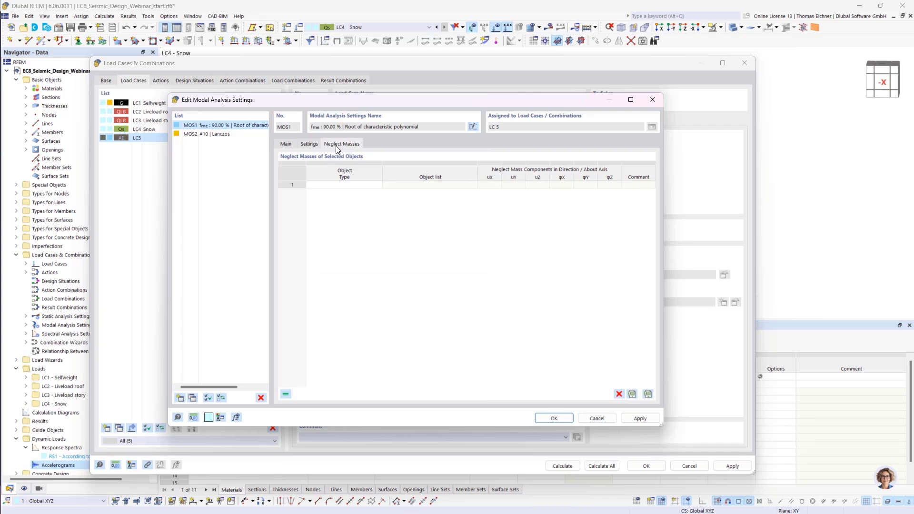
left_click(365, 187)
left_click(378, 184)
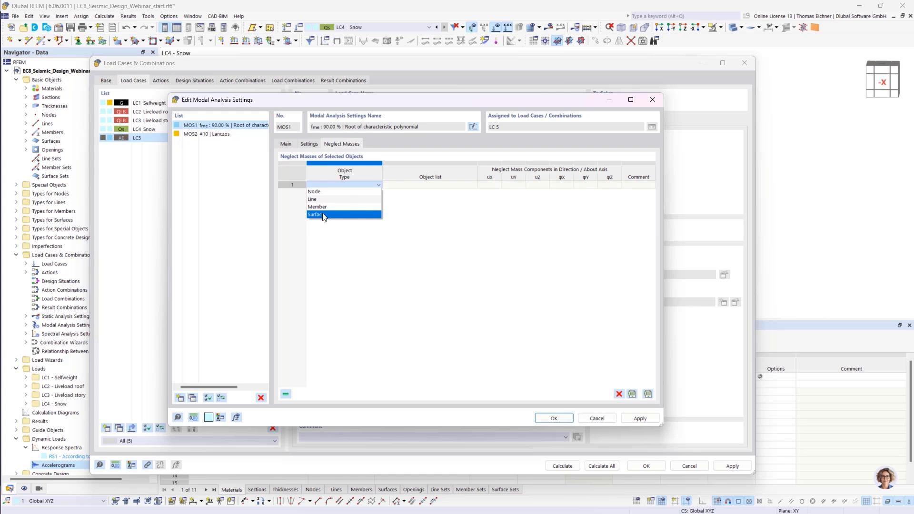
left_click(323, 214)
left_click(373, 249)
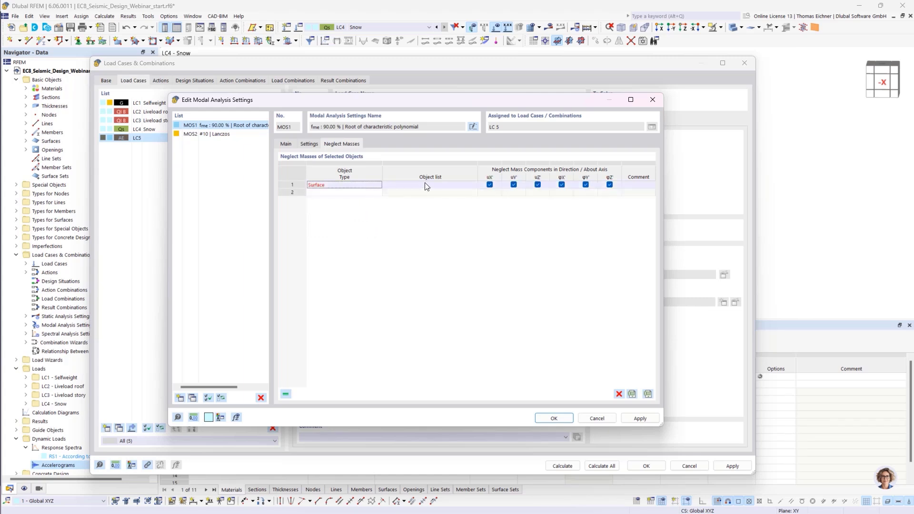
- Assign surface 1, the foundation slab, to the neglected-mass row and confirm the modal analysis settings
left_click_drag(427, 185, 478, 190)
left_click(475, 185)
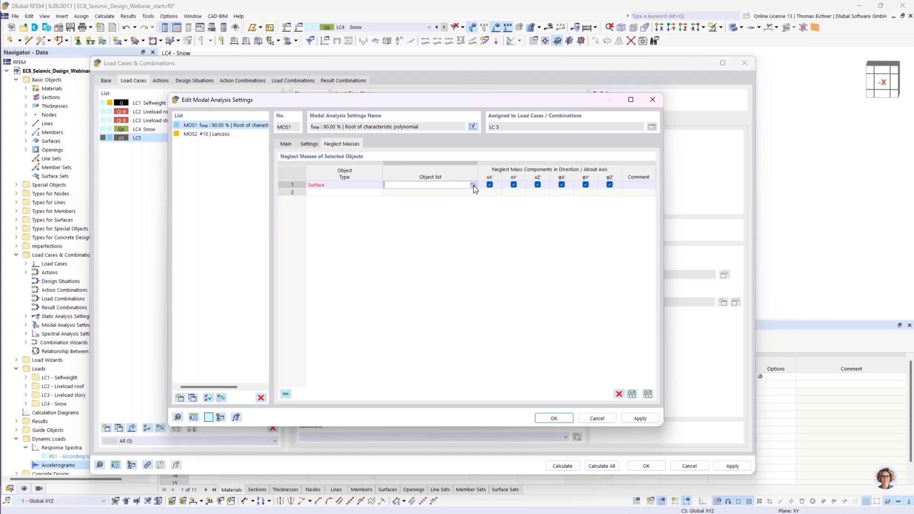
left_click(473, 184)
scroll(430, 229, "up", 6)
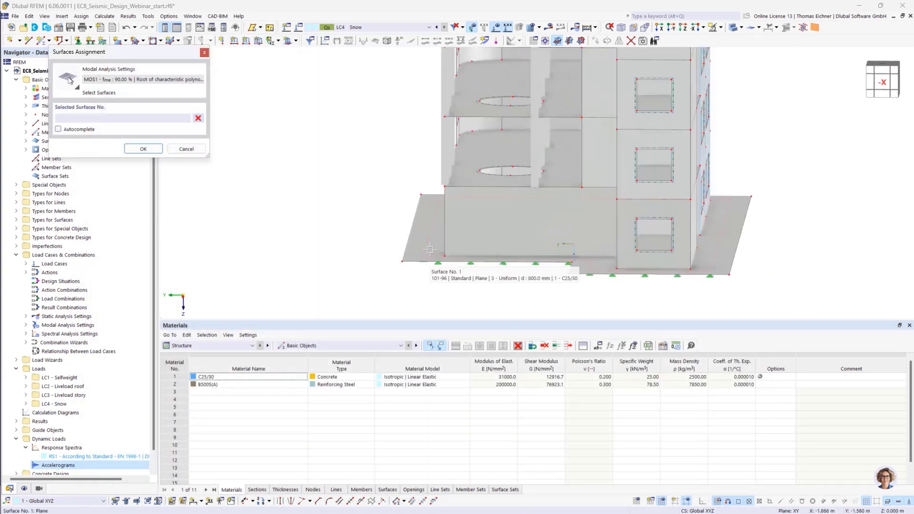
left_click(430, 229)
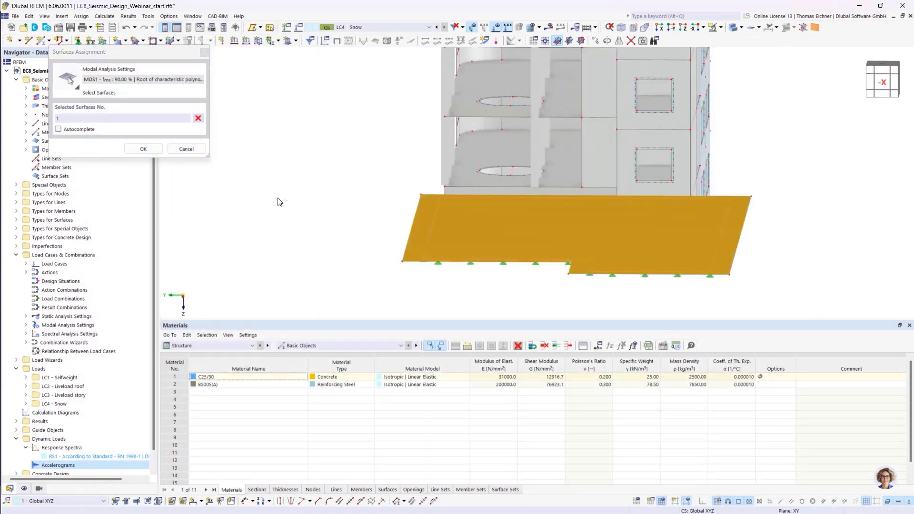
left_click(143, 149)
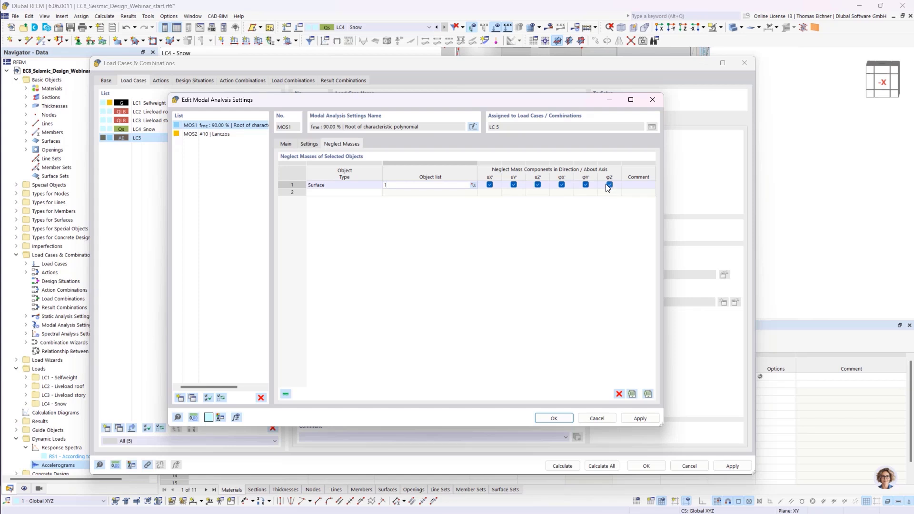
left_click(363, 254)
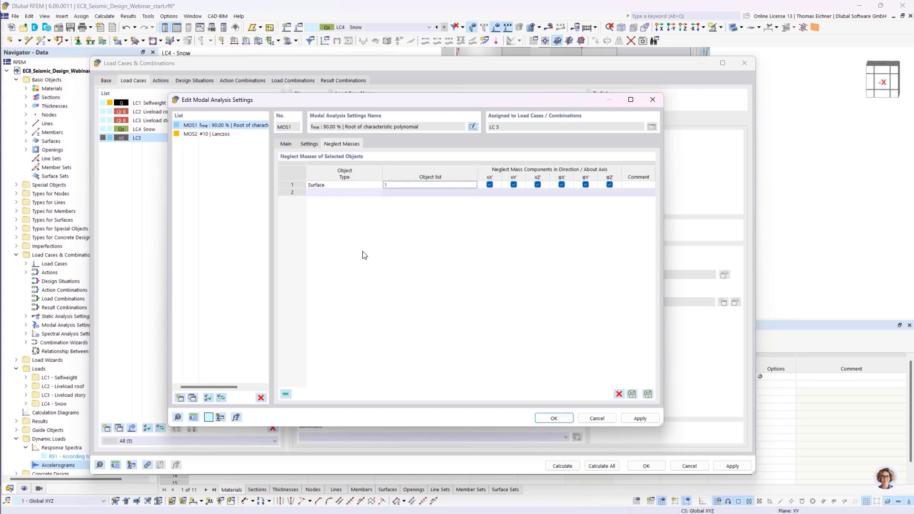
left_click(554, 418)
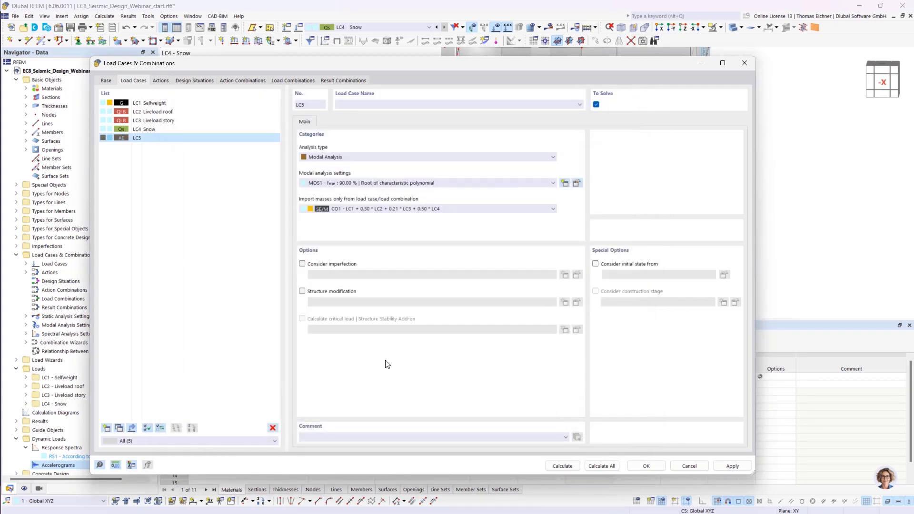
- Name load case LC5 Modal Analysis
left_click(425, 102)
type("Modal Analysis")
left_click(263, 191)
left_click(595, 264)
left_click(616, 274)
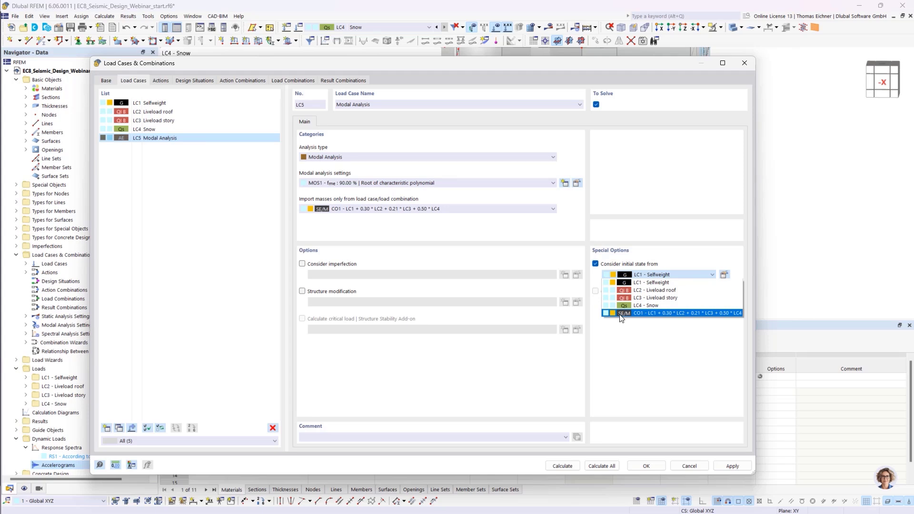
left_click(595, 264)
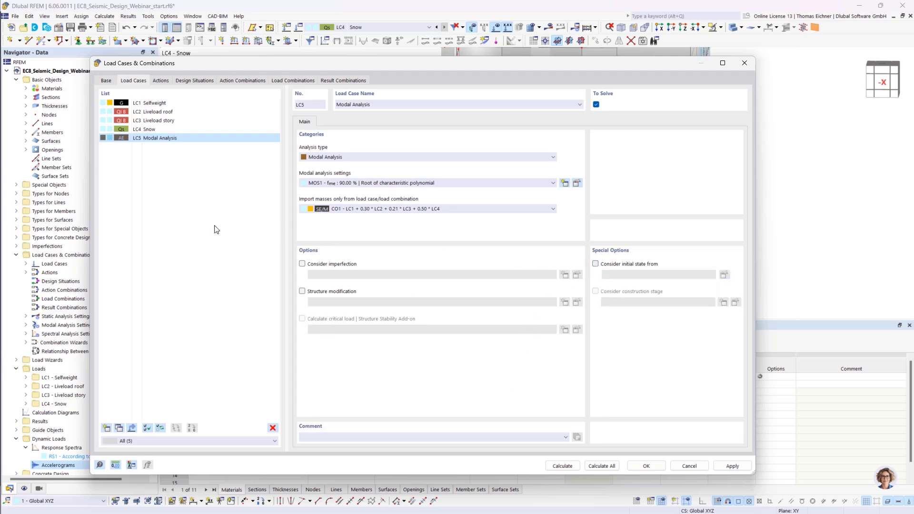
- Add a new load case LC6 named RSA with the Response Spectrum Analysis type
left_click(159, 225)
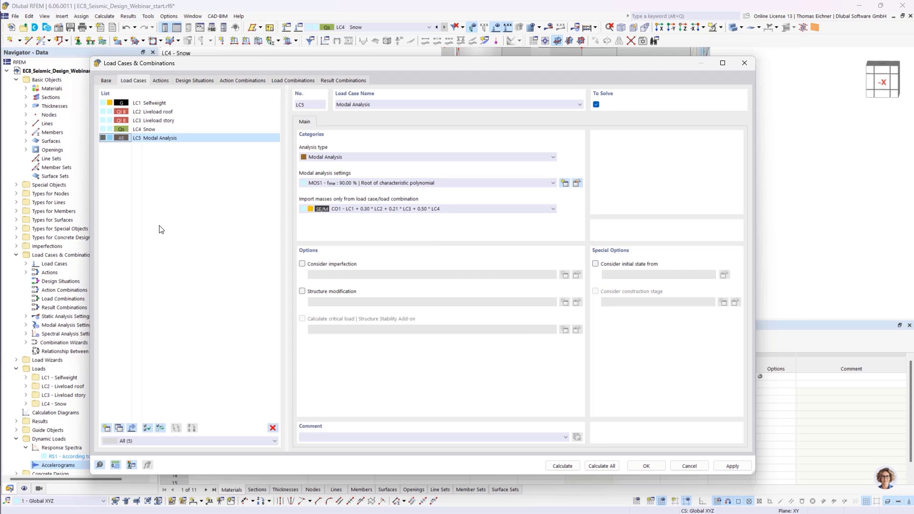
left_click(107, 428)
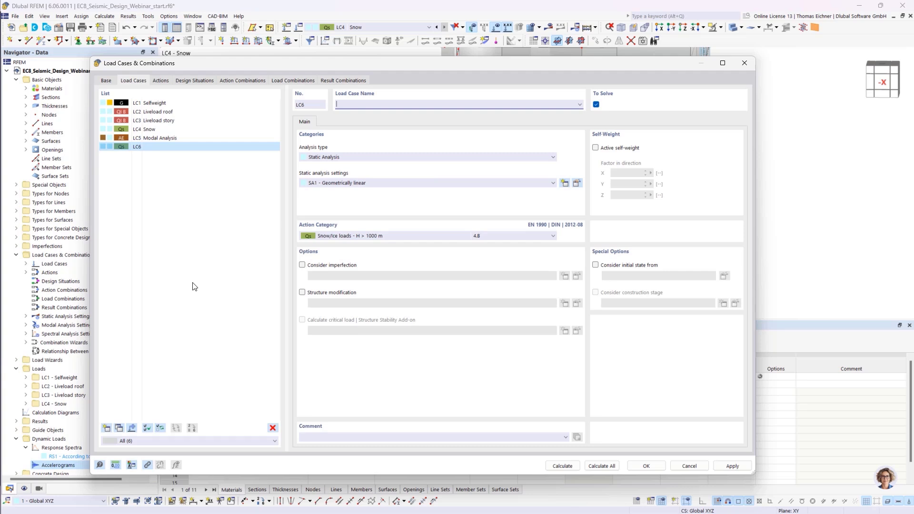
left_click(332, 157)
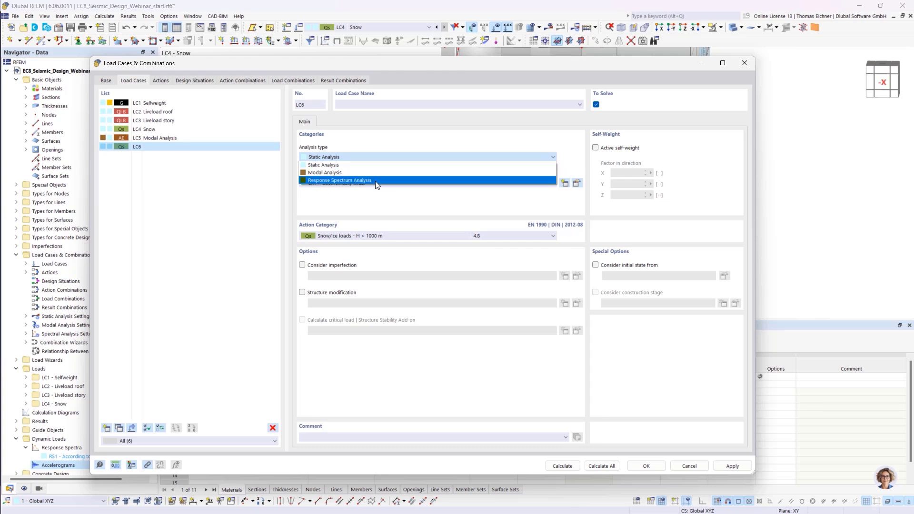
left_click(389, 181)
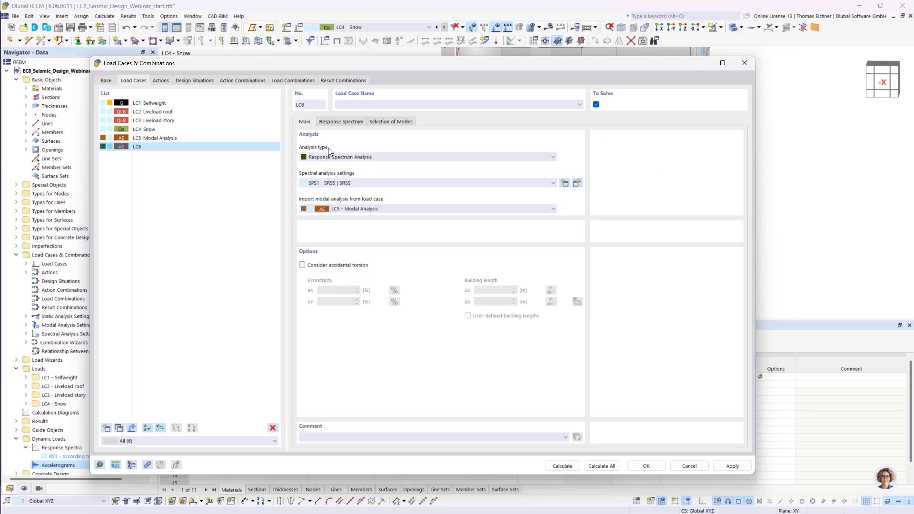
left_click(357, 107)
left_click_drag(398, 67, 371, 77)
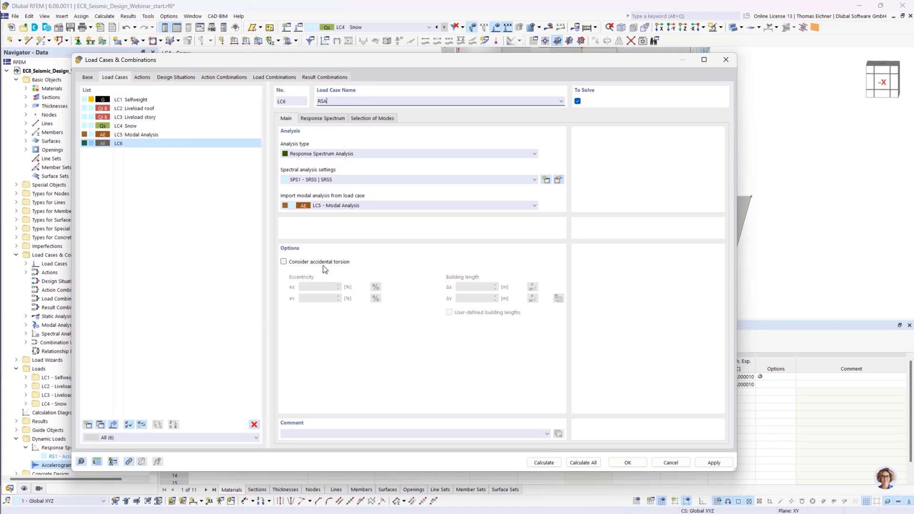
left_click(284, 261)
double_click(322, 286)
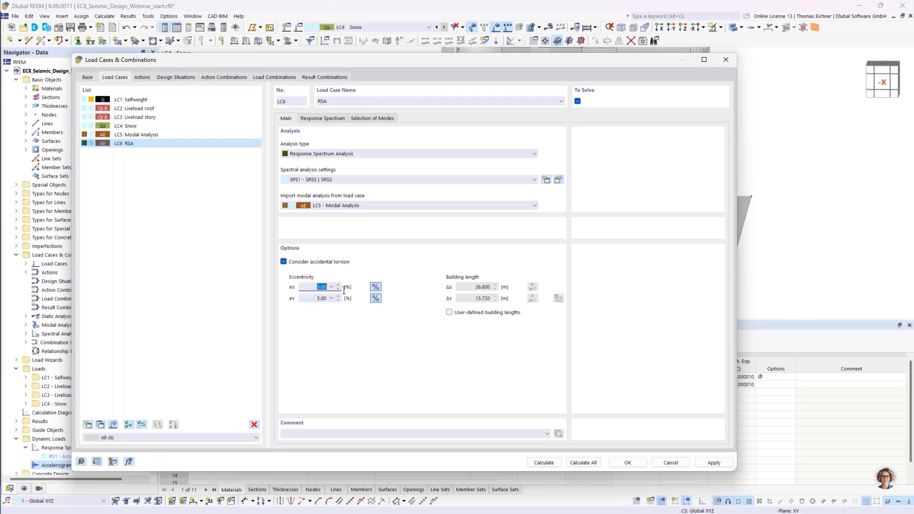
left_click(316, 298)
left_click(316, 287)
left_click(316, 299)
left_click(313, 288)
left_click(283, 262)
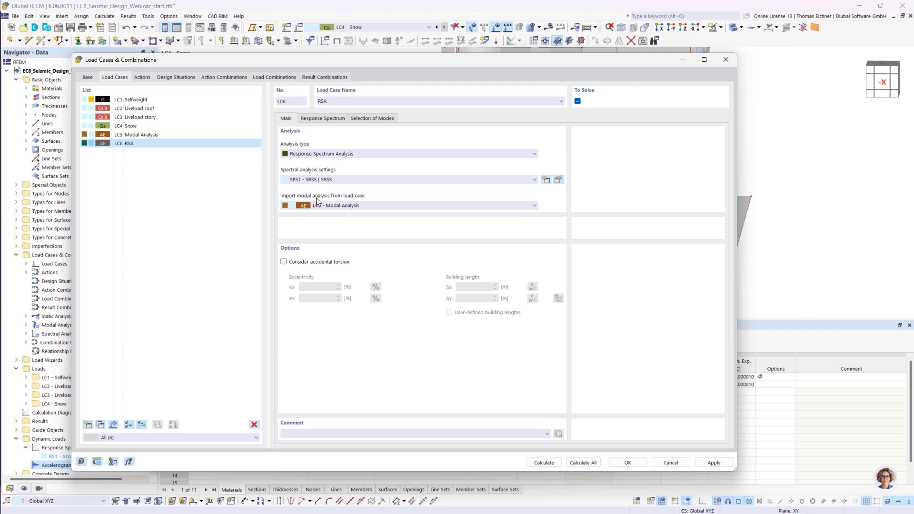
- Select LC5 - Modal Analysis as the modal analysis to import for LC6 and dismiss the error
left_click(329, 206)
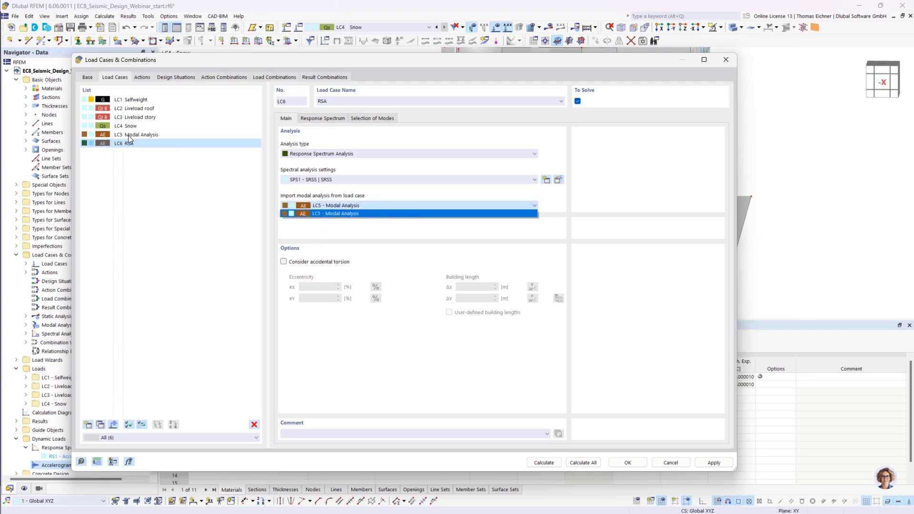
left_click(326, 207)
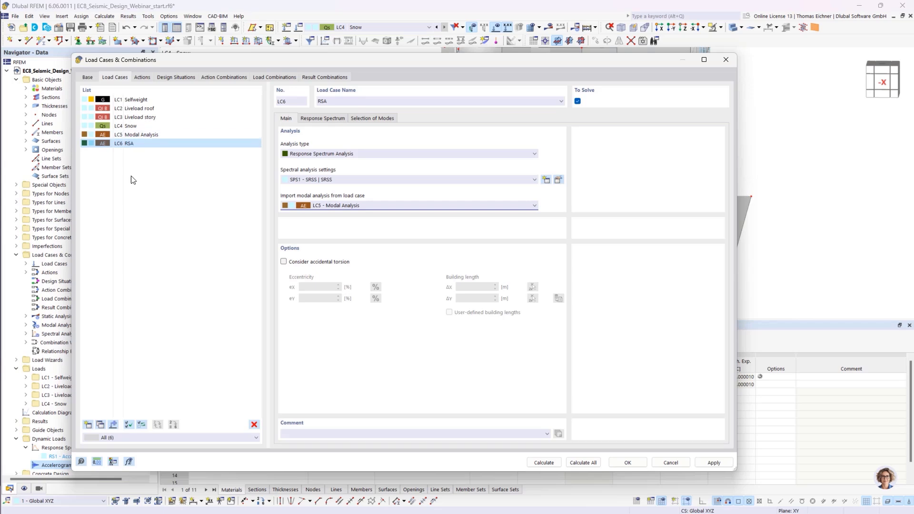
left_click(133, 141)
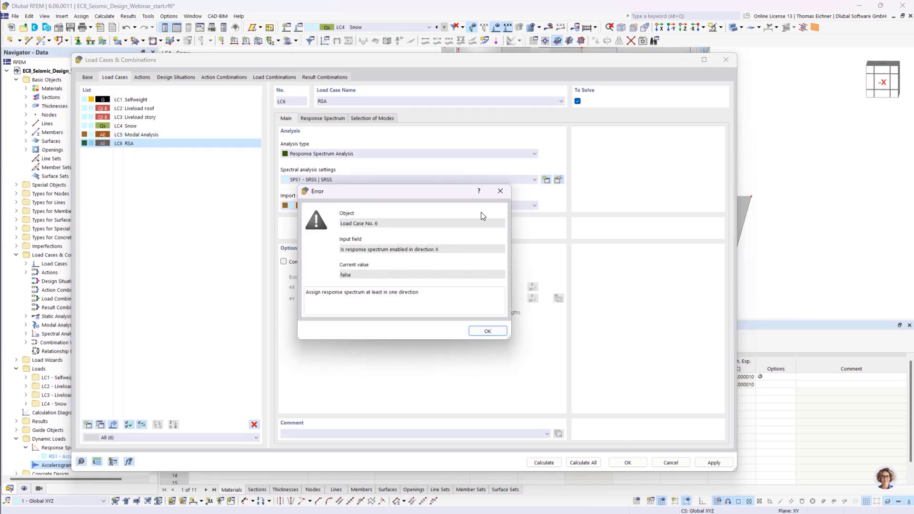
left_click(498, 194)
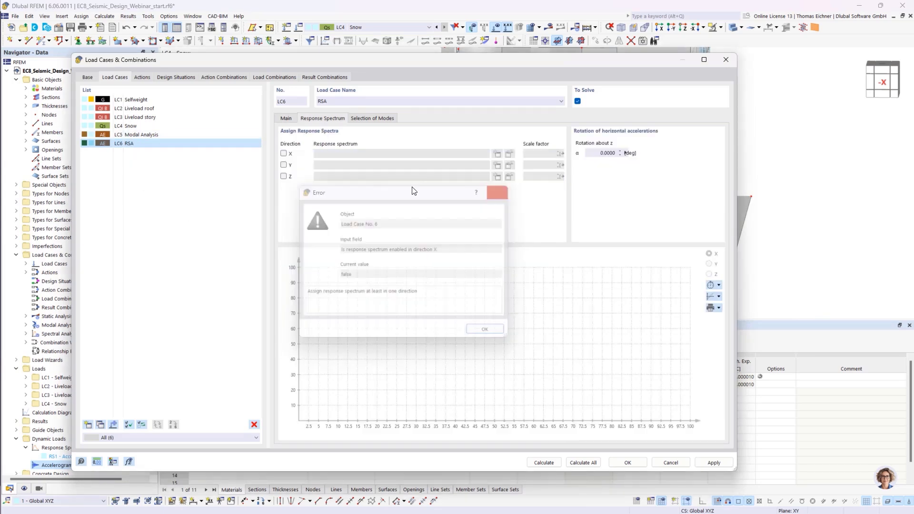
left_click(287, 120)
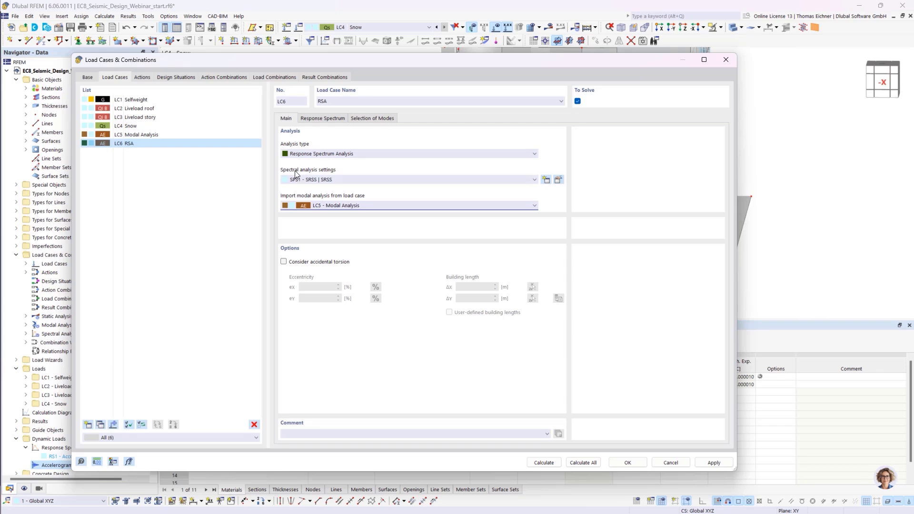
- Open spectral analysis settings SPS1 and review the combination rule options for periodic responses
left_click(559, 180)
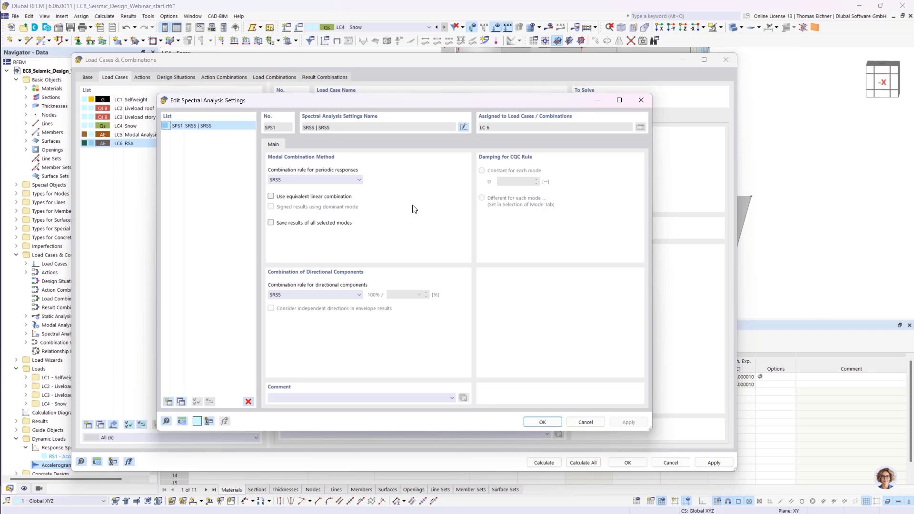
left_click(350, 181)
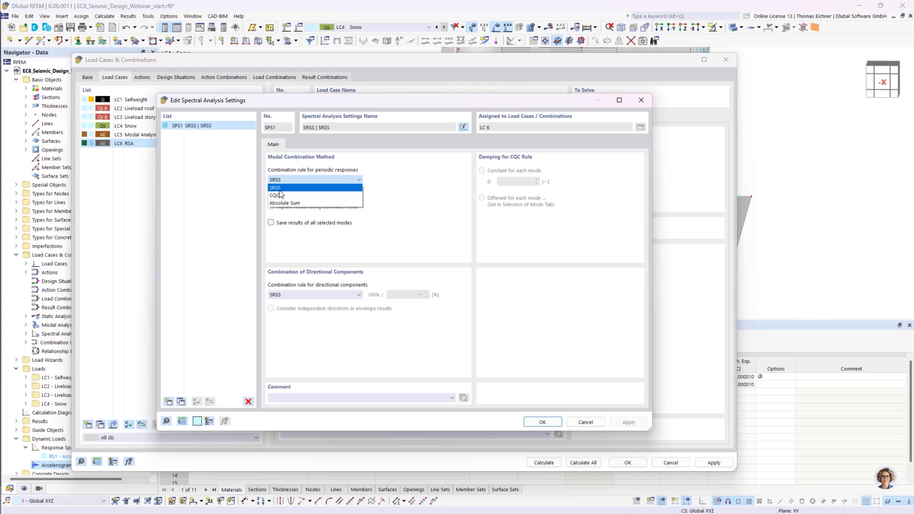
left_click(281, 190)
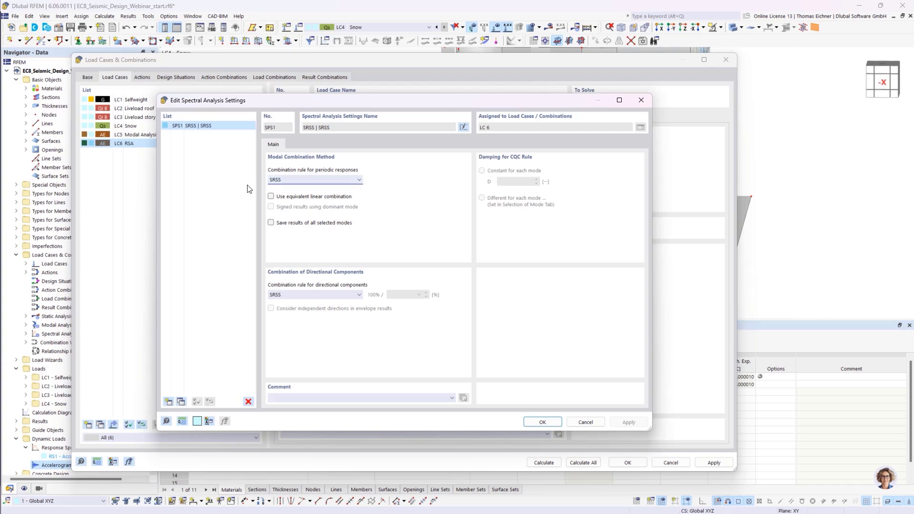
left_click(279, 180)
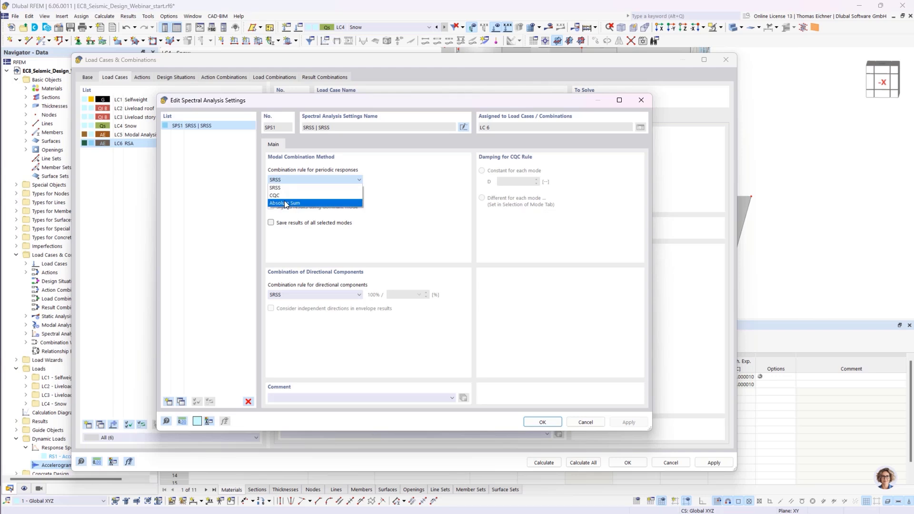
left_click(306, 181)
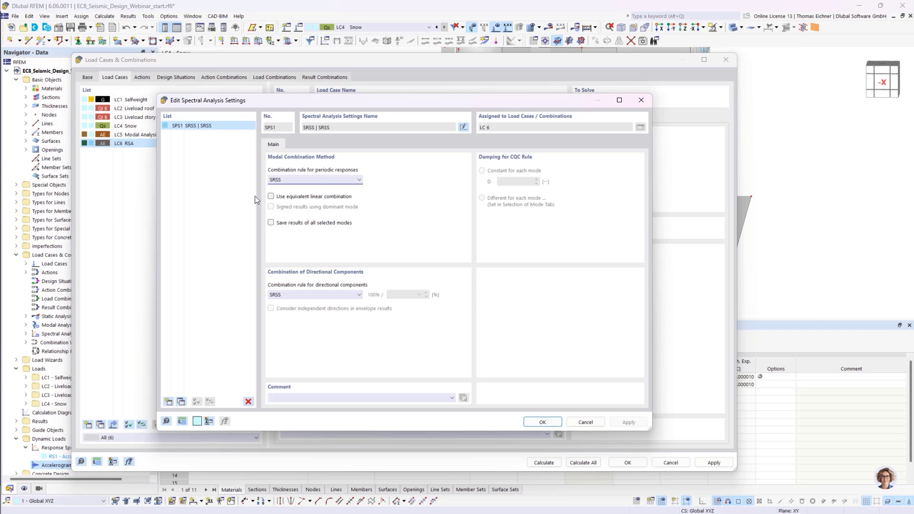
- Enable equivalent linear combination and saving results of all selected modes in SPS1
left_click(270, 196)
left_click(271, 223)
left_click(326, 224)
left_click(273, 224)
- Set the directional components combination rule to Scaled Sum with 100 % / 30 % and confirm SPS1
left_click(324, 295)
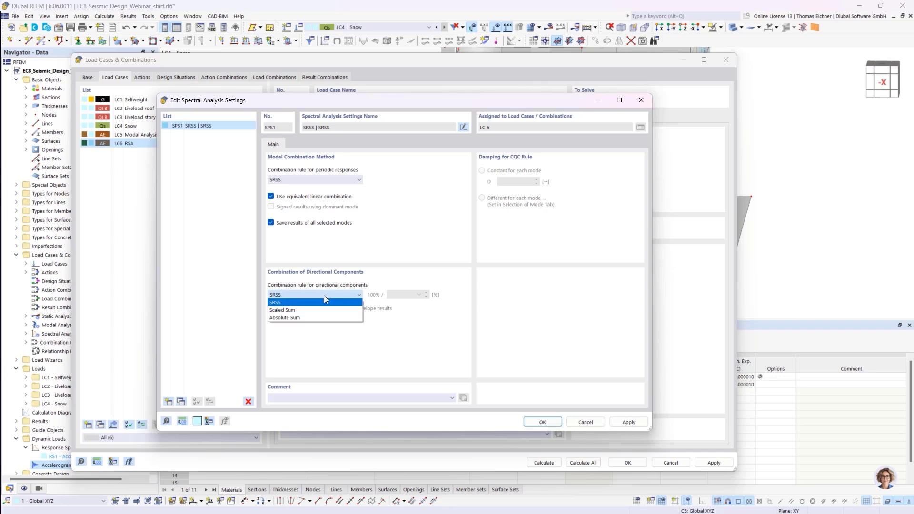
left_click(324, 296)
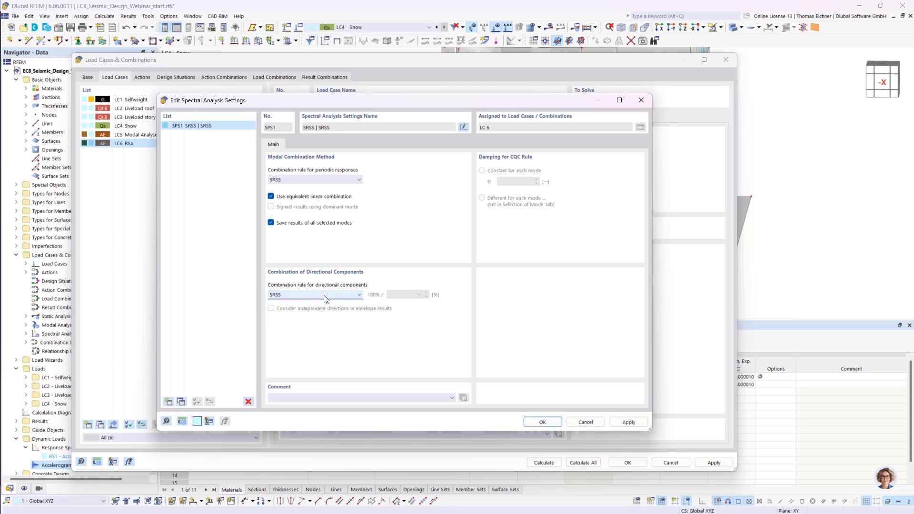
left_click(285, 297)
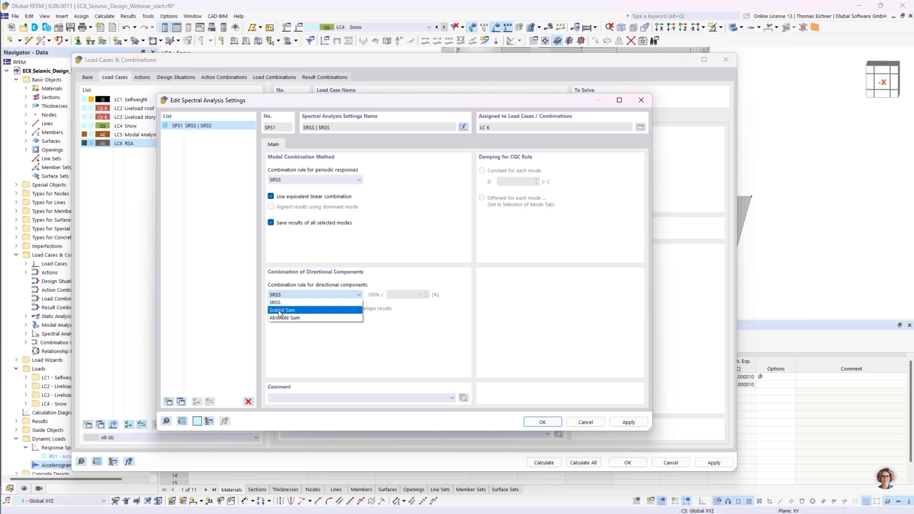
left_click(280, 311)
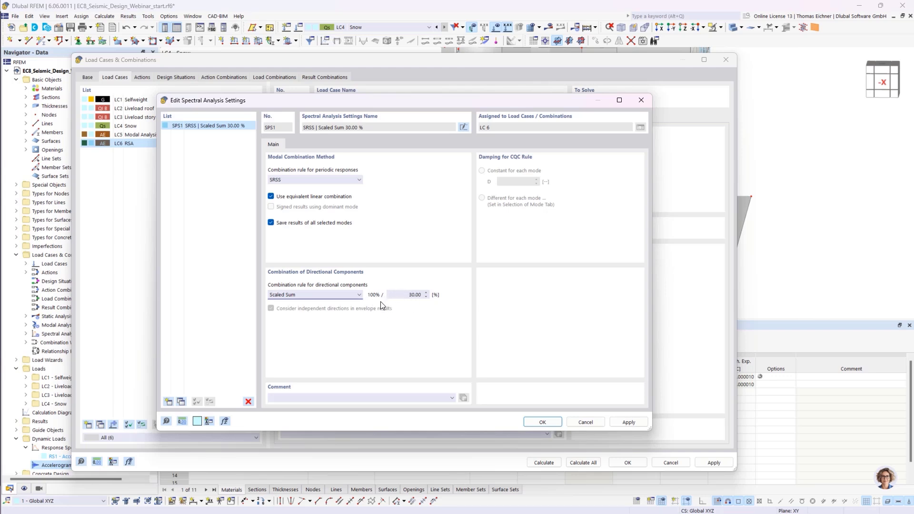
double_click(407, 300)
left_click(408, 294)
double_click(410, 295)
left_click(410, 295)
left_click(542, 422)
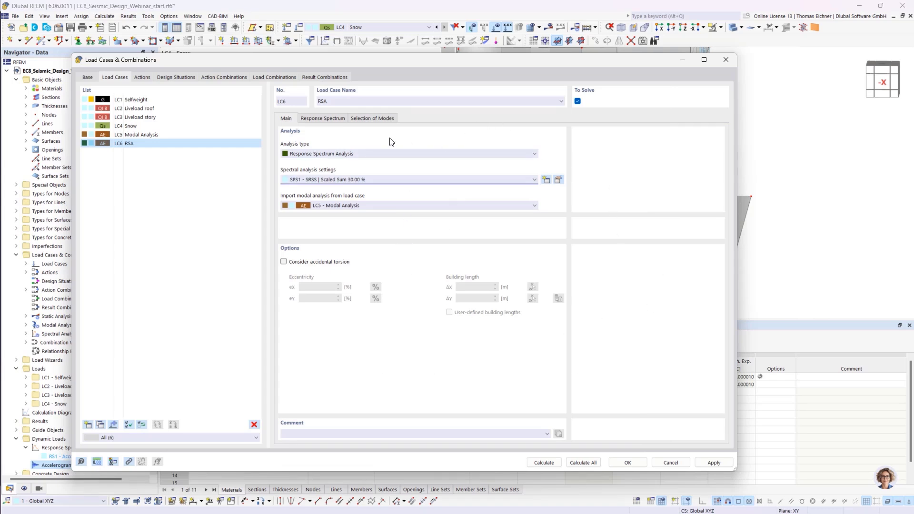
- Assign response spectrum RS1 to LC6 in the X and Y directions
left_click(334, 119)
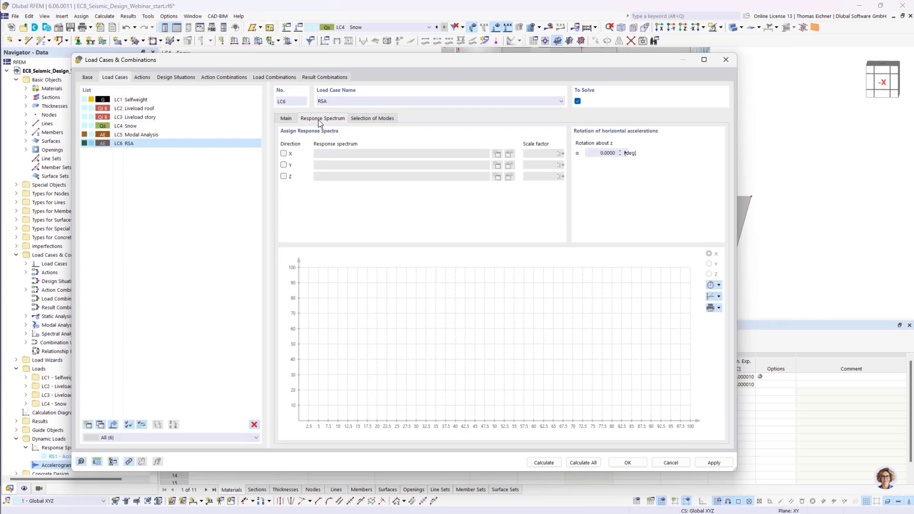
left_click(283, 153)
left_click(283, 165)
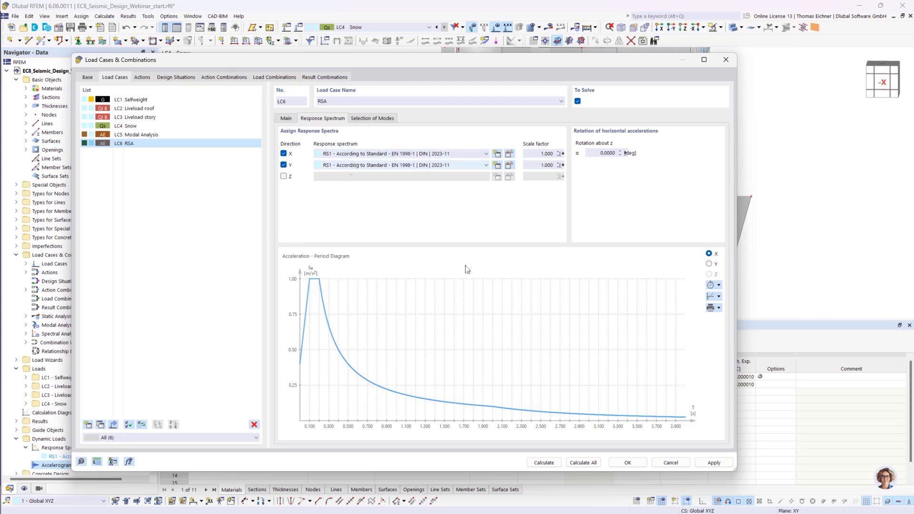
- Open response spectrum RS1 for editing and switch its definition type to User-Defined to inspect the periods and accelerations table
left_click(509, 155)
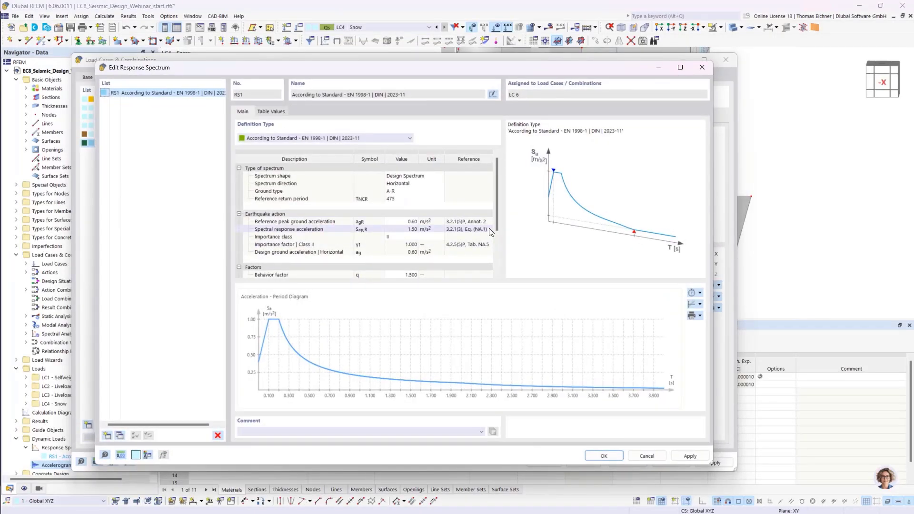
left_click(341, 138)
left_click(339, 161)
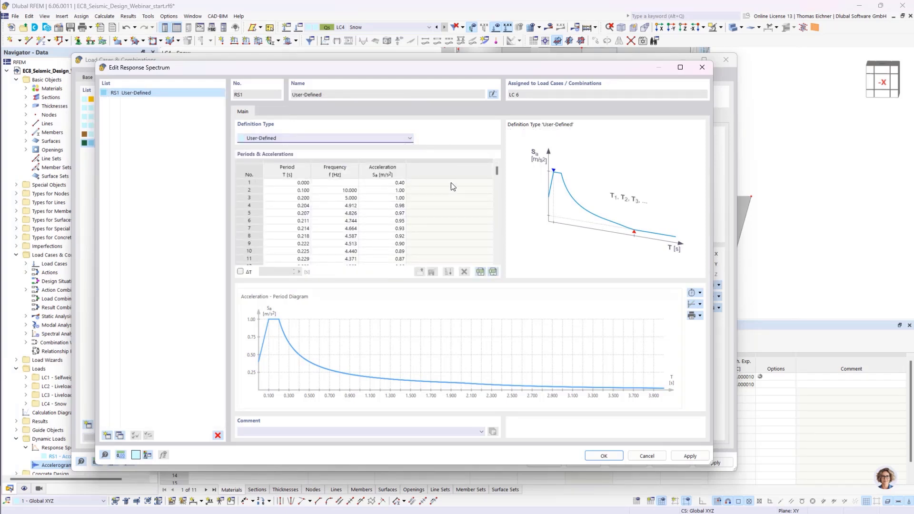
left_click(293, 138)
left_click(347, 236)
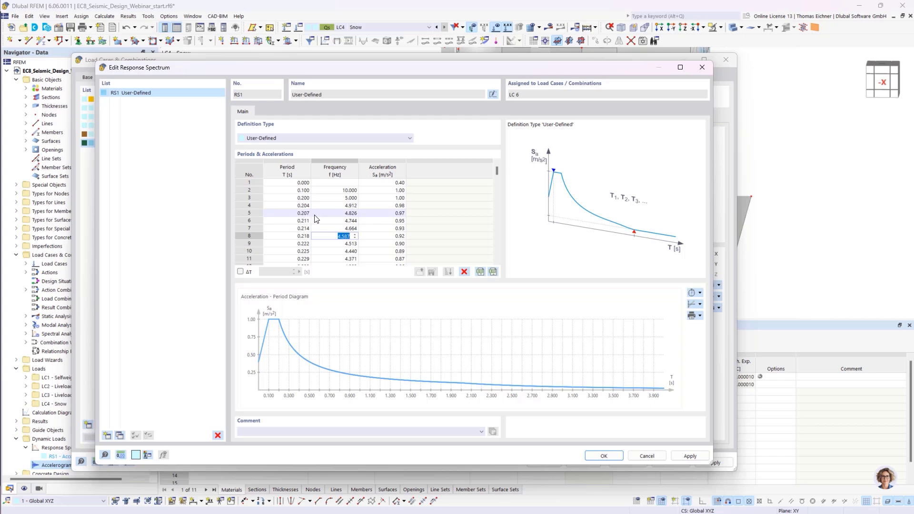
- Switch RS1's definition type to User-defined with g-factor and inspect the acceleration values
left_click(288, 139)
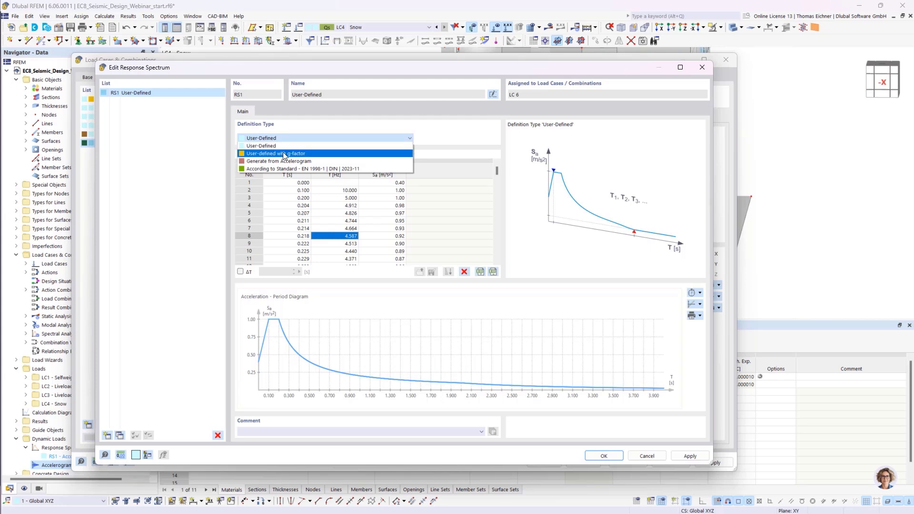
left_click(301, 154)
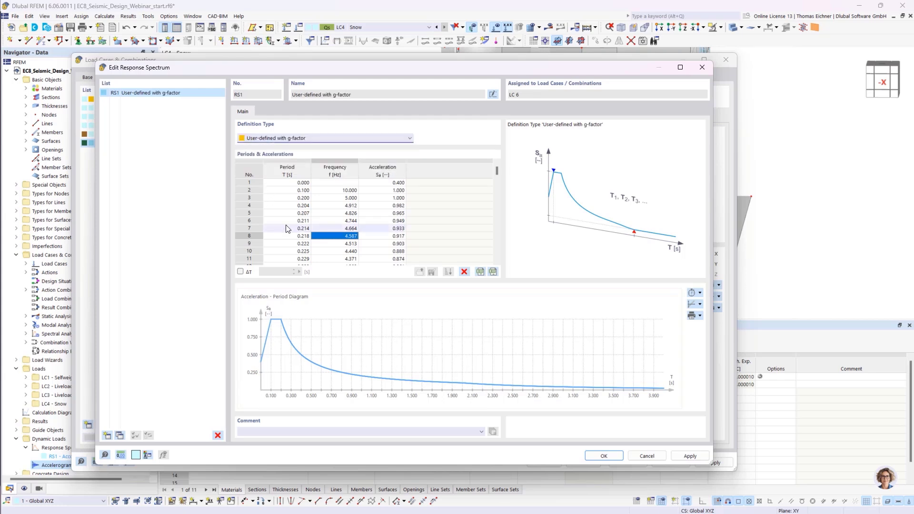
left_click(385, 183)
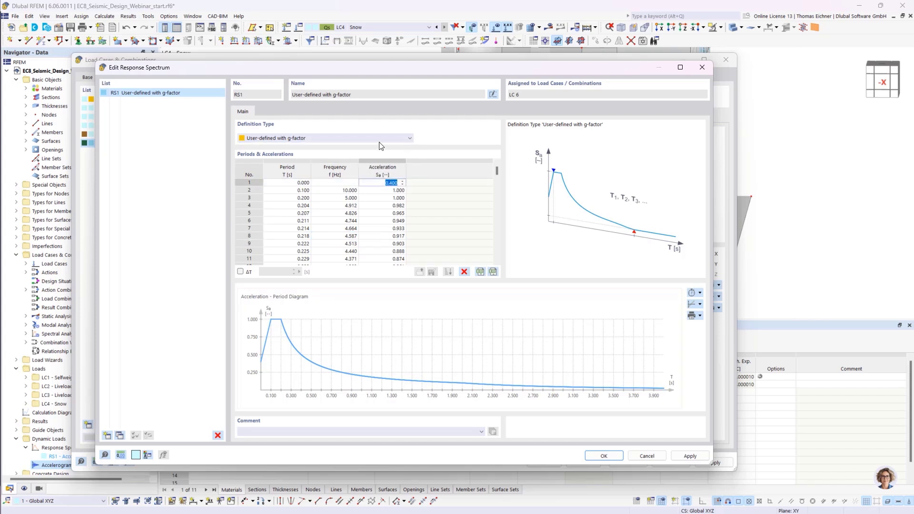
- Switch RS1's definition type to Generate from Accelerogram and examine the damping and conversion parameters
left_click(364, 138)
left_click(300, 161)
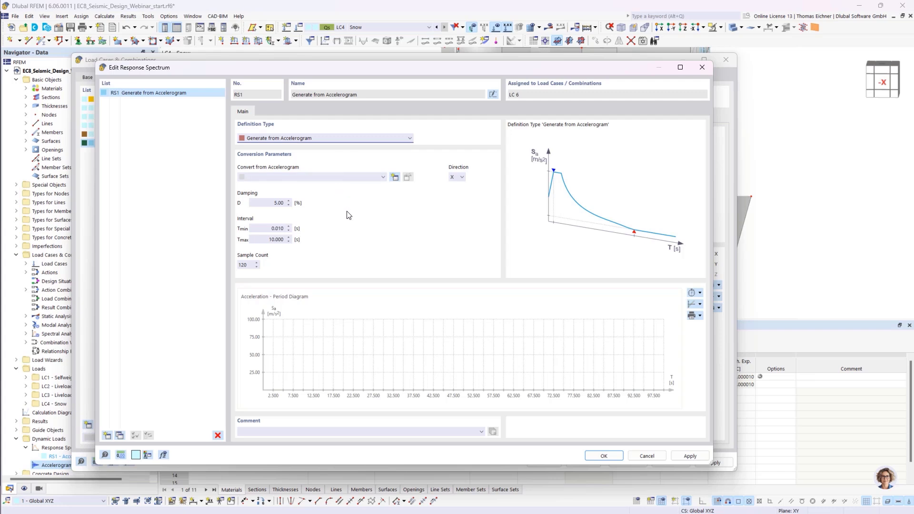
left_click(276, 203)
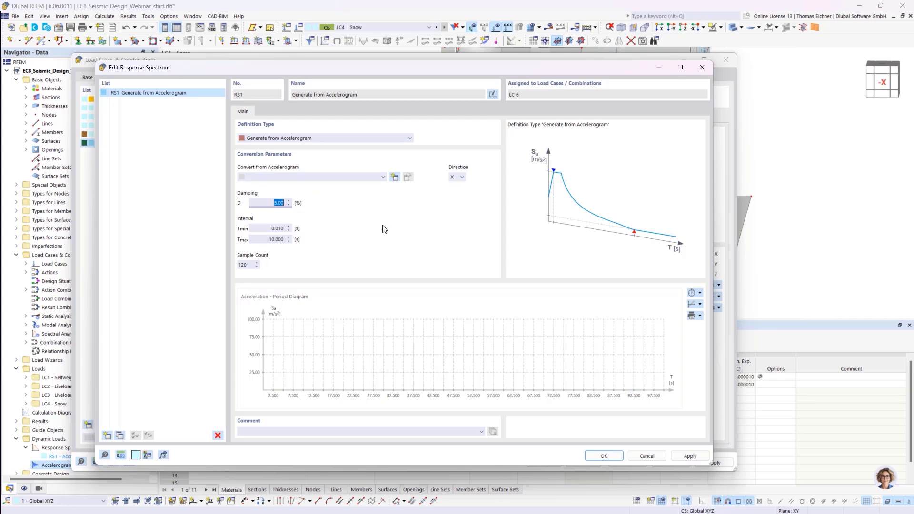
- Start a new accelerogram for the conversion, set its definition type to From Library, and open the accelerogram library
left_click(381, 178)
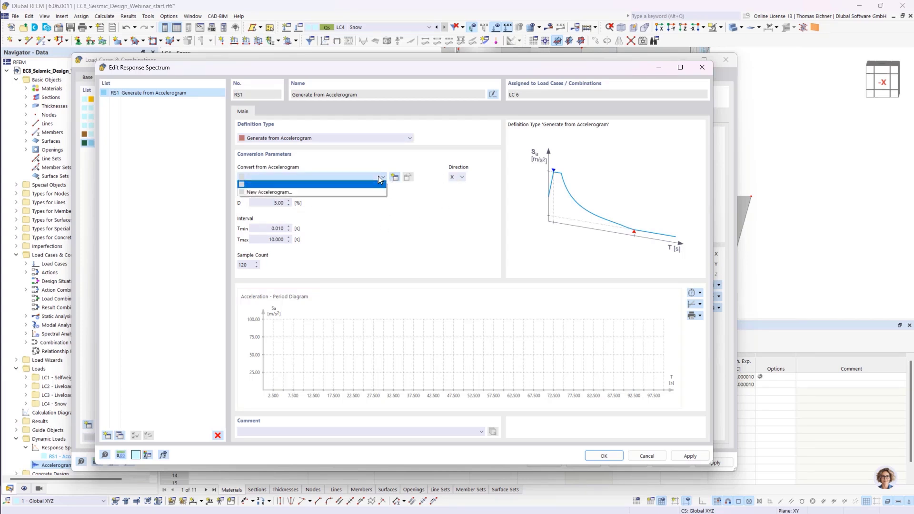
left_click(279, 192)
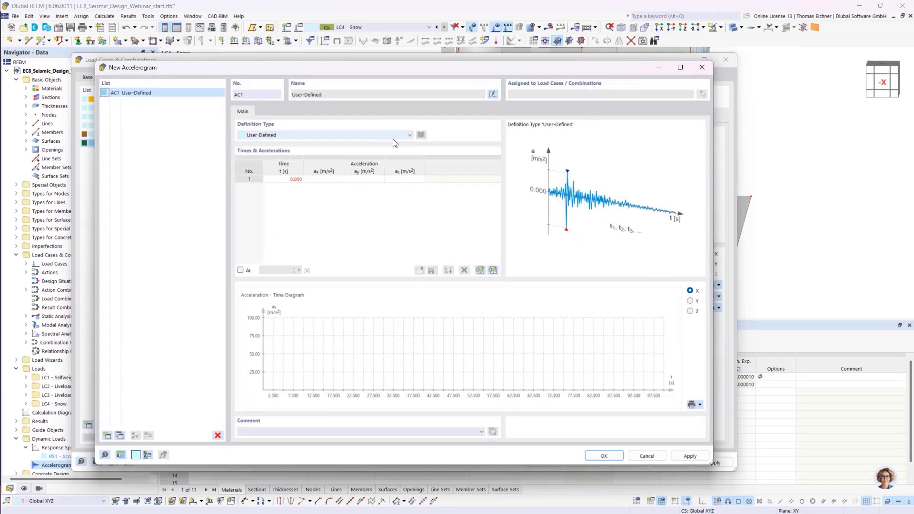
left_click(376, 135)
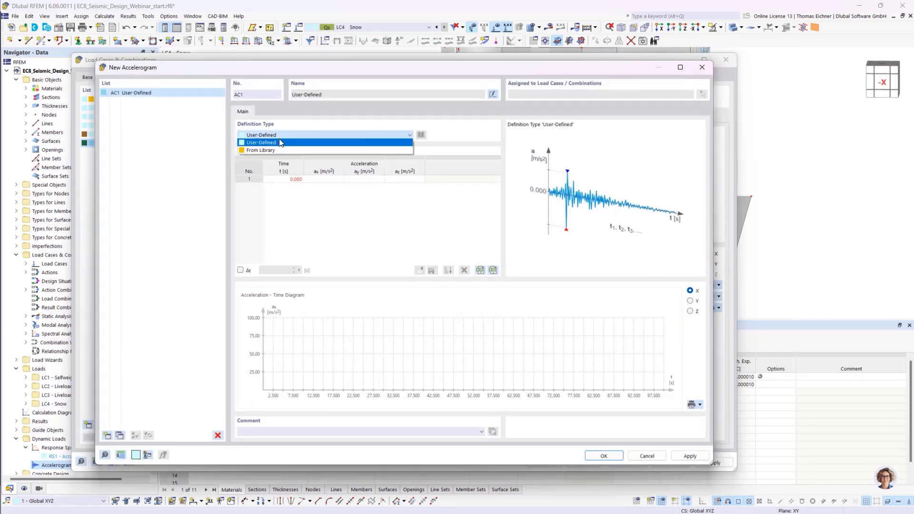
left_click(260, 148)
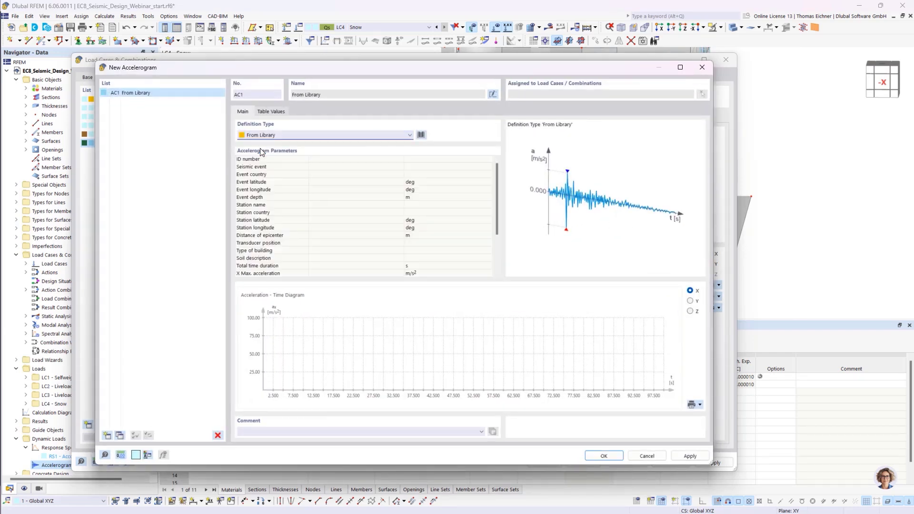
left_click(422, 136)
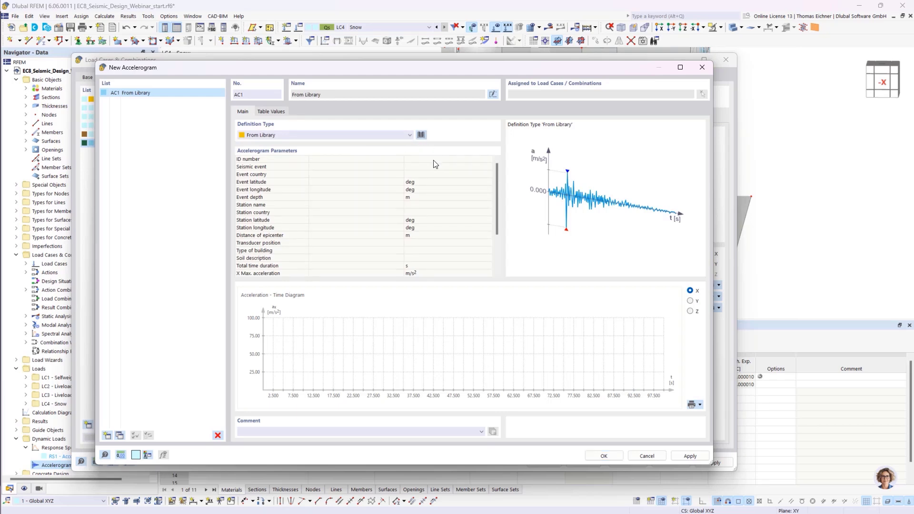
left_click(421, 136)
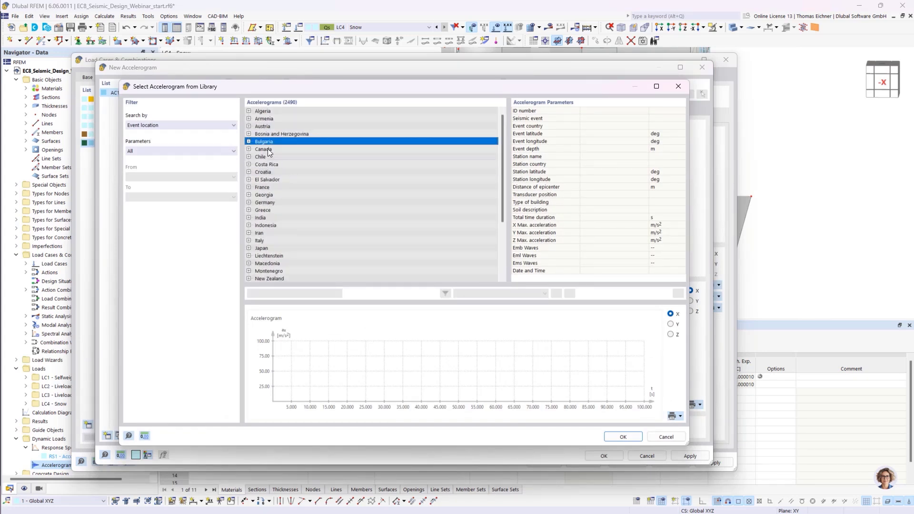
- Browse library accelerograms for Bosnia and Herzegovina and New Zealand, then close the library and new accelerogram dialogs without saving
left_click(249, 133)
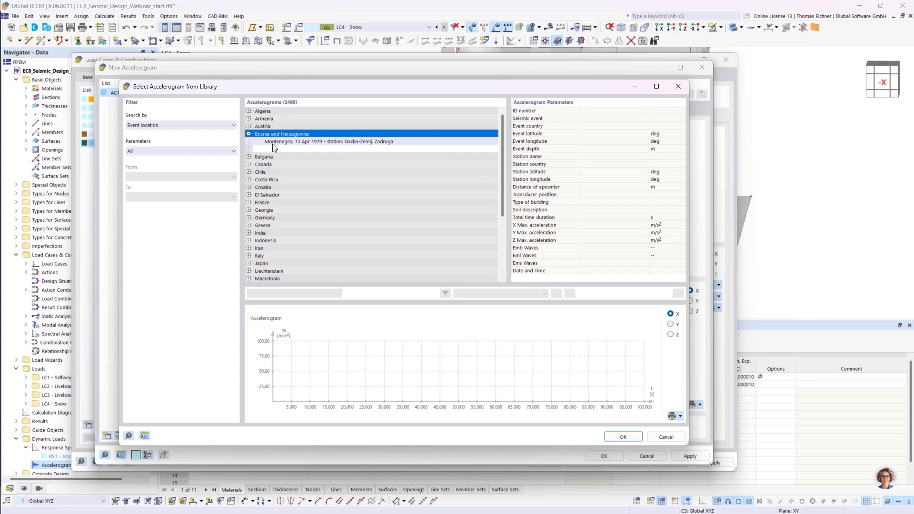
left_click(271, 142)
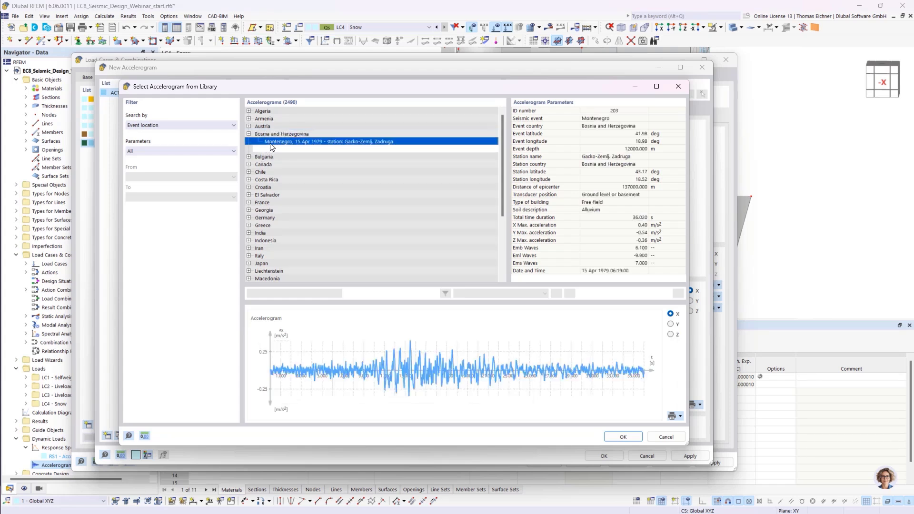
scroll(264, 184, "down", 4)
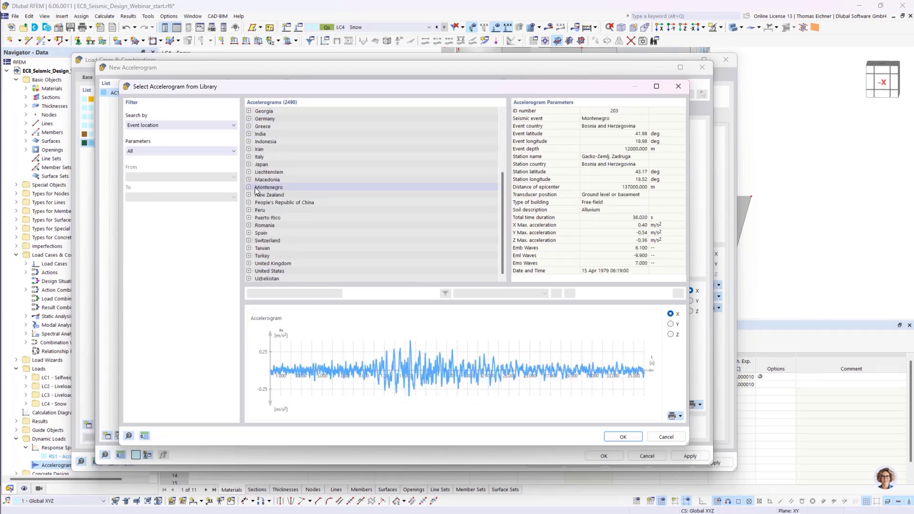
left_click(251, 196)
left_click(249, 195)
left_click(305, 210)
left_click(307, 226)
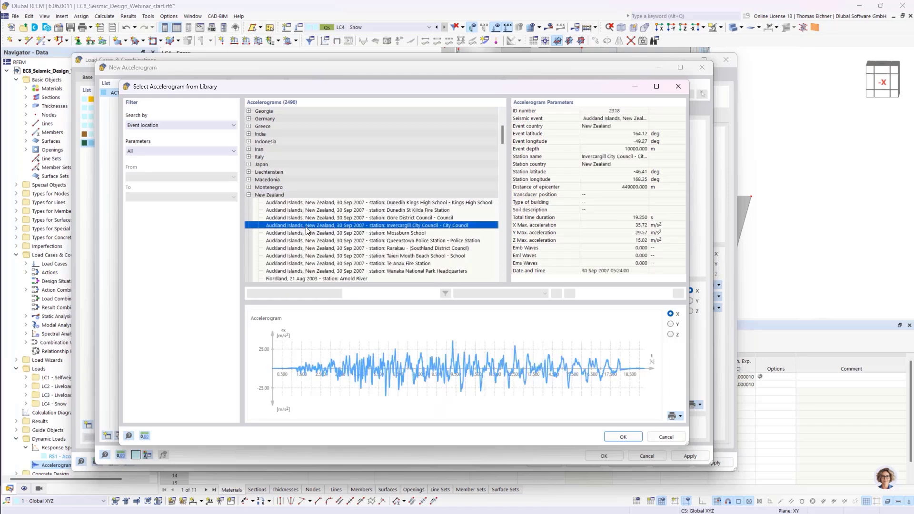
left_click(307, 241)
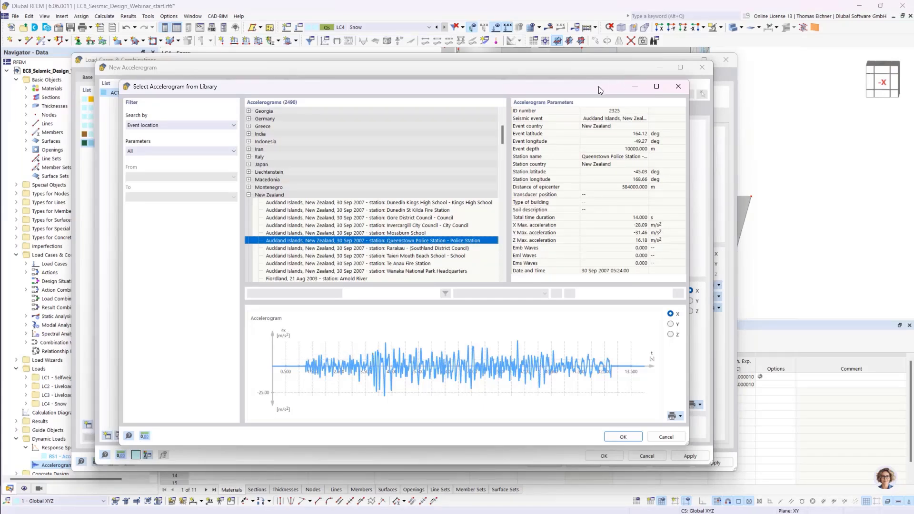
left_click(638, 84)
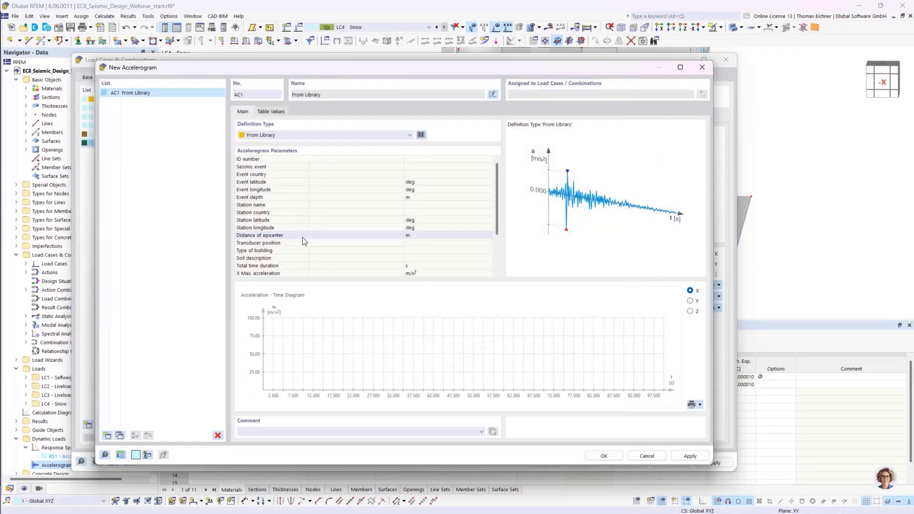
left_click_drag(216, 72, 208, 75)
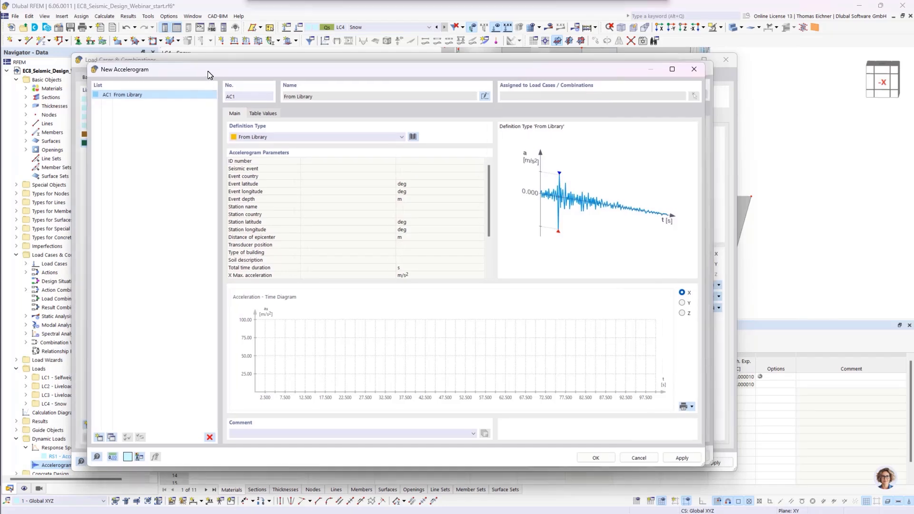
left_click(693, 69)
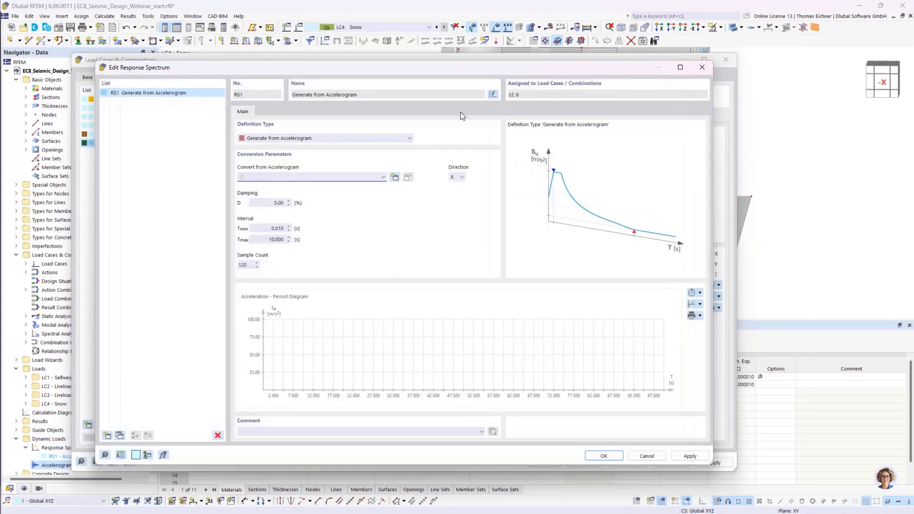
- Set RS1's definition type back to According to Standard - EN 1998-1 | DIN | 2023-11 with Design Spectrum as spectrum shape
left_click(335, 139)
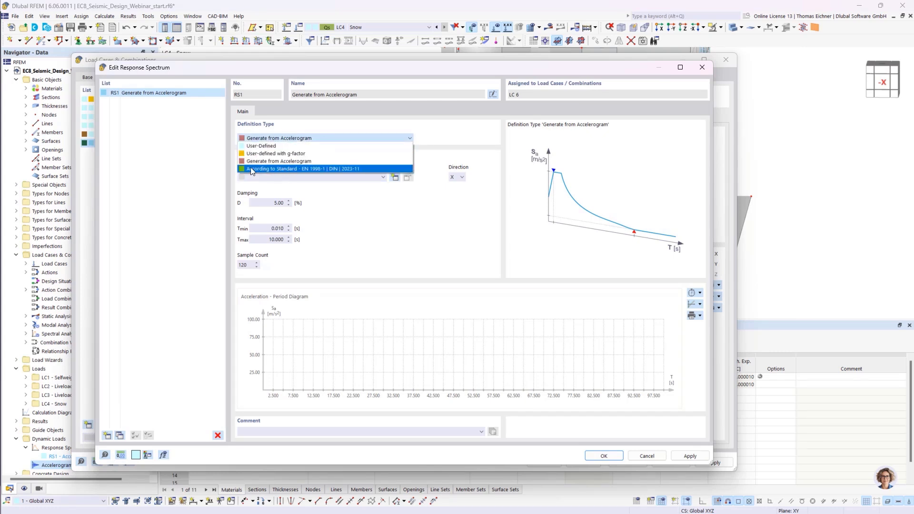
left_click(315, 169)
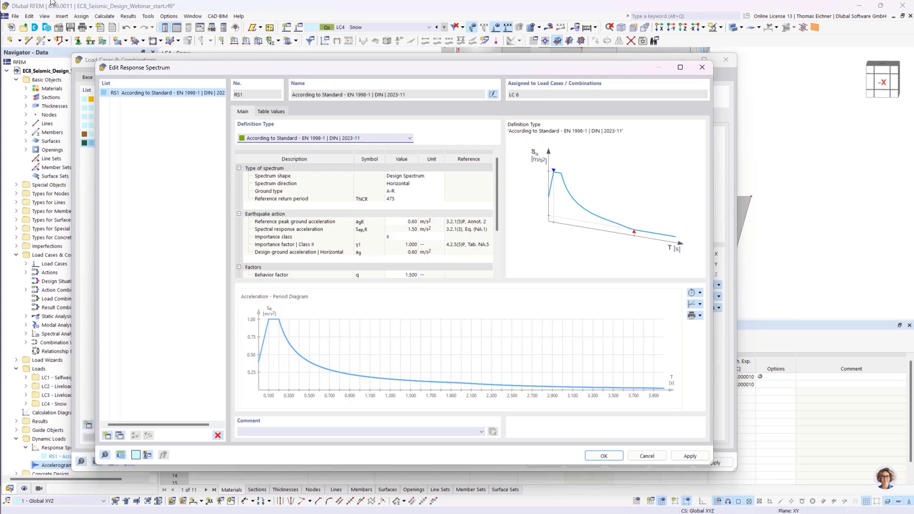
left_click(423, 176)
left_click(426, 176)
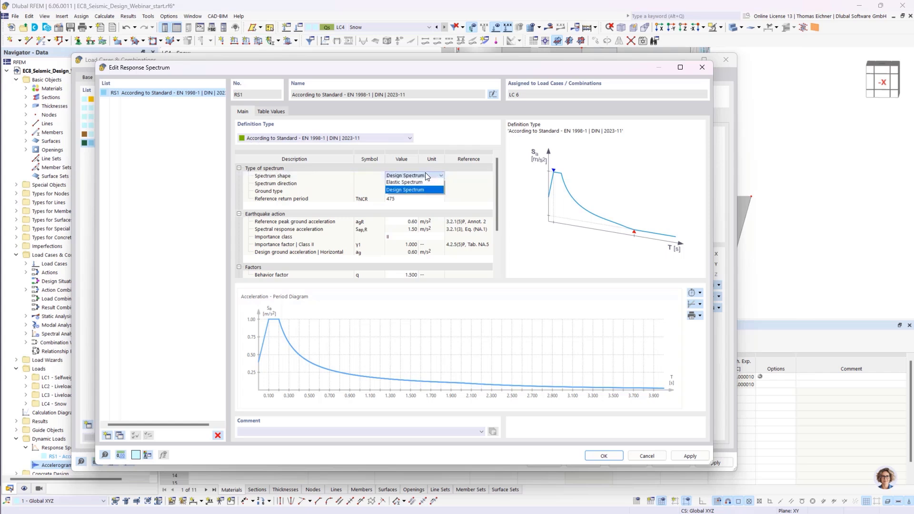
left_click(426, 175)
left_click_drag(497, 184, 498, 199)
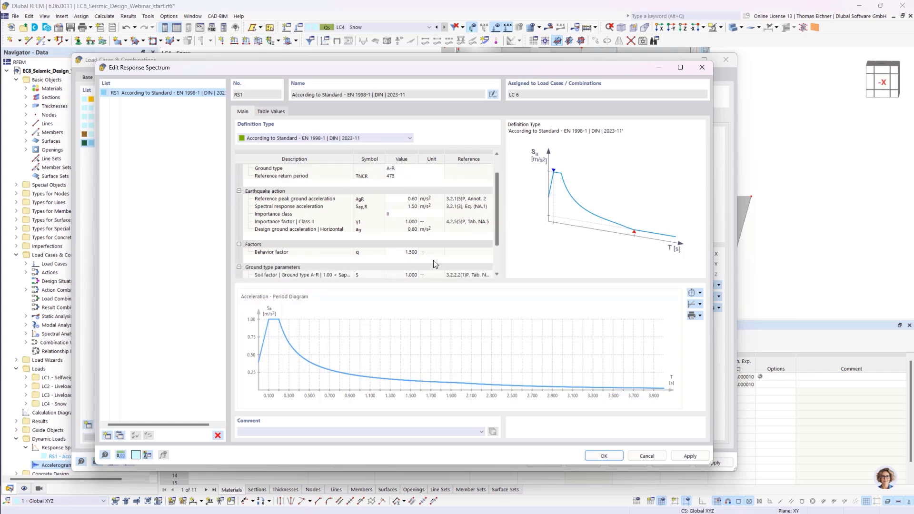
- Review RS1's behavior factor and ground type parameters in the standard spectrum table
left_click(431, 253)
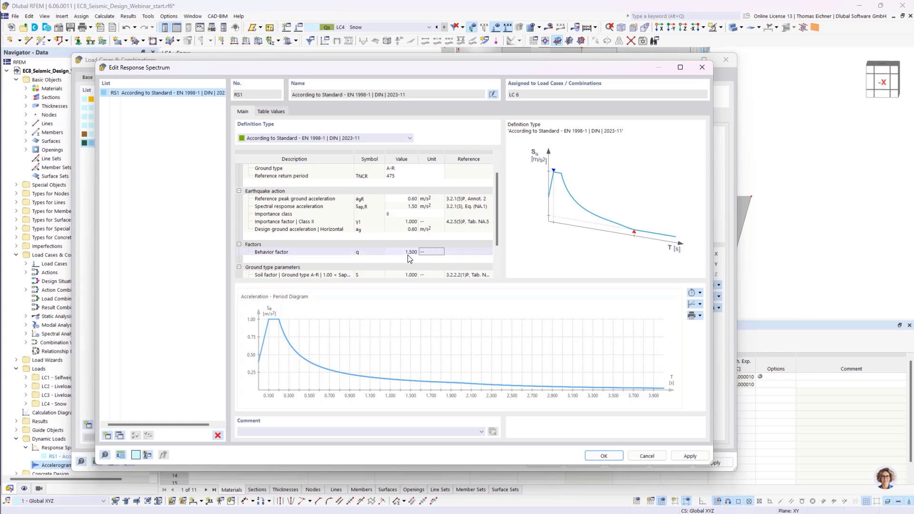
left_click(393, 252)
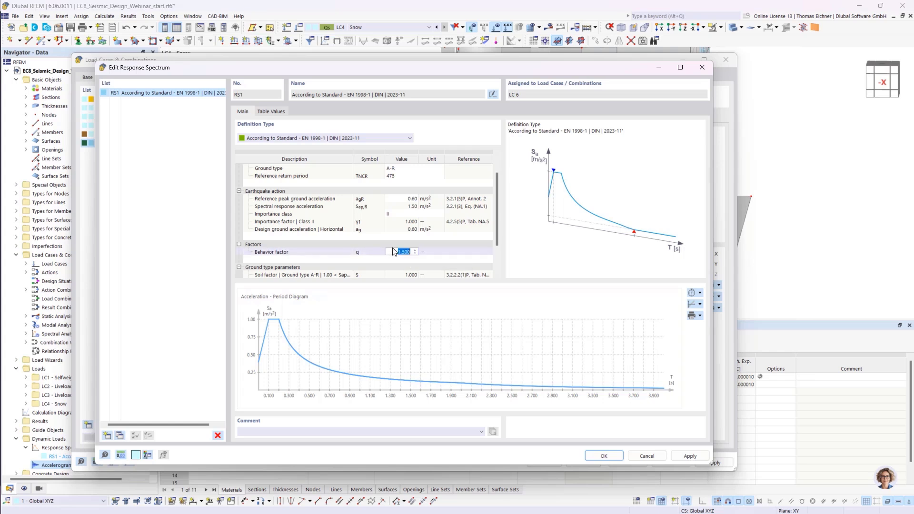
left_click(420, 252)
scroll(418, 252, "up", 1)
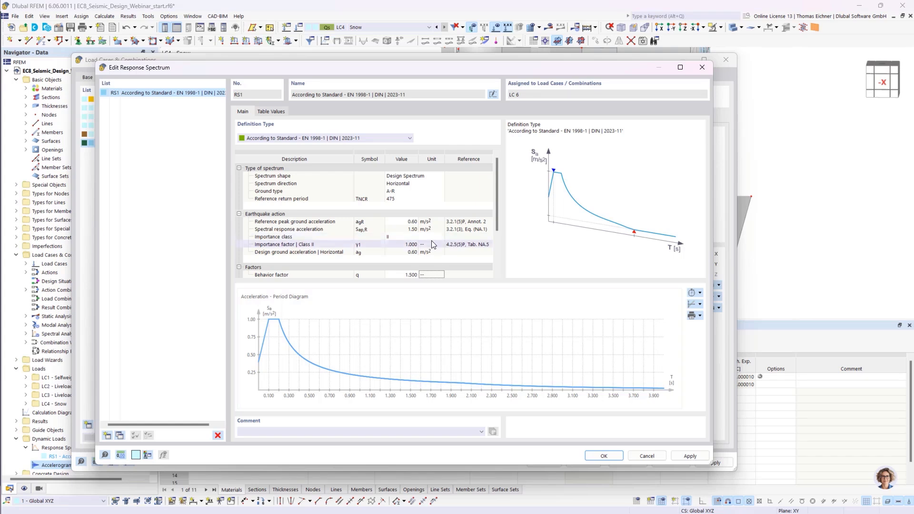
scroll(439, 232, "down", 3)
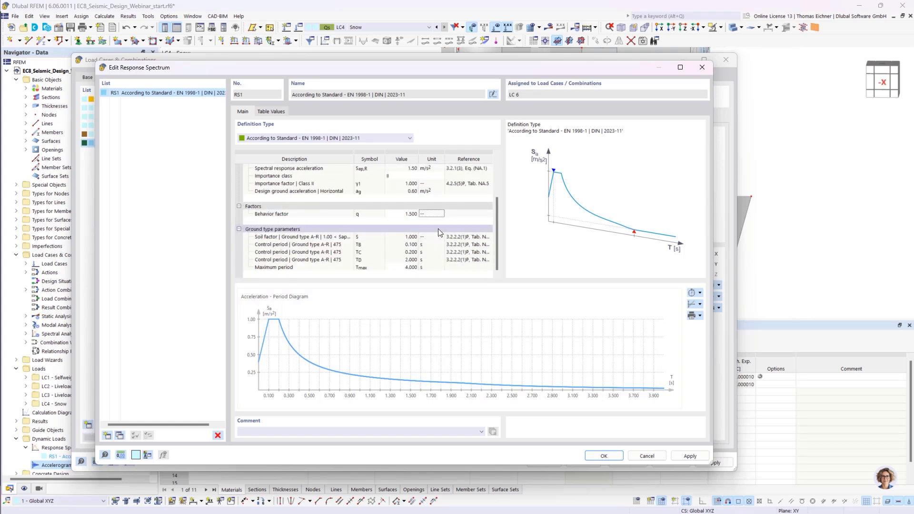
scroll(439, 232, "up", 3)
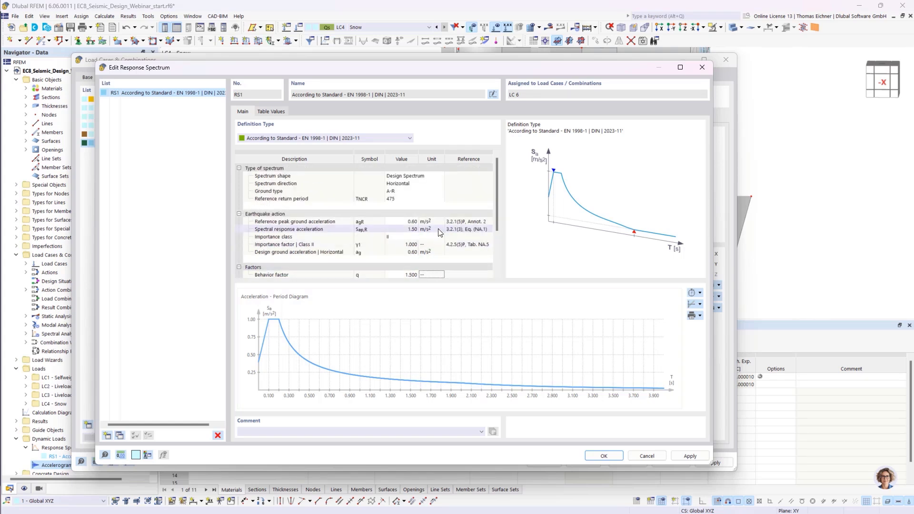
- Review RS1's ground type, importance class and reference peak ground acceleration settings
left_click(397, 192)
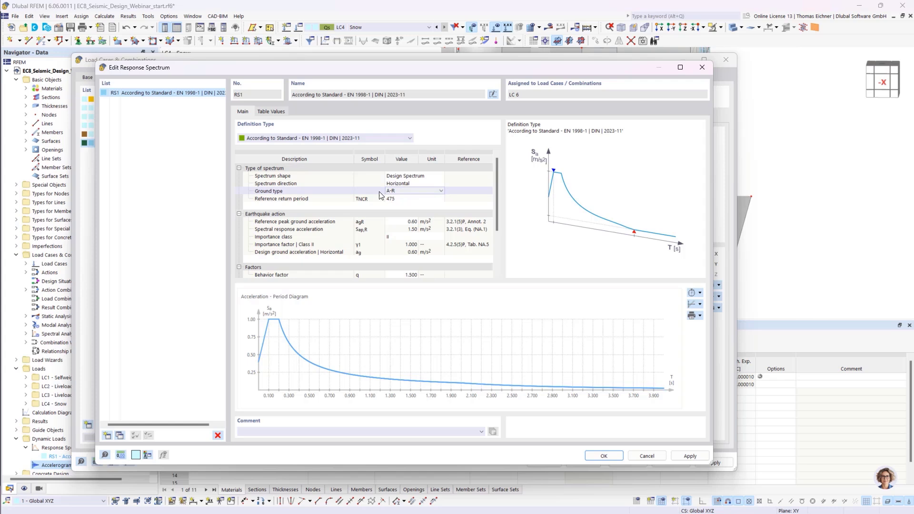
left_click(404, 236)
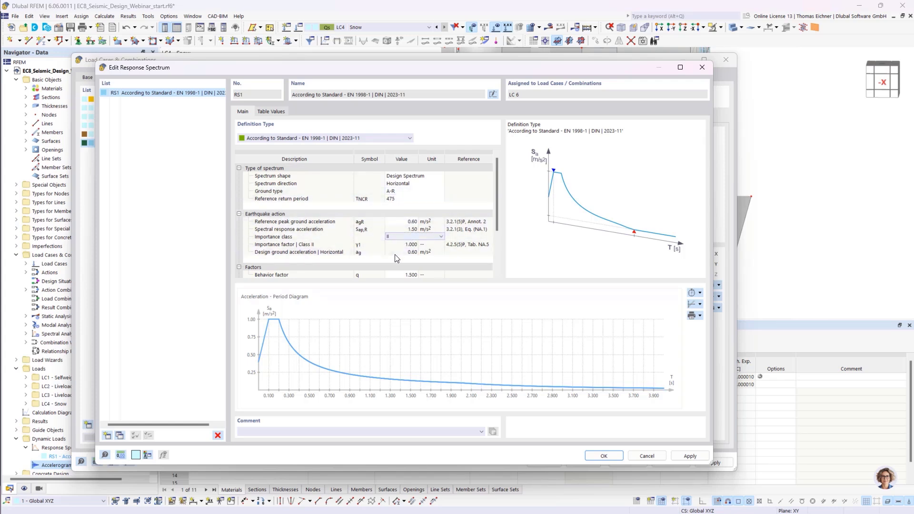
left_click(400, 222)
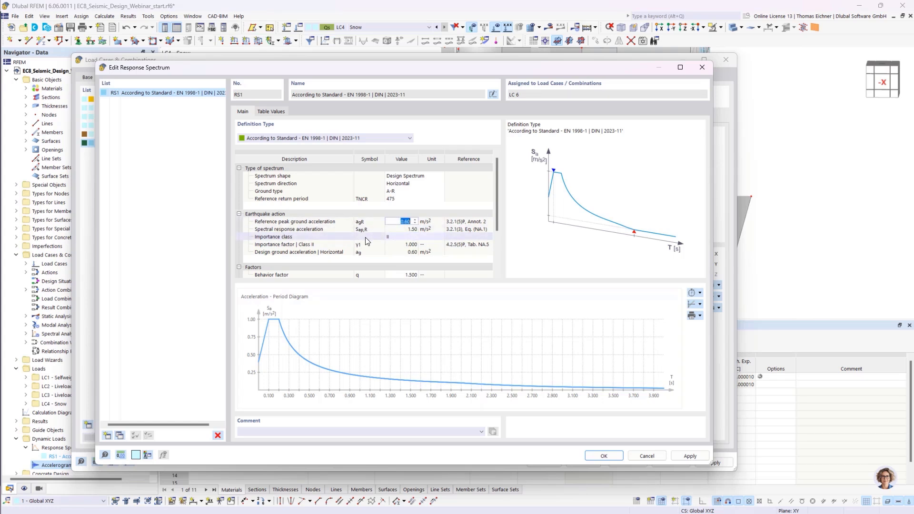
left_click(392, 237)
left_click(430, 237)
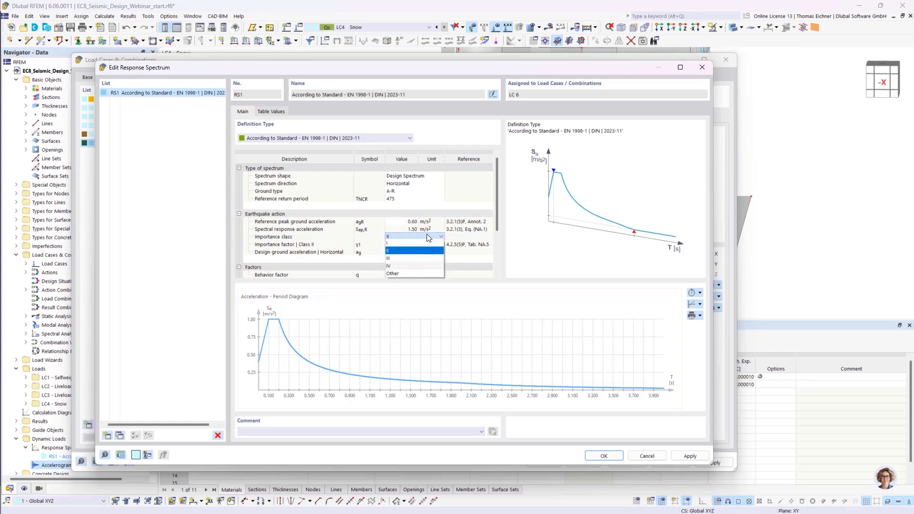
left_click(396, 237)
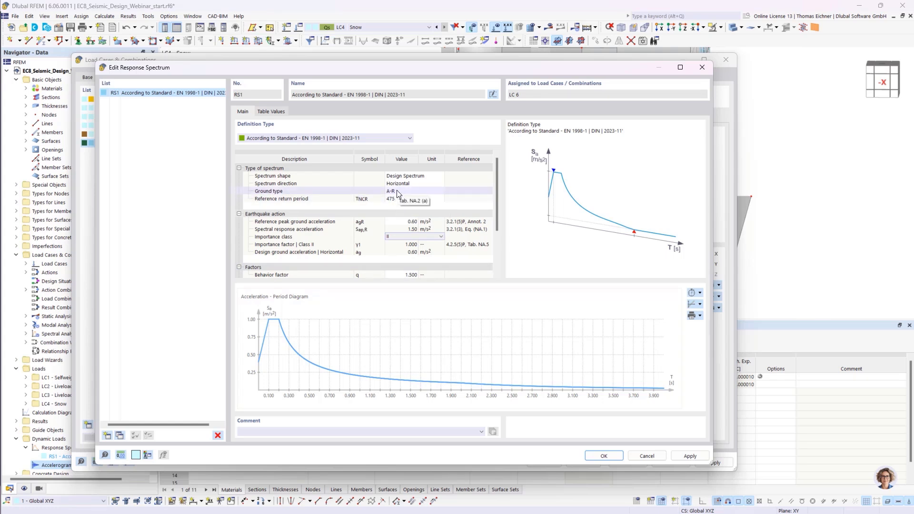
left_click(405, 221)
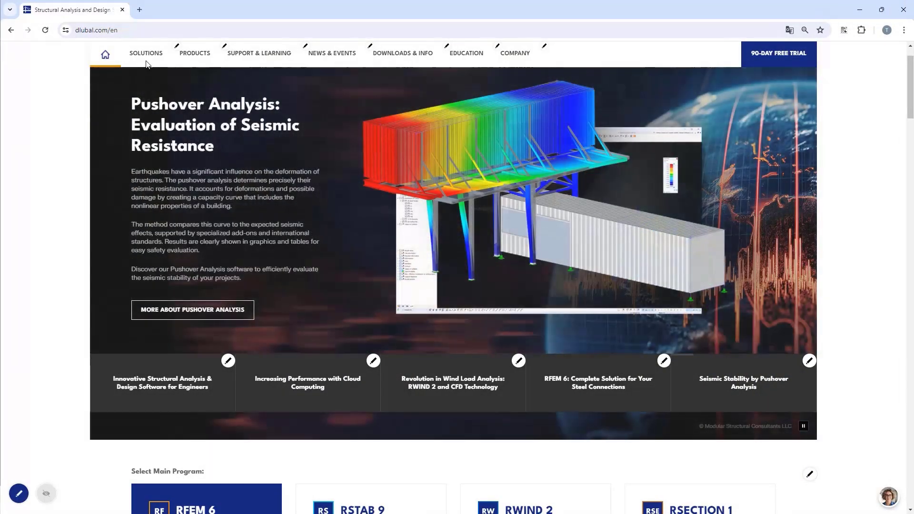
- Open the Snow Load, Wind Speed, and Seismic Load Maps page from the website's online services
left_click(148, 54)
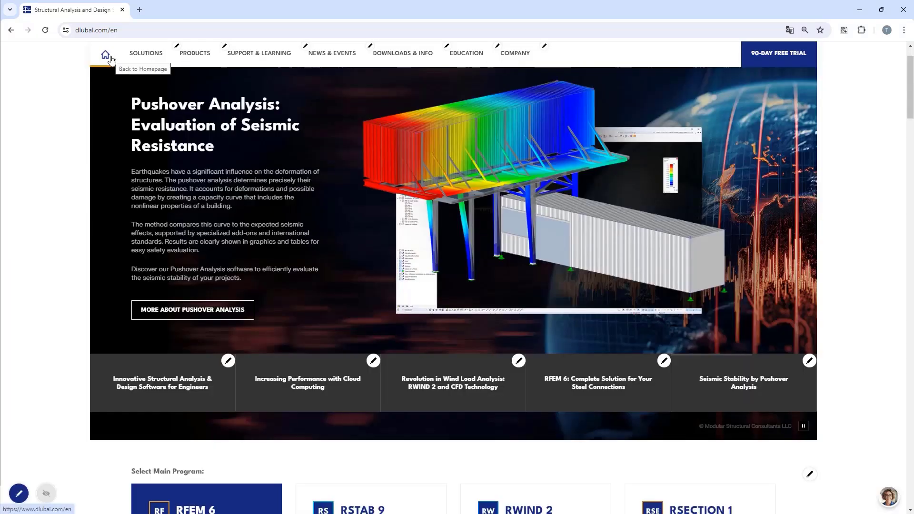
mouse_move(138, 60)
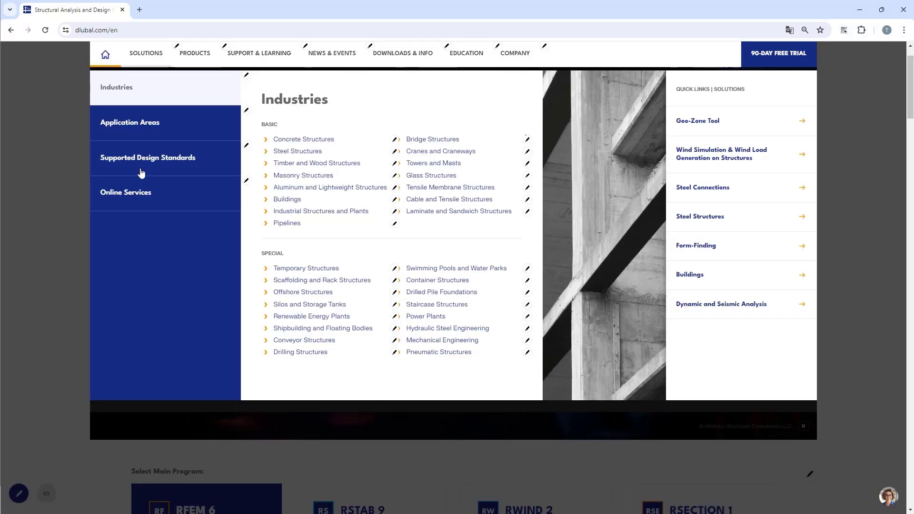
mouse_move(139, 196)
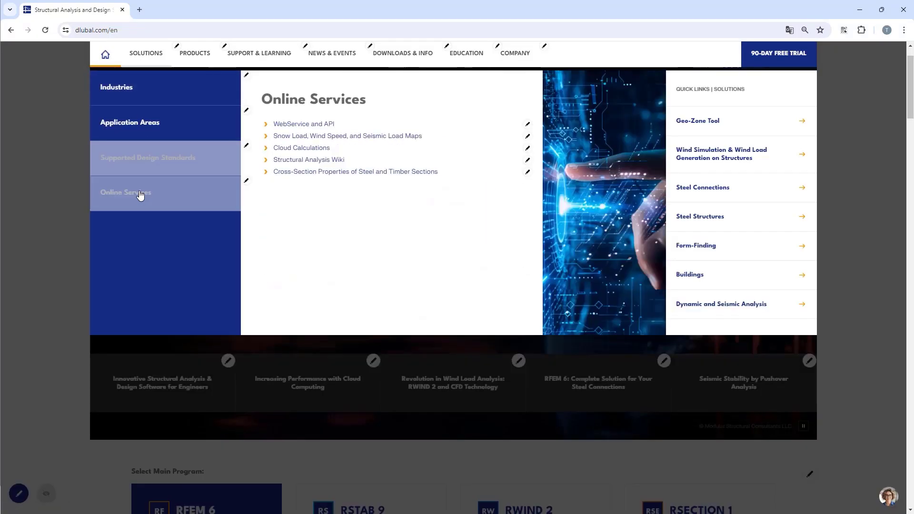
left_click(306, 136)
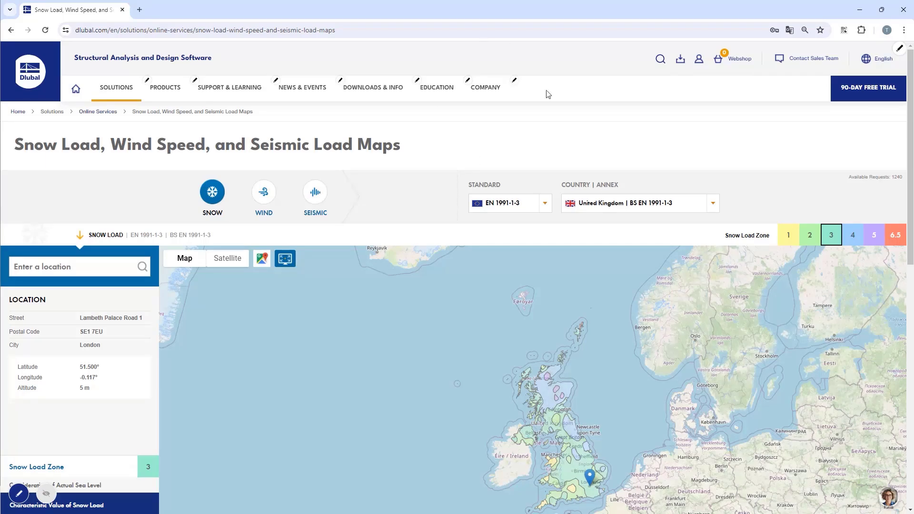
- Set the country annex of the load map to Germany | DIN EN 1991-1-3
scroll(552, 124, "down", 1)
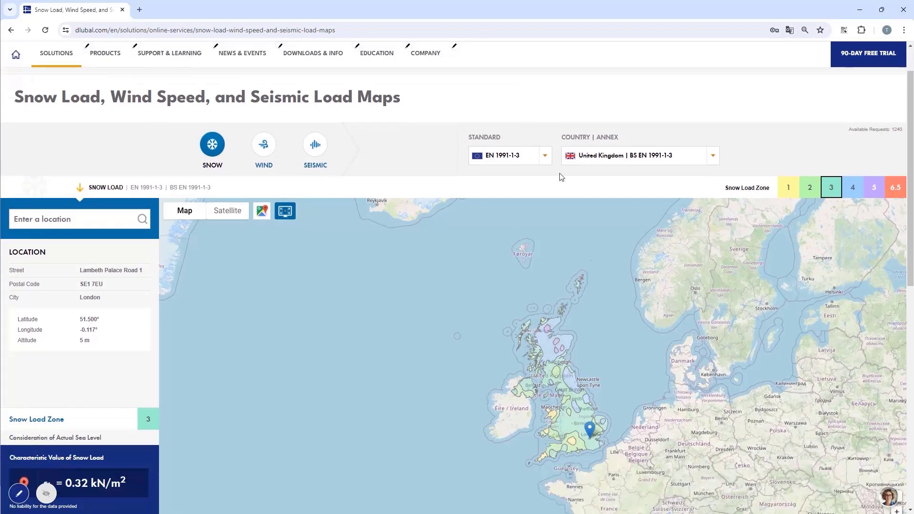
left_click(608, 161)
scroll(611, 221, "up", 3)
scroll(611, 222, "up", 2)
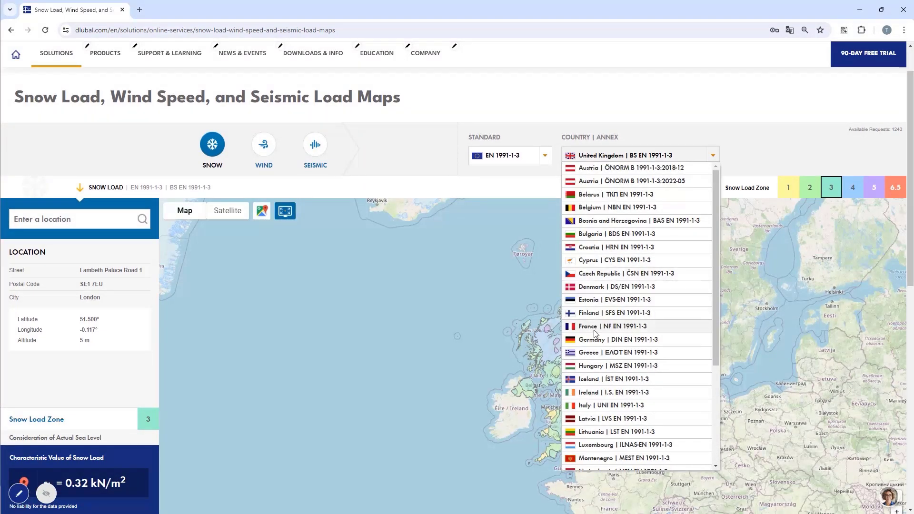
left_click(641, 340)
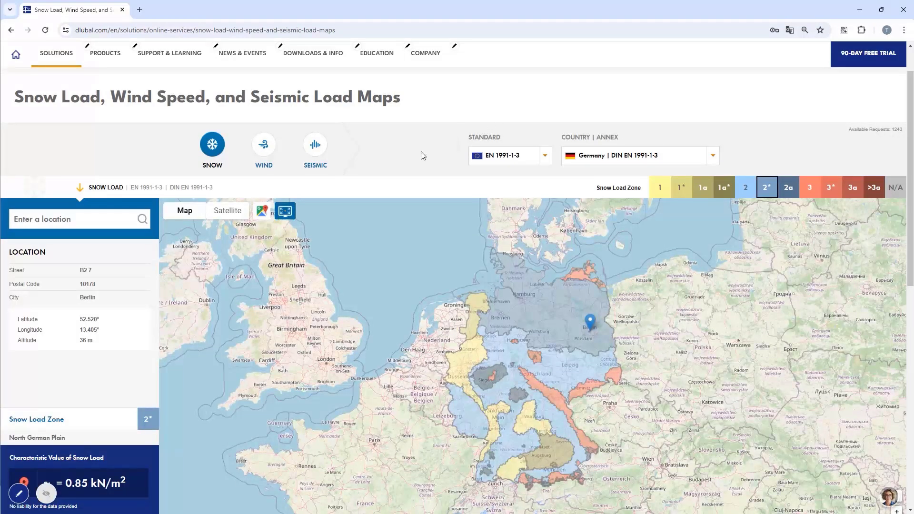
- Switch to the seismic load map and review the return period map options, leaving 475 years
left_click(315, 145)
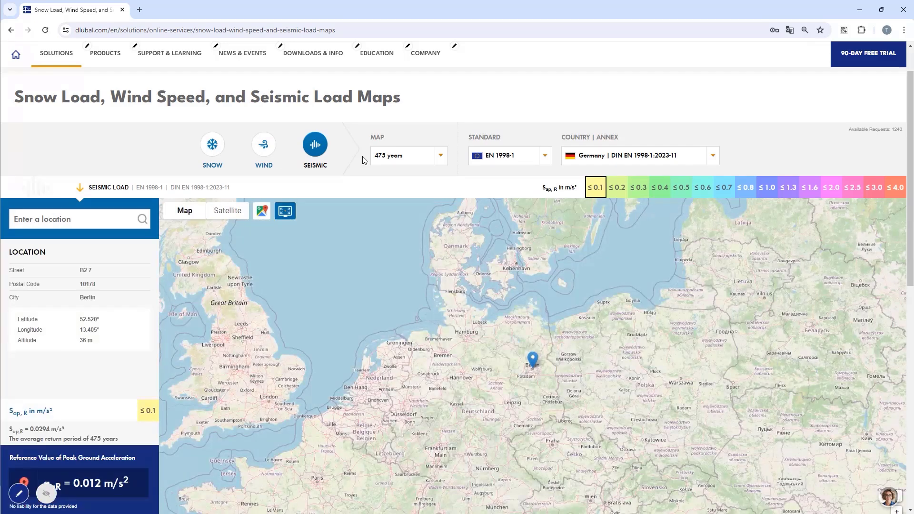
left_click(398, 158)
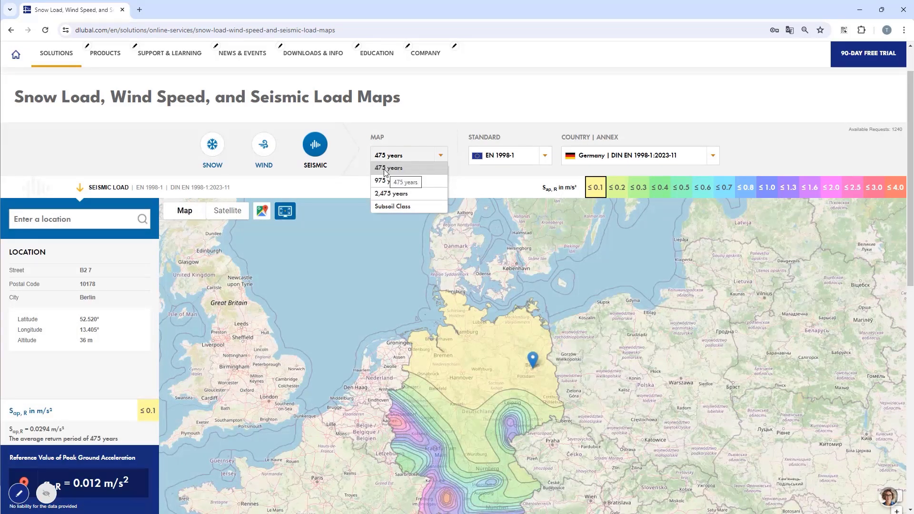
left_click(414, 137)
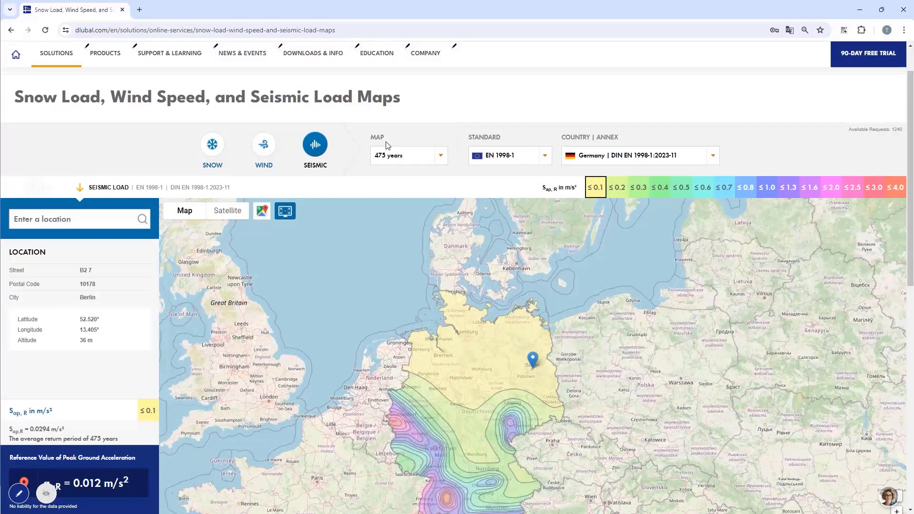
- Zoom into southern Germany and pick a location near Ingolstadt on the seismic map
scroll(388, 148, "down", 1)
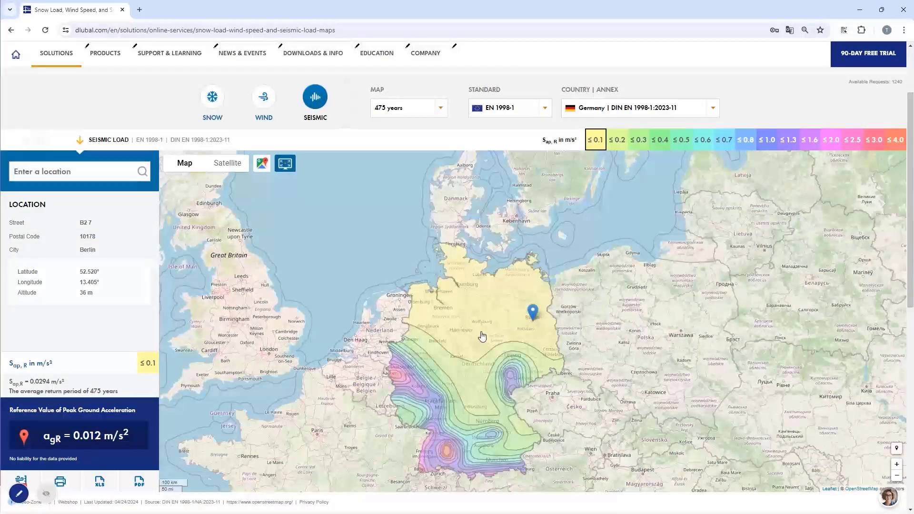
scroll(490, 376, "up", 4)
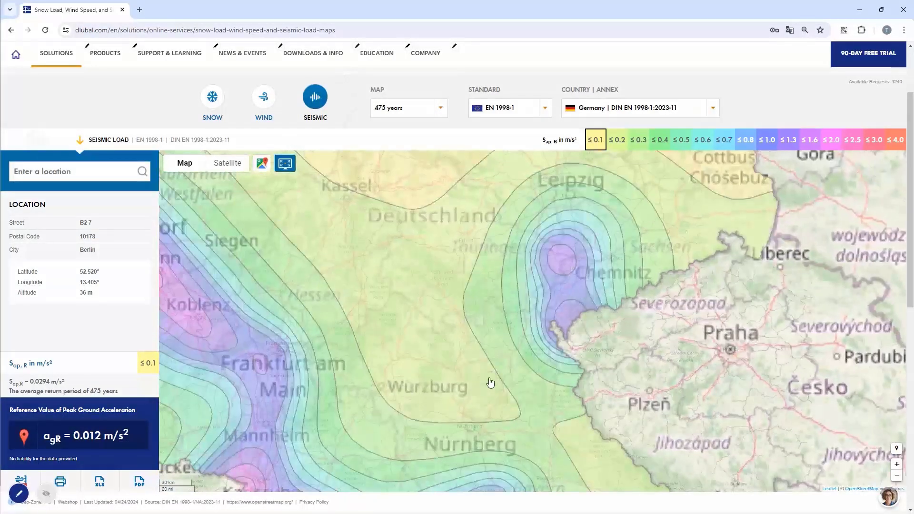
left_click_drag(490, 382, 500, 198)
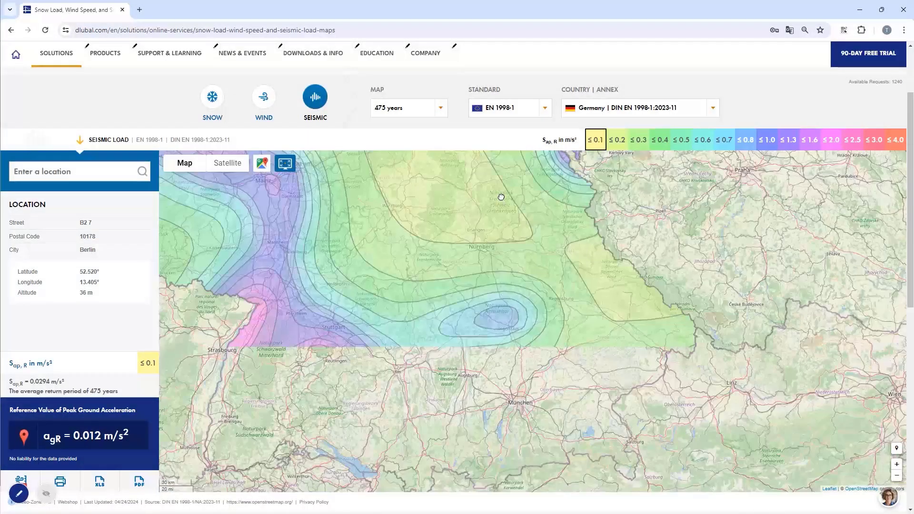
scroll(506, 343, "up", 2)
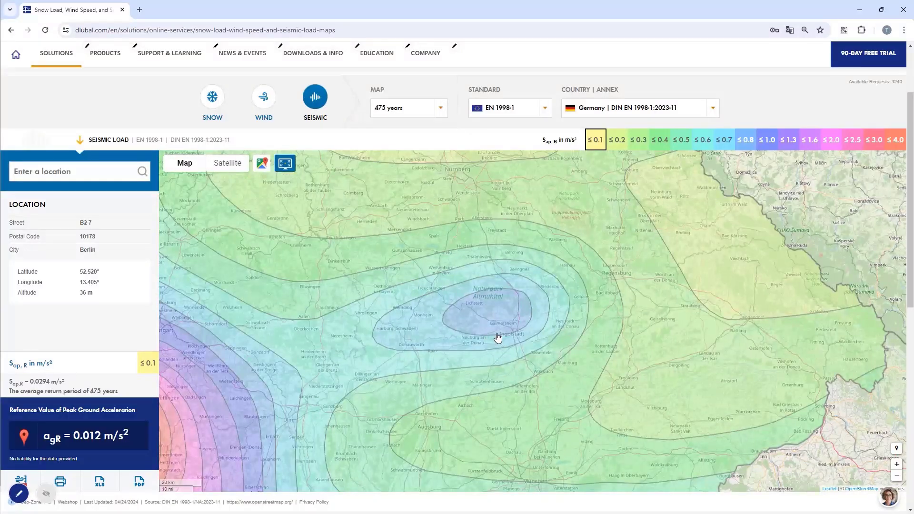
scroll(498, 335, "up", 4)
scroll(502, 332, "down", 3)
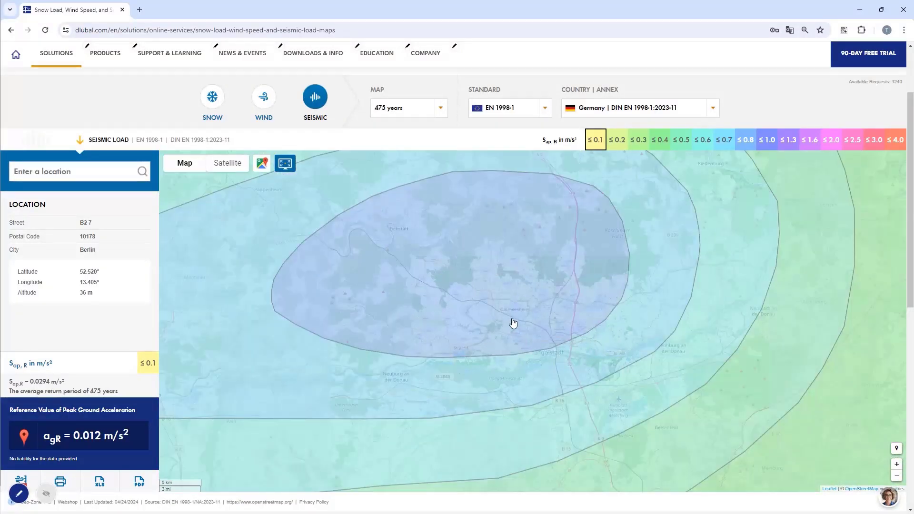
left_click(512, 314)
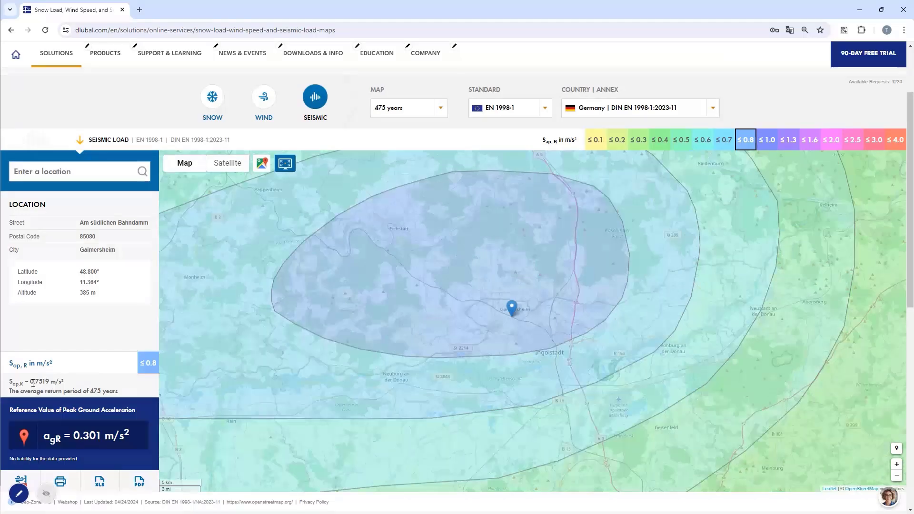
- Move the map to the high-seismicity zone in the Swabian Alb and pick points near its centre
scroll(438, 293, "down", 2)
scroll(439, 292, "down", 2)
left_click_drag(406, 304, 476, 277)
scroll(474, 280, "up", 3)
left_click_drag(506, 231, 477, 255)
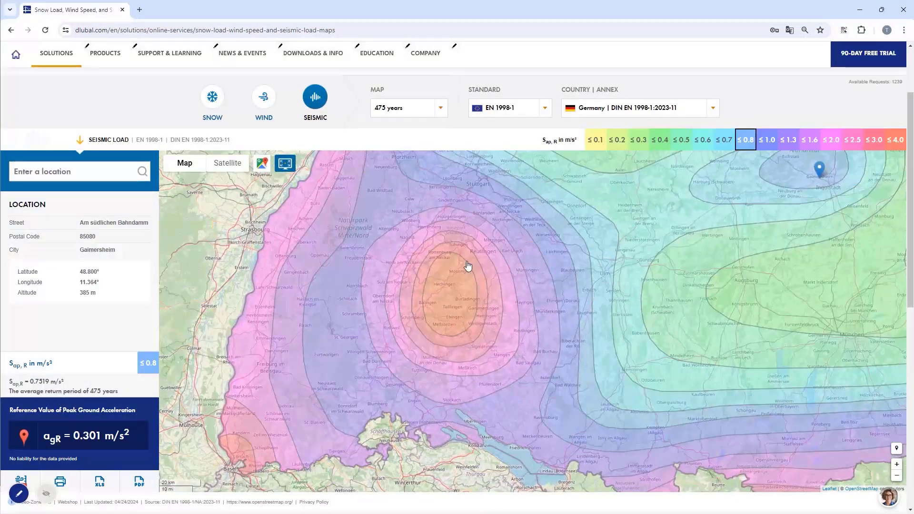
left_click(446, 299)
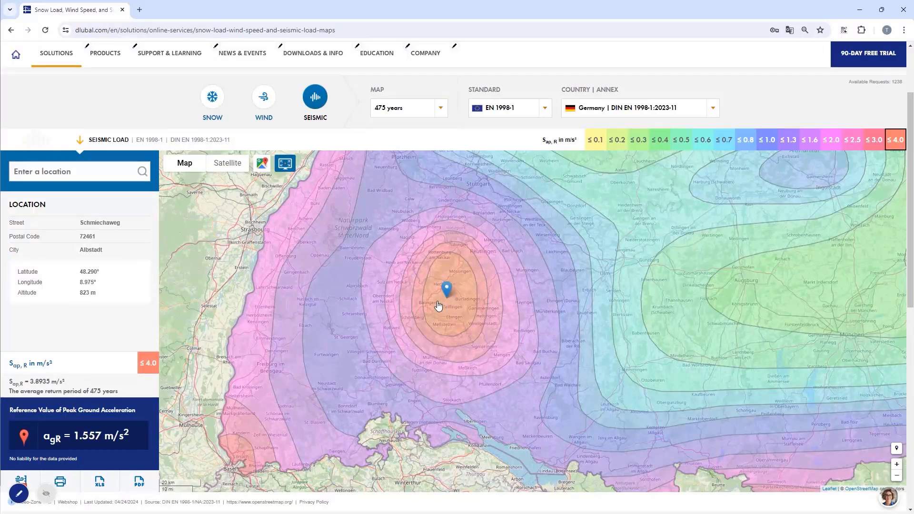
left_click(449, 296)
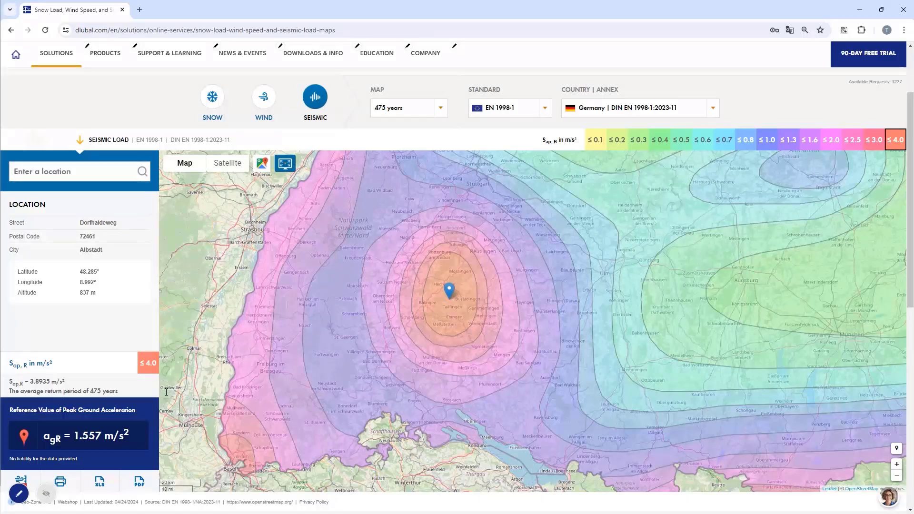
- Compare the seismic values at several points, including the zone near Aachen and the Swabian Alb peak
scroll(452, 302, "down", 5)
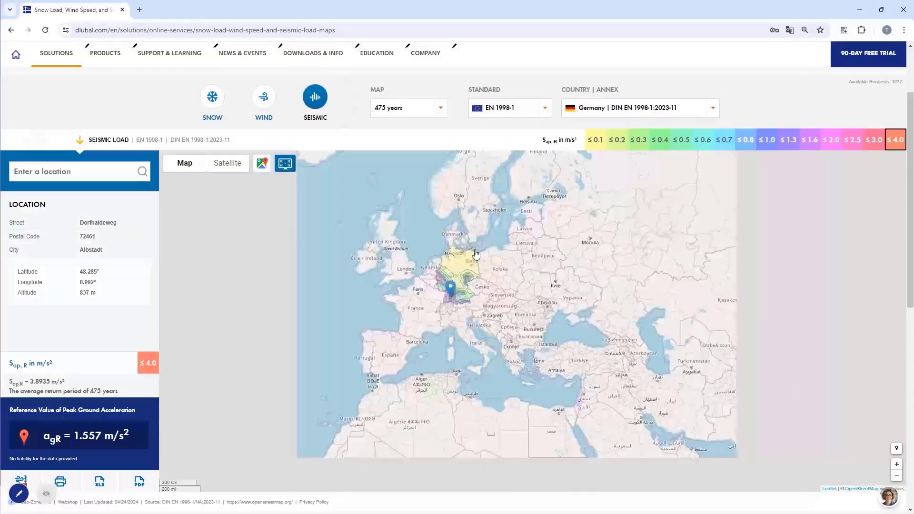
scroll(463, 279, "up", 5)
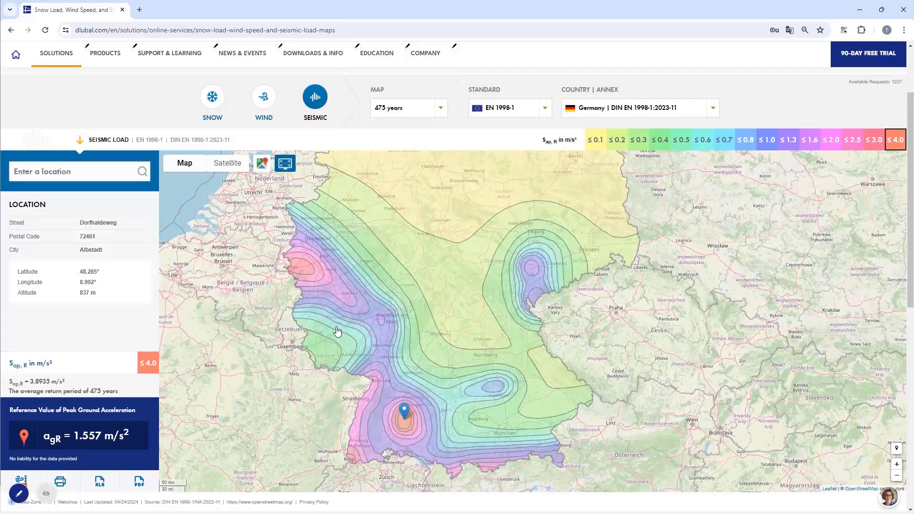
left_click_drag(405, 433, 399, 377)
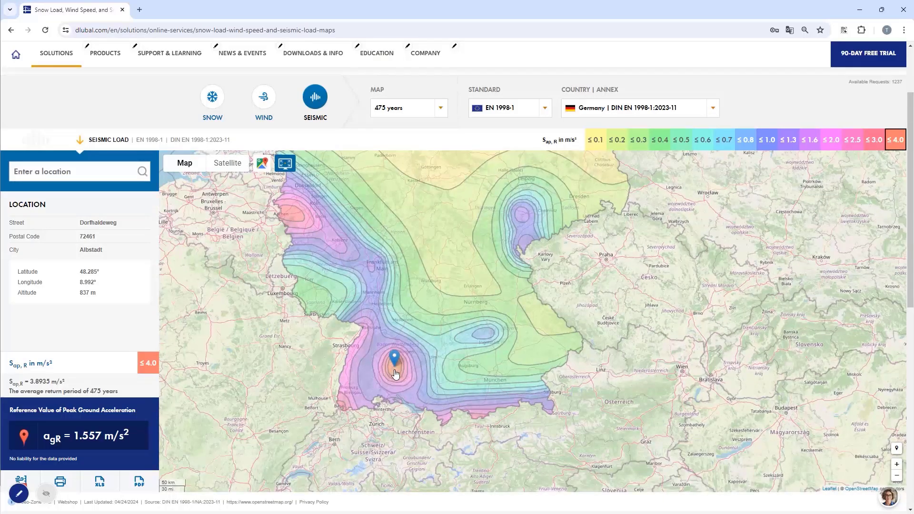
left_click(294, 218)
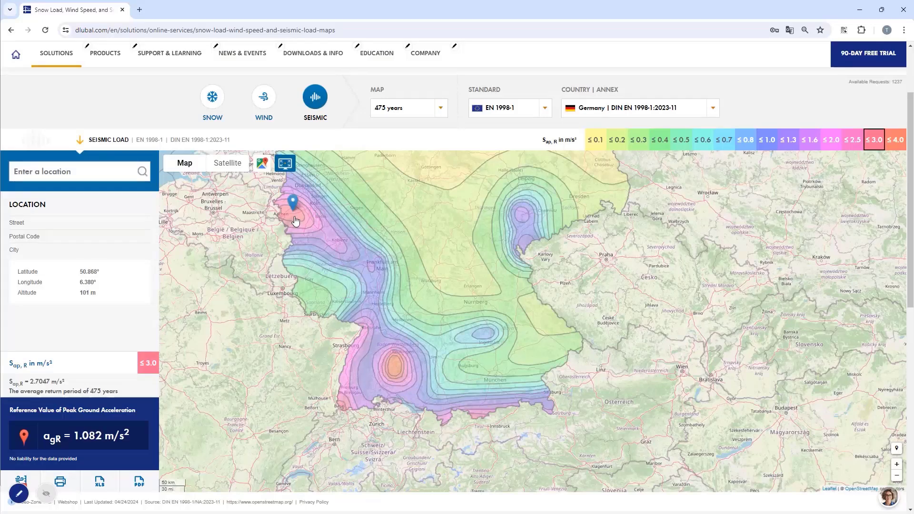
left_click(395, 369)
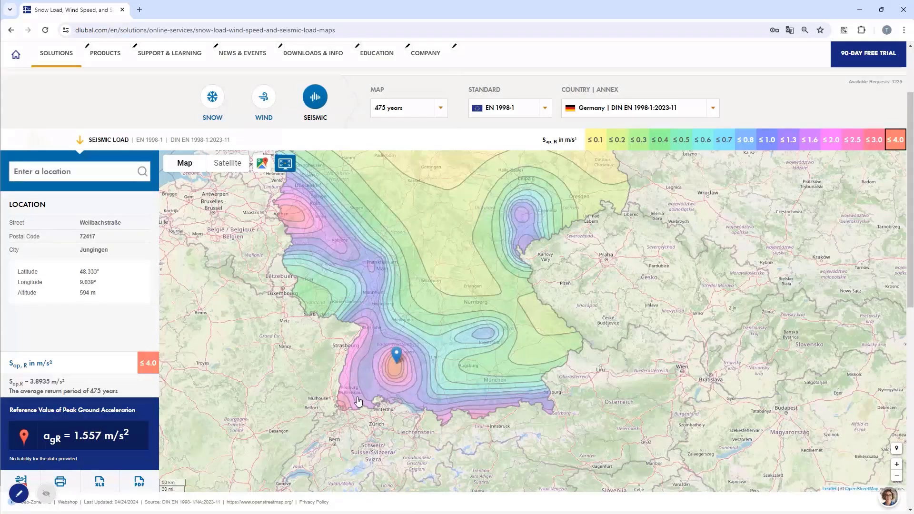
left_click(342, 403)
left_click(395, 375)
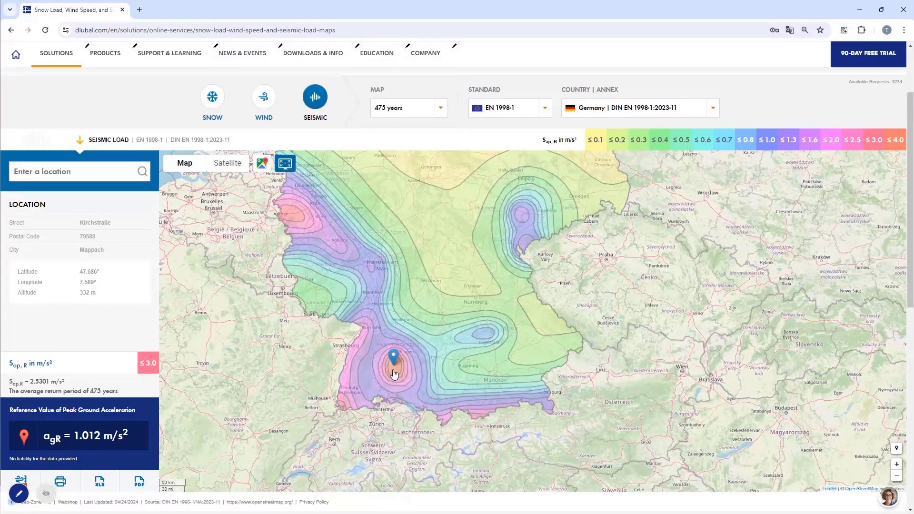
- Zoom into the Albstadt area and pick a precise location on the seismic map
scroll(396, 367, "up", 5)
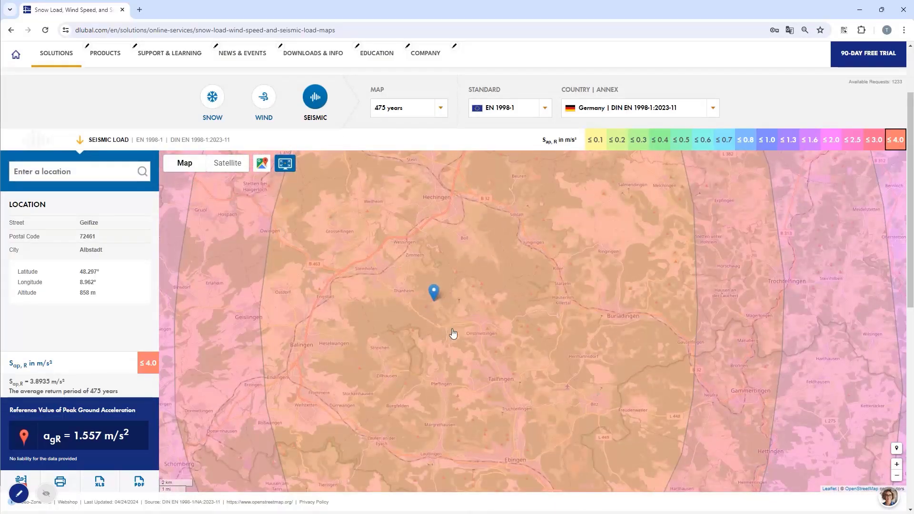
left_click_drag(490, 378, 447, 334)
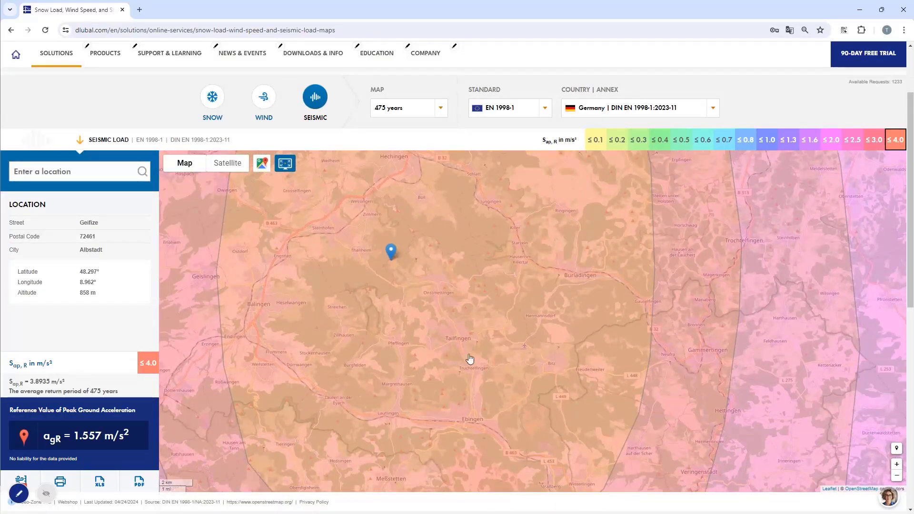
scroll(469, 359, "up", 1)
left_click_drag(453, 341, 439, 326)
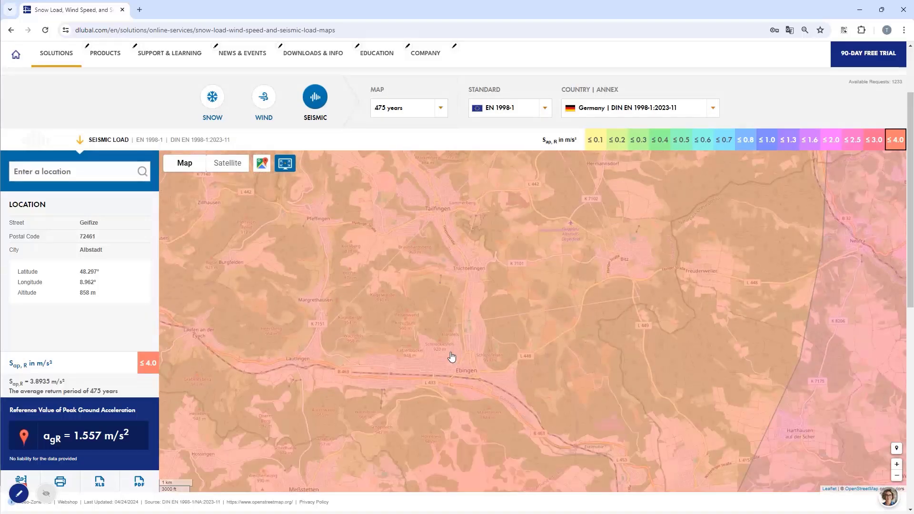
scroll(455, 376, "up", 2)
left_click_drag(457, 387, 451, 267)
scroll(388, 283, "up", 3)
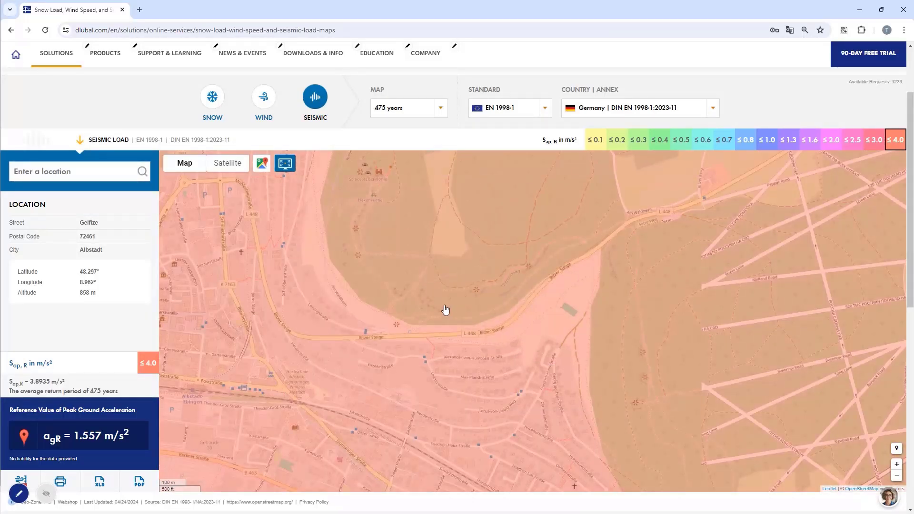
scroll(445, 310, "up", 2)
left_click_drag(294, 274, 414, 292)
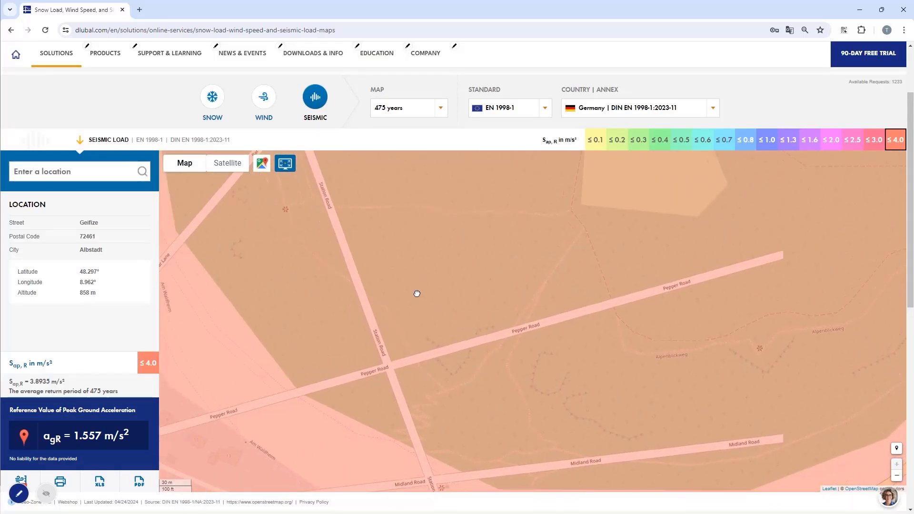
left_click(403, 338)
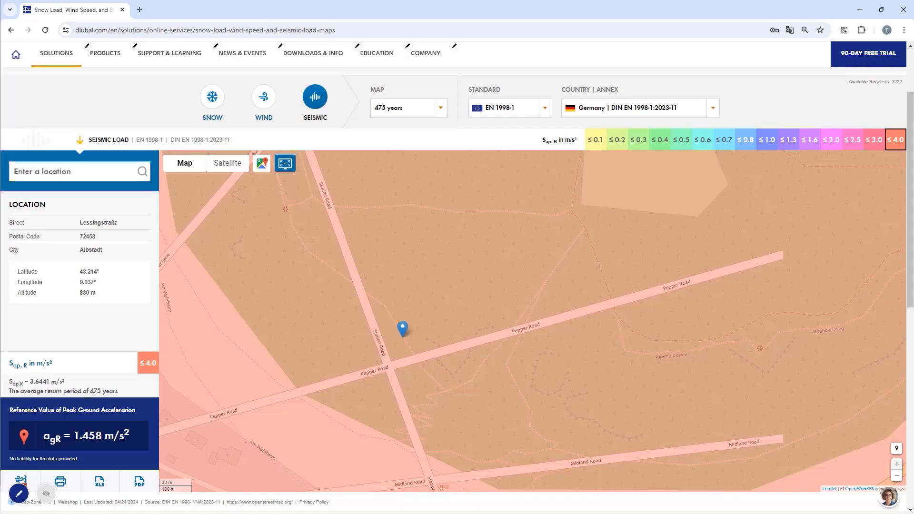
- Copy the map's reference peak ground acceleration of 1.458 m/s² into RS1's reference peak ground acceleration
scroll(273, 297, "down", 4)
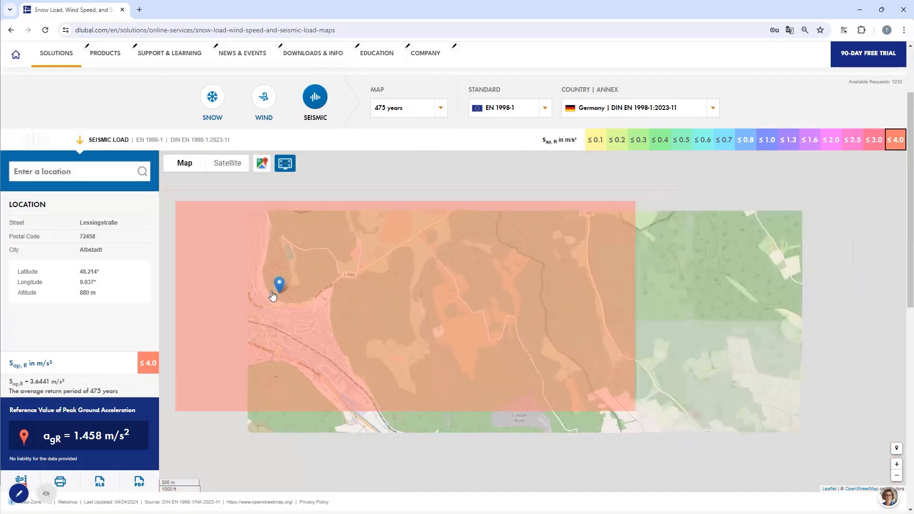
scroll(221, 271, "down", 4)
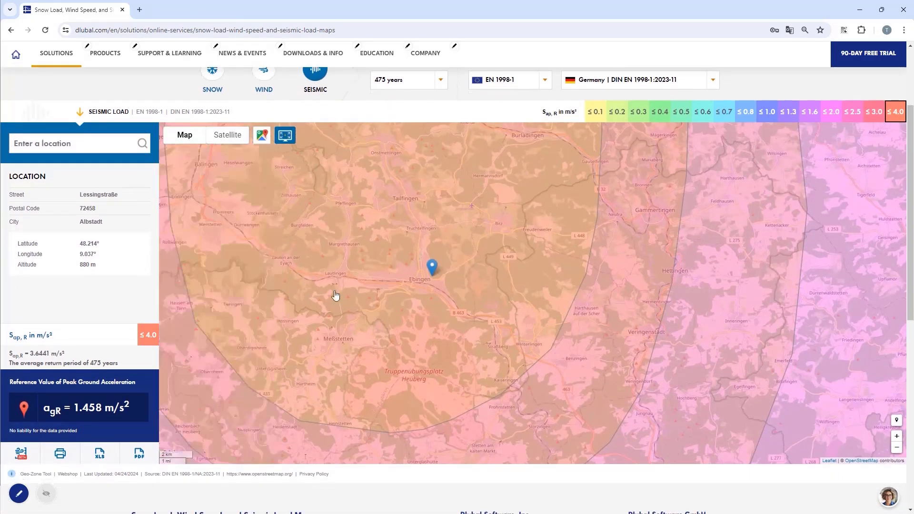
double_click(87, 408)
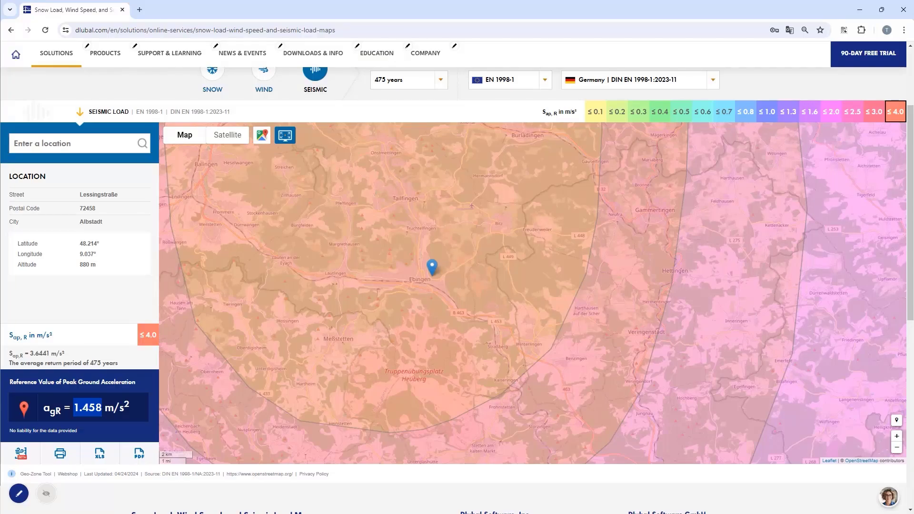
key("alt+Tab")
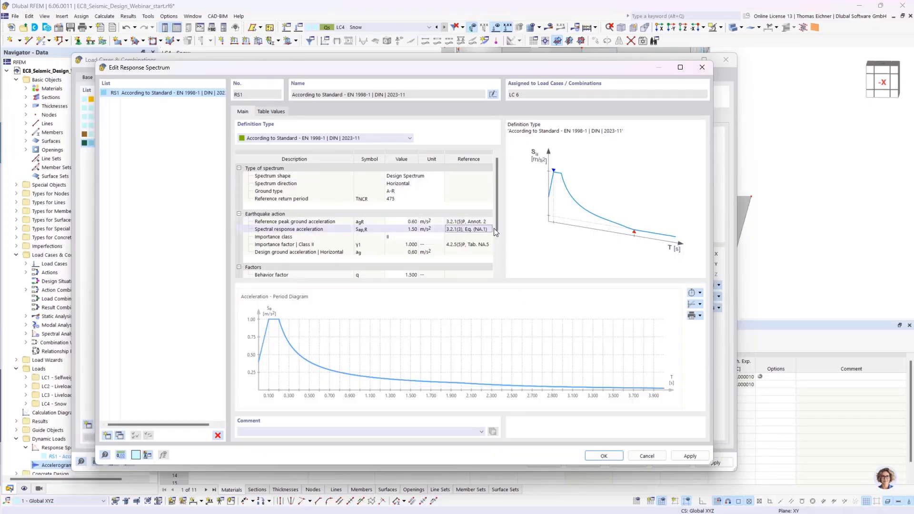
left_click(404, 222)
left_click(412, 230)
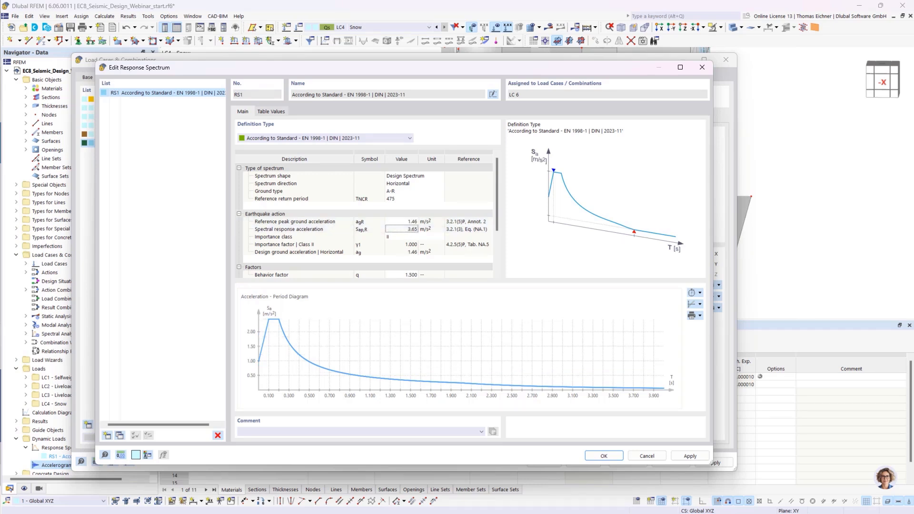
key("alt+Tab")
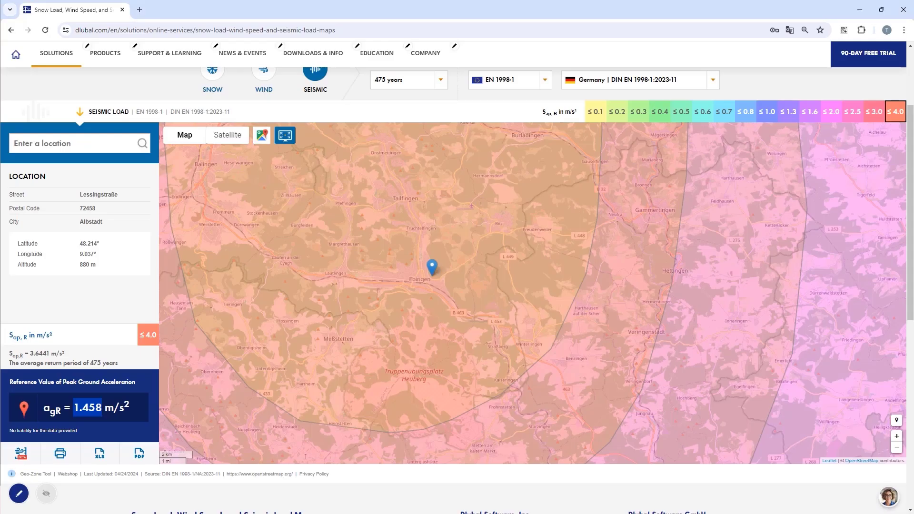
- Switch the seismic map to Subsoil Class and examine the subsoil classes around the Albstadt location
scroll(328, 128, "up", 2)
left_click(408, 82)
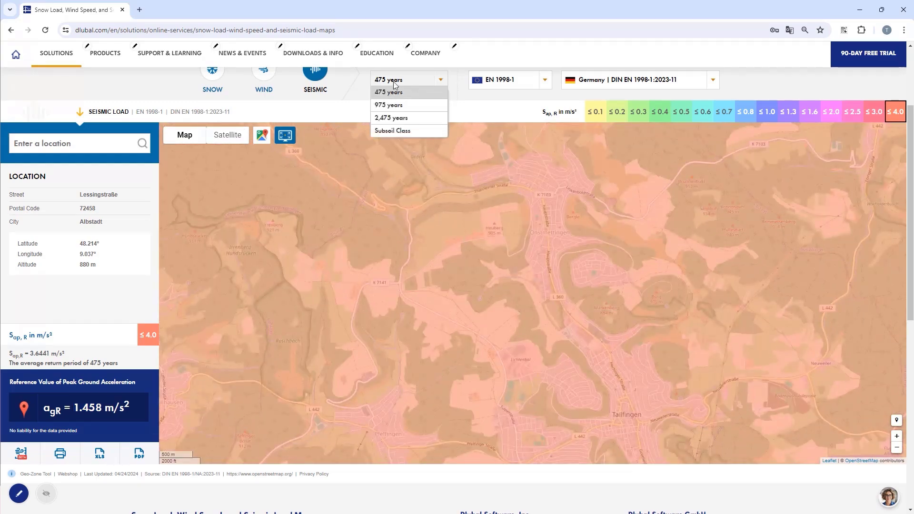
left_click(390, 131)
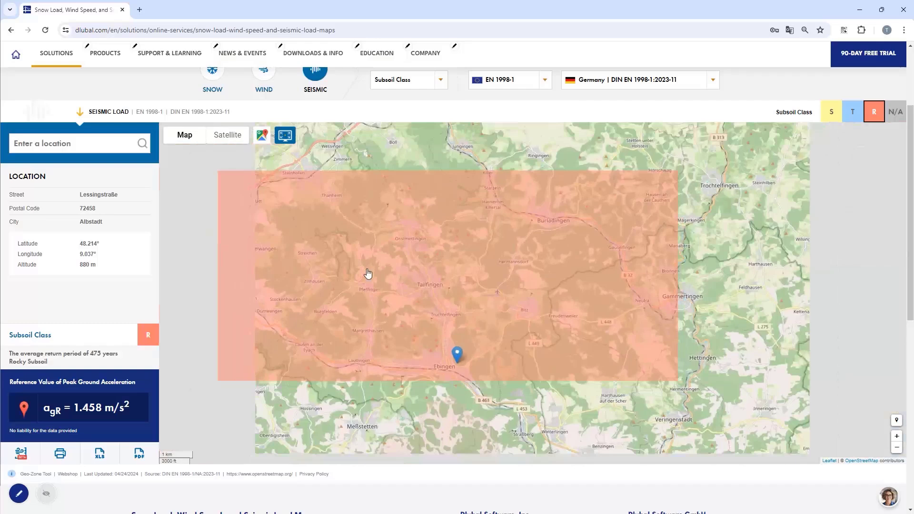
left_click_drag(368, 274, 340, 201)
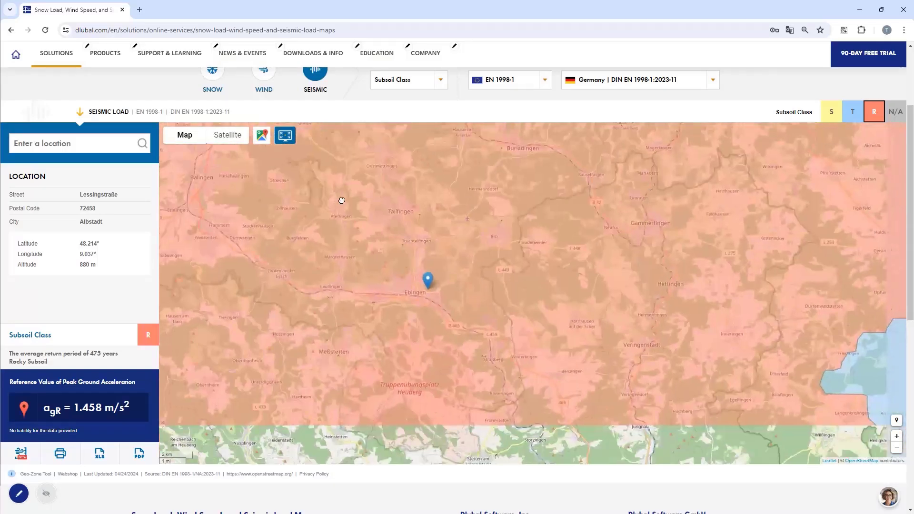
left_click_drag(347, 250, 351, 235)
scroll(352, 239, "down", 1)
scroll(352, 239, "down", 2)
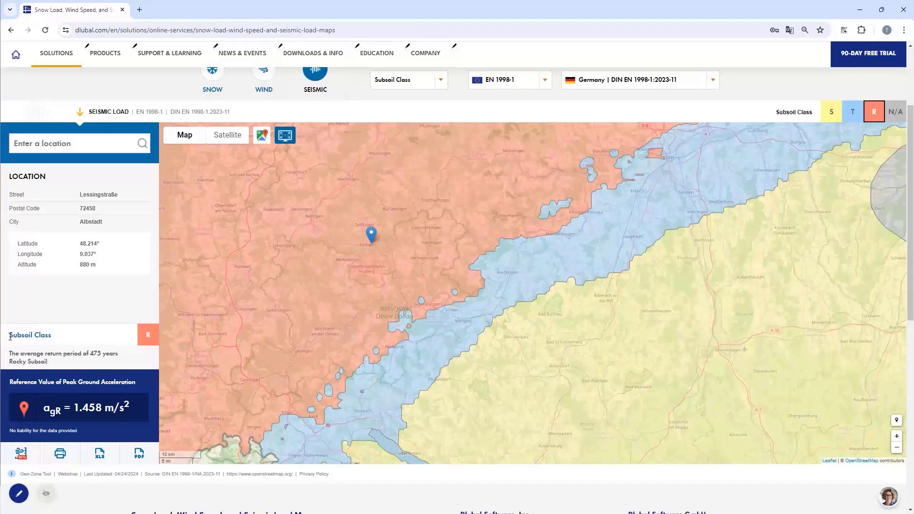
left_click_drag(10, 337, 60, 342)
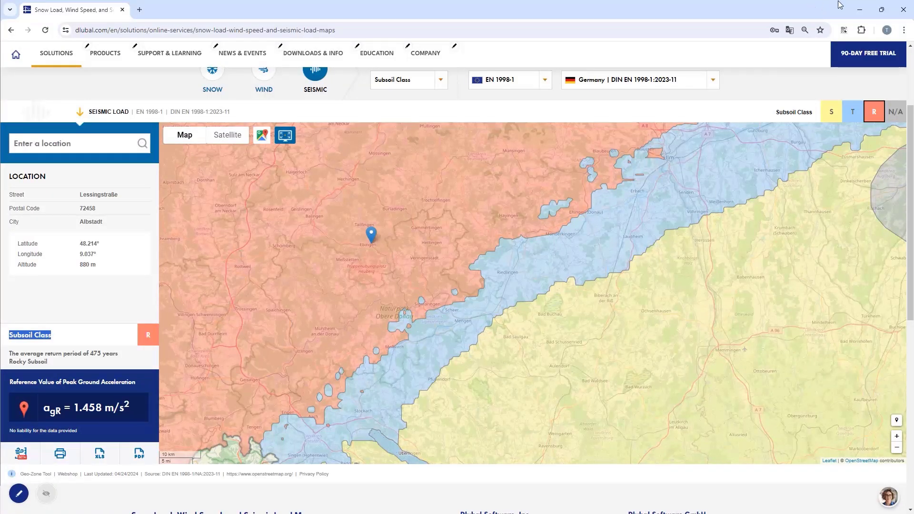
- Return to the response spectrum and set its ground type to B-R, then confirm the dialog
left_click(859, 9)
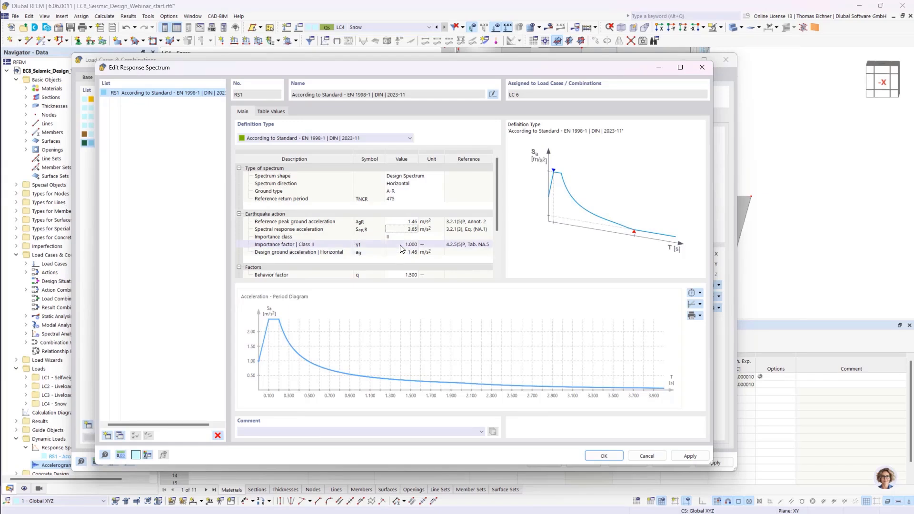
left_click(411, 191)
left_click(412, 192)
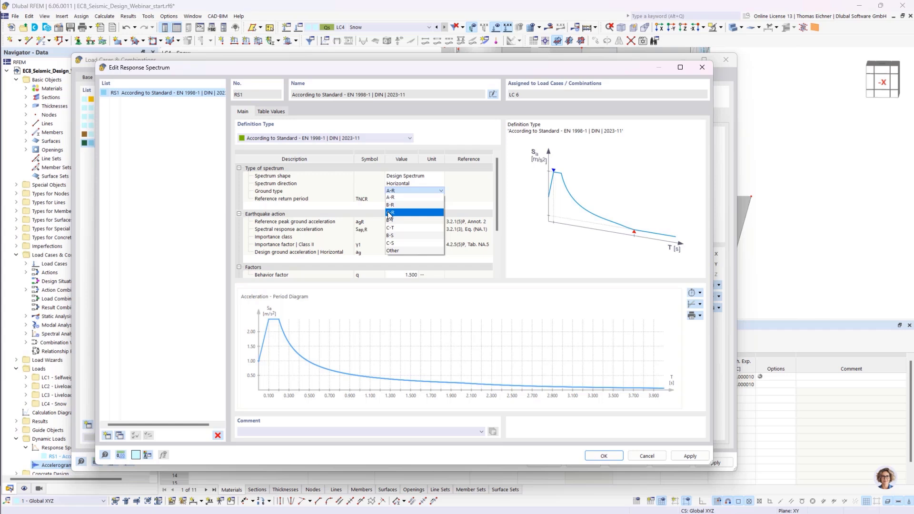
left_click(396, 207)
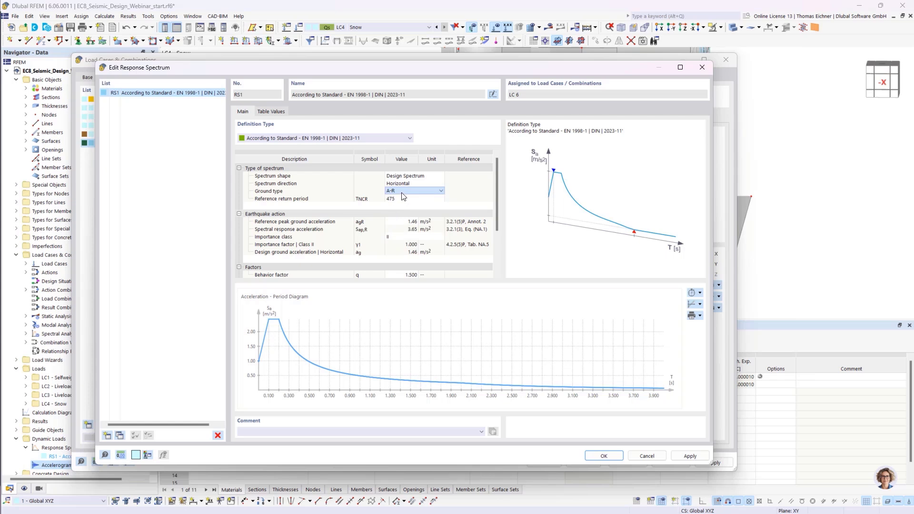
scroll(383, 252, "down", 3)
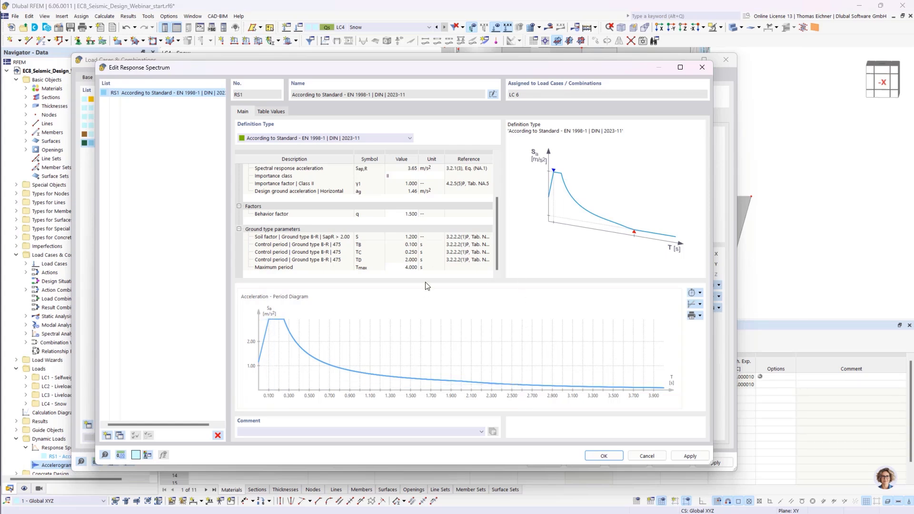
scroll(454, 248, "up", 2)
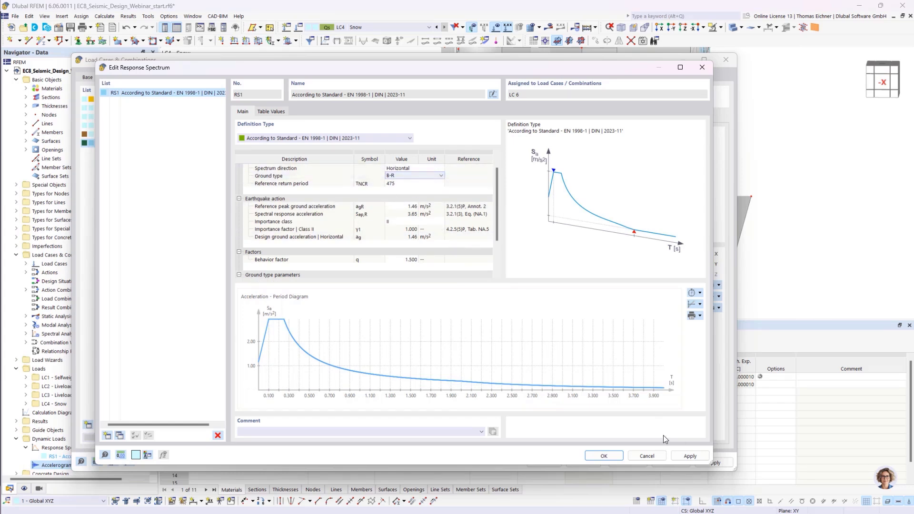
left_click(607, 458)
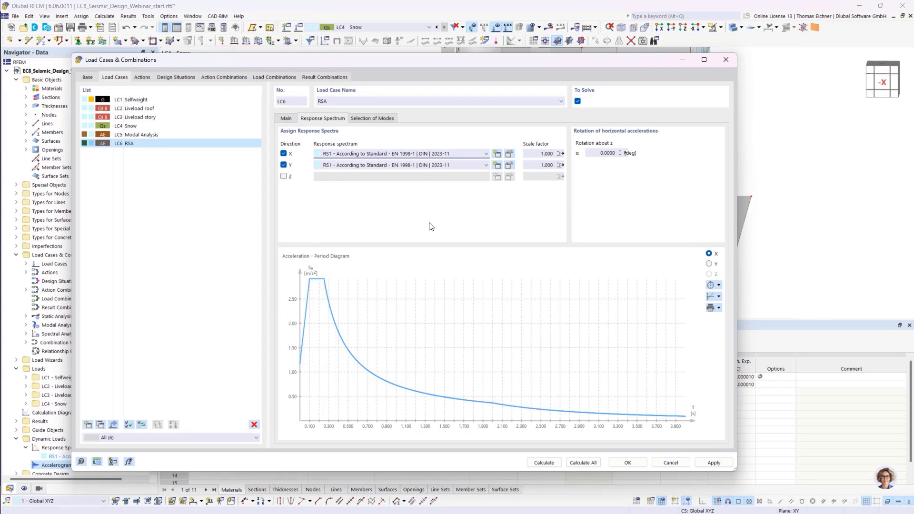
- Calculate all load cases, accepting mesh deletion and skipping the plausibility check for all objects
double_click(542, 154)
left_click(533, 154)
left_click(361, 119)
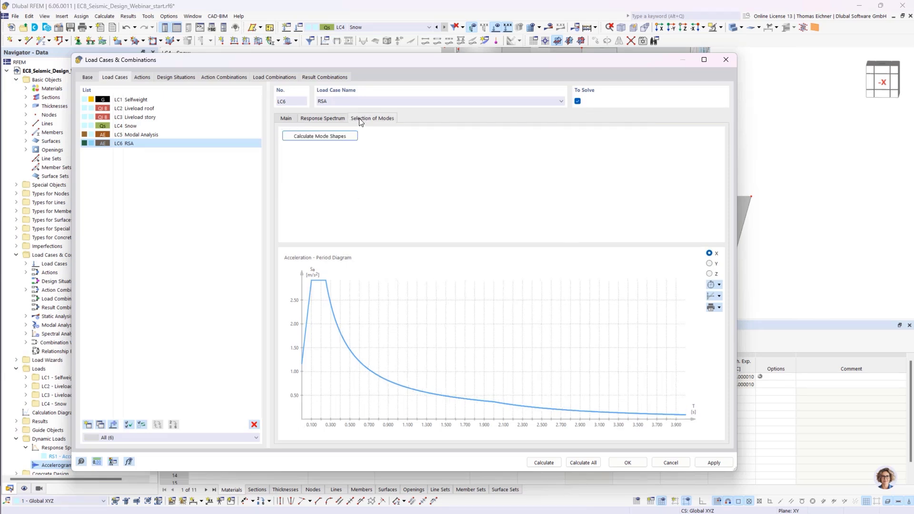
left_click_drag(356, 69, 403, 64)
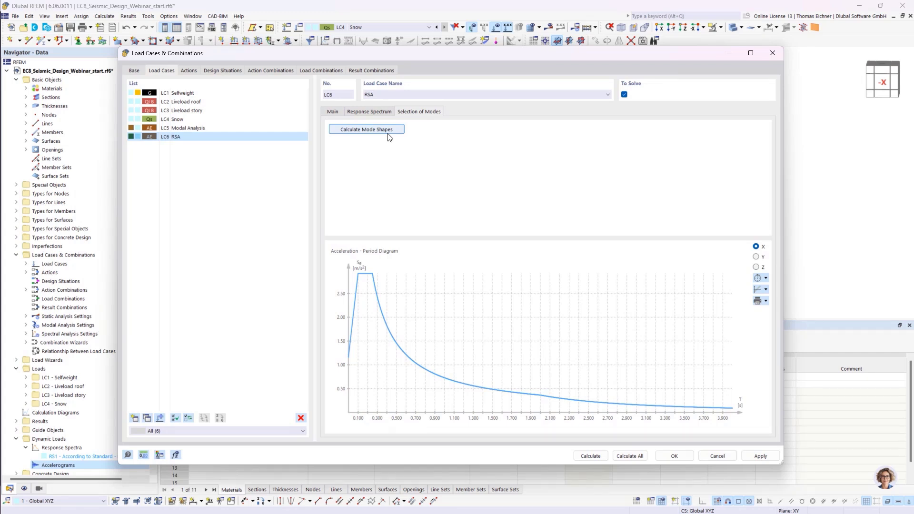
left_click(628, 456)
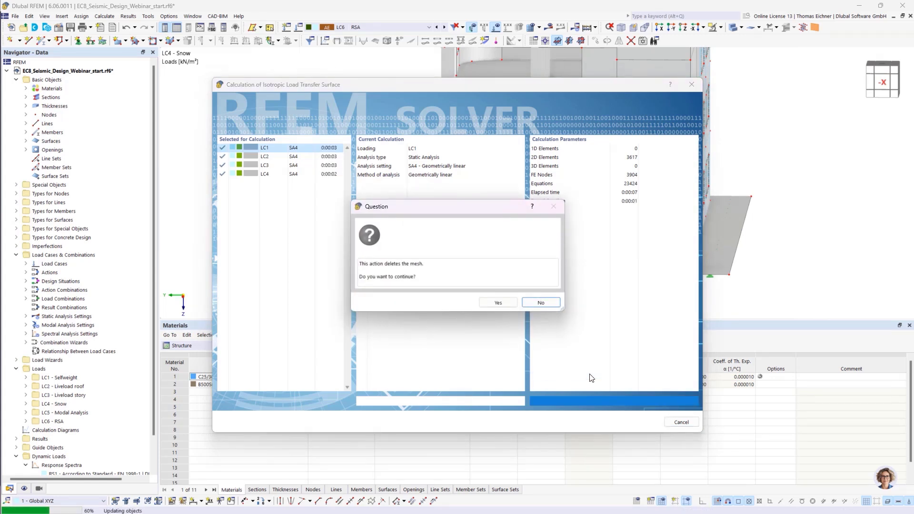
left_click(494, 306)
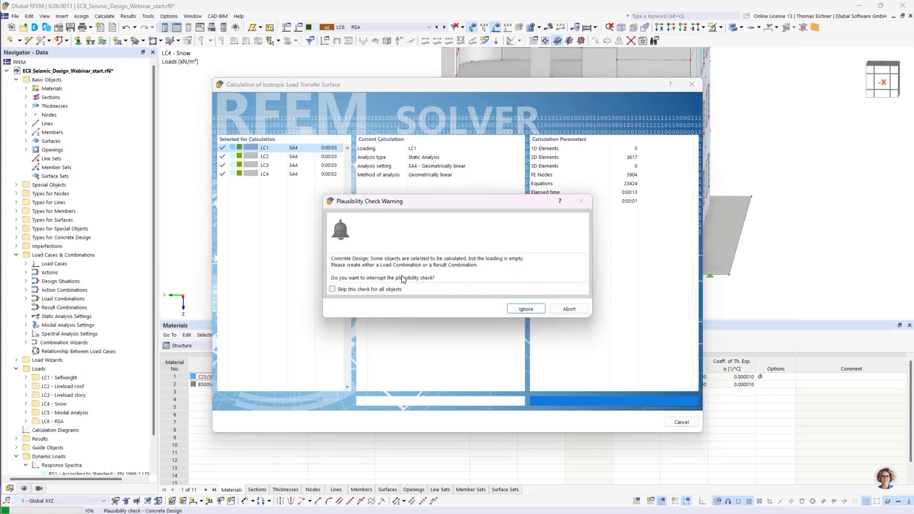
left_click(332, 289)
left_click(524, 310)
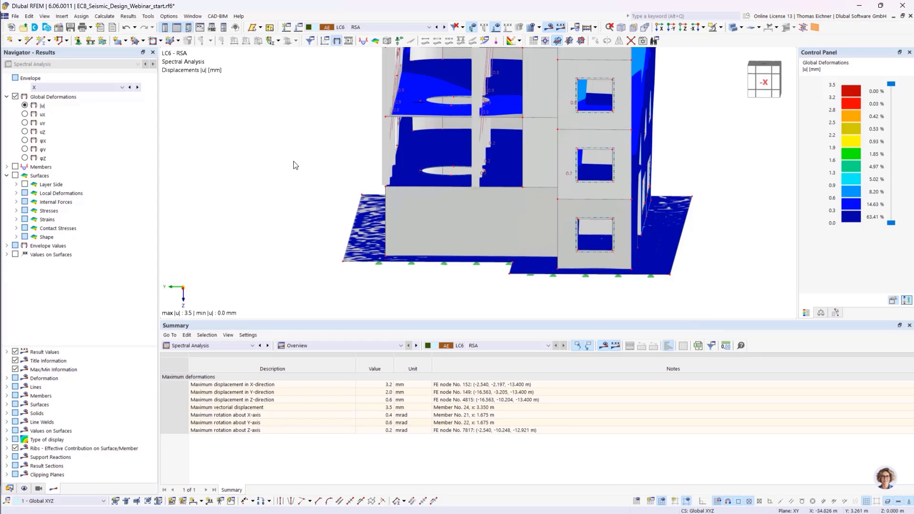
- Orbit the model and display the RSA global deformations as the scaled sums envelope
scroll(308, 166, "down", 4)
middle_click_drag(452, 183, 601, 196, "ctrl")
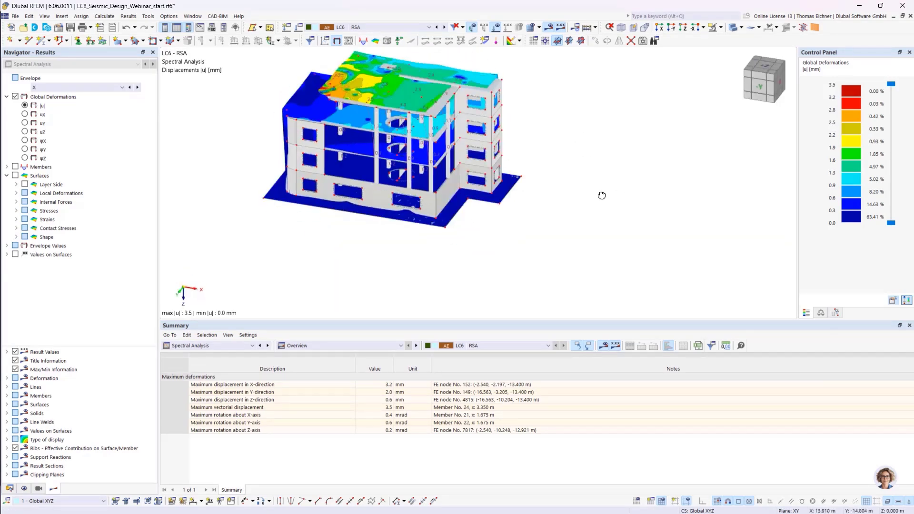
scroll(413, 188, "up", 2)
scroll(413, 188, "down", 2)
middle_click_drag(412, 189, 428, 204, "ctrl")
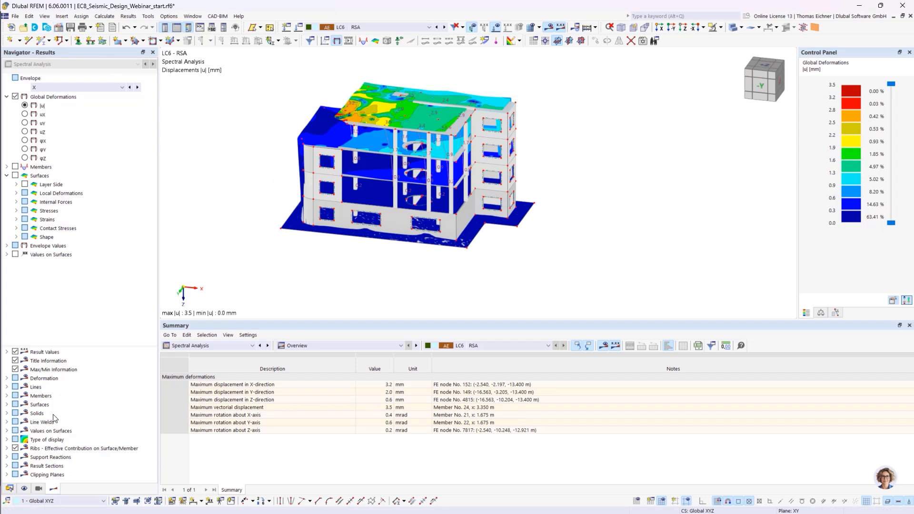
left_click(300, 345)
left_click(241, 346)
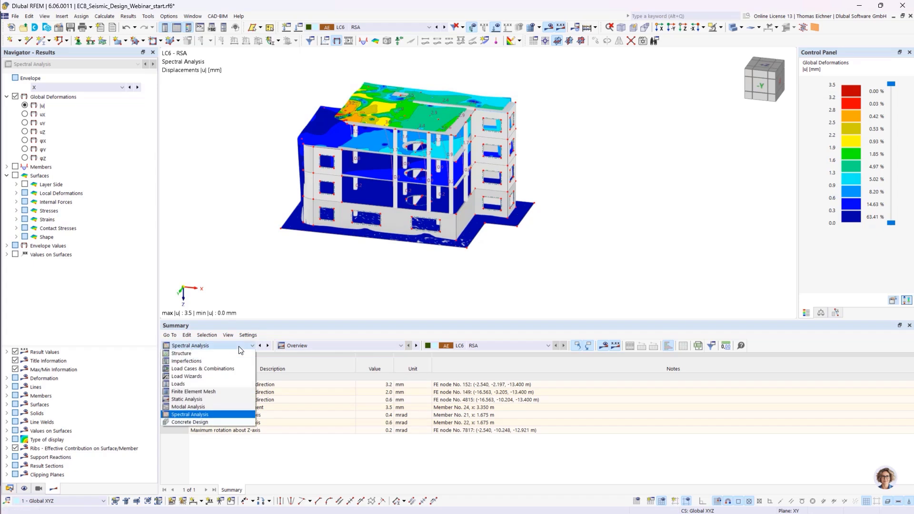
left_click(300, 345)
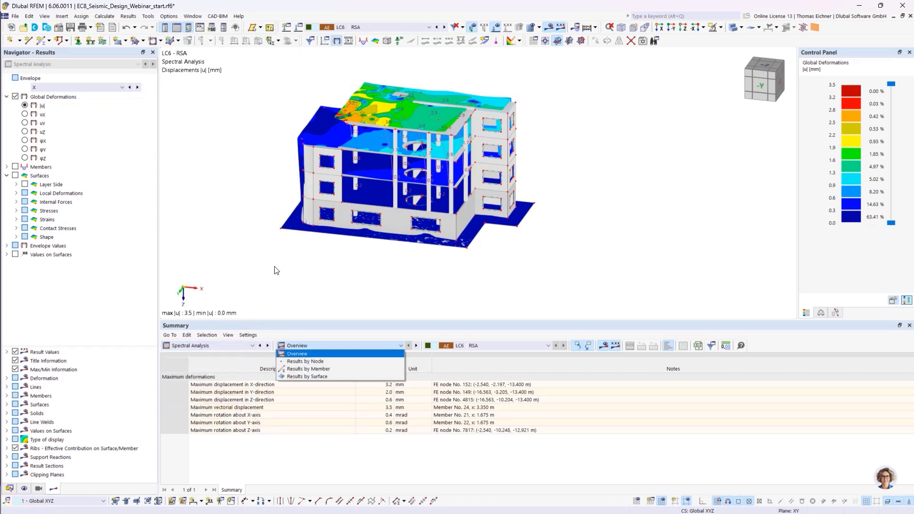
left_click(53, 87)
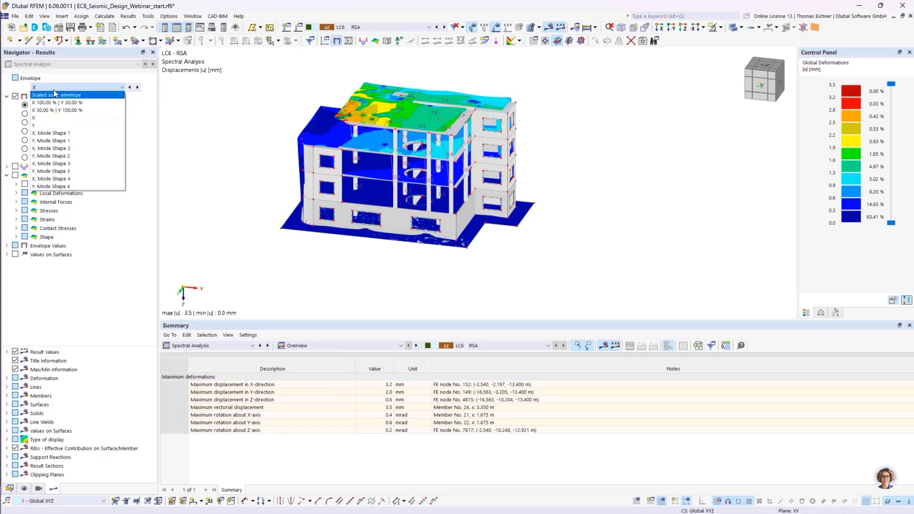
left_click(55, 96)
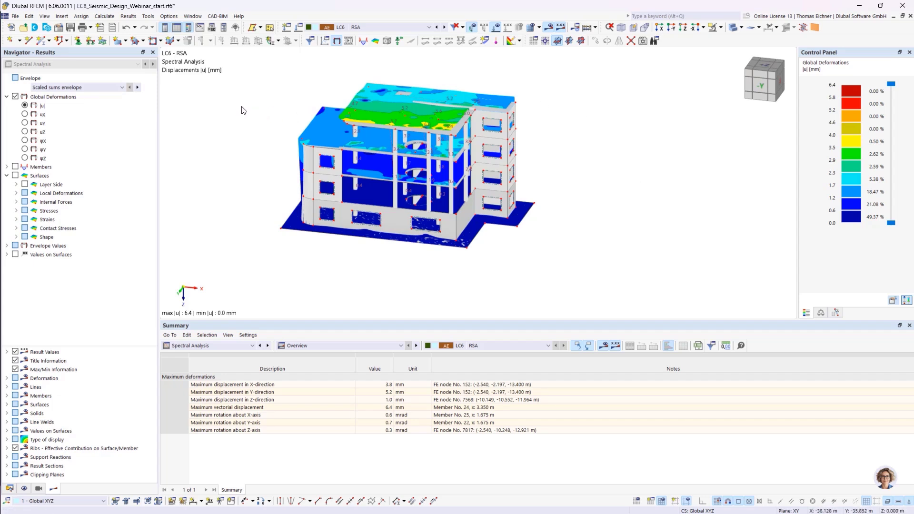
- Display the deformations for X, Mode Shape 1 and then X, Mode Shape 2
left_click(76, 87)
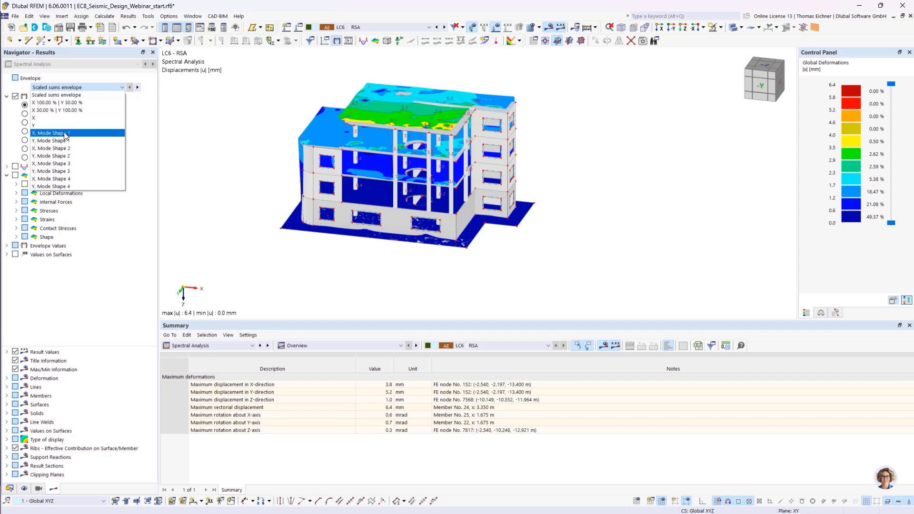
left_click(66, 133)
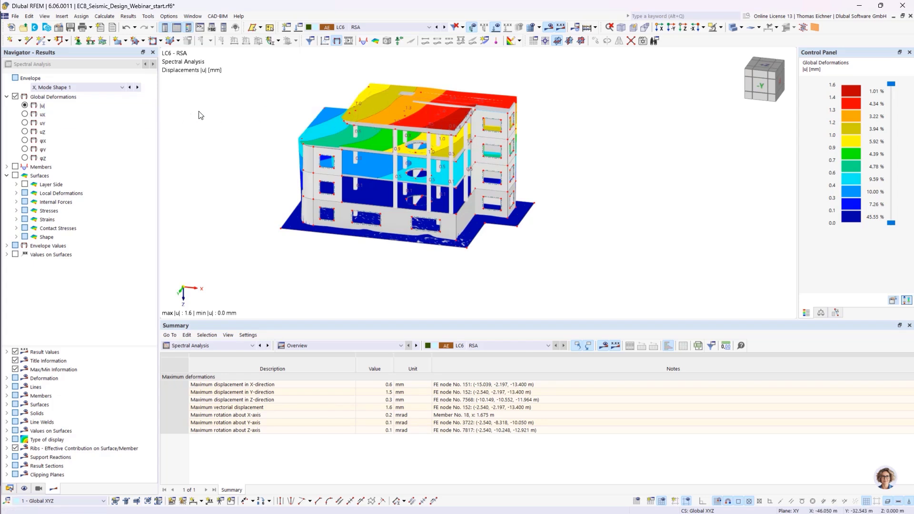
left_click(121, 89)
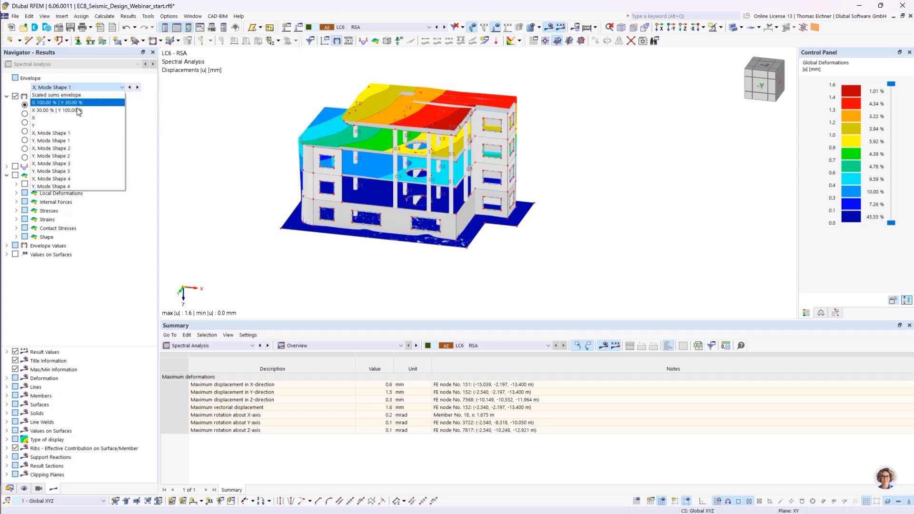
left_click(47, 152)
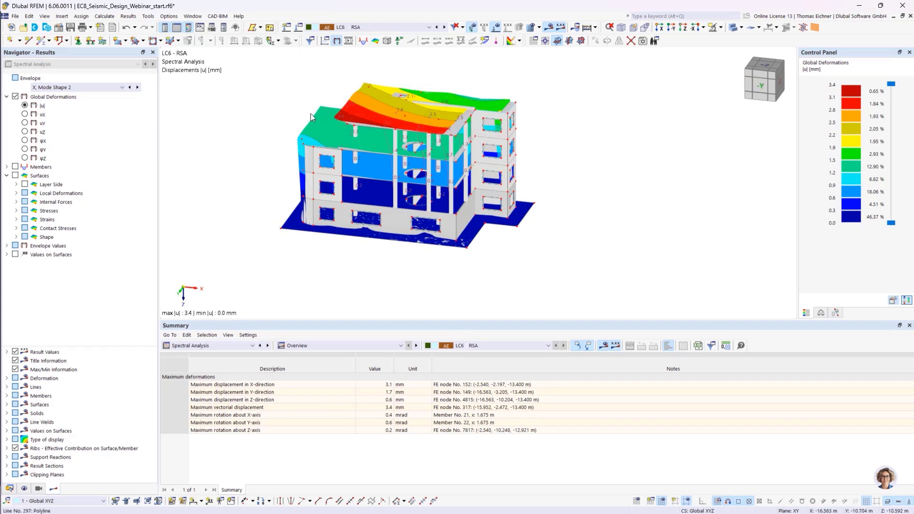
- Switch the deformation display back to the scaled sums envelope
left_click(91, 88)
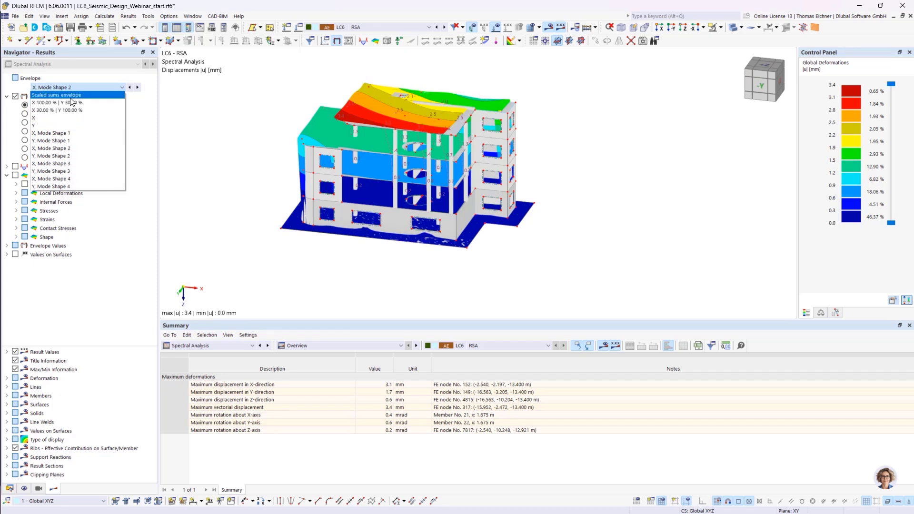
left_click(65, 97)
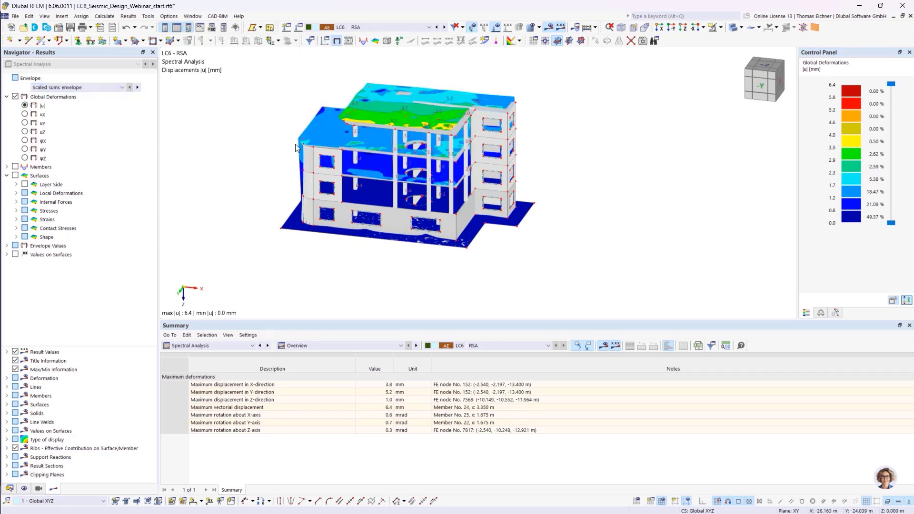
left_click(76, 89)
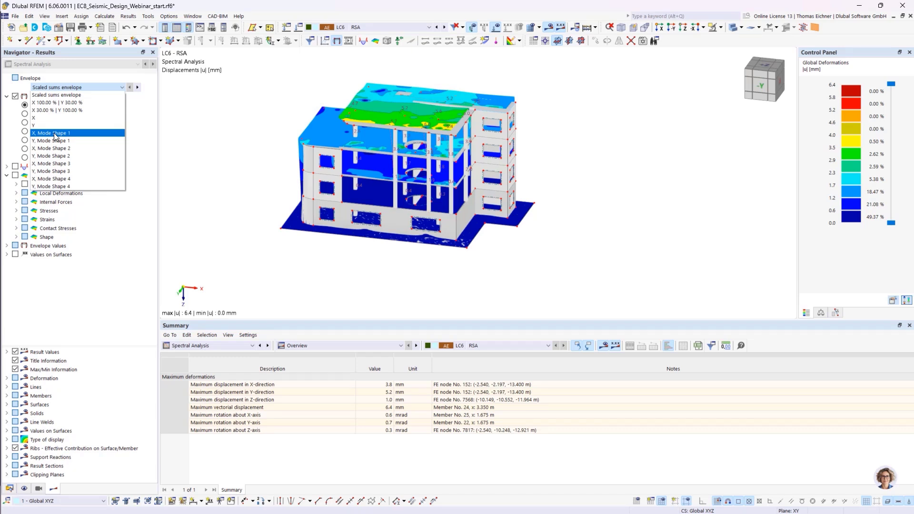
left_click(55, 95)
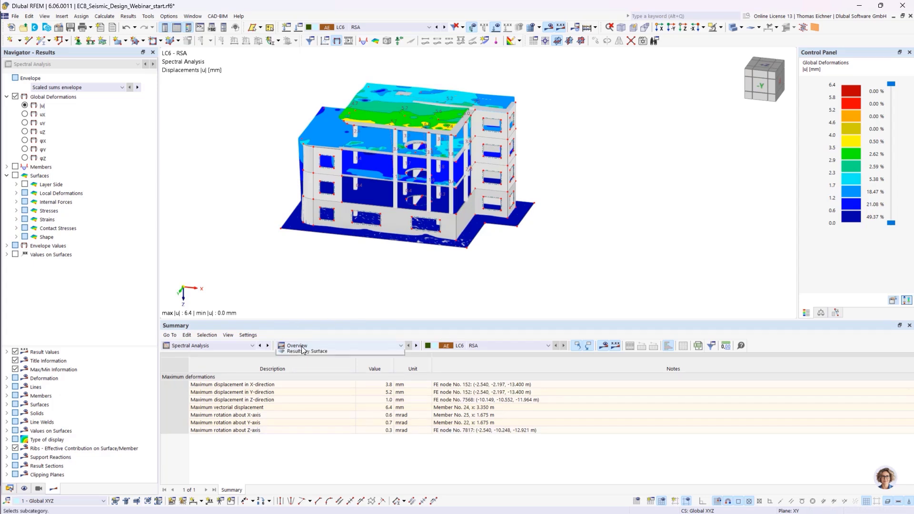
- Show the global deformation table results by member and review them
left_click(308, 345)
left_click(312, 367)
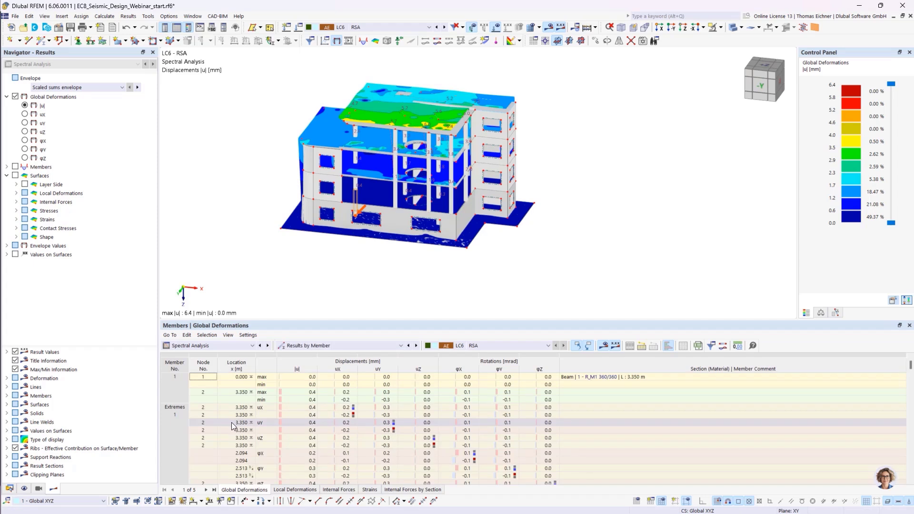
scroll(272, 424, "down", 2)
scroll(274, 427, "up", 1)
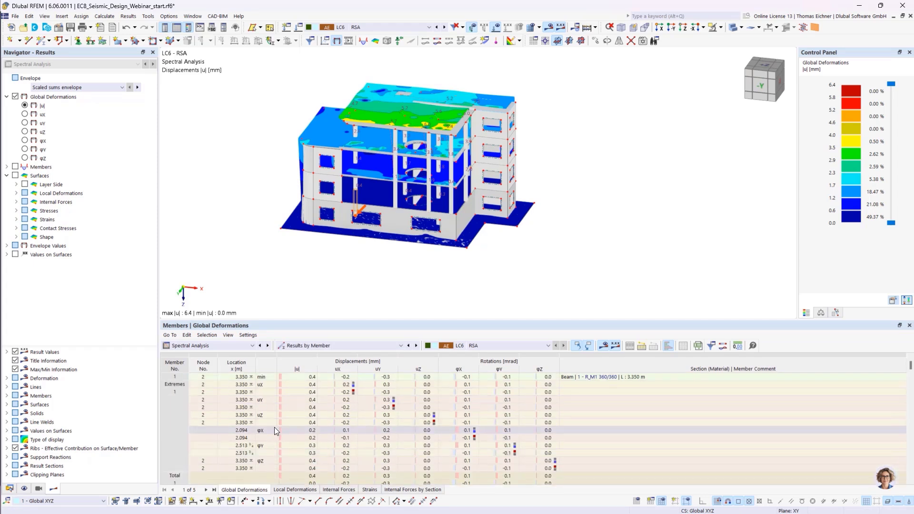
left_click(326, 347)
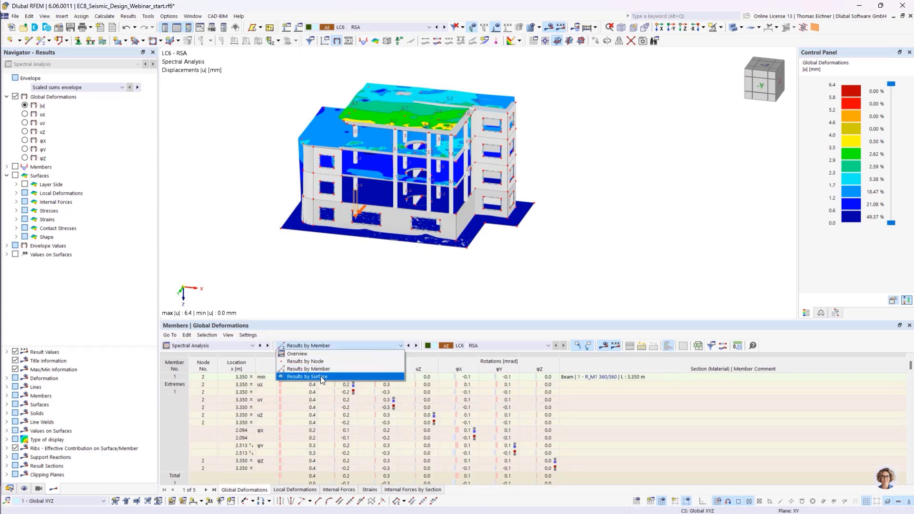
left_click(316, 347)
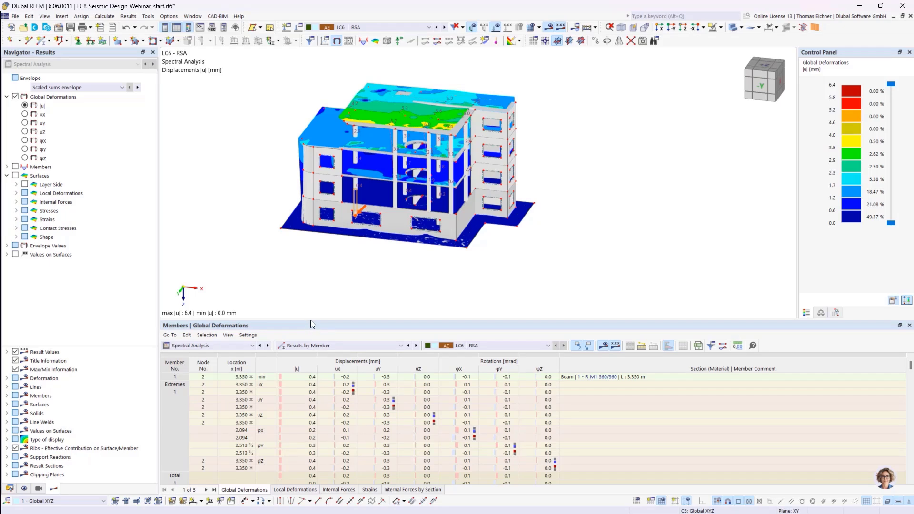
left_click_drag(310, 320, 311, 319)
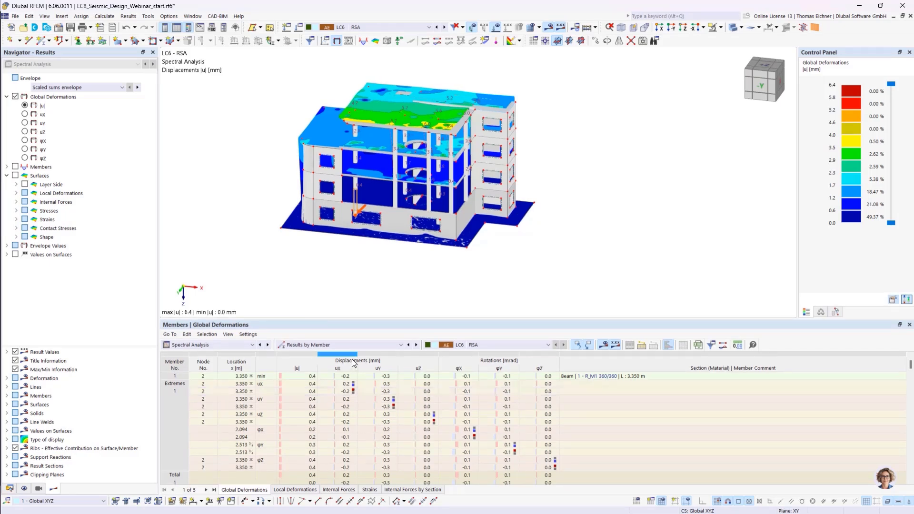
left_click(357, 345)
left_click(357, 345)
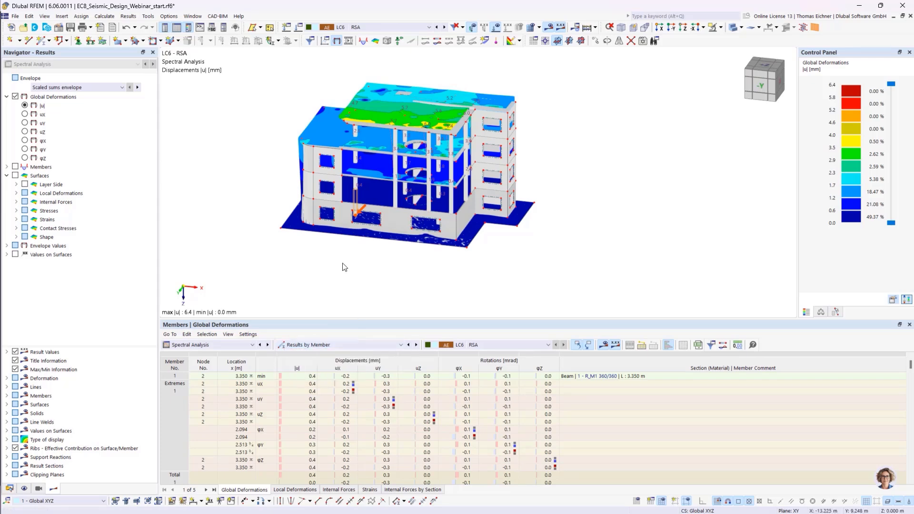
- Display the member internal force results, first the axial force N and then the shear force Vy
scroll(343, 261, "up", 2)
scroll(343, 261, "up", 2)
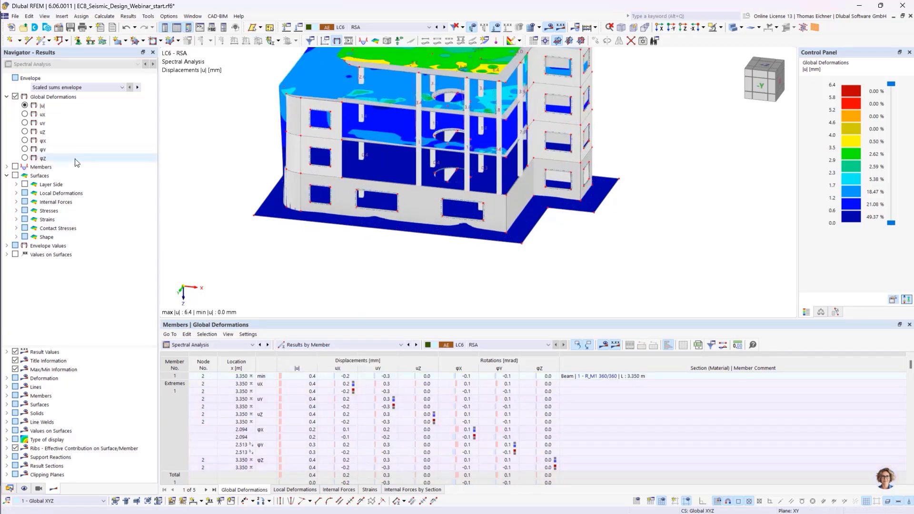
left_click(6, 167)
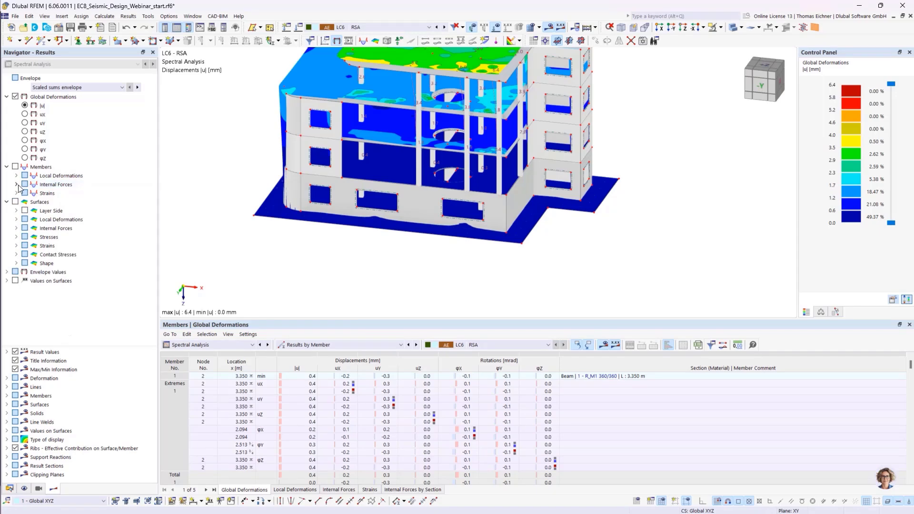
left_click(16, 184)
left_click(34, 193)
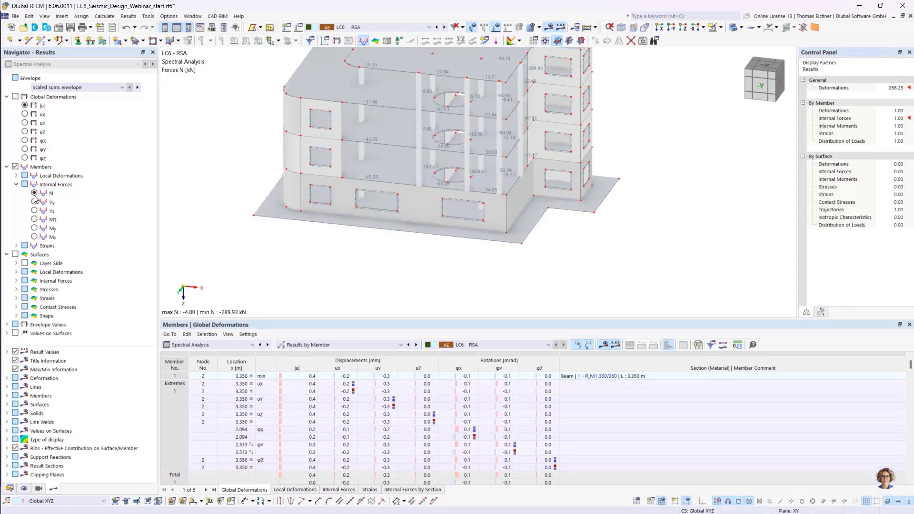
left_click(35, 202)
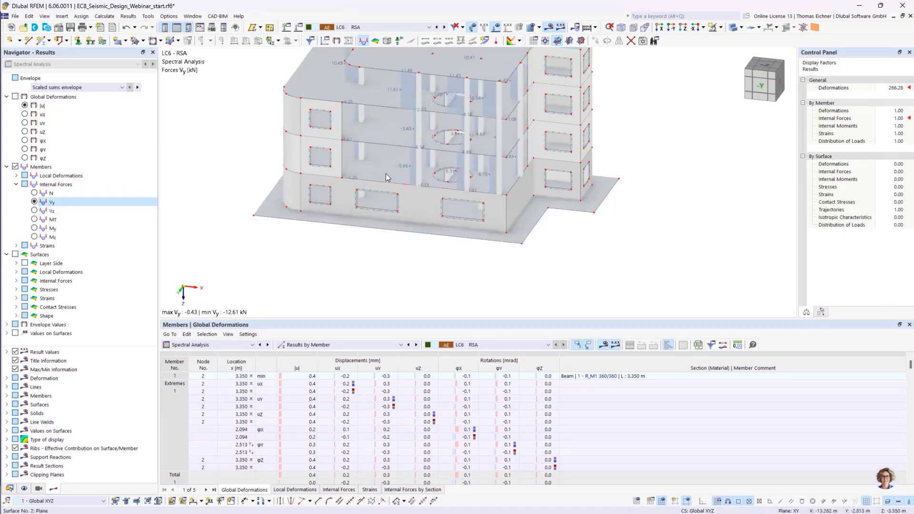
- Switch the model display to Transparent Model
scroll(386, 174, "up", 5)
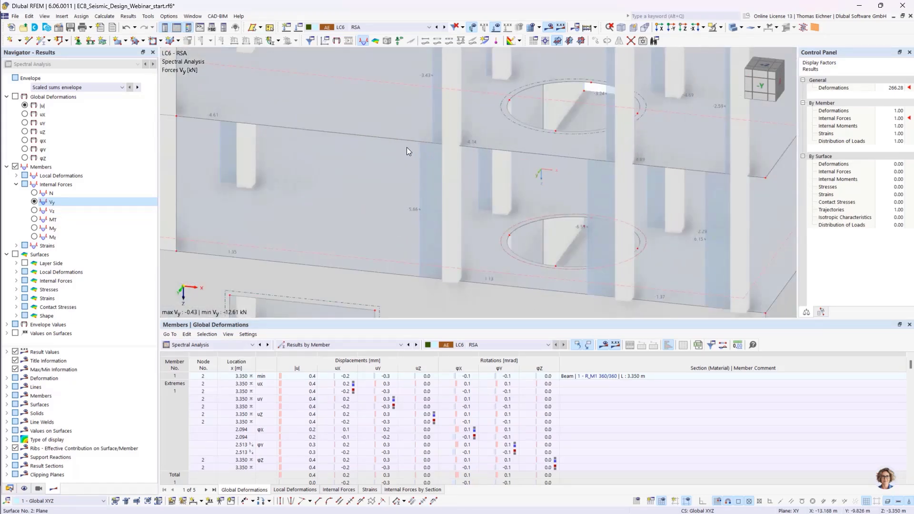
scroll(407, 148, "down", 3)
scroll(407, 151, "down", 5)
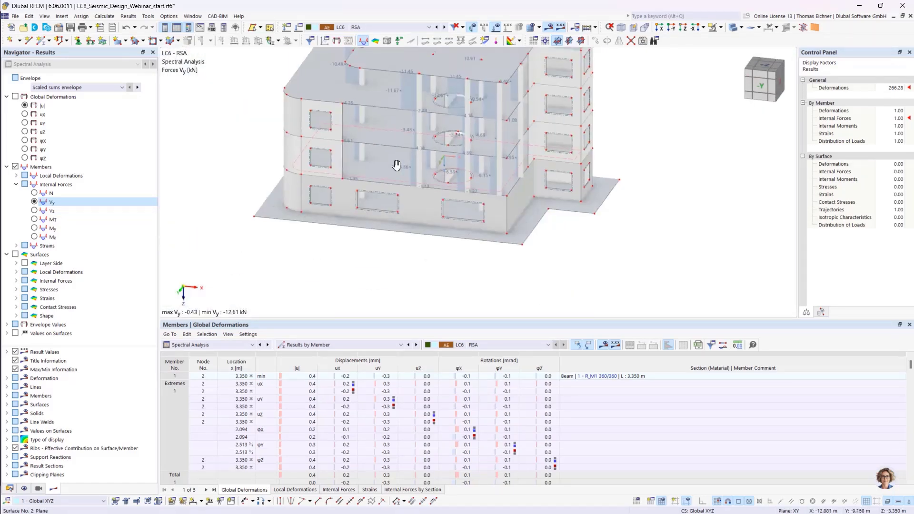
middle_click_drag(399, 169, 327, 173)
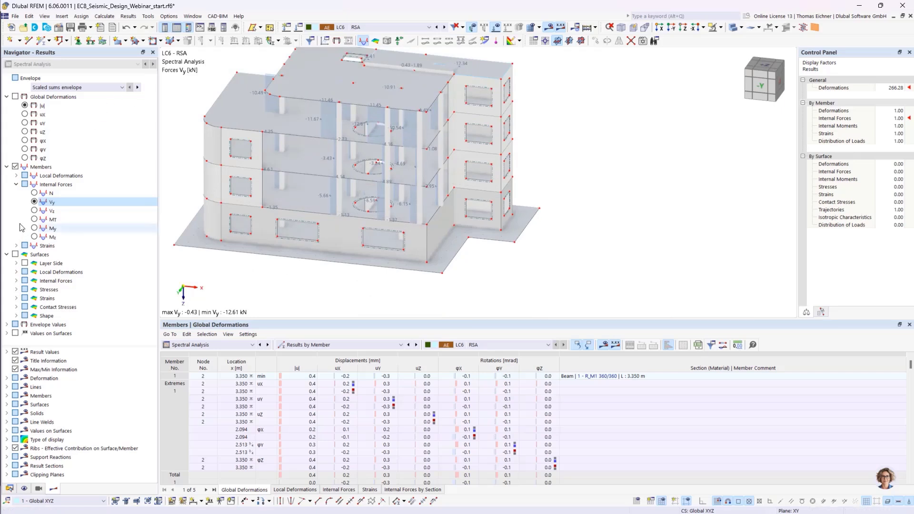
middle_click_drag(291, 130, 348, 158)
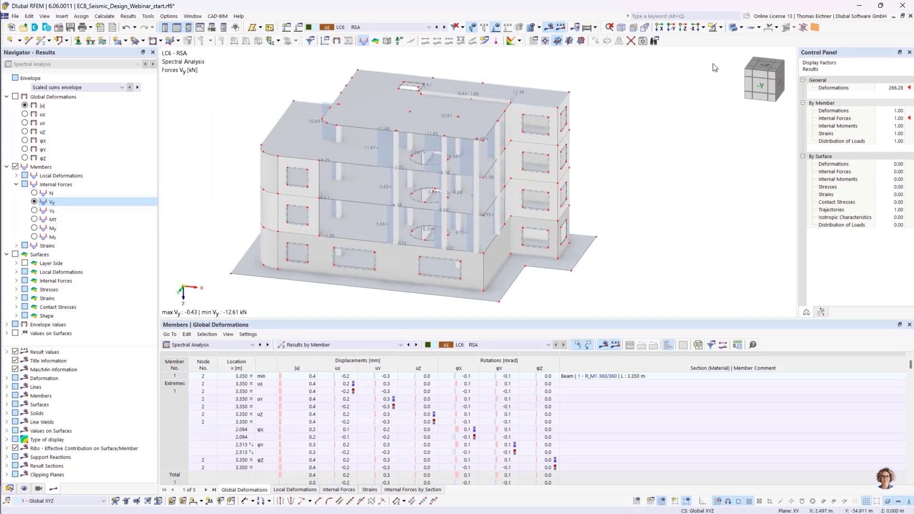
left_click(722, 28)
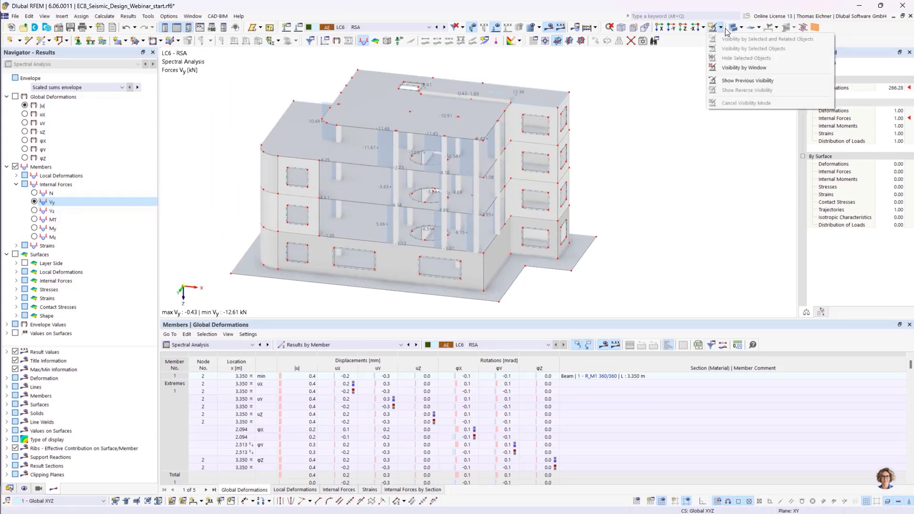
left_click(741, 28)
left_click(741, 28)
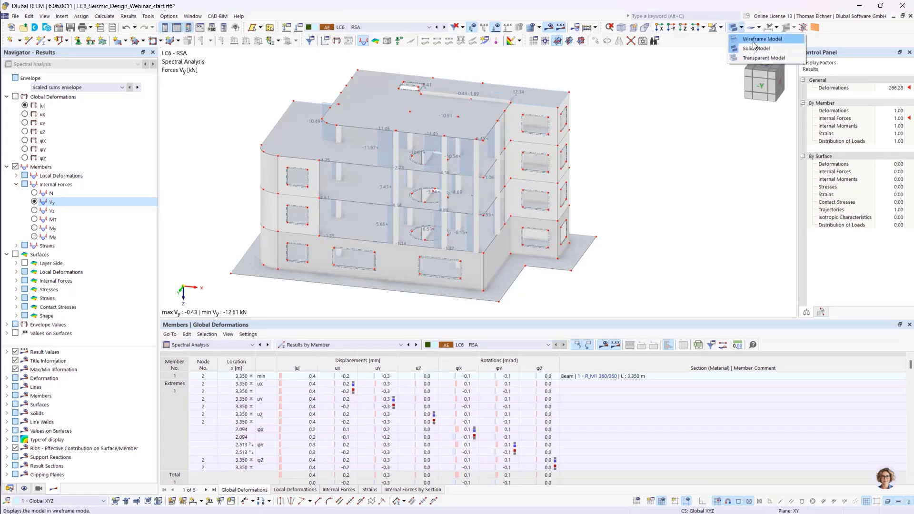
left_click(752, 57)
- Display the envelope values of the results as max and min values
scroll(331, 254, "up", 3)
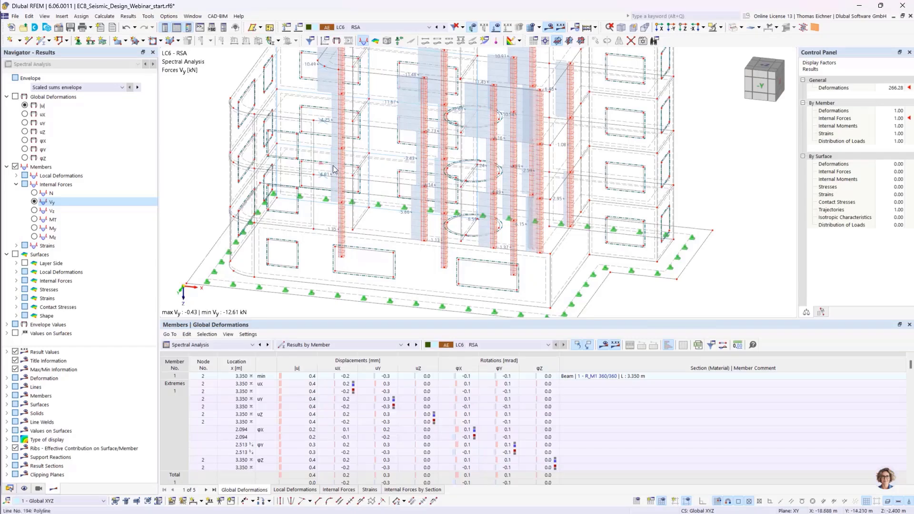
scroll(336, 172, "down", 1)
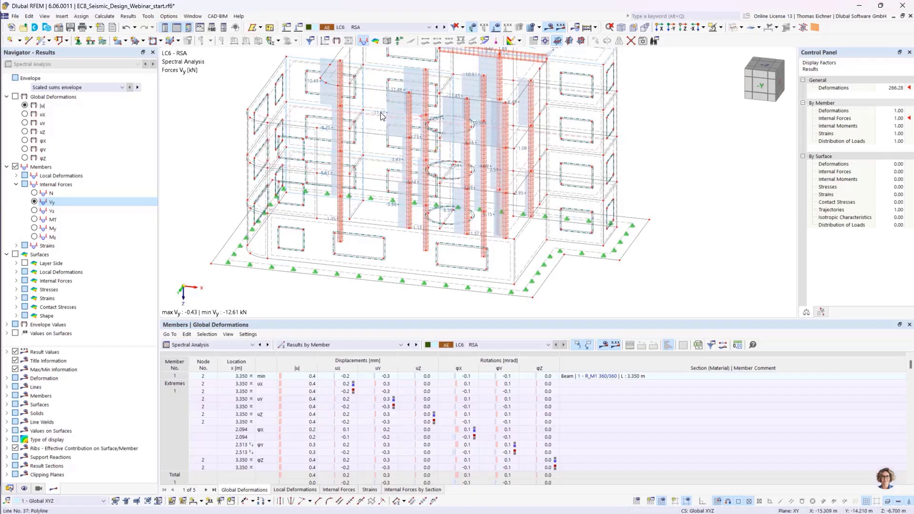
left_click(77, 88)
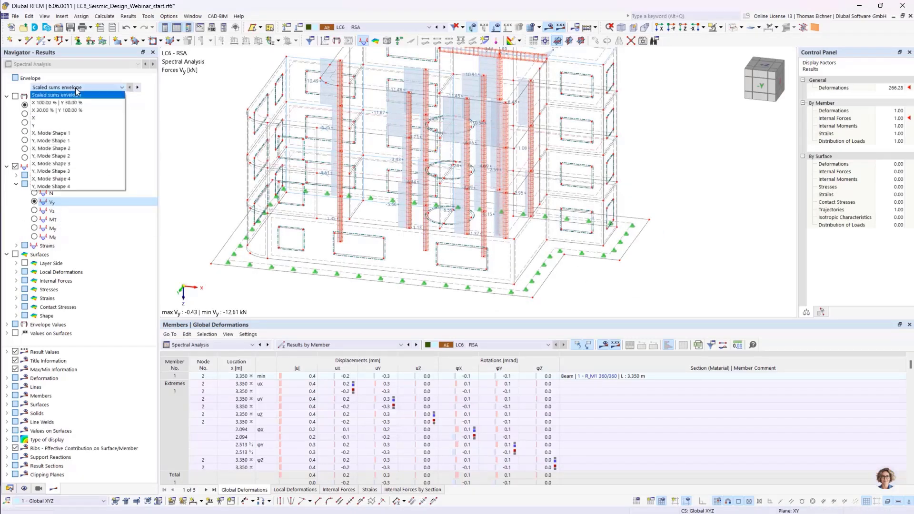
left_click(76, 94)
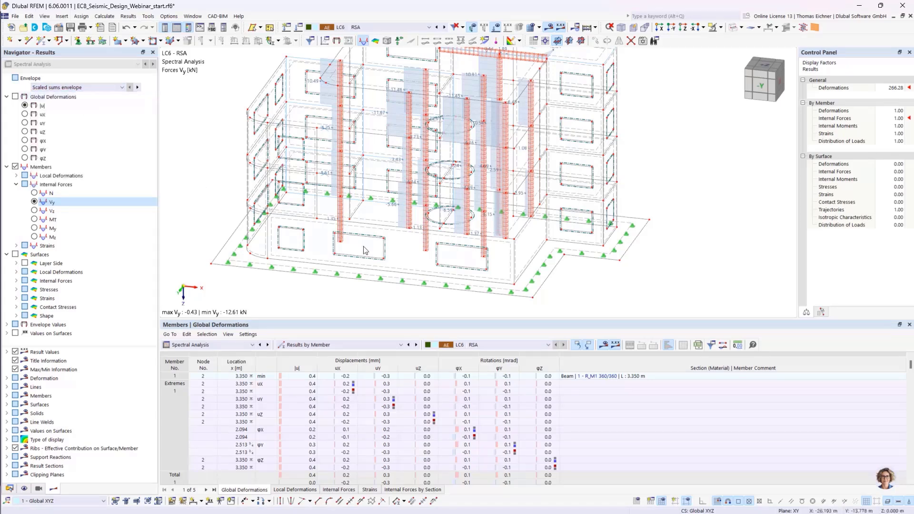
scroll(399, 128, "down", 4)
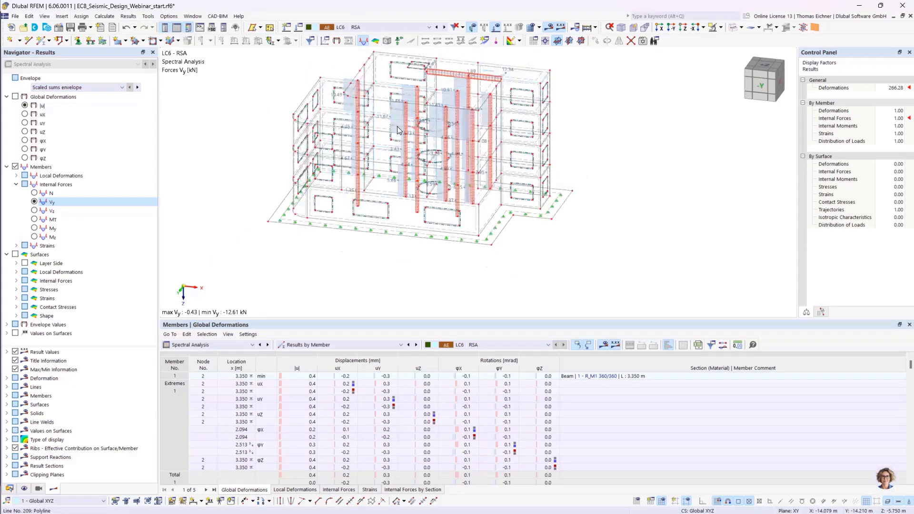
left_click(336, 390)
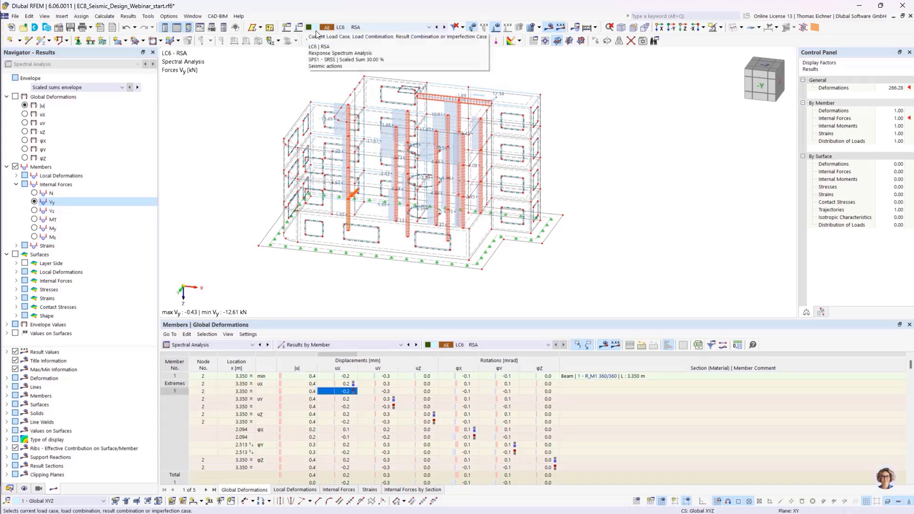
left_click(603, 221)
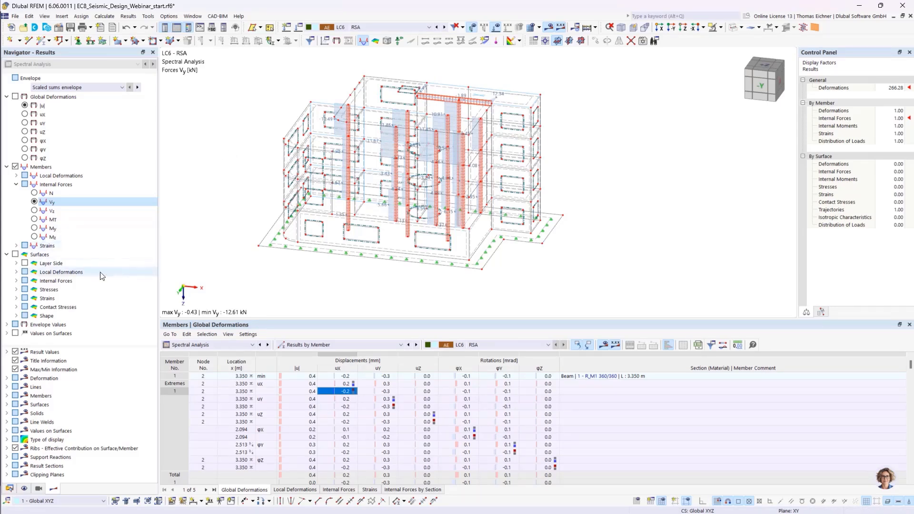
left_click(8, 324)
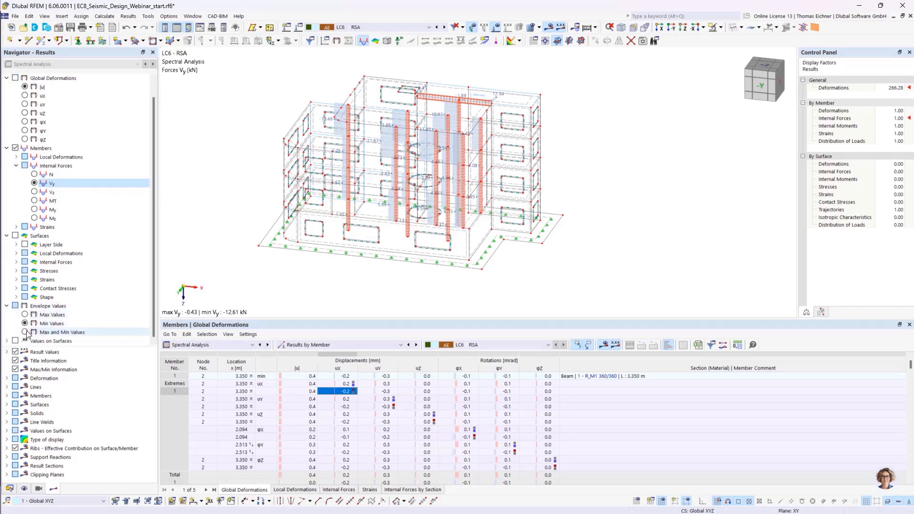
left_click(25, 332)
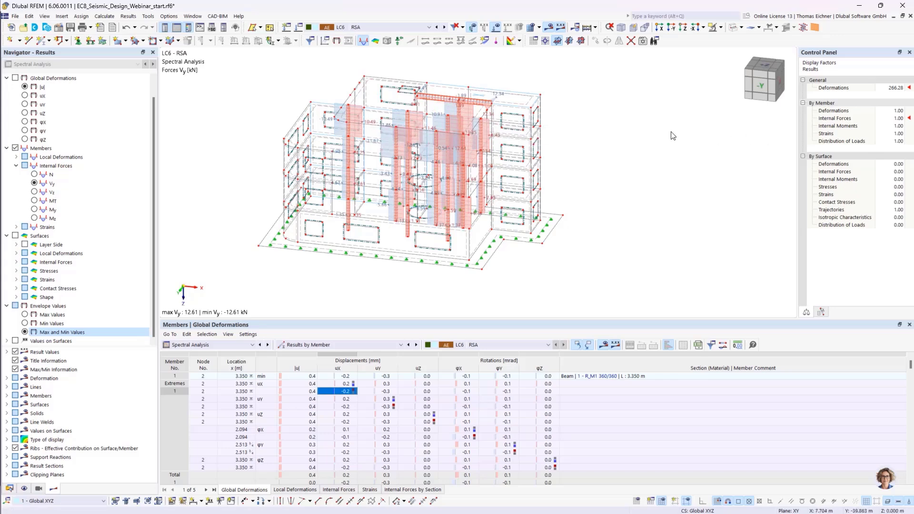
- Open the load cases and combinations and add a new design situation of type ULS (STR/GEO) - Seismic
left_click(377, 28)
left_click(378, 28)
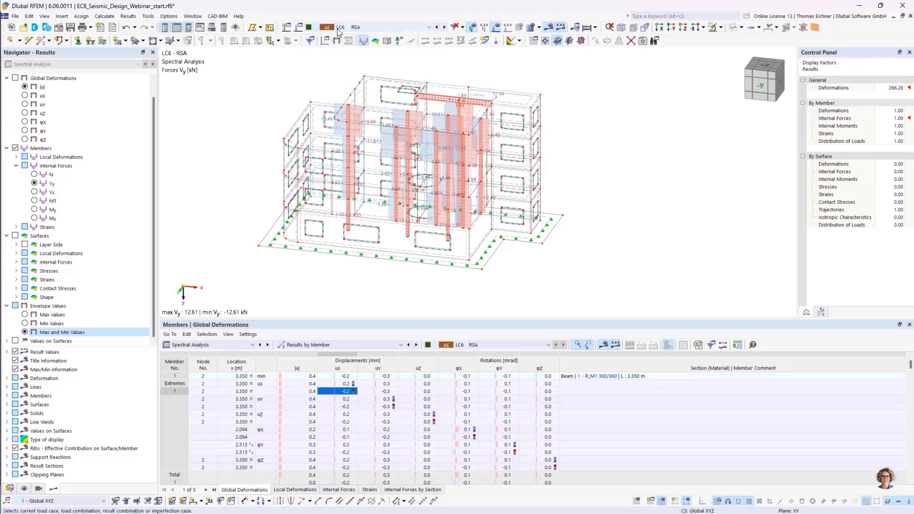
left_click(328, 29)
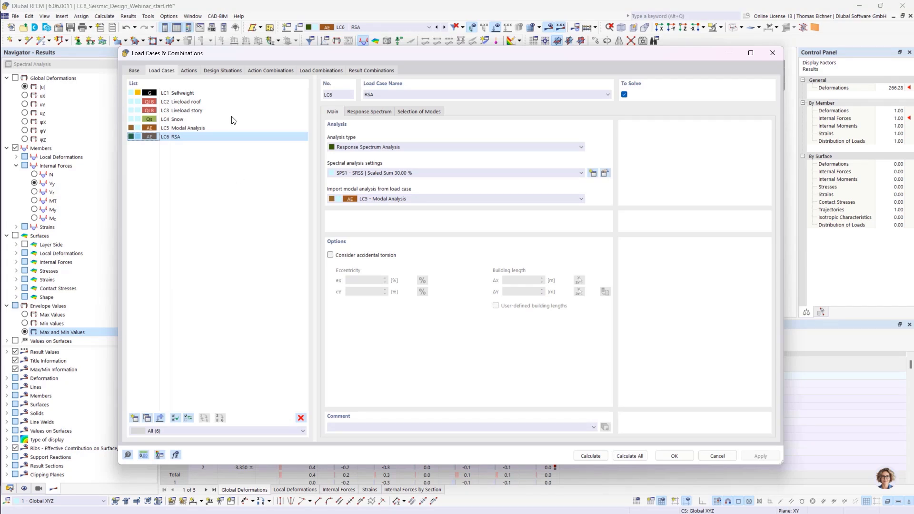
left_click(217, 71)
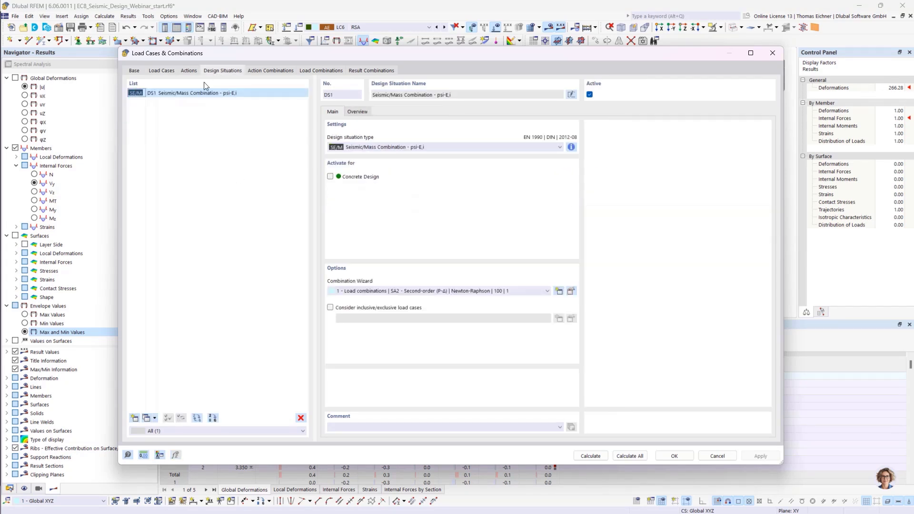
left_click(134, 418)
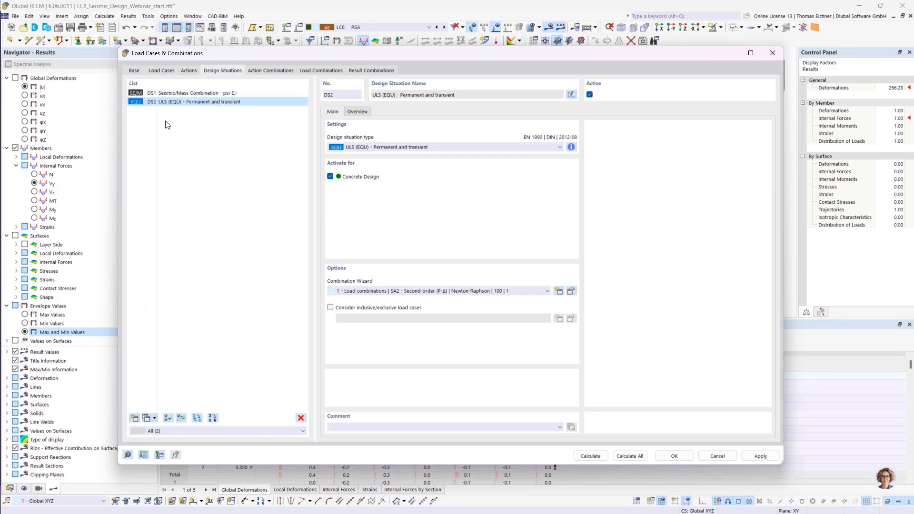
left_click(354, 147)
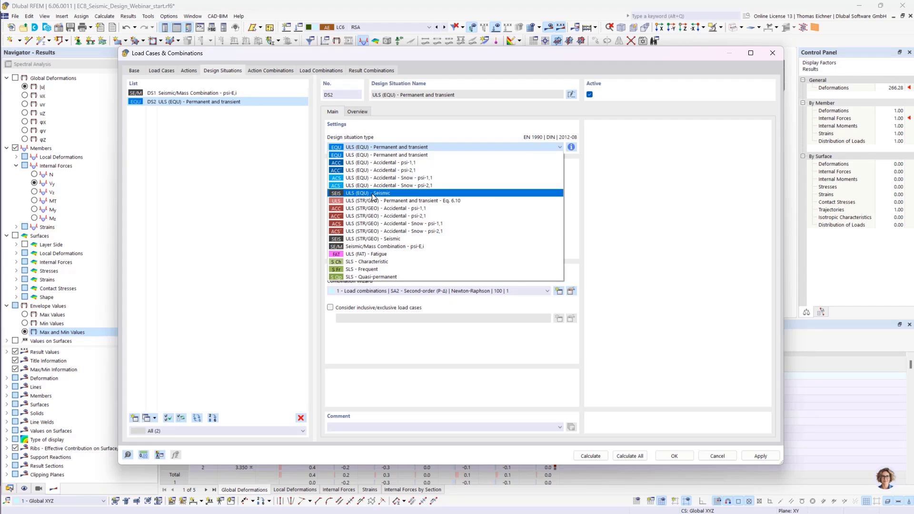
left_click(367, 241)
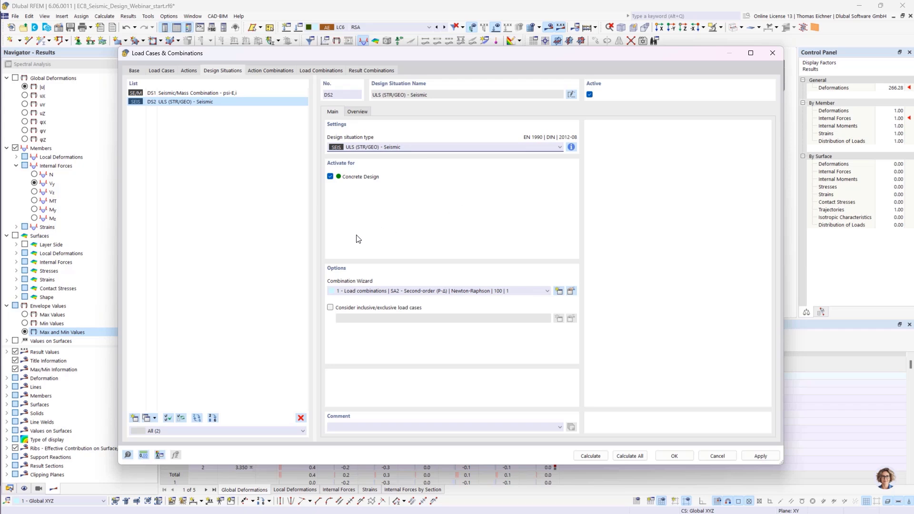
- Deactivate Concrete Design for the new design situation and review the combination wizard choices
left_click(436, 178)
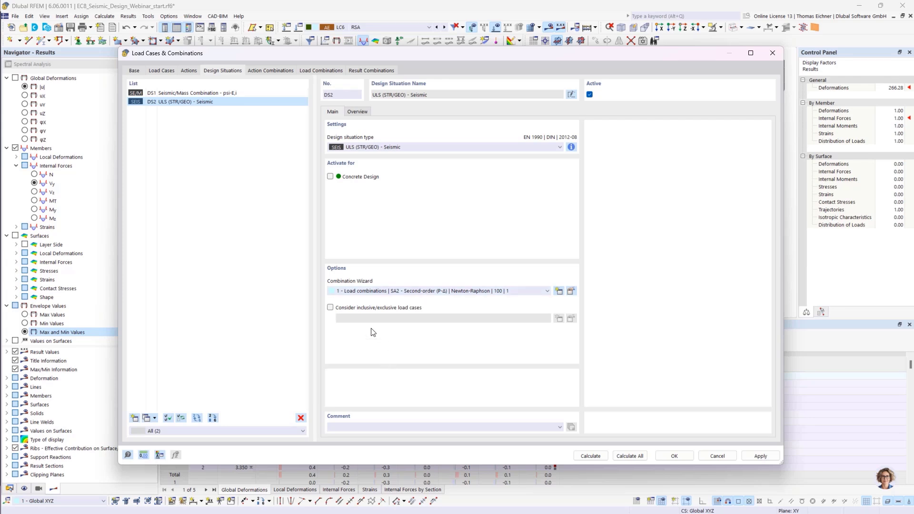
left_click(373, 292)
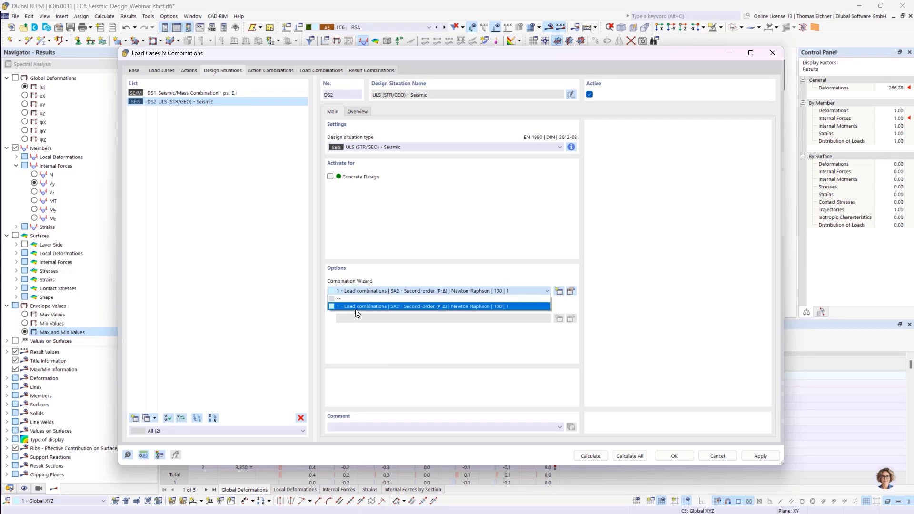
left_click(358, 307)
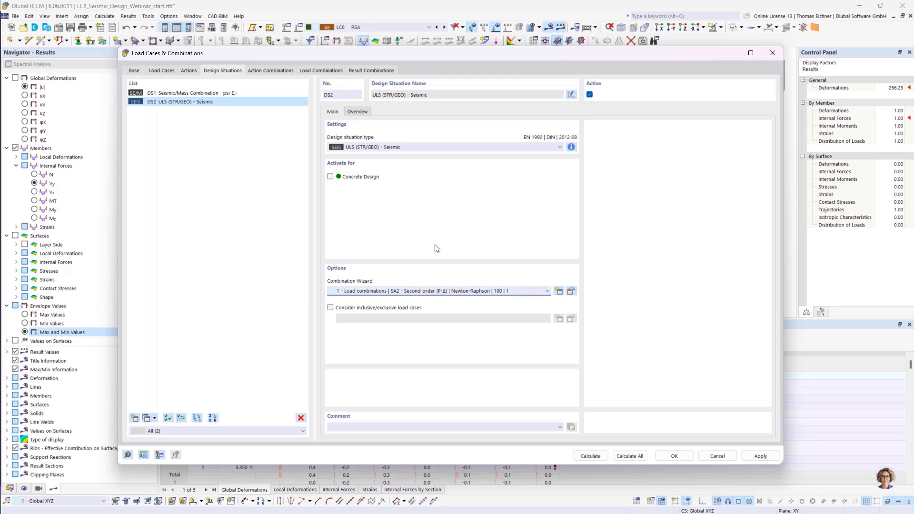
- Add a second combination wizard set to generate result combinations (linear analysis)
left_click(572, 291)
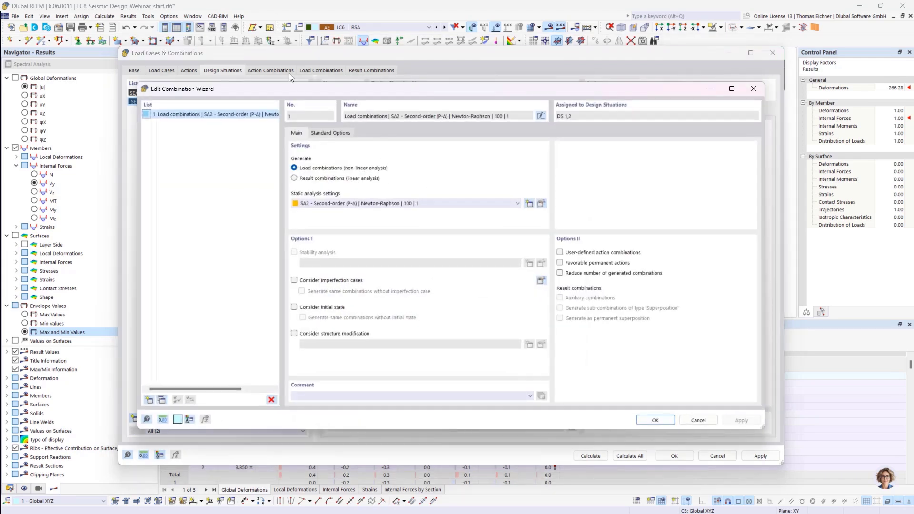
left_click(161, 402)
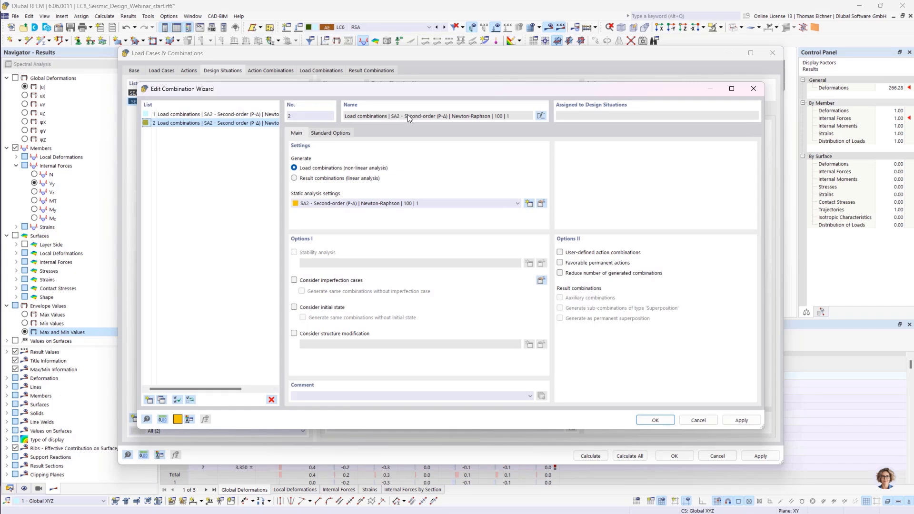
left_click(294, 178)
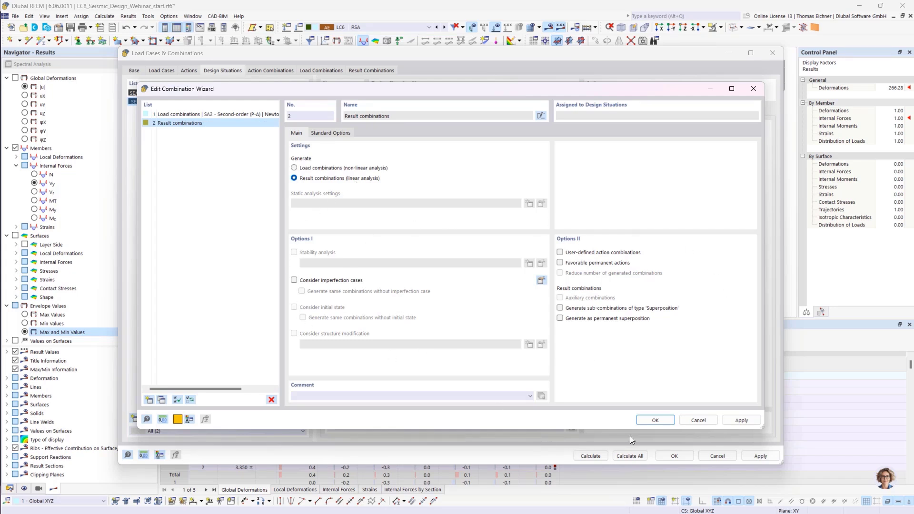
left_click(655, 421)
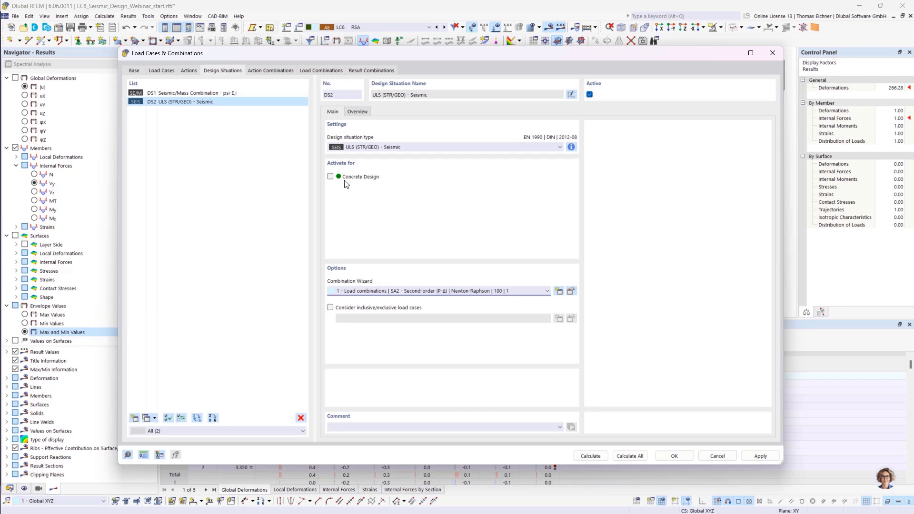
- Activate Concrete Design for the seismic design situation and assign it the result combinations wizard
left_click(330, 176)
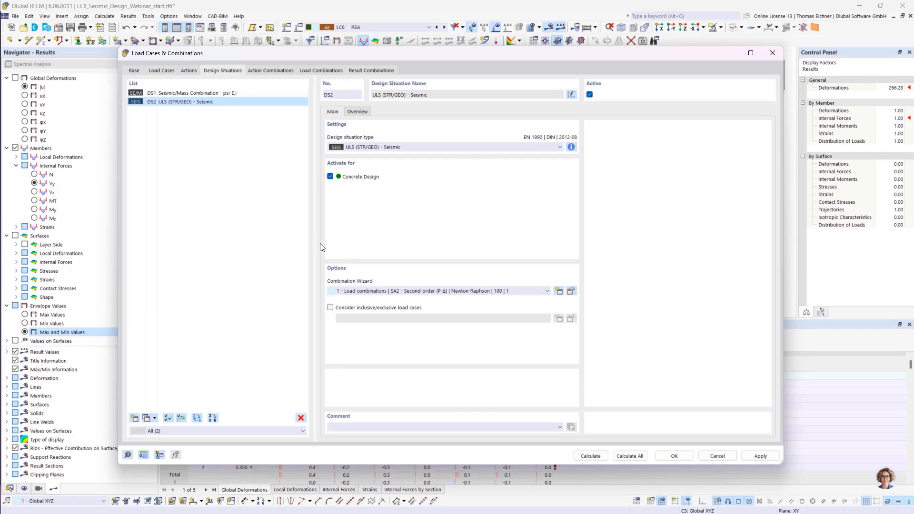
left_click(421, 292)
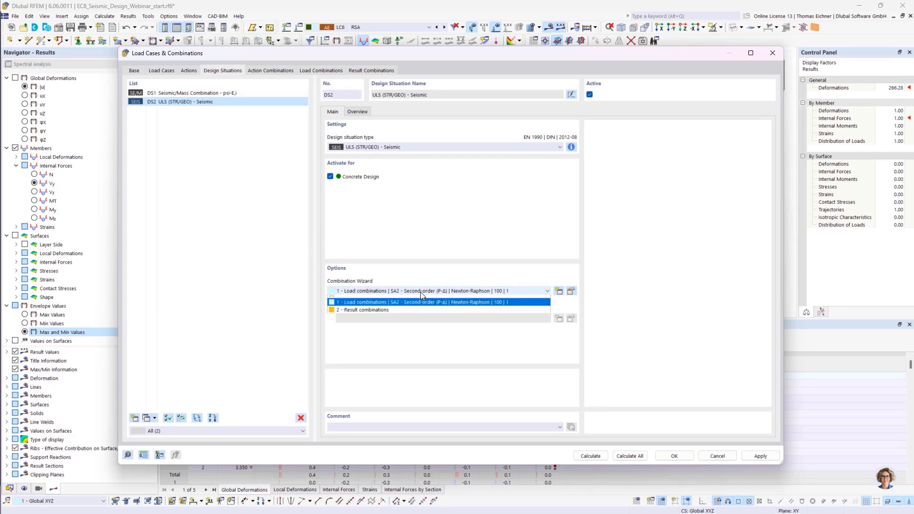
left_click(355, 313)
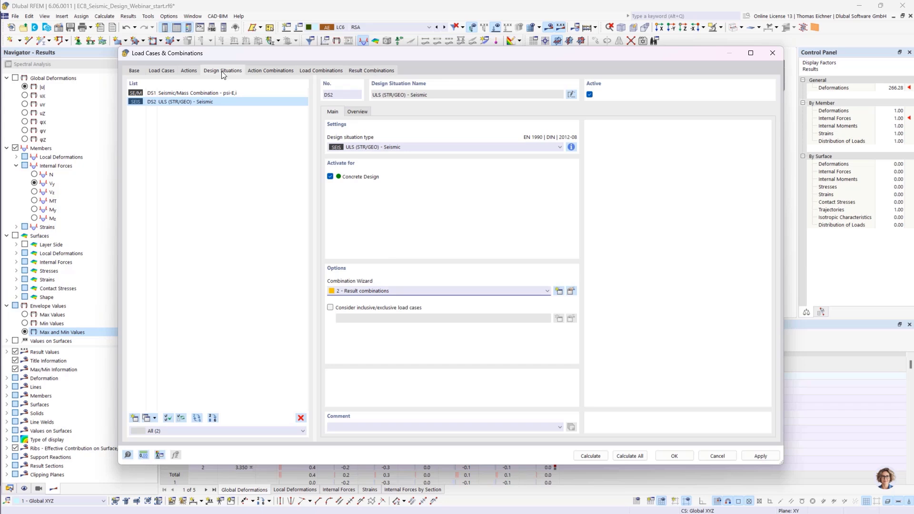
- Review the load cases and the RSA sub-result assigned in result combination RC1
left_click(367, 70)
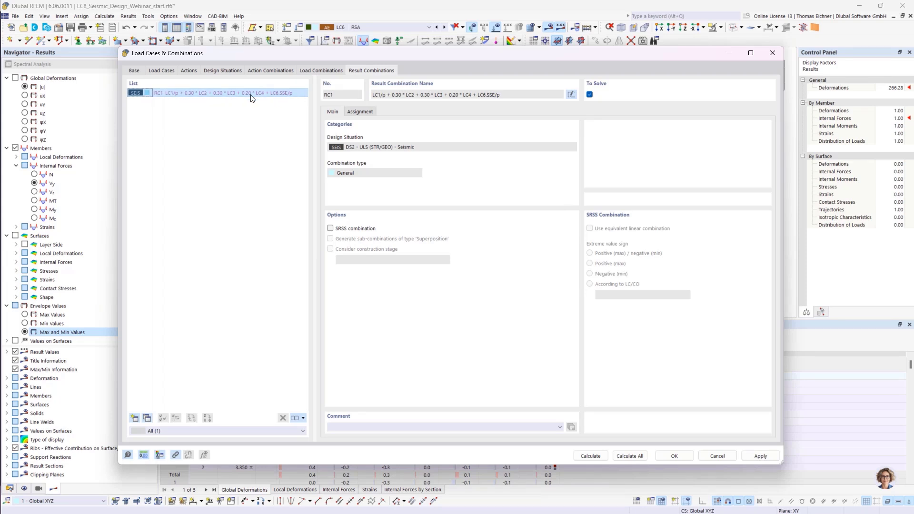
left_click(369, 111)
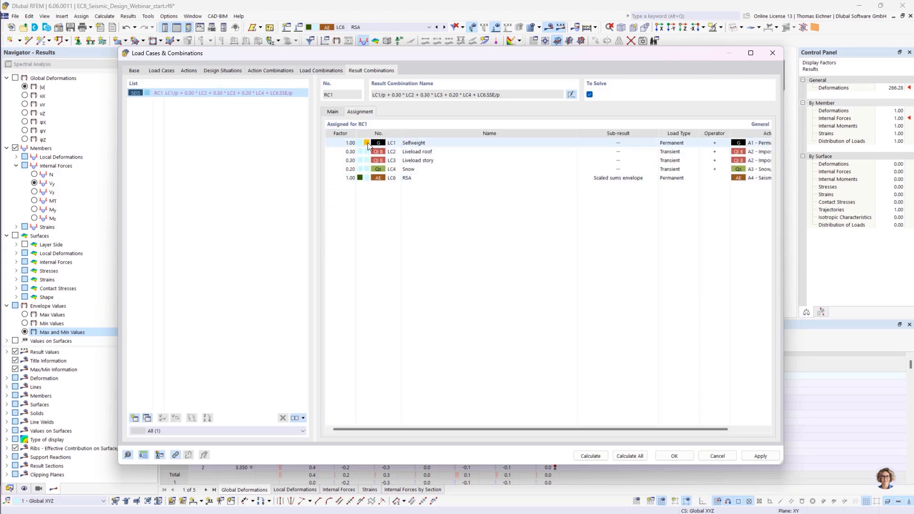
left_click(414, 170)
left_click(625, 178)
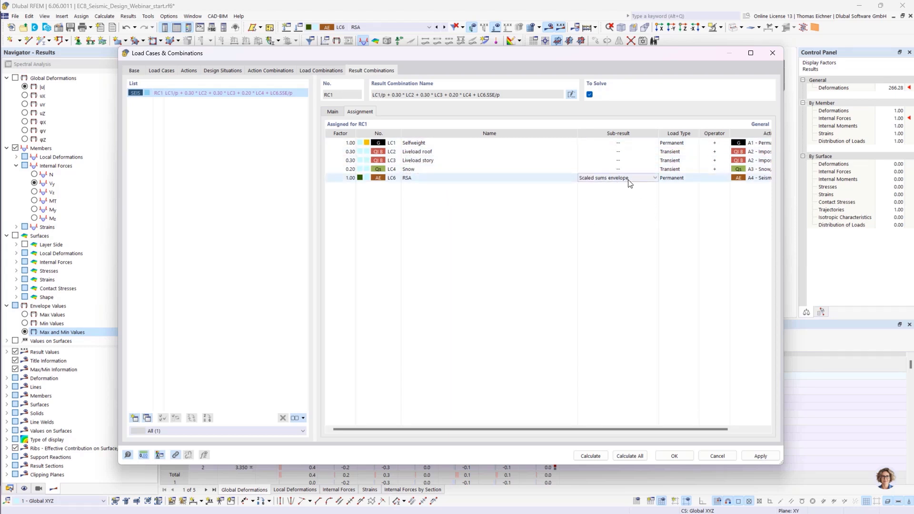
left_click(635, 179)
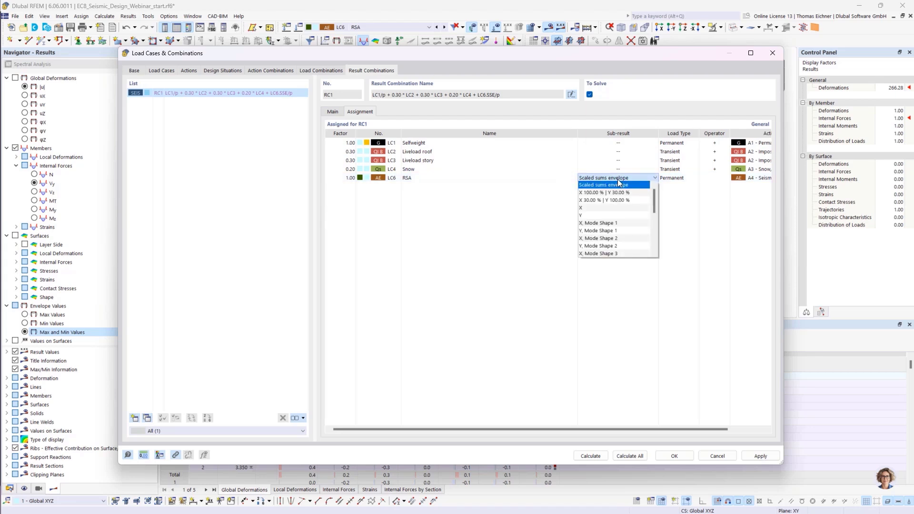
left_click(618, 180)
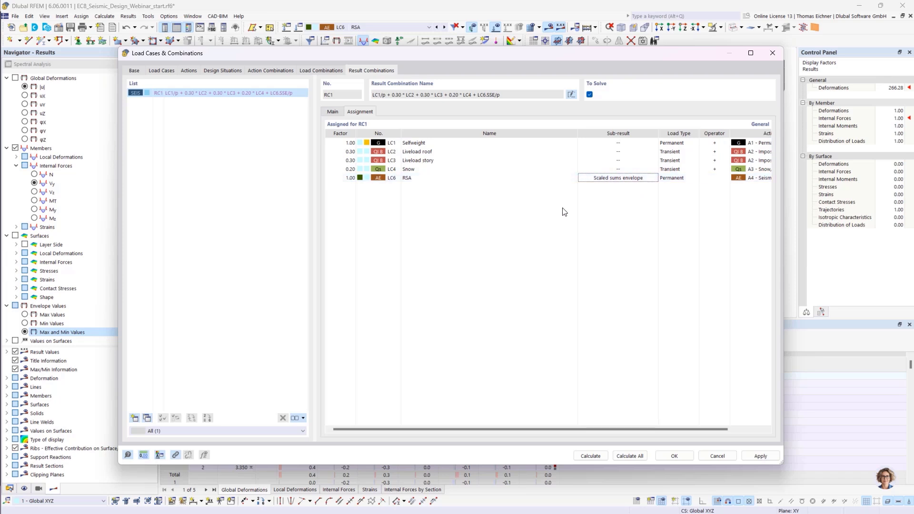
left_click(530, 179)
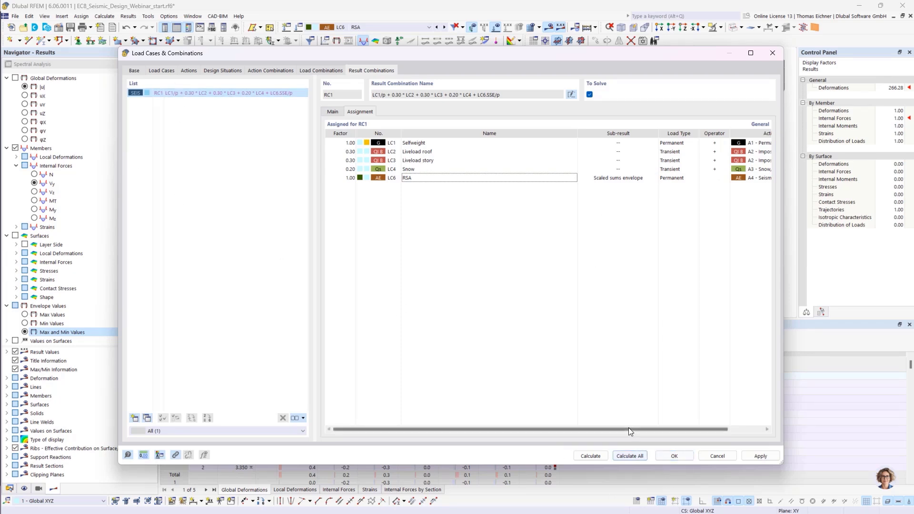
- Close the dialog and run Calculate All, agreeing to delete the existing results
left_click(678, 457)
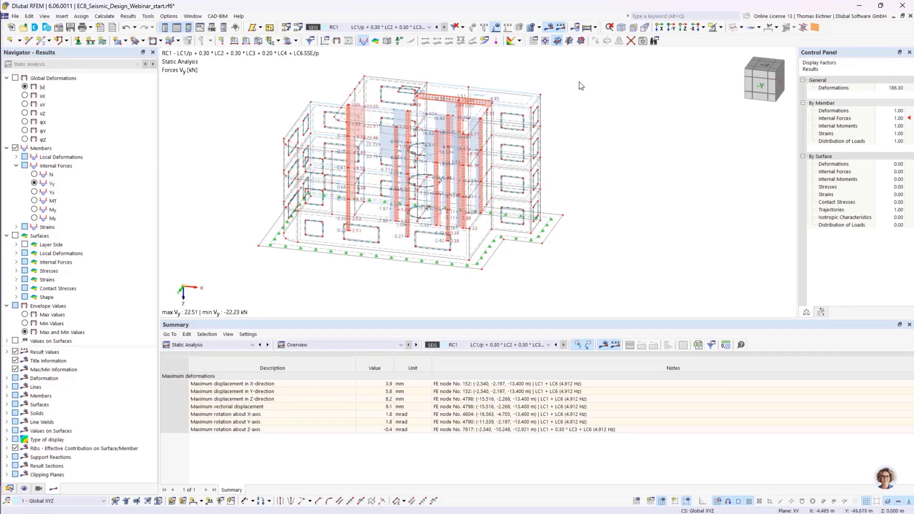
left_click(589, 29)
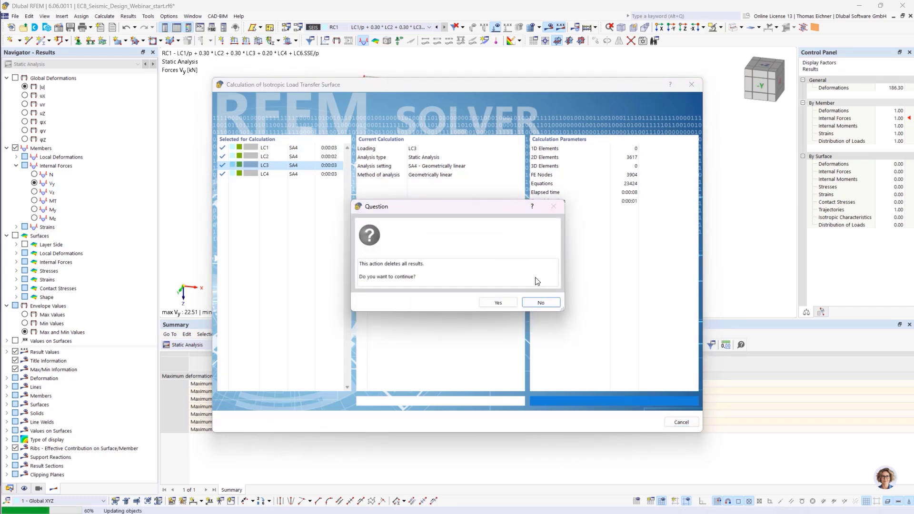
left_click(498, 303)
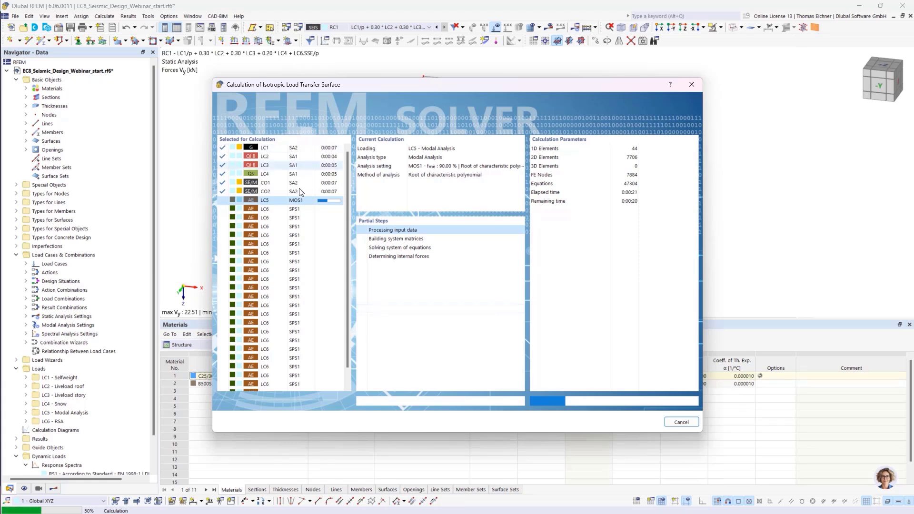
scroll(307, 205, "down", 1)
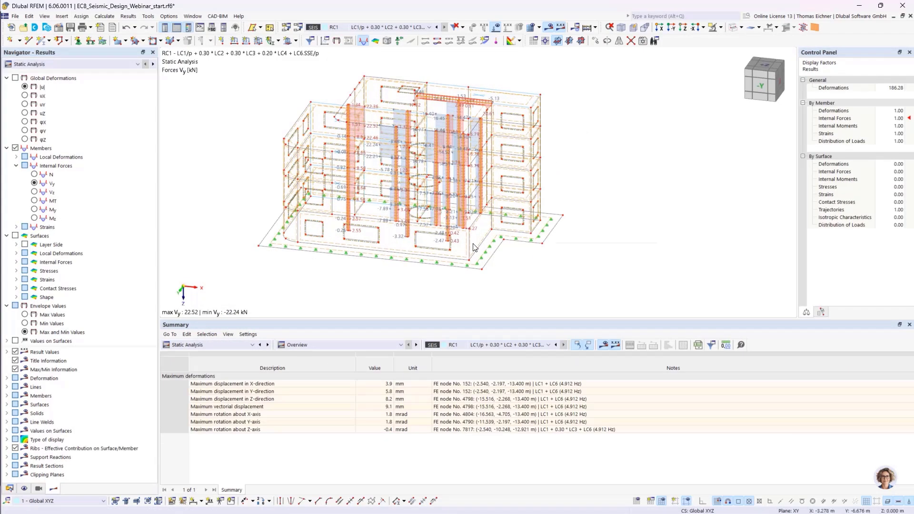
- Switch the results table to the Concrete Design errors and warnings
right_click(566, 231)
left_click(649, 231)
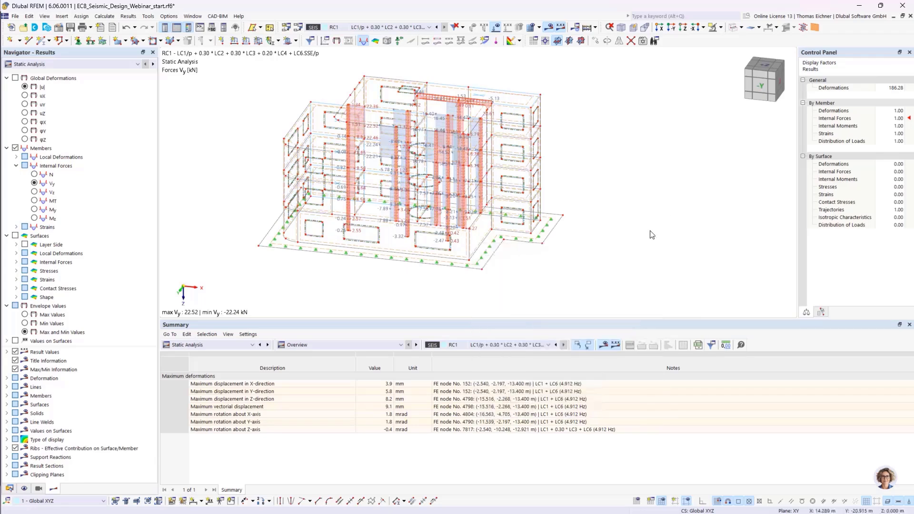
left_click(247, 345)
left_click(210, 430)
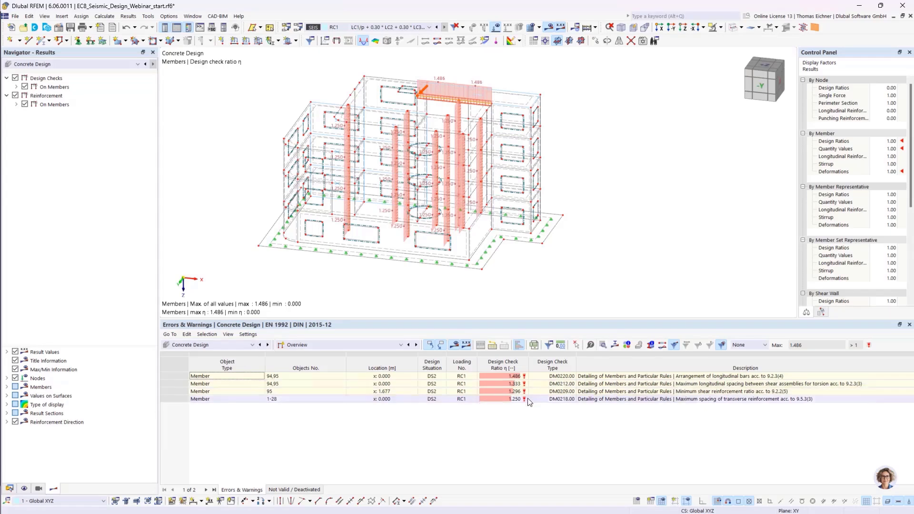
- Show the concrete design input data for design situations and objects to design
left_click(321, 345)
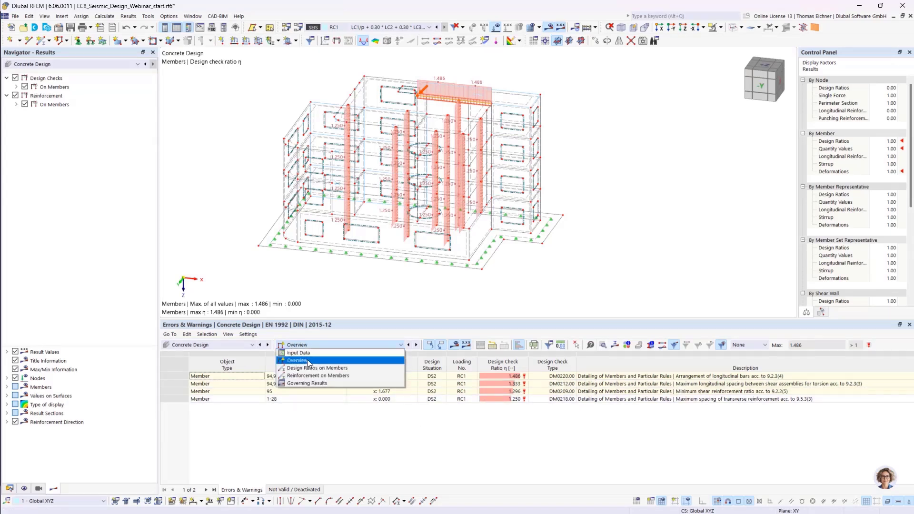
left_click(305, 353)
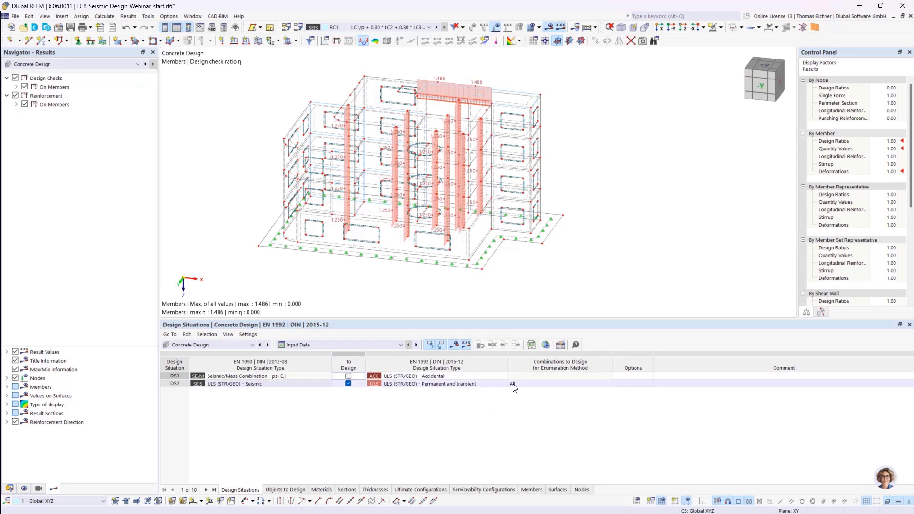
left_click(281, 489)
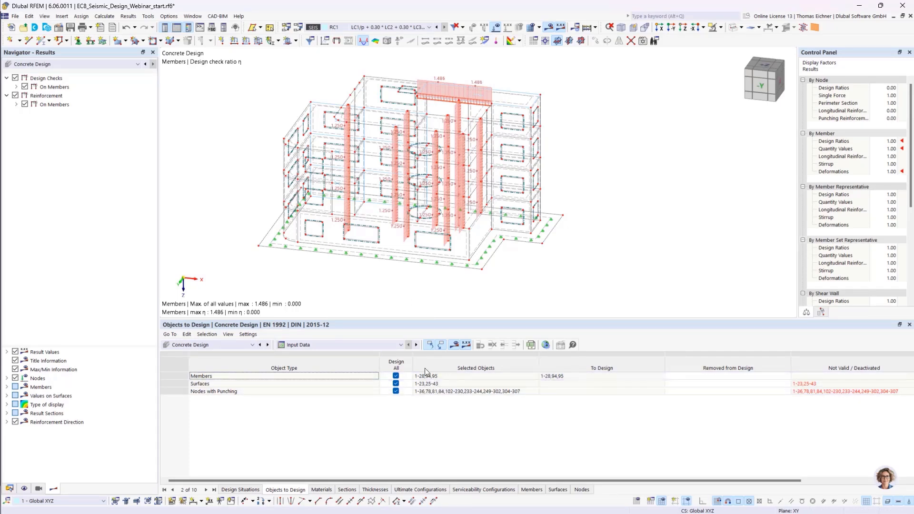
- Open the design check details of the member 21 shear resistance check from the design ratios on members table
left_click(401, 345)
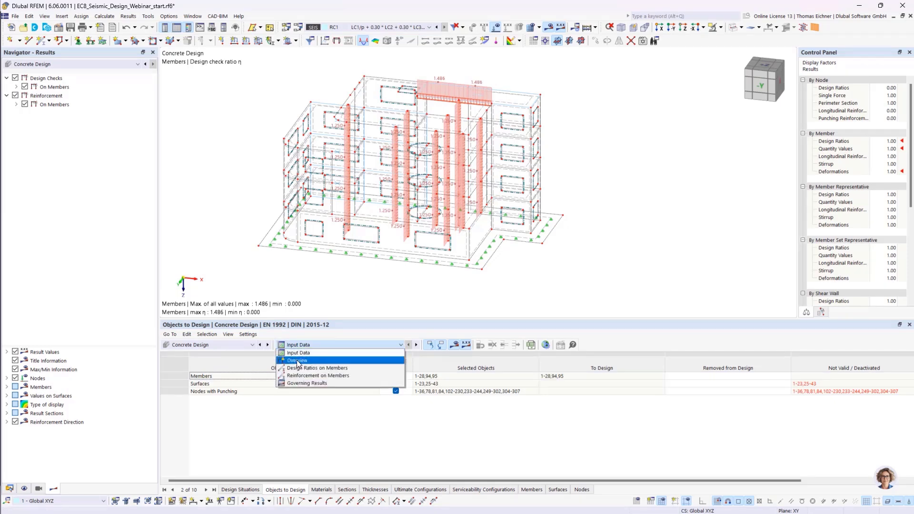
left_click(307, 361)
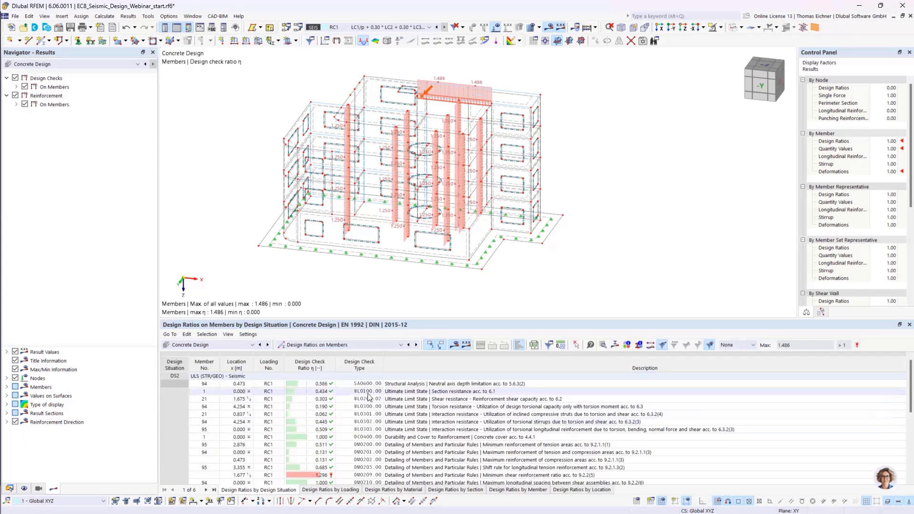
scroll(338, 180, "up", 3)
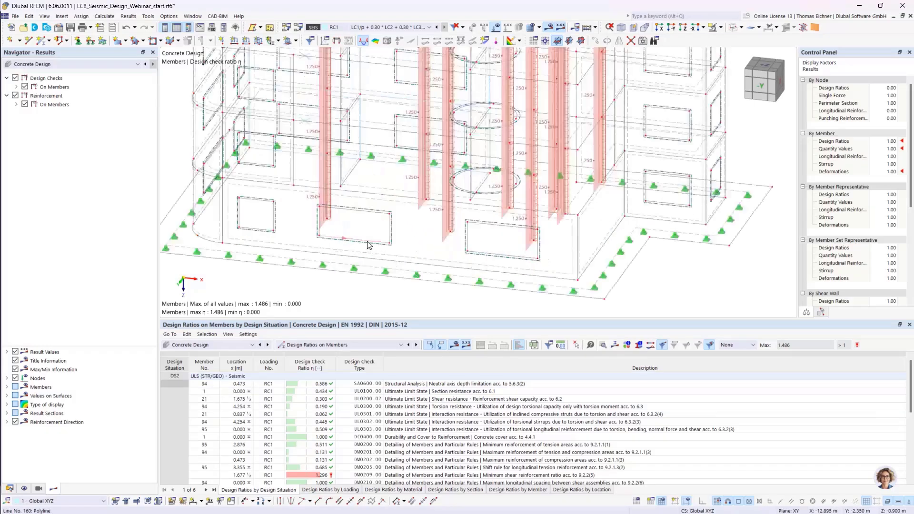
left_click(328, 176)
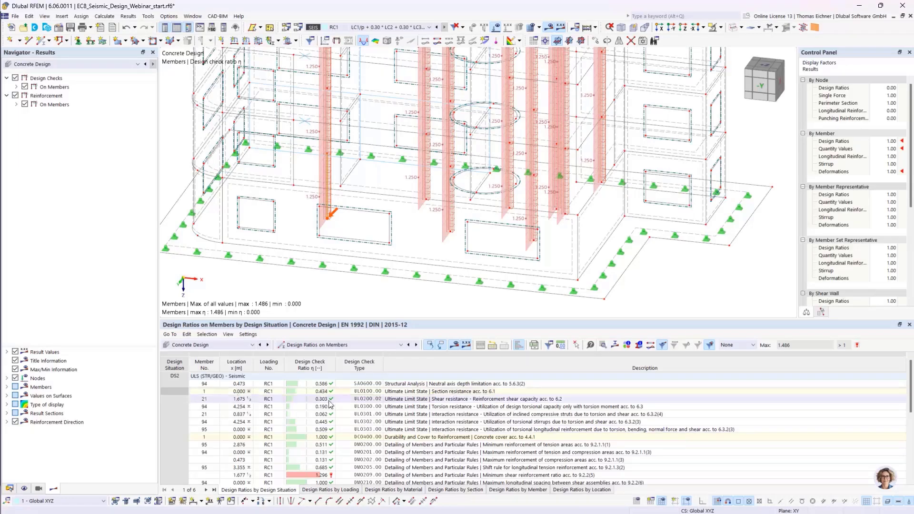
left_click(381, 399)
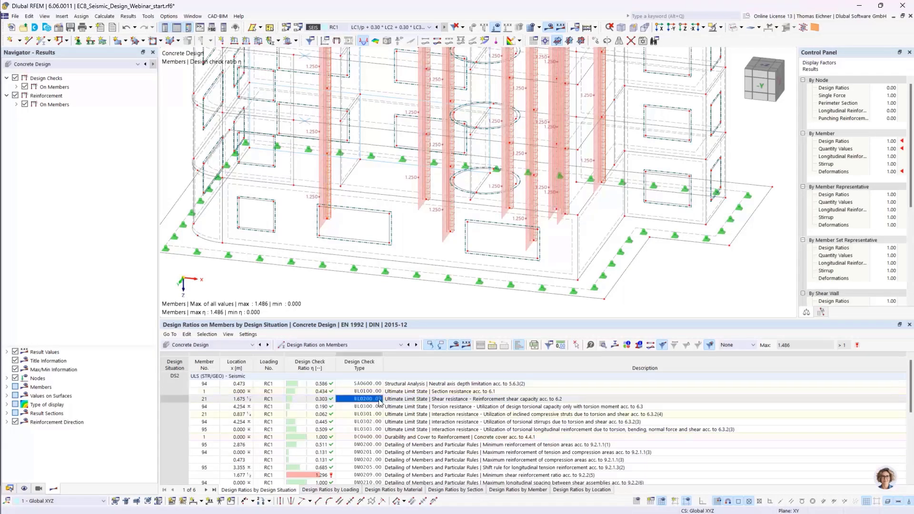
scroll(366, 258, "down", 4)
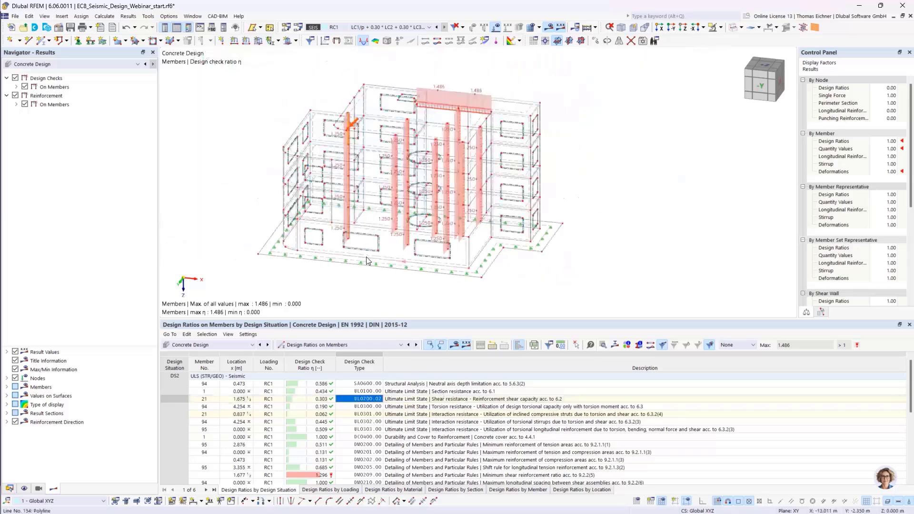
scroll(365, 256, "up", 1)
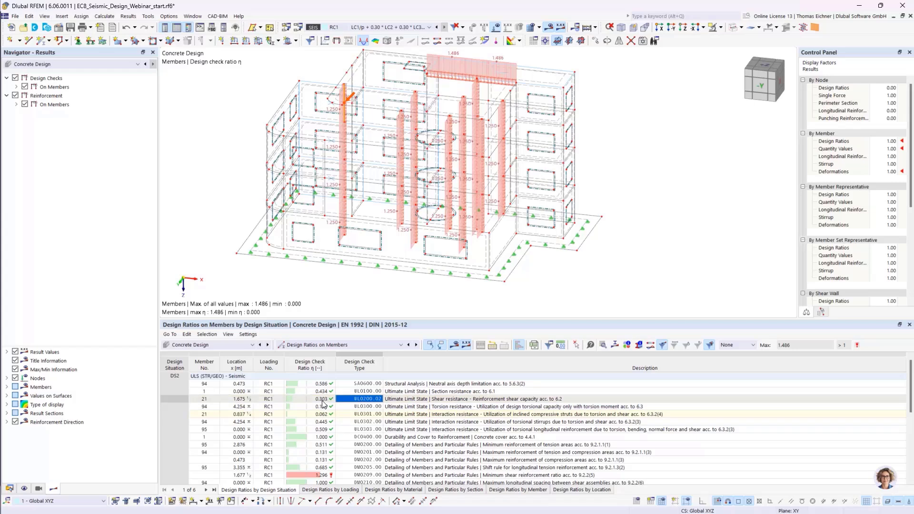
double_click(363, 400)
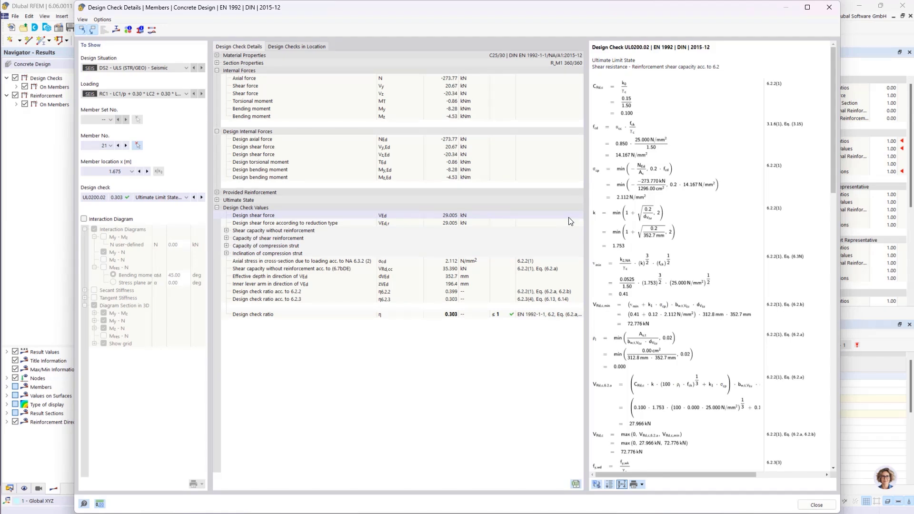
mouse_move(833, 140)
left_mouse_down()
mouse_move(831, 339)
mouse_move(833, 138)
left_mouse_up()
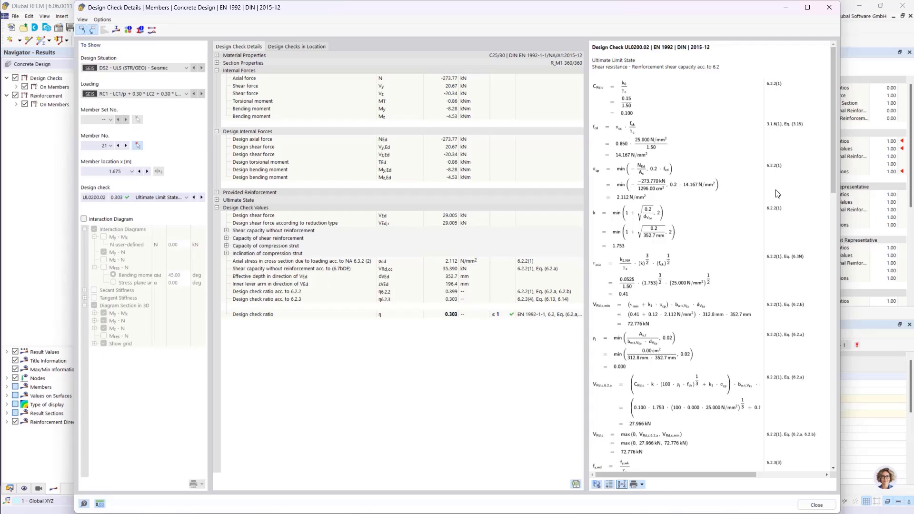
left_click(829, 7)
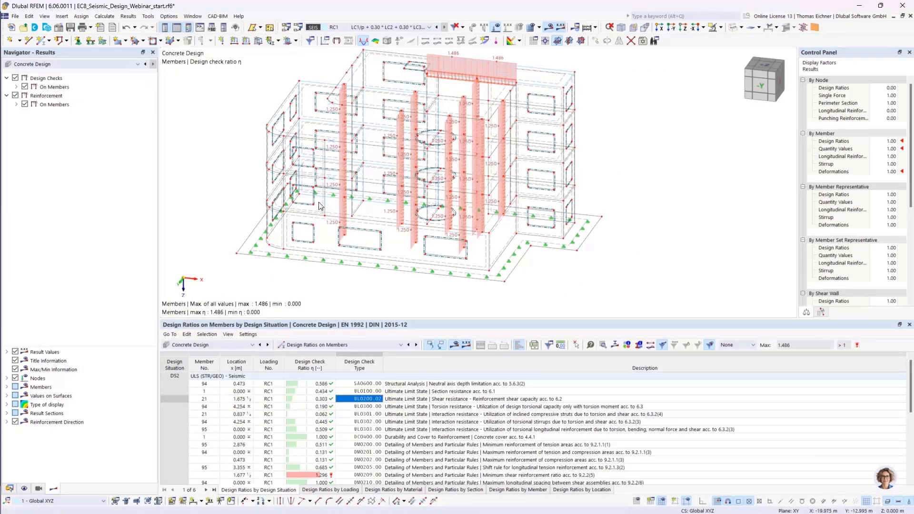
middle_click_drag(183, 184, 199, 206)
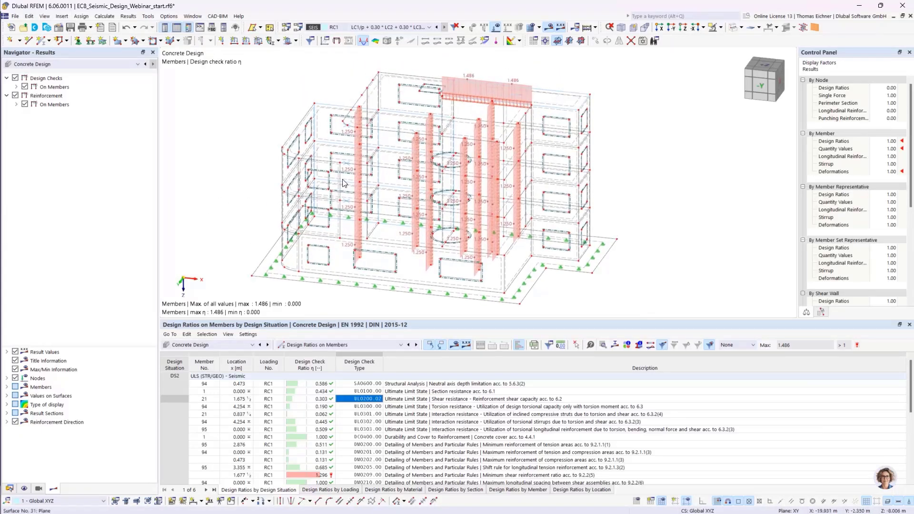
scroll(343, 182, "down", 1)
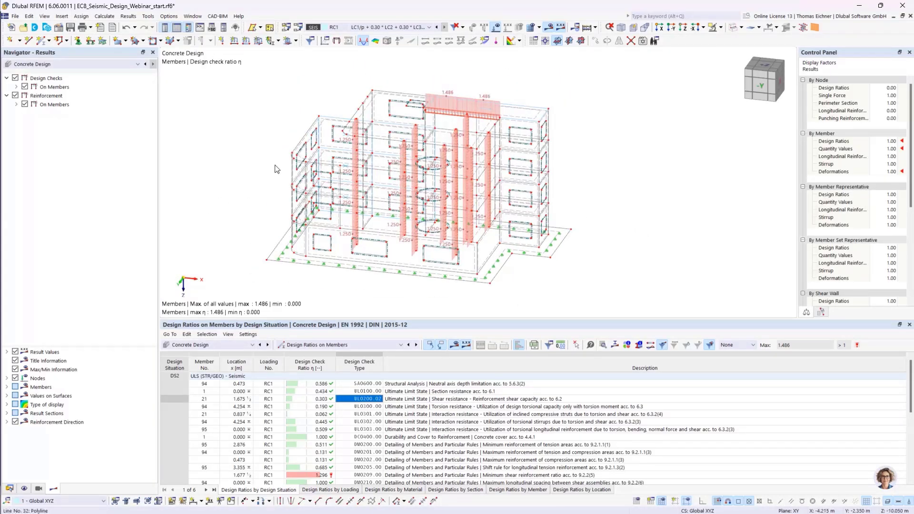
middle_click_drag(248, 171, 266, 169)
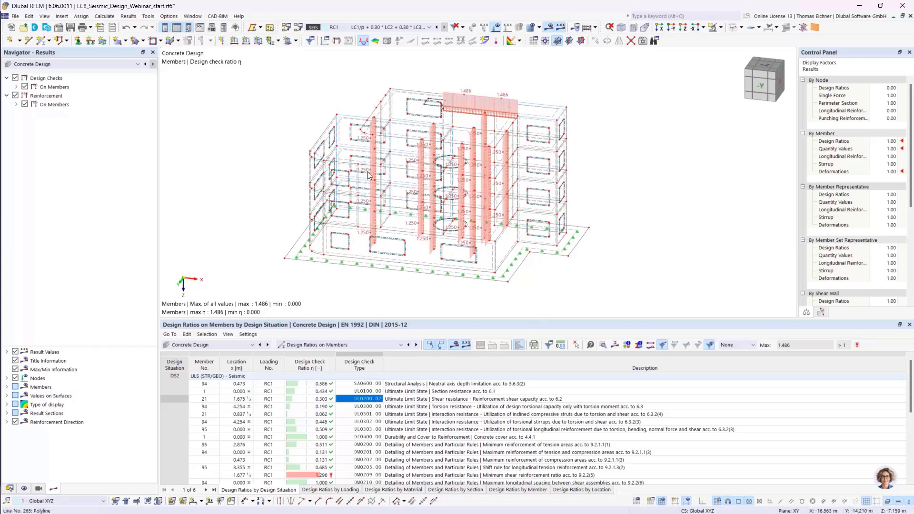
- Activate the Building Model add-on in the model's base data
left_click(10, 489)
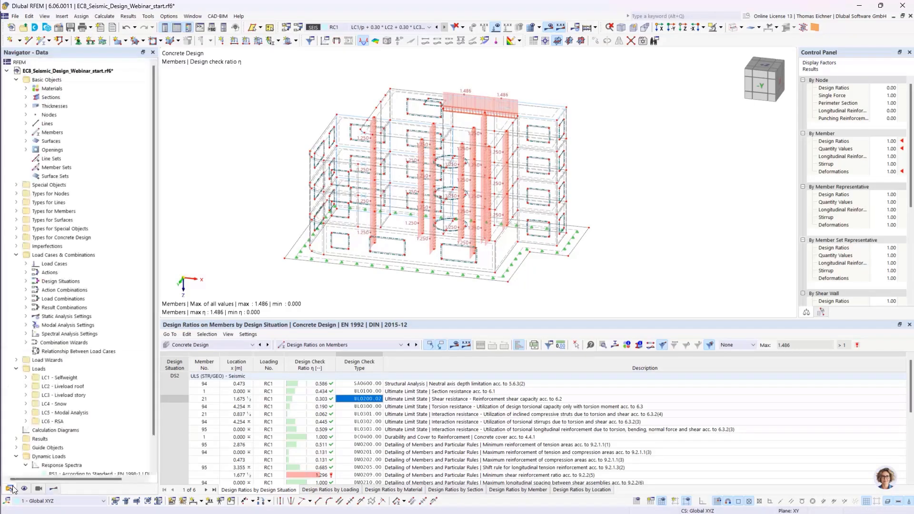
scroll(132, 262, "down", 2)
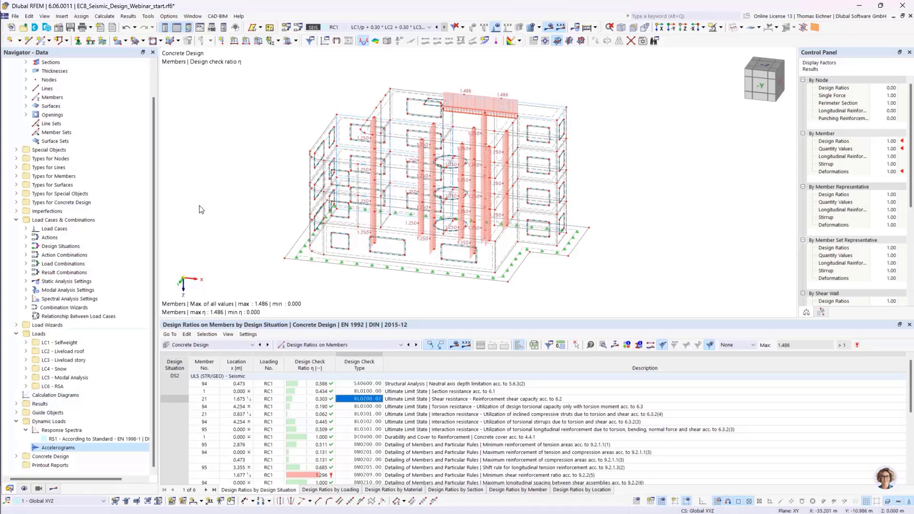
left_click(59, 28)
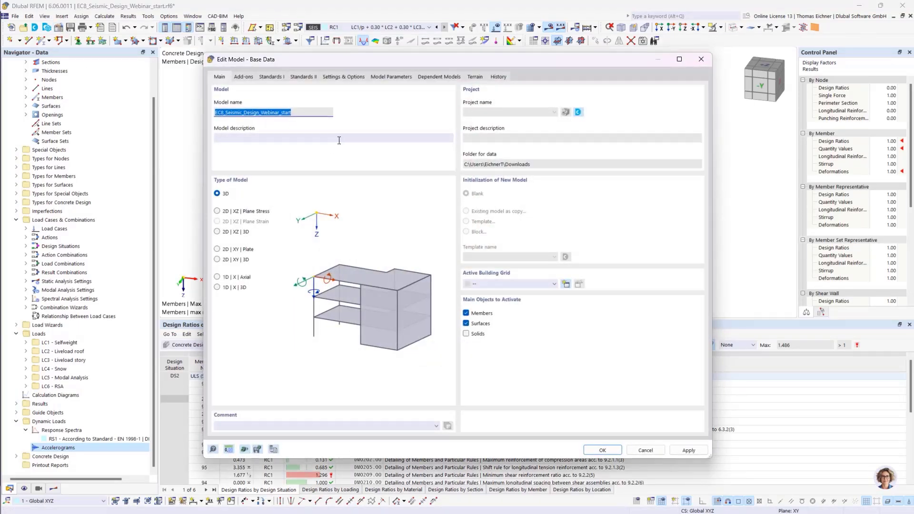
left_click(245, 77)
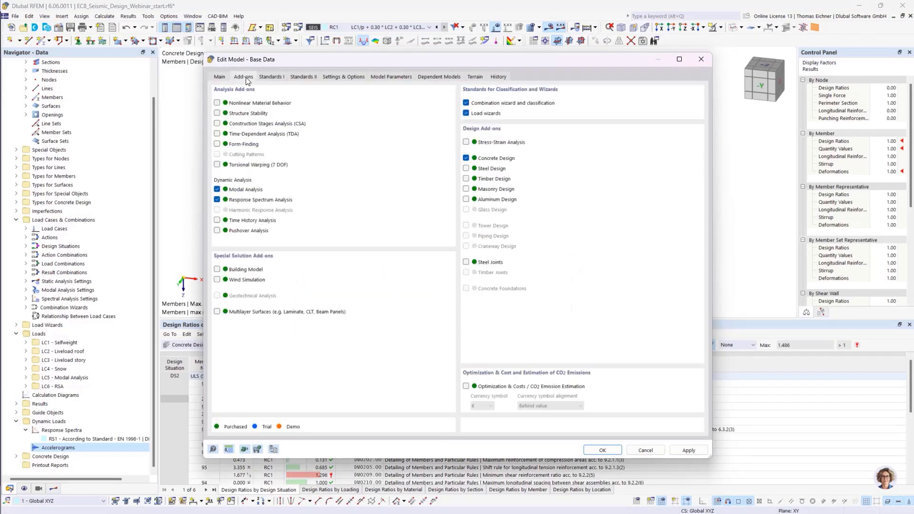
left_click(218, 270)
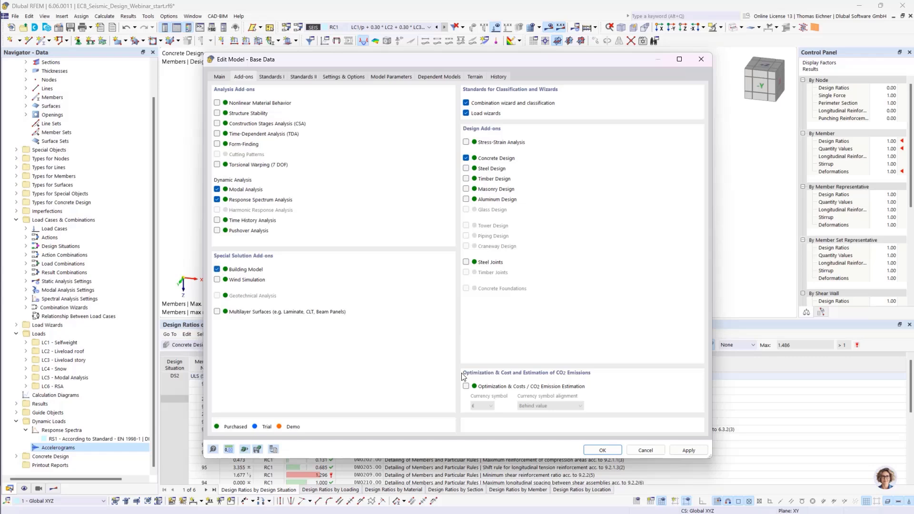
left_click(603, 449)
- Open the Building Stories and add stories until four stories of 3.350 m height are listed
scroll(88, 464, "down", 1)
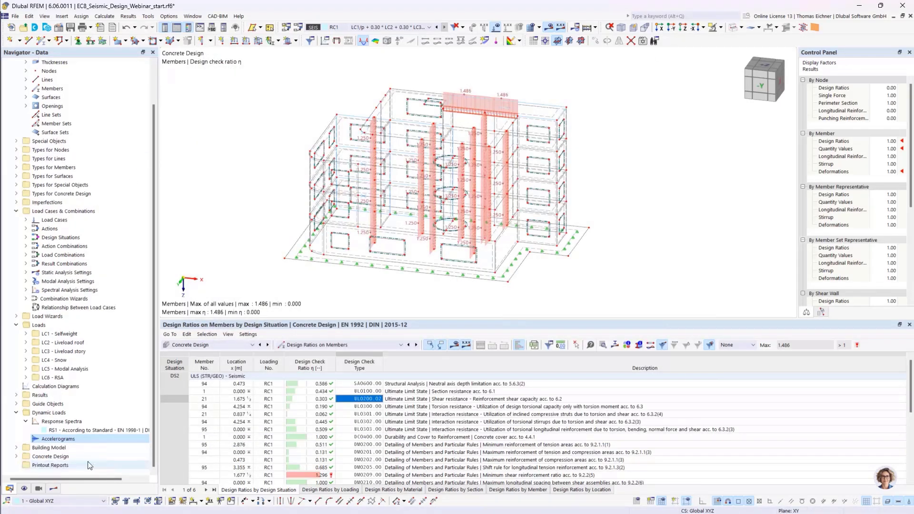
left_click(17, 448)
scroll(65, 432, "down", 3)
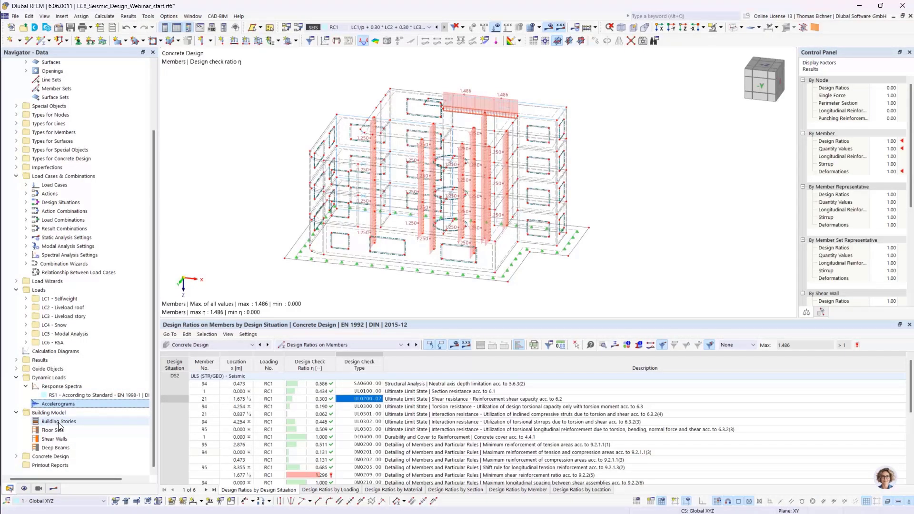
double_click(59, 422)
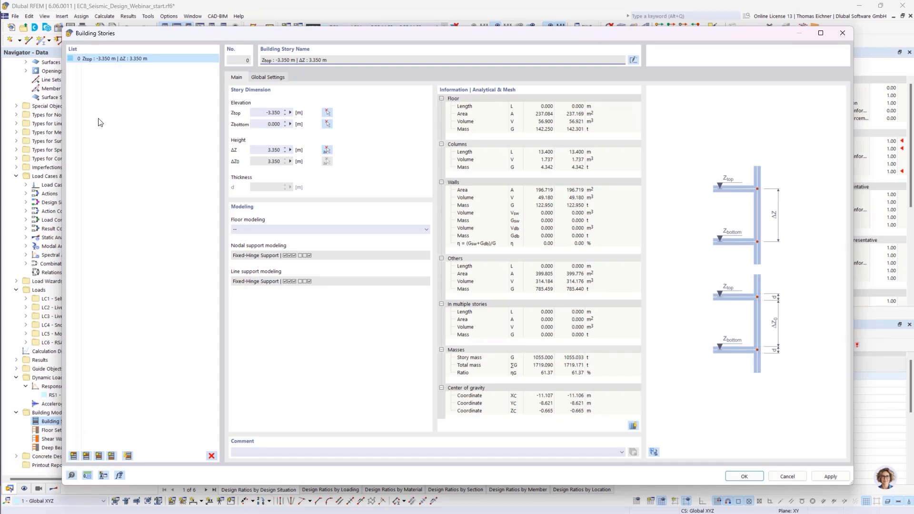
left_click_drag(390, 33, 463, 281)
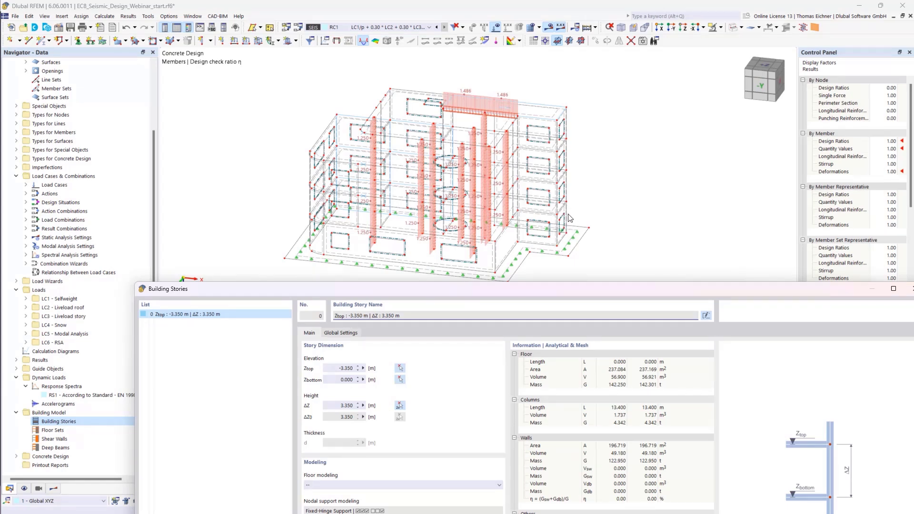
left_click_drag(501, 287, 430, 328)
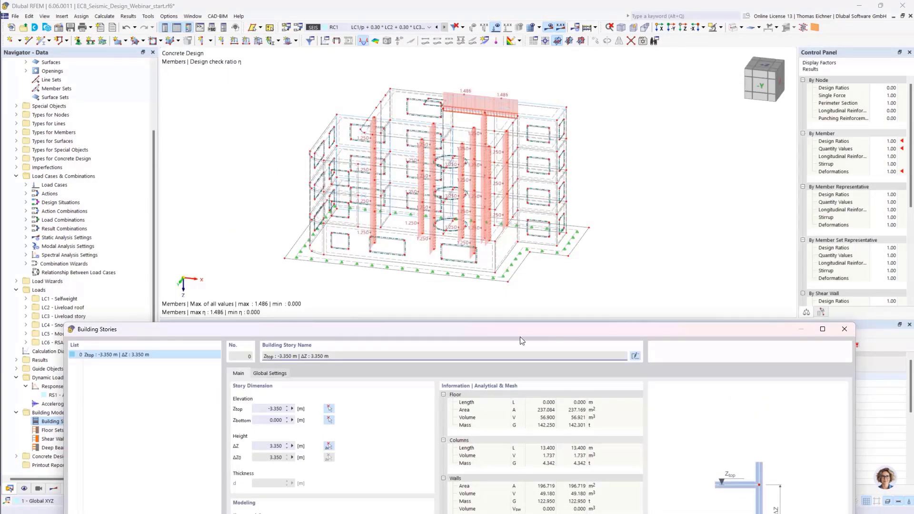
left_click_drag(522, 341, 544, 52)
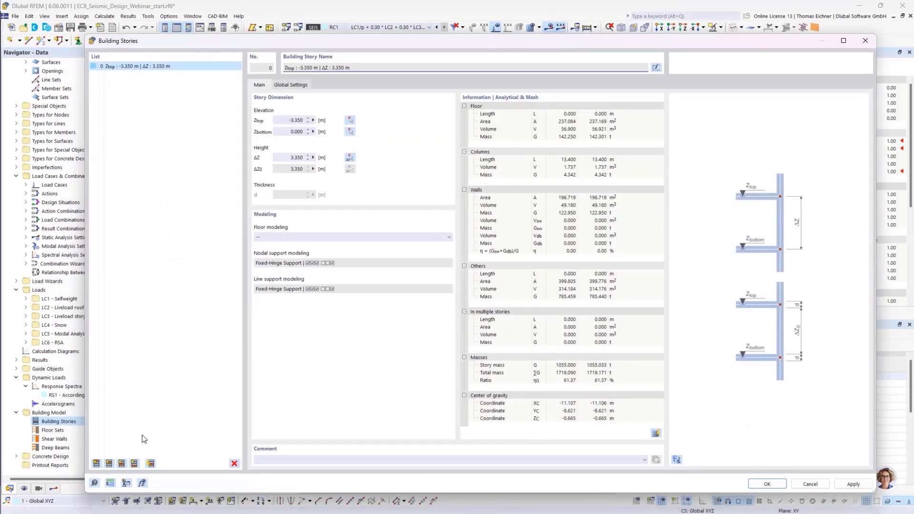
left_click(96, 463)
left_click(96, 463)
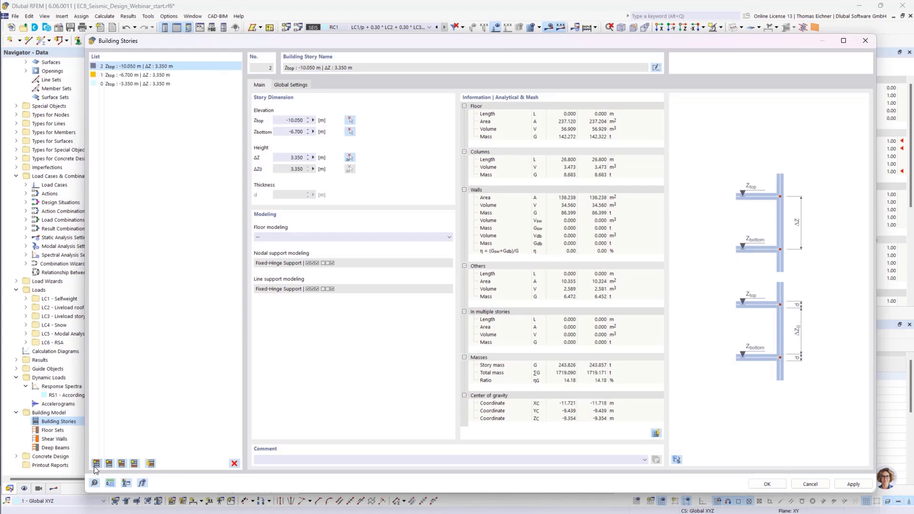
left_click(97, 464)
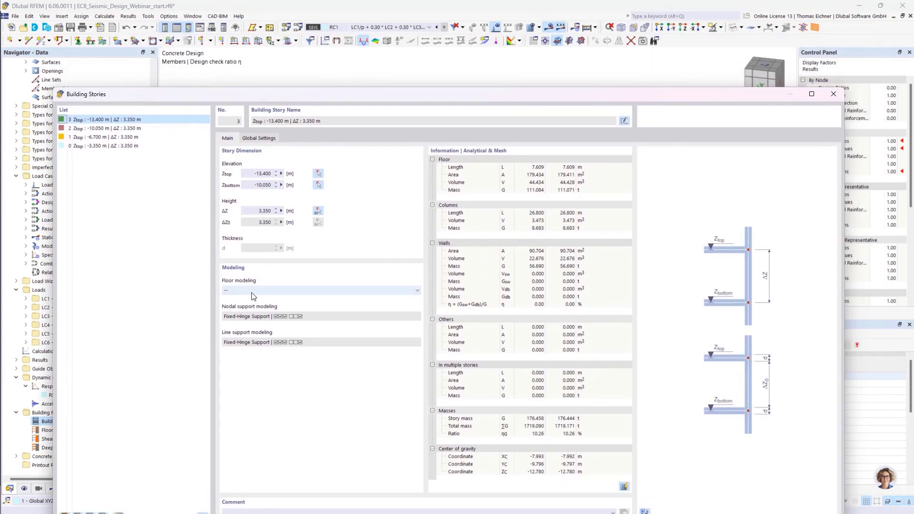
- Leave the top story's floor modeling unset and confirm the building stories
left_click(251, 292)
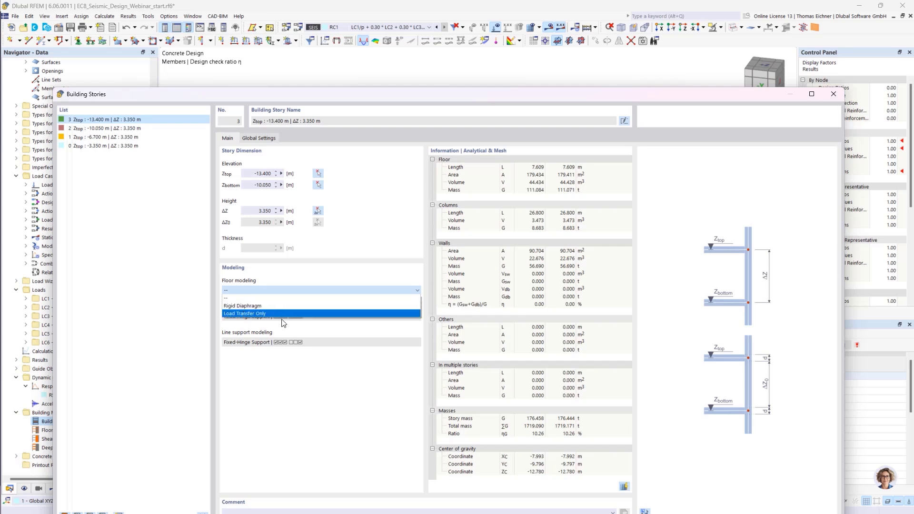
key("Up")
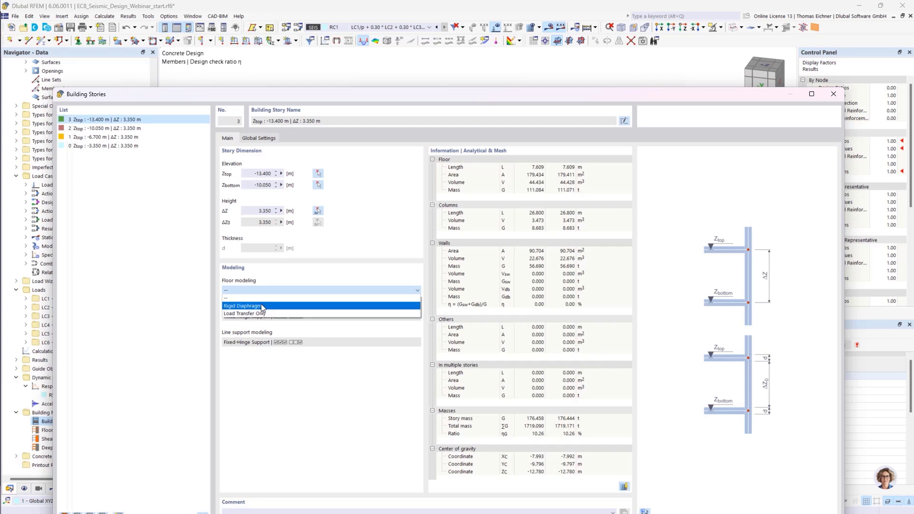
left_click(244, 293)
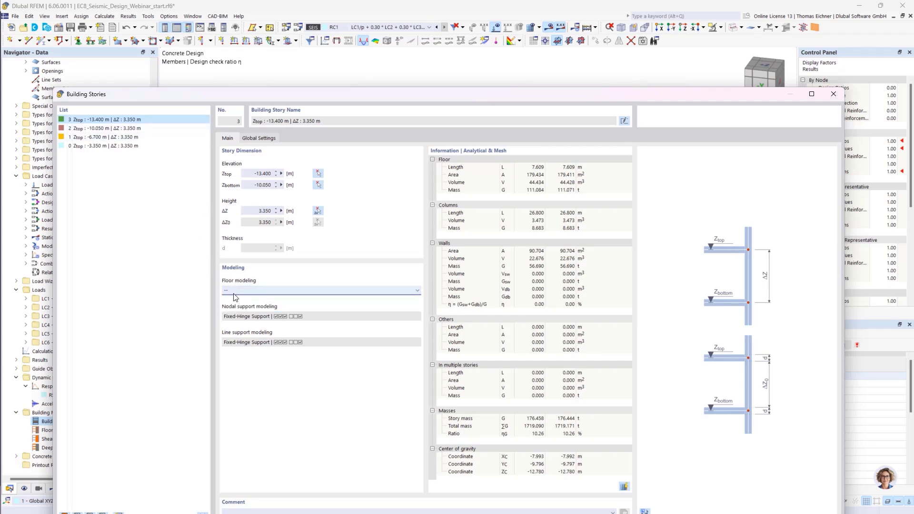
left_click_drag(234, 100, 229, 58)
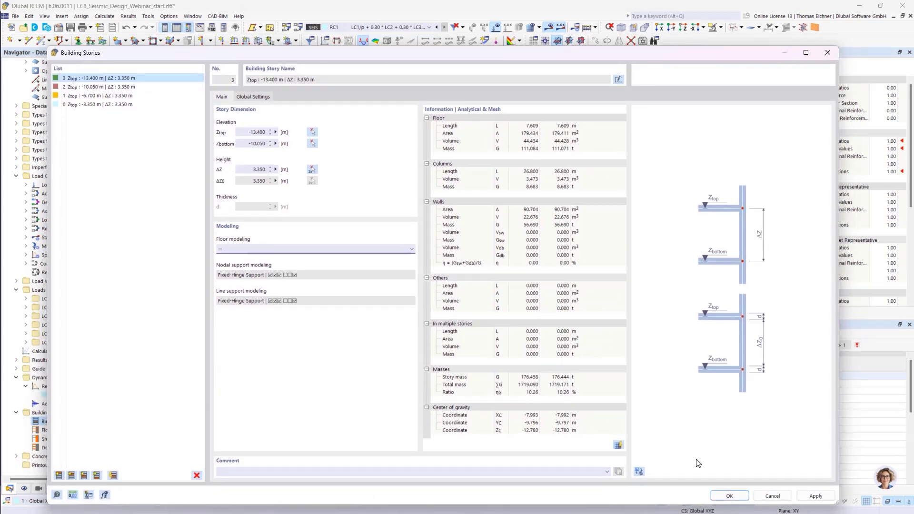
left_click(728, 495)
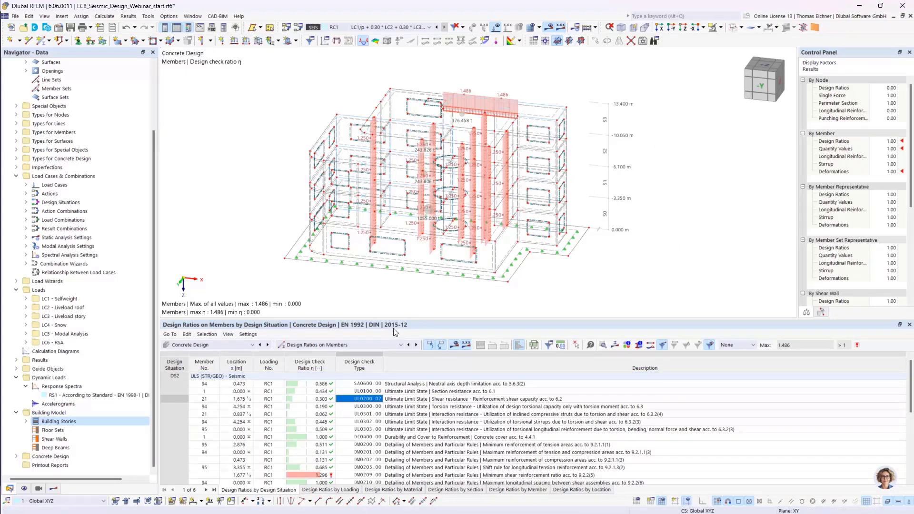
- Show the static analysis story actions by stories in the results table
left_click(231, 346)
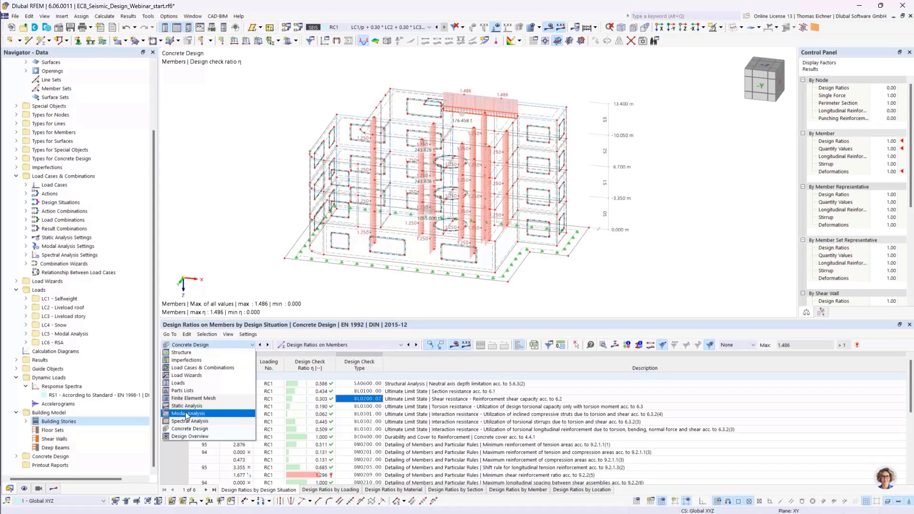
left_click(187, 407)
left_click(294, 346)
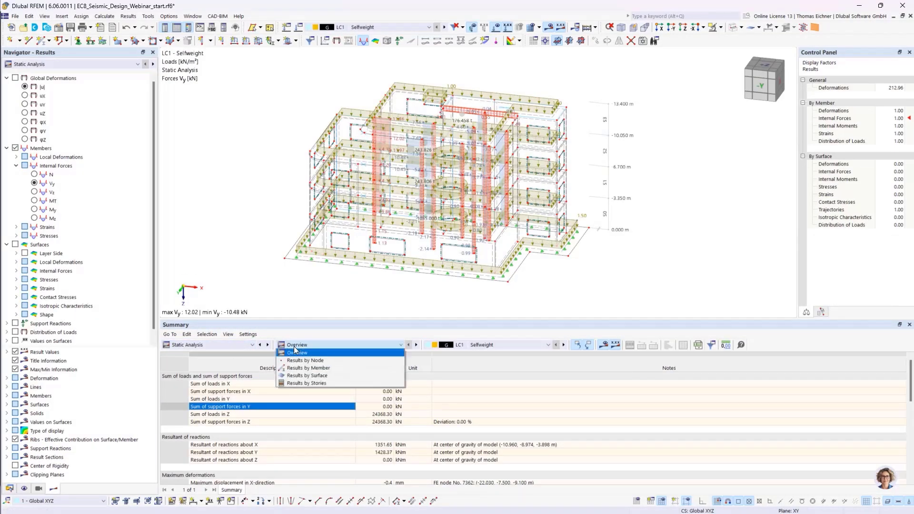
left_click(343, 383)
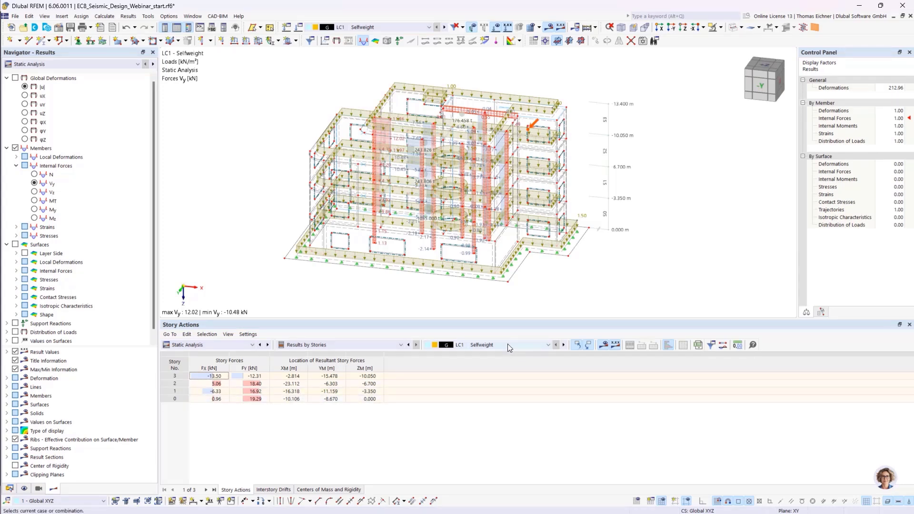
left_click(420, 392)
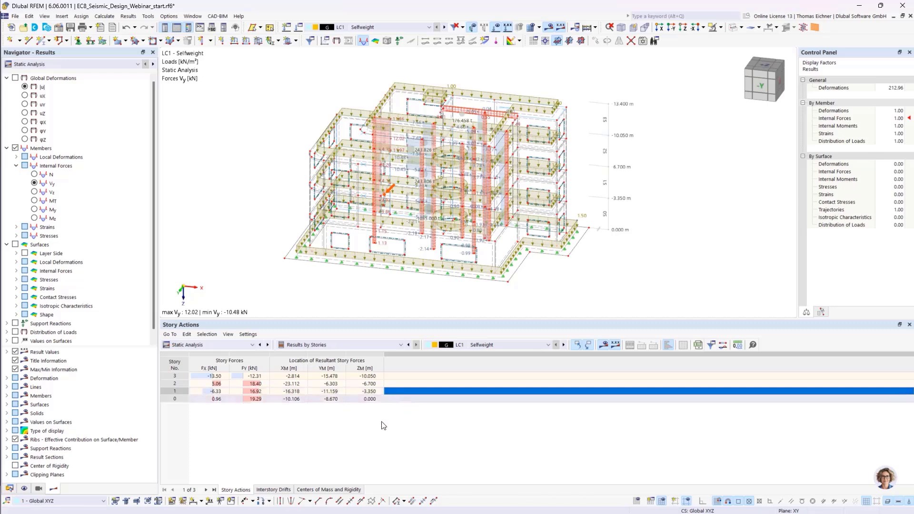
left_click(331, 345)
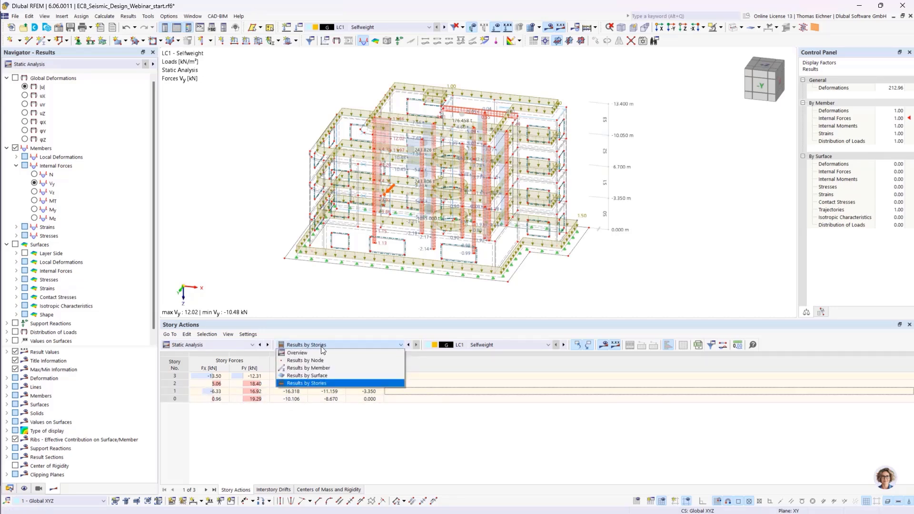
left_click(322, 347)
- Switch the results table to the spectral analysis results by stories
left_click(230, 346)
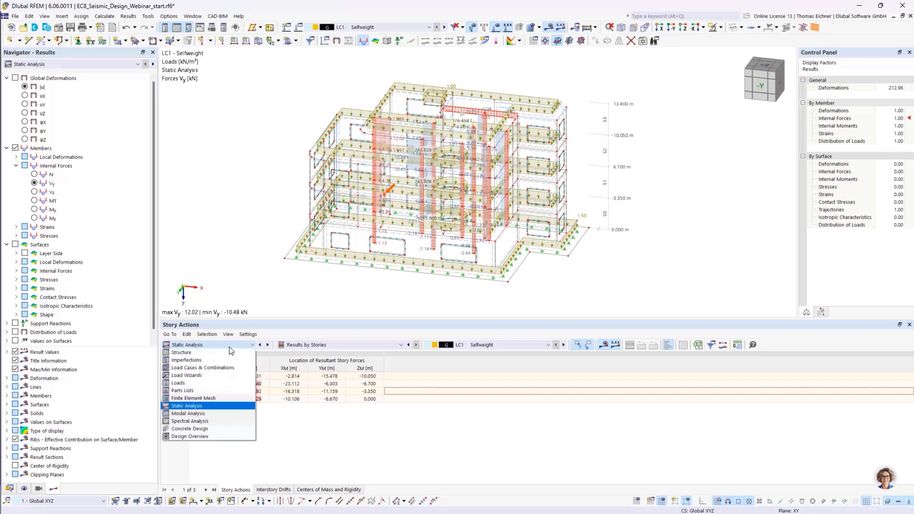
left_click(203, 422)
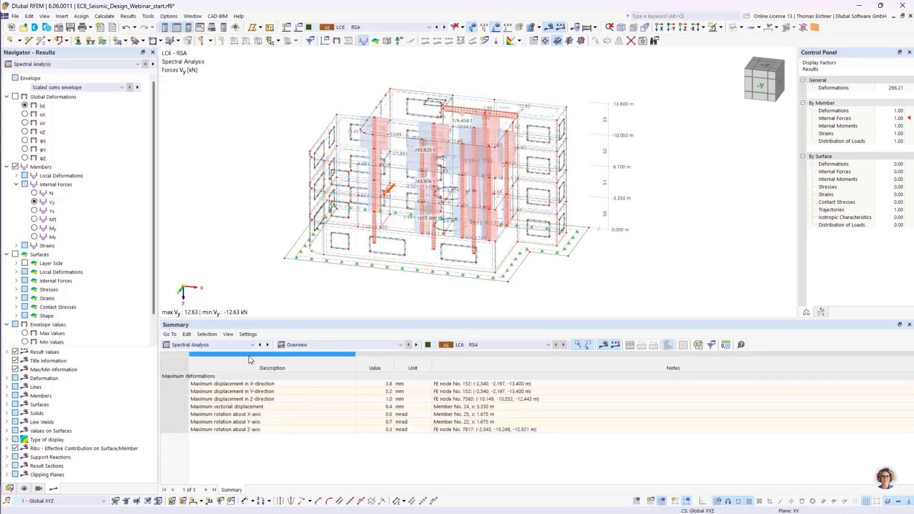
left_click(302, 343)
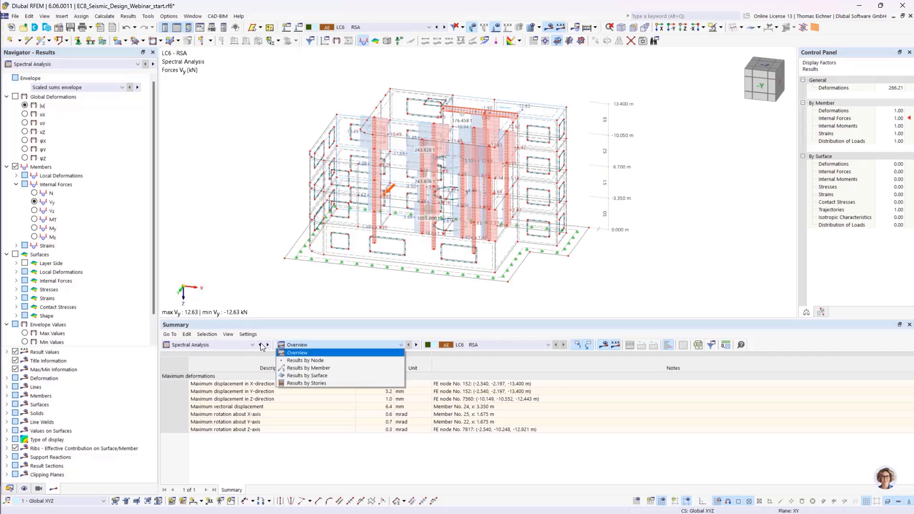
left_click(305, 383)
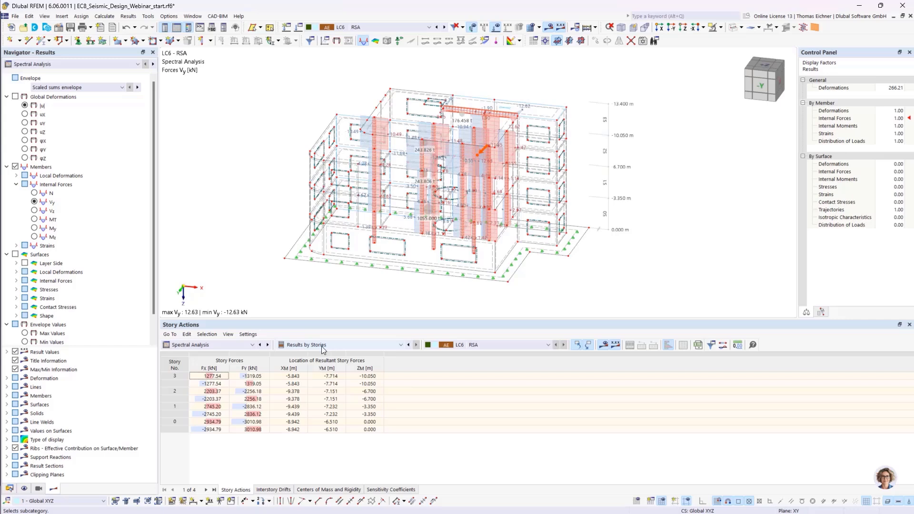
- Examine the interstory drifts, centers of mass and rigidity, and sensitivity coefficients of the spectral analysis by stories
left_click(292, 376)
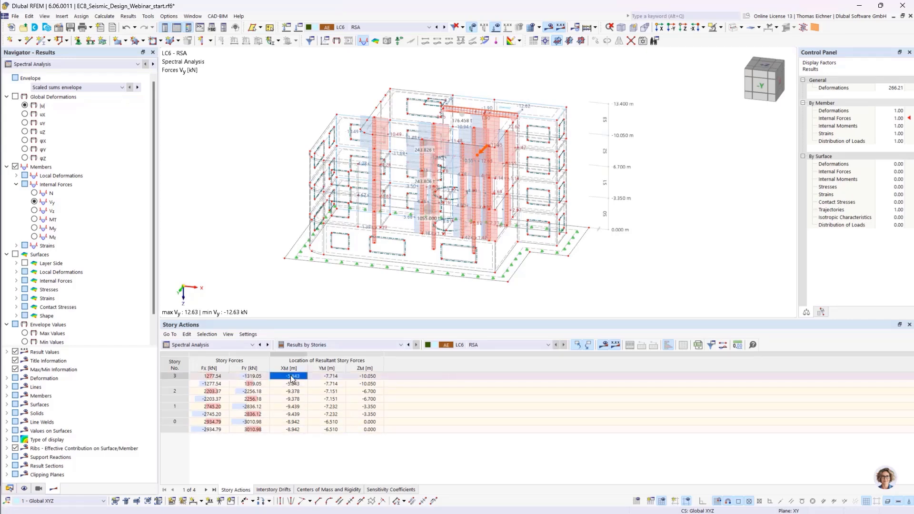
left_click(278, 489)
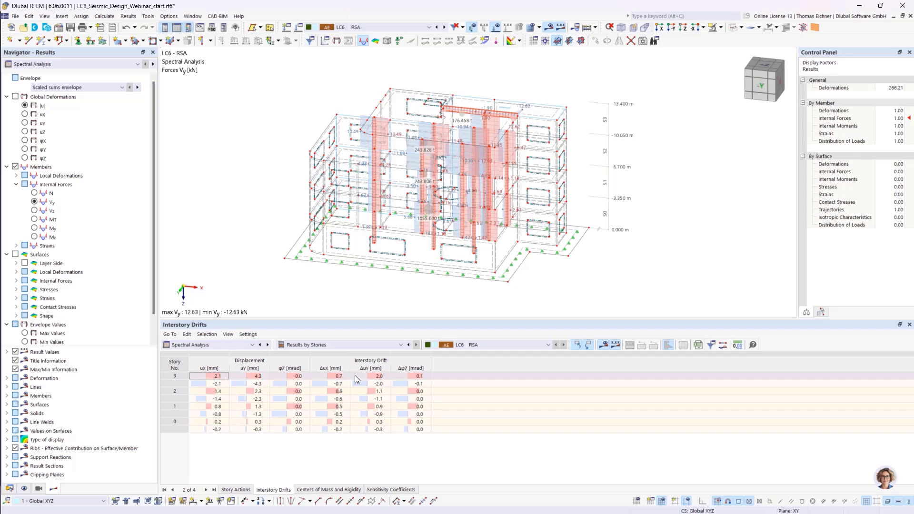
left_click(325, 489)
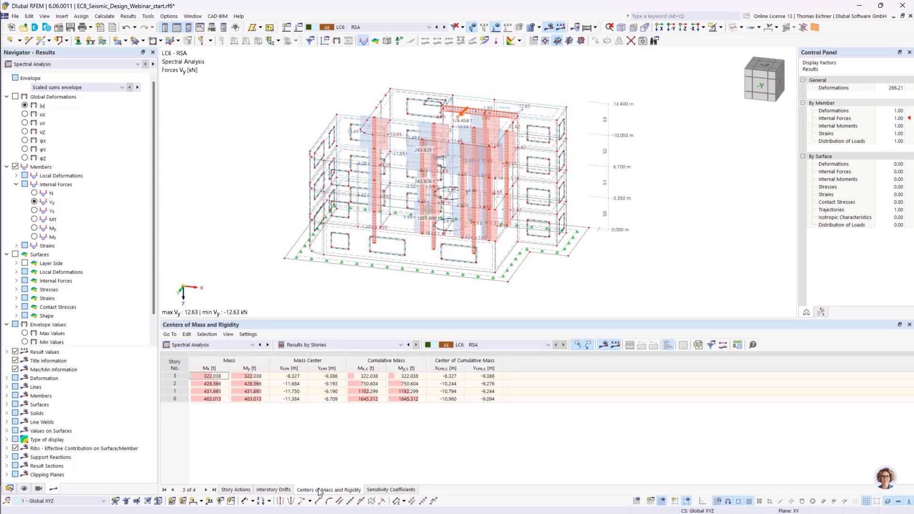
left_click(388, 490)
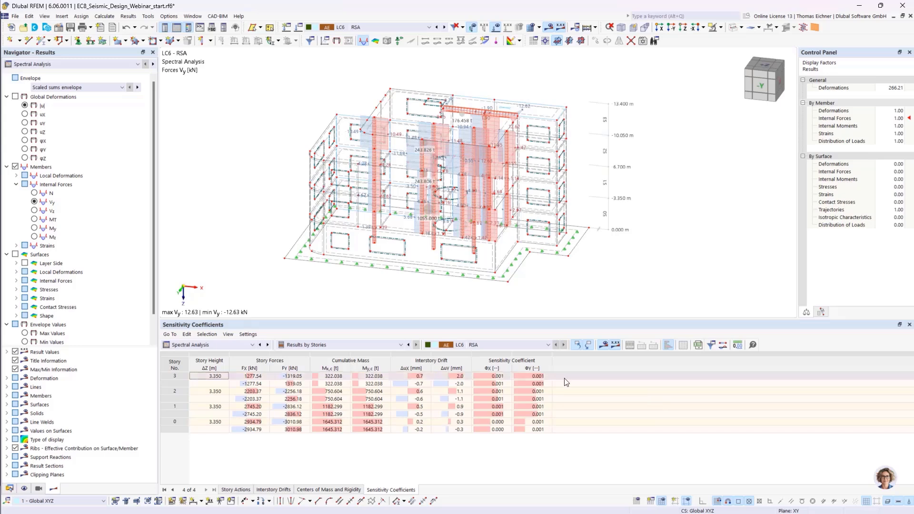
left_click_drag(497, 376, 500, 425)
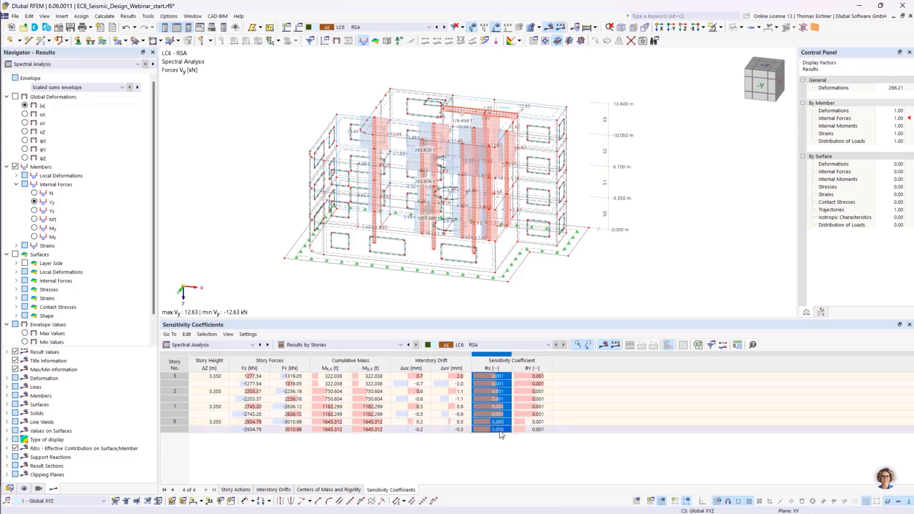
left_click(500, 440)
left_click_drag(492, 376, 491, 421)
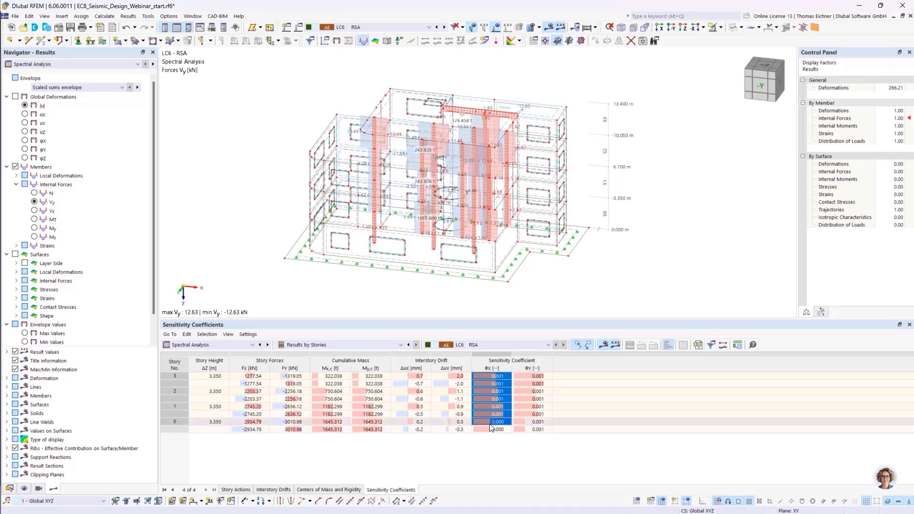
- Highlight the sensitivity coefficient θx column of the spectral analysis story results, then switch the navigator to model data
left_click(492, 440)
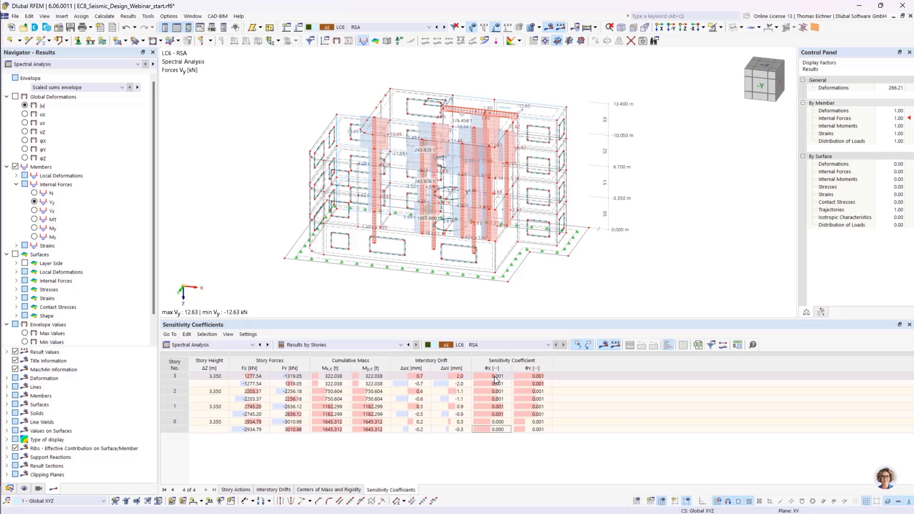
left_click_drag(497, 376, 504, 430)
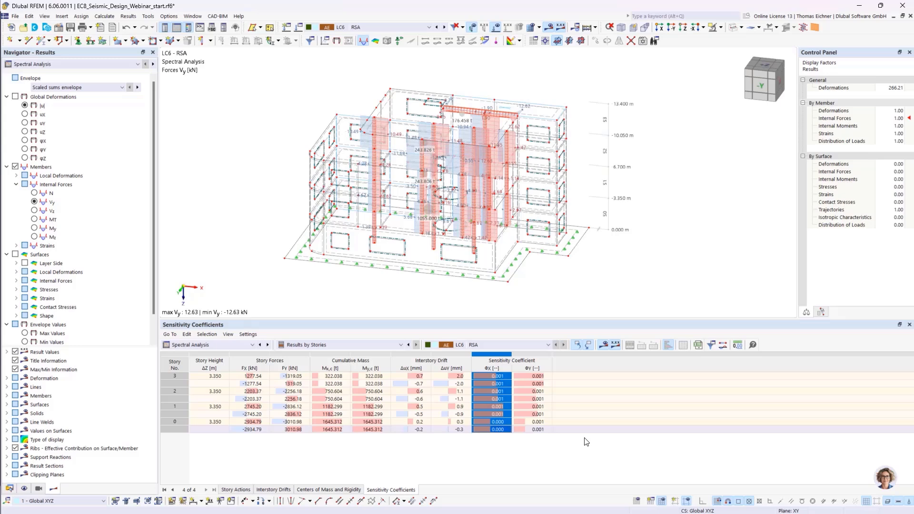
scroll(90, 266, "down", 1)
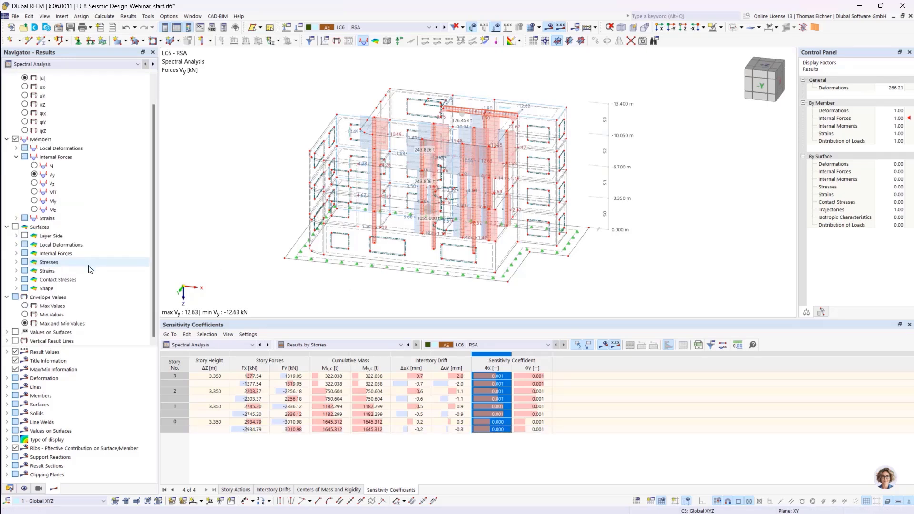
left_click(409, 458)
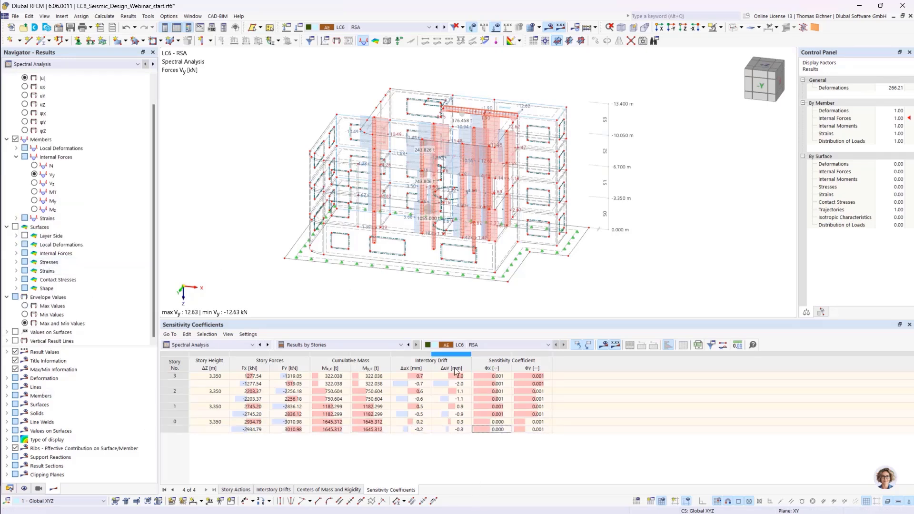
left_click(11, 488)
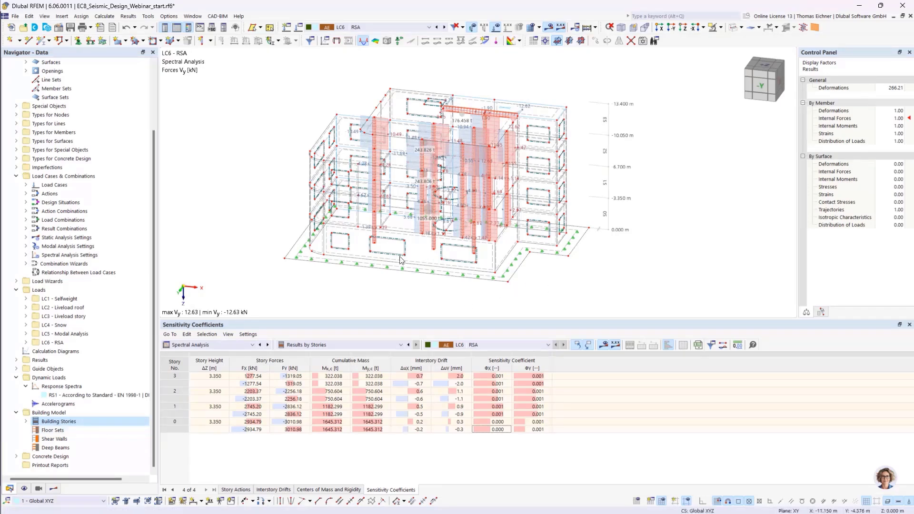
- Define the shear wall by assigning surfaces 11, 18, 28 and 37 picked in the model
middle_click_drag(400, 260, 363, 159, "ctrl")
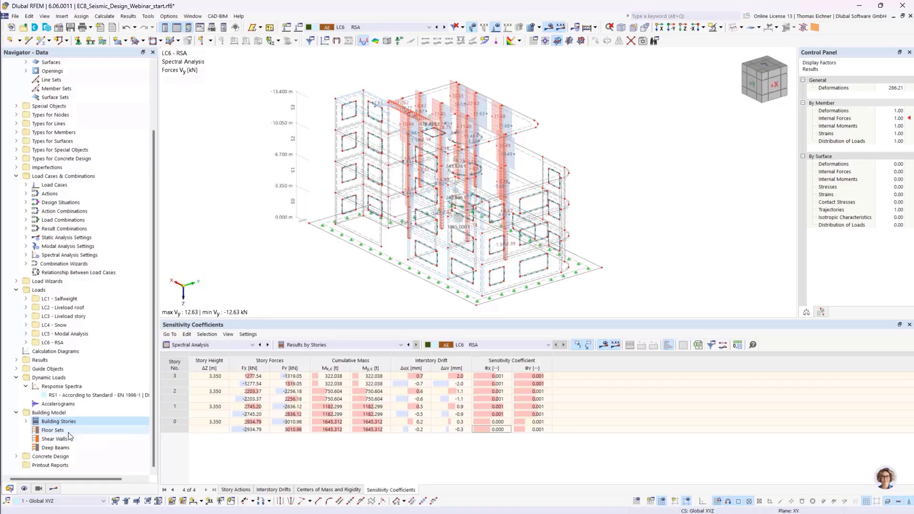
double_click(56, 439)
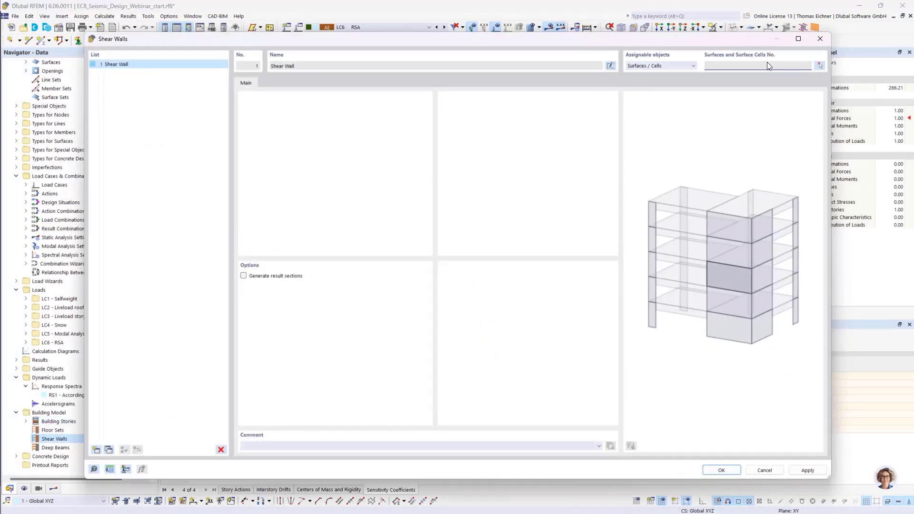
left_click_drag(652, 47, 701, 60)
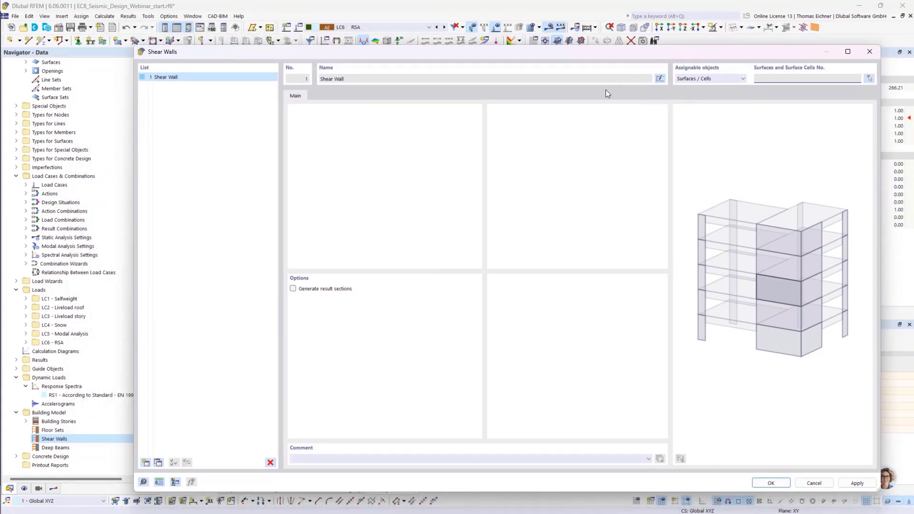
left_click(868, 79)
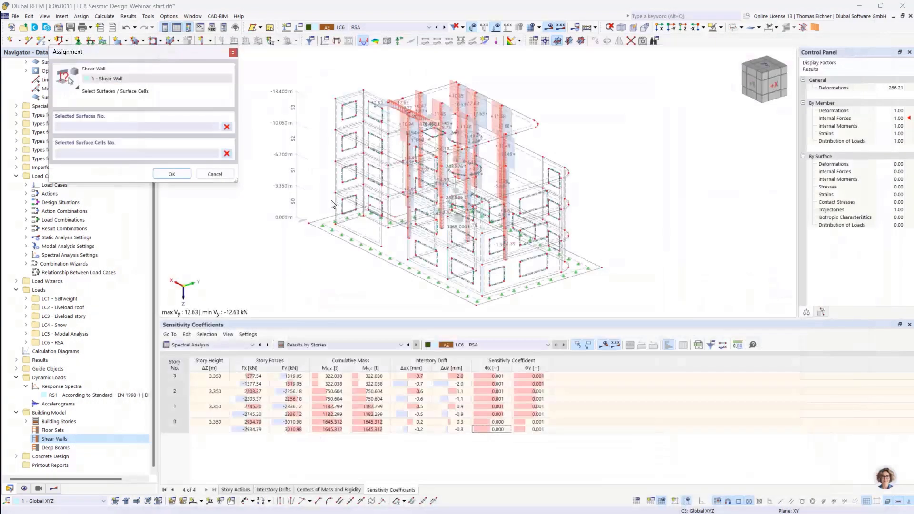
scroll(402, 217, "up", 6)
middle_click_drag(401, 217, 398, 242, "ctrl")
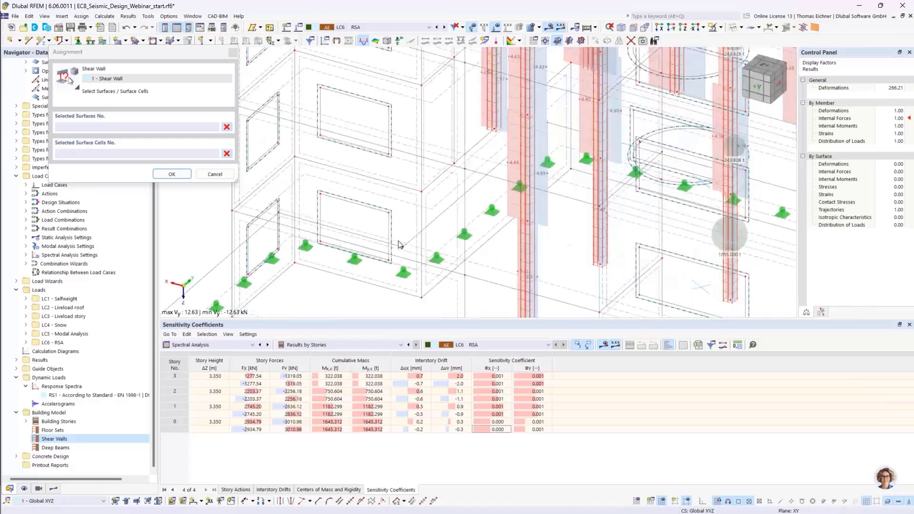
left_click(445, 277)
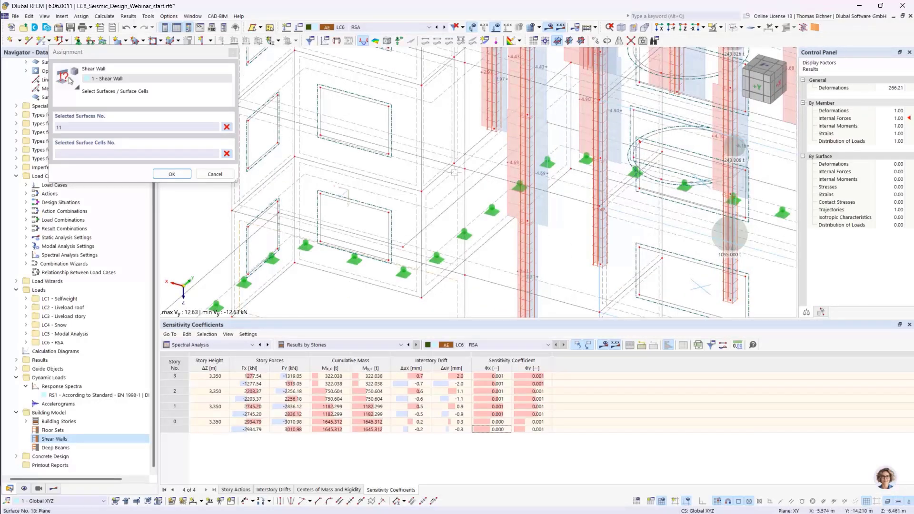
left_click(453, 169)
scroll(454, 168, "up", 2)
left_click(454, 168)
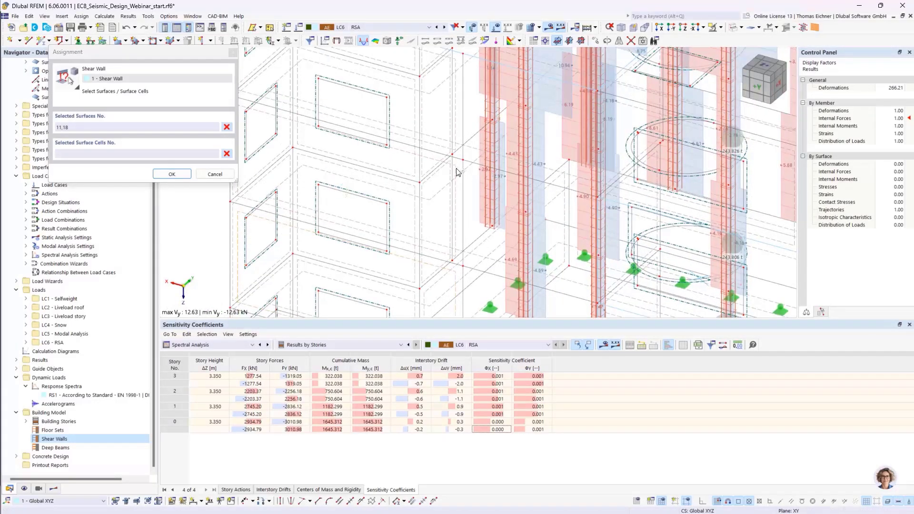
middle_click_drag(471, 100, 474, 179)
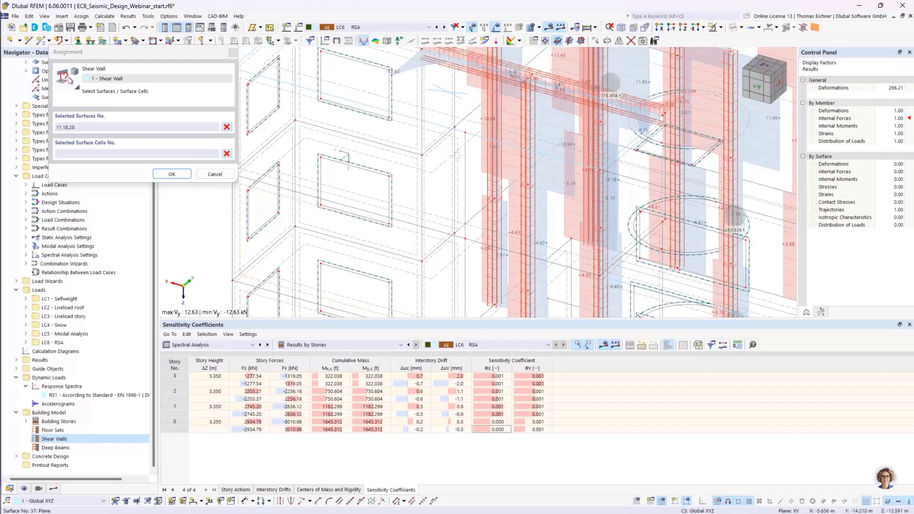
left_click(460, 163)
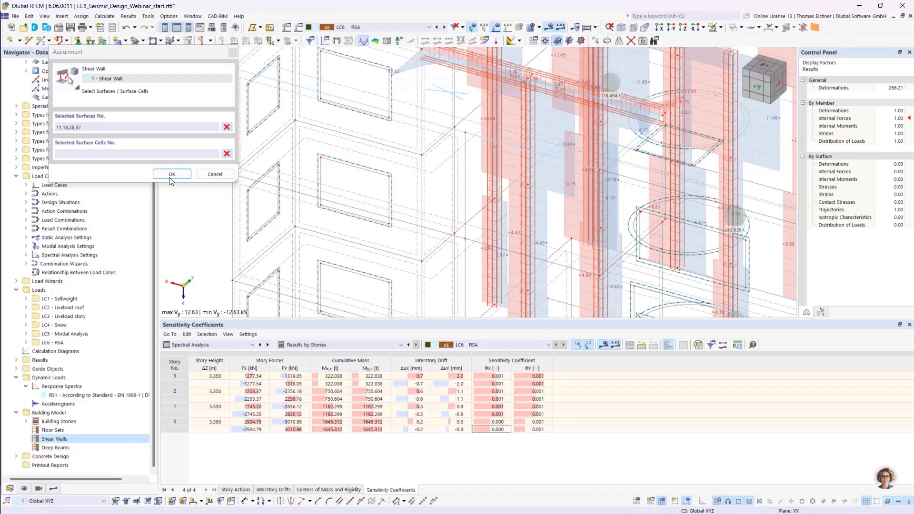
left_click(172, 174)
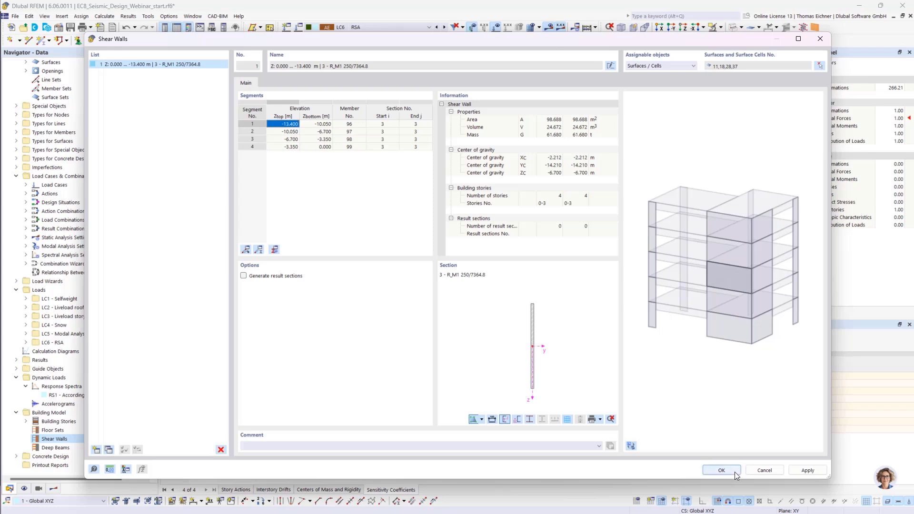
- Enable Generate result sections for the shear wall and accept the deletion of existing results
left_click(243, 277)
left_click(725, 469)
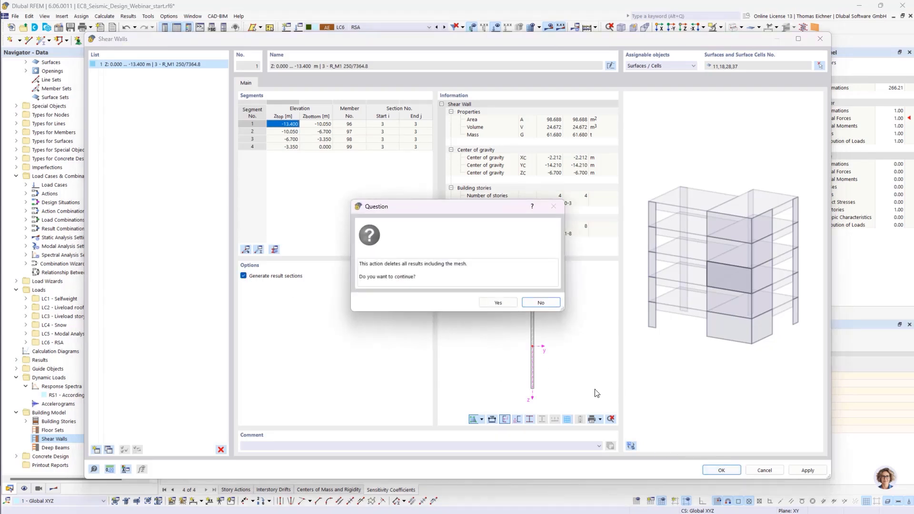
left_click(497, 302)
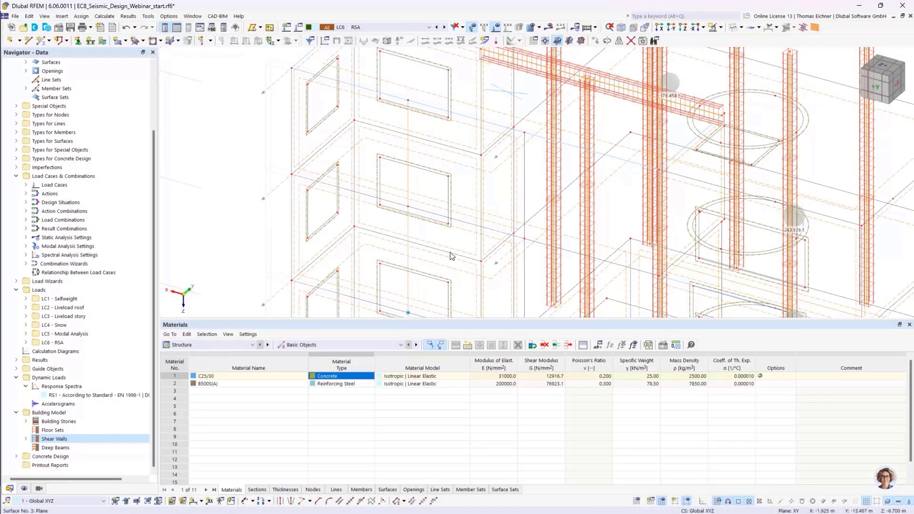
- Start the calculation of the model
scroll(452, 250, "down", 3)
middle_click_drag(464, 261, 327, 174)
scroll(252, 145, "down", 1)
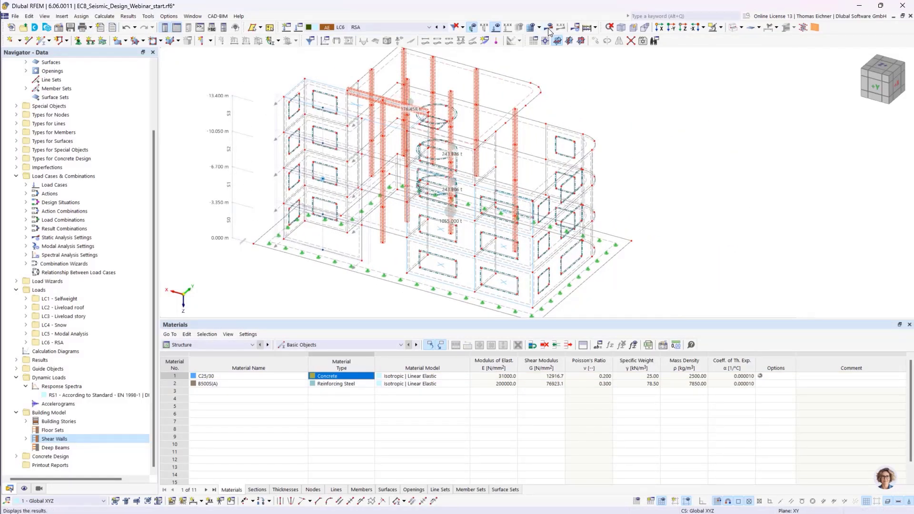
left_click(589, 29)
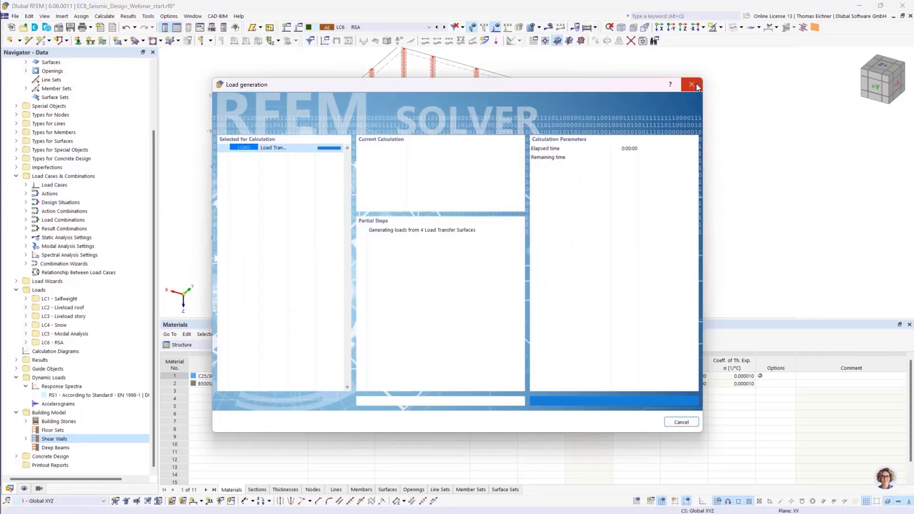
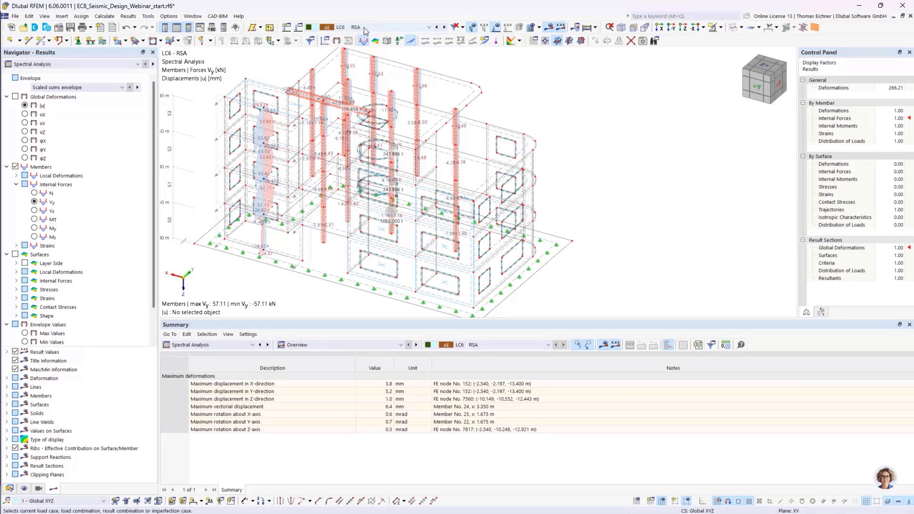
- Switch the spectral analysis result table to the results by stories
middle_click_drag(485, 86, 494, 69)
scroll(360, 109, "up", 2)
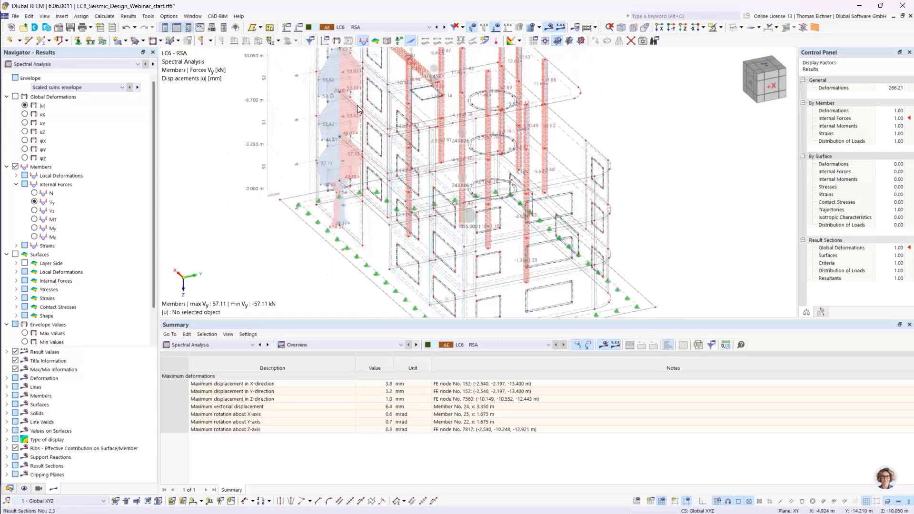
middle_click_drag(361, 110, 391, 127, "ctrl")
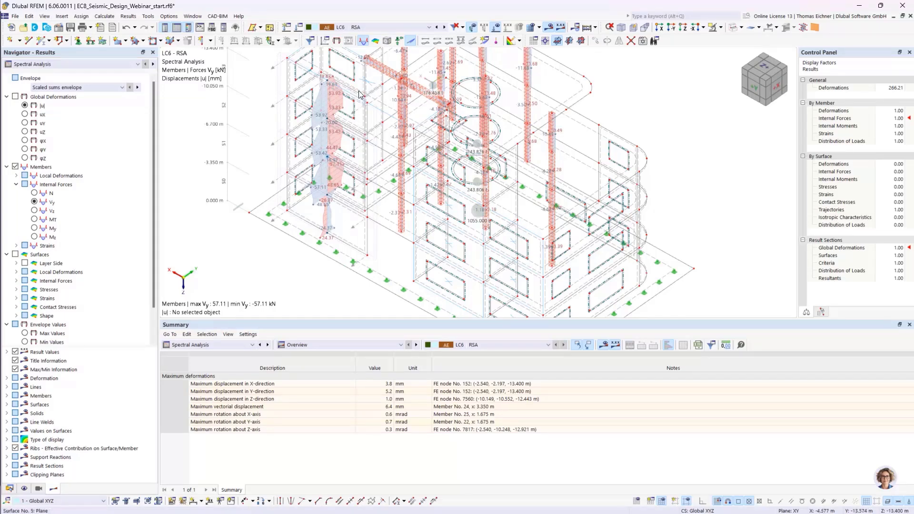
middle_click_drag(359, 94, 300, 154)
middle_click_drag(307, 224, 297, 191)
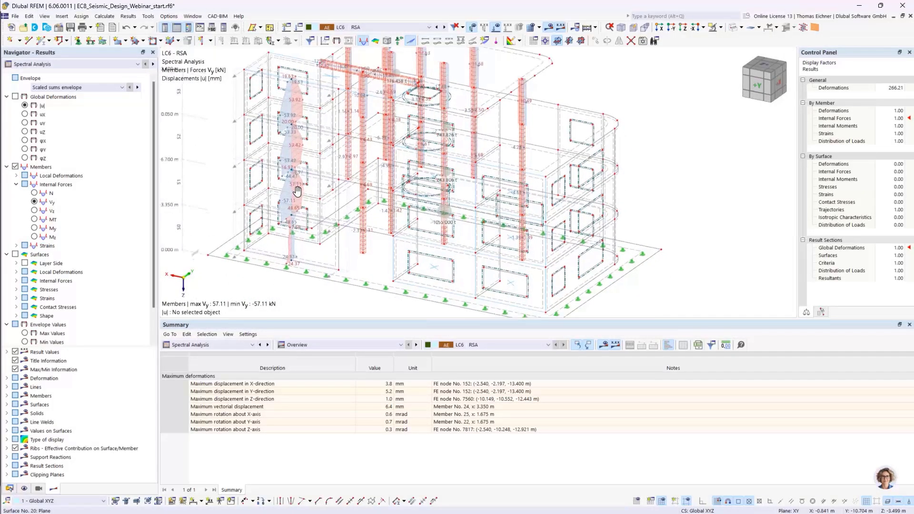
left_click(293, 345)
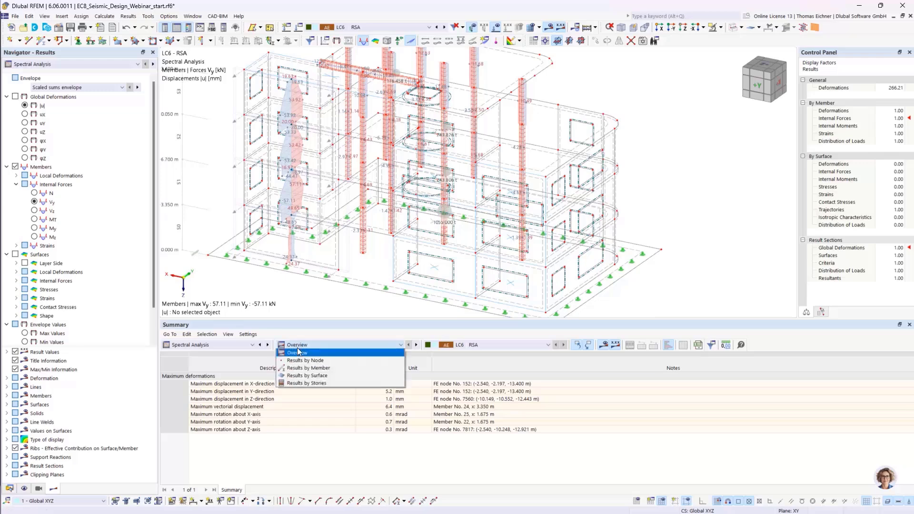
left_click(306, 384)
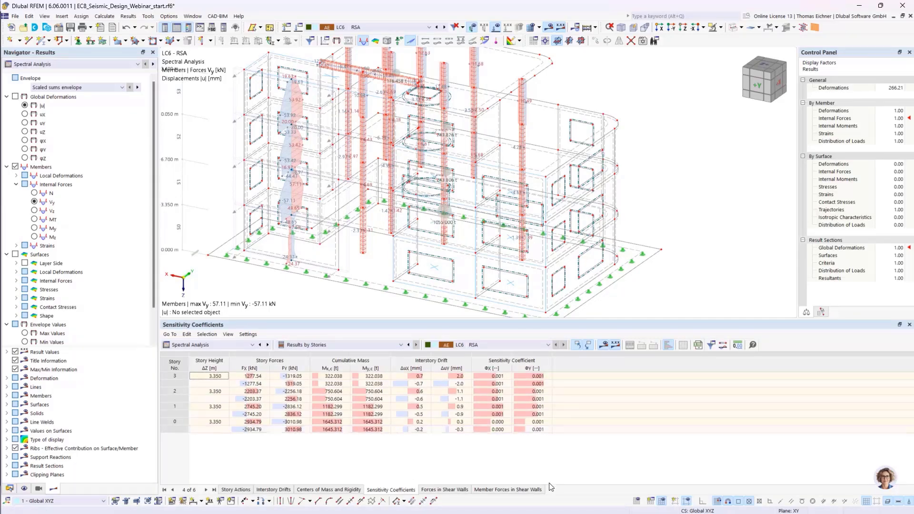
- Examine the Forces in Shear Walls and Member Forces in Shear Walls result tables for the shear wall
left_click(449, 490)
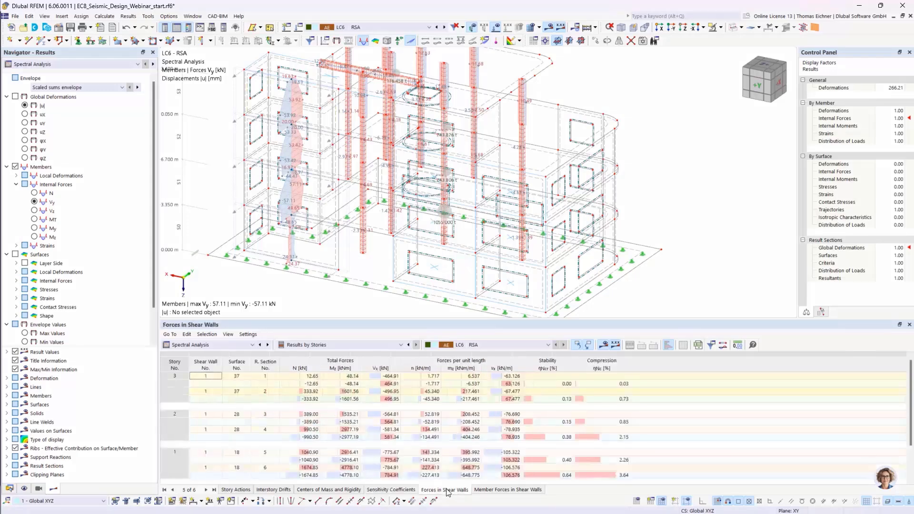
left_click(495, 490)
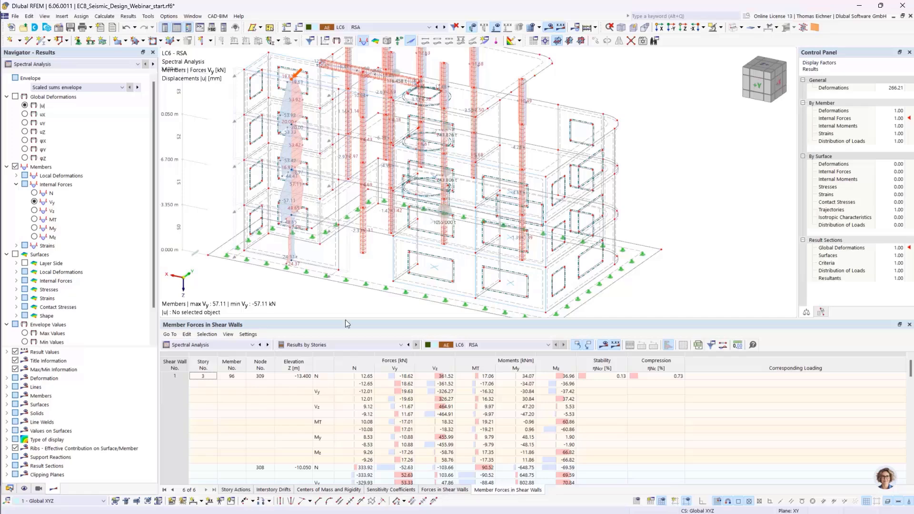
middle_click_drag(295, 287, 294, 297)
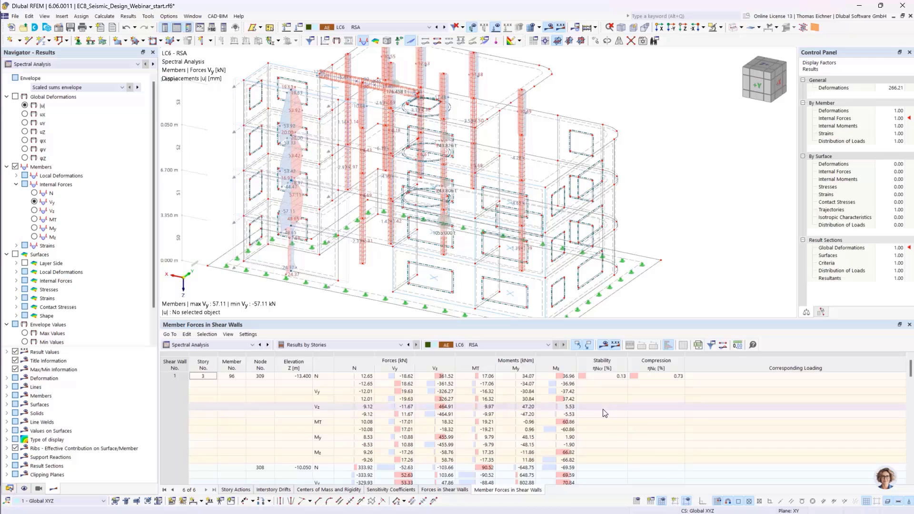
left_click(439, 490)
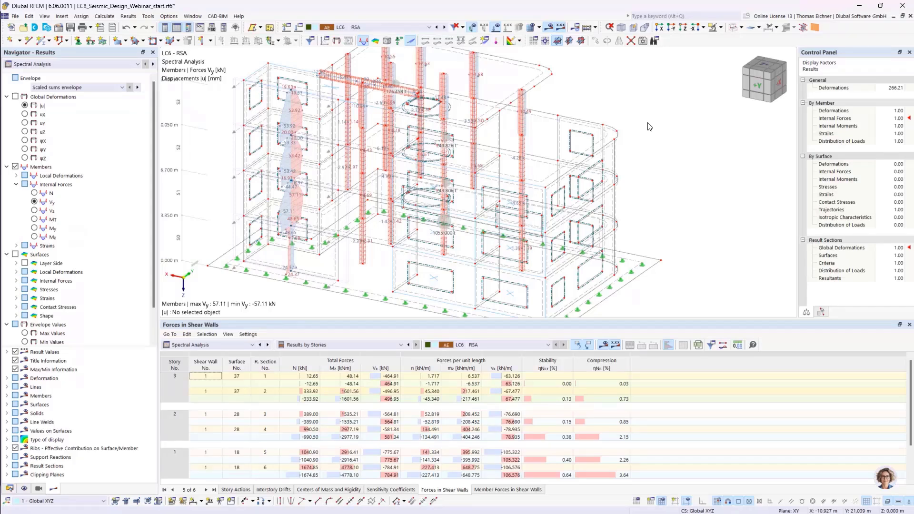
scroll(650, 127, "down", 1)
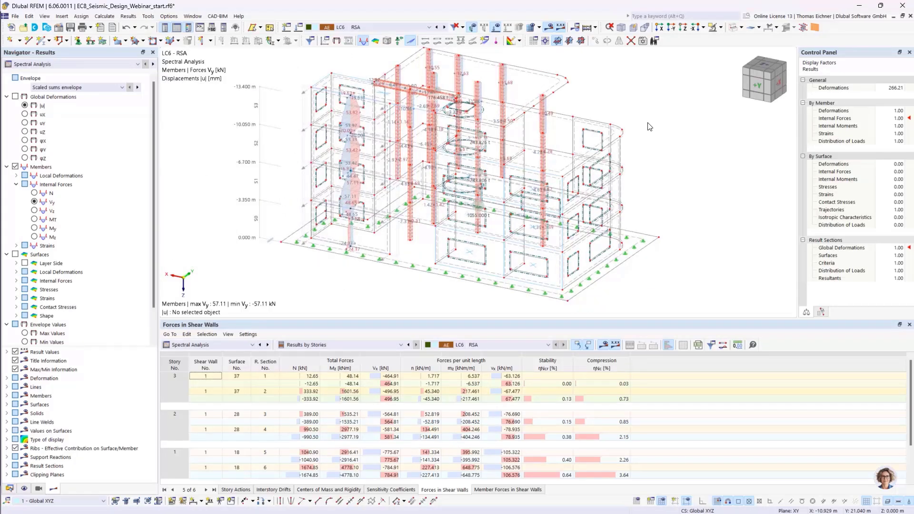
middle_click_drag(647, 122, 664, 136)
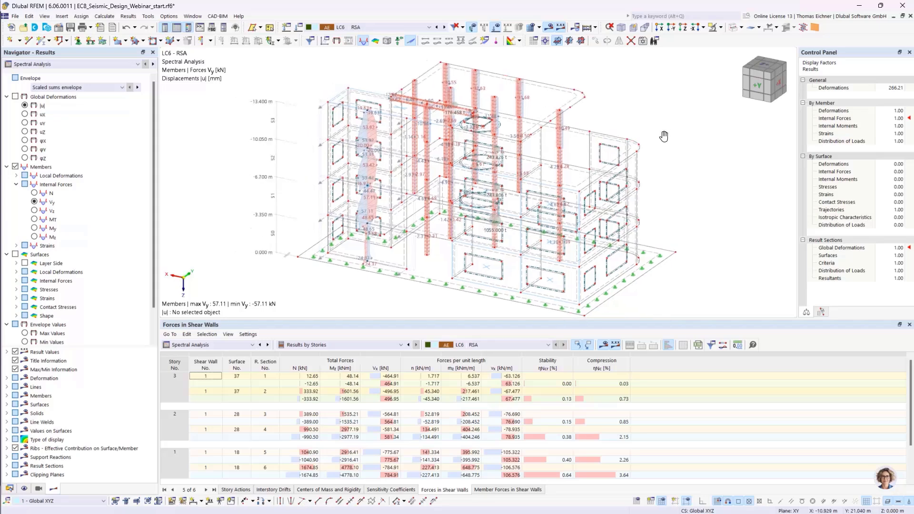